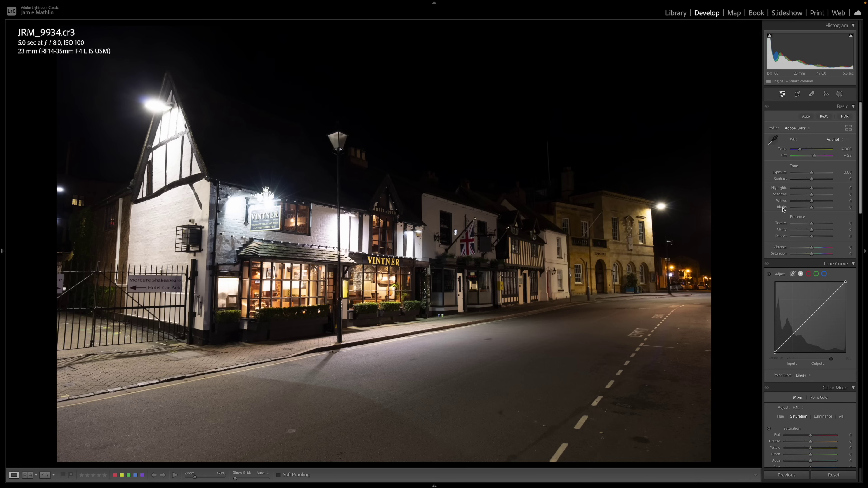
- Check the JRM_9934 night street photo for clipped shadows with the shadow clipping overlay
left_click(770, 38)
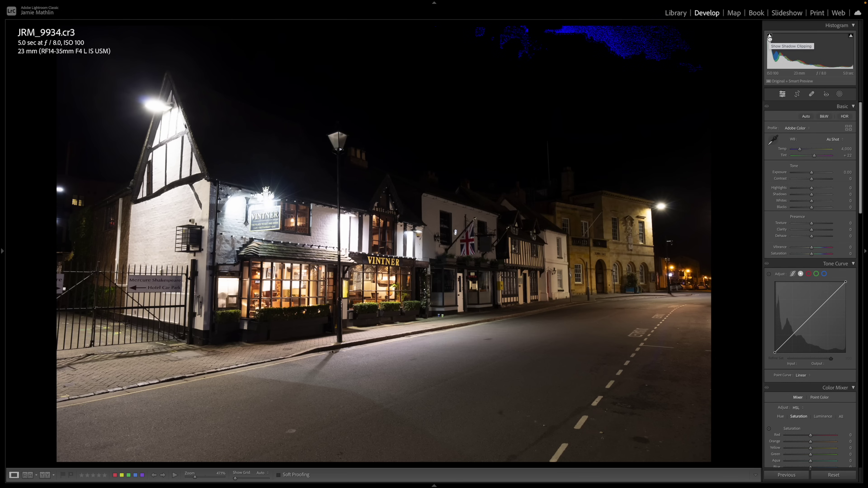
left_click(770, 37)
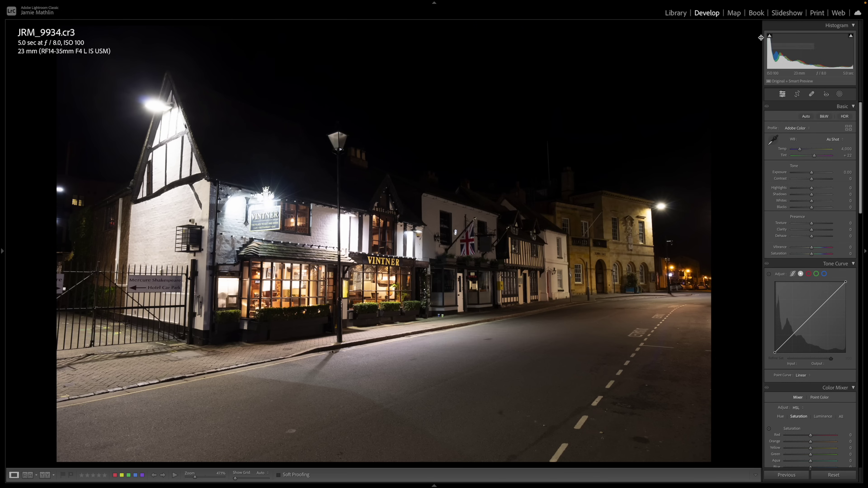
left_click(769, 37)
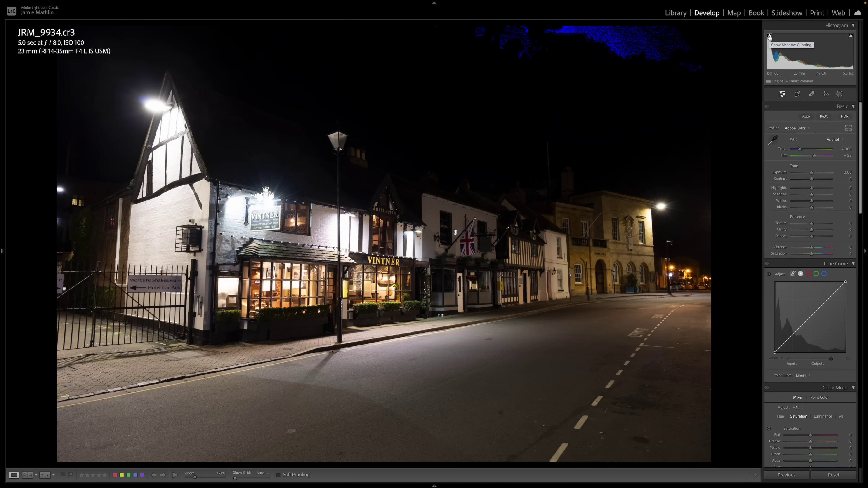
- Set Highlights to -72, Shadows to +100 and Whites to -100 on JRM_9934, inspecting the sky and pub front at 100%
left_click(793, 188)
left_click_drag(794, 189, 836, 195)
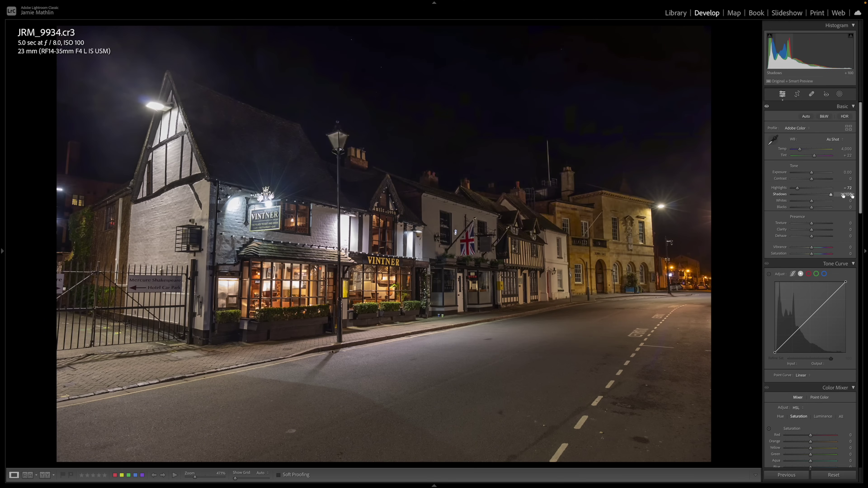
left_click(505, 154)
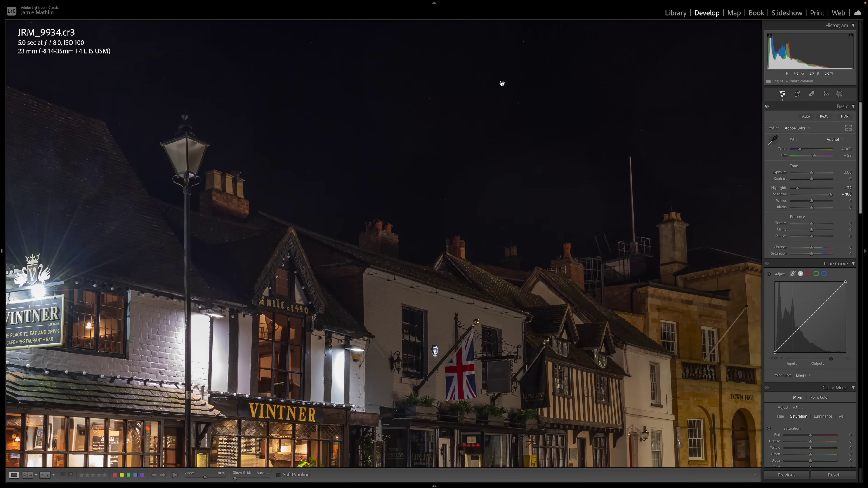
left_click_drag(496, 107, 324, 254)
left_click_drag(555, 175, 498, 221)
left_click_drag(420, 272, 658, 112)
left_click_drag(490, 262, 735, 81)
left_click_drag(328, 238, 431, 267)
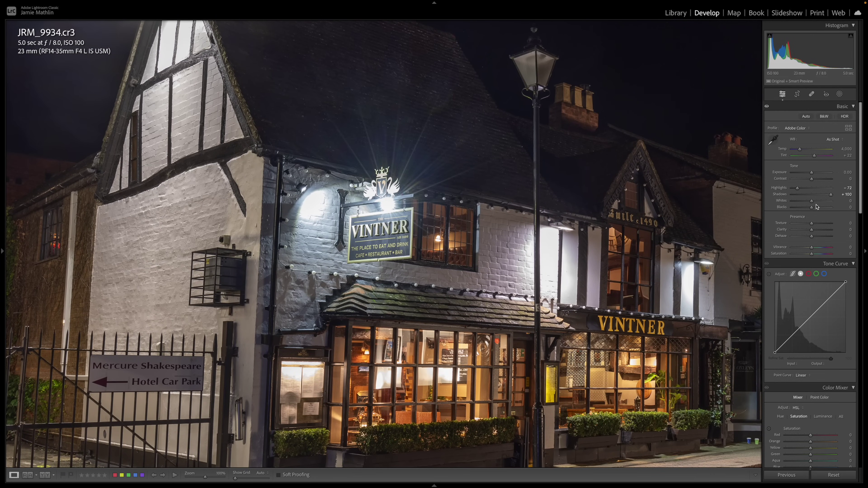
left_click_drag(812, 202, 792, 204, "alt")
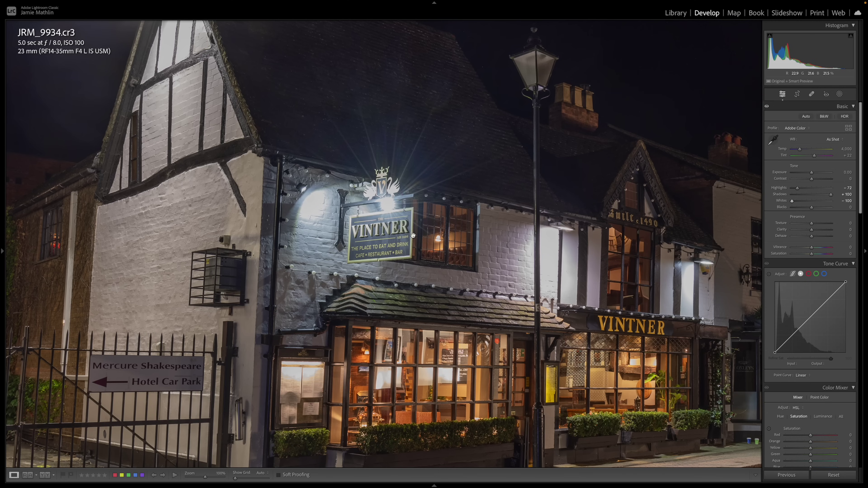
left_click(434, 291)
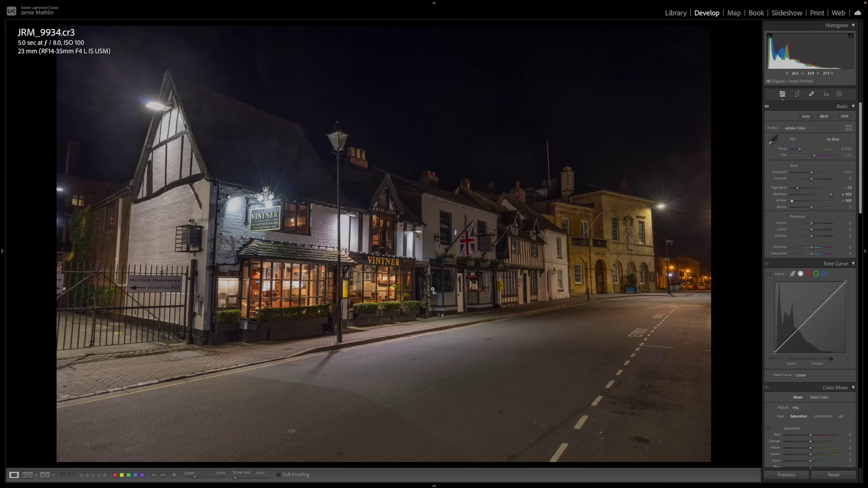
- Open JRM_9935 and try Highlights at -80, finishing with Highlights at +2
mouse_move(467, 487)
left_click(133, 438)
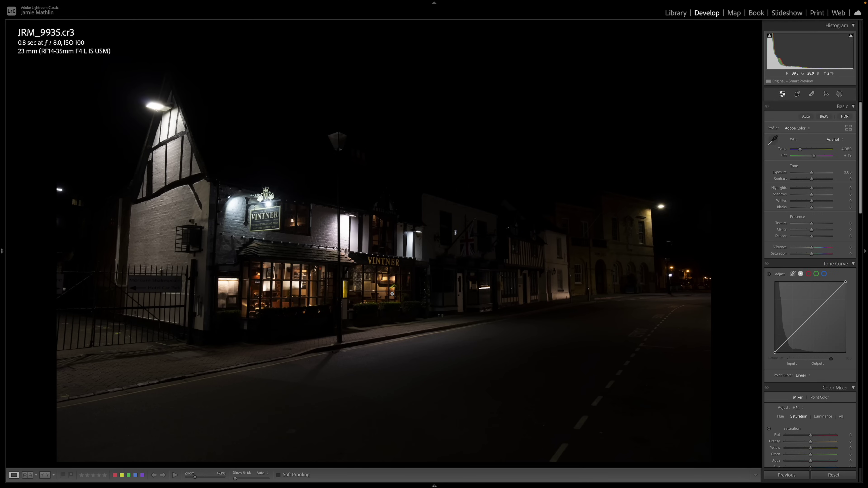
left_click_drag(803, 189, 797, 189)
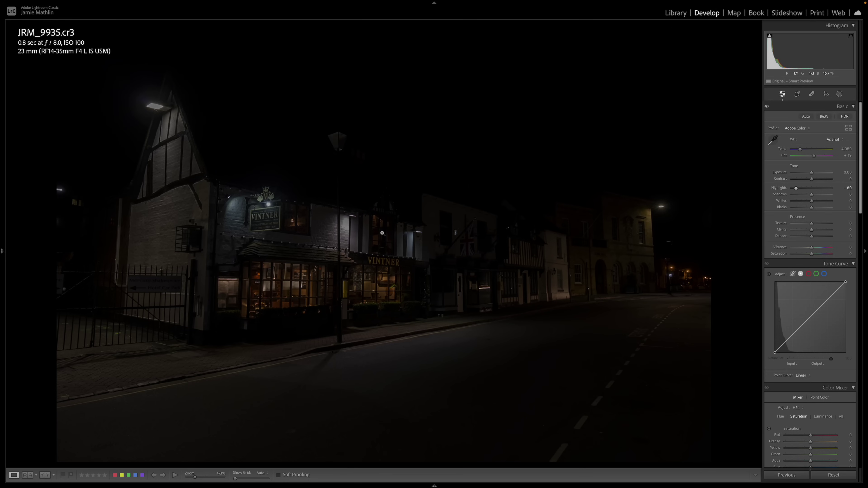
left_click_drag(796, 188, 812, 191)
- Open JRM_9936, set Shadows to +100, Highlights to -79 and Exposure to +3.90, and inspect the sky at 100%
mouse_move(434, 487)
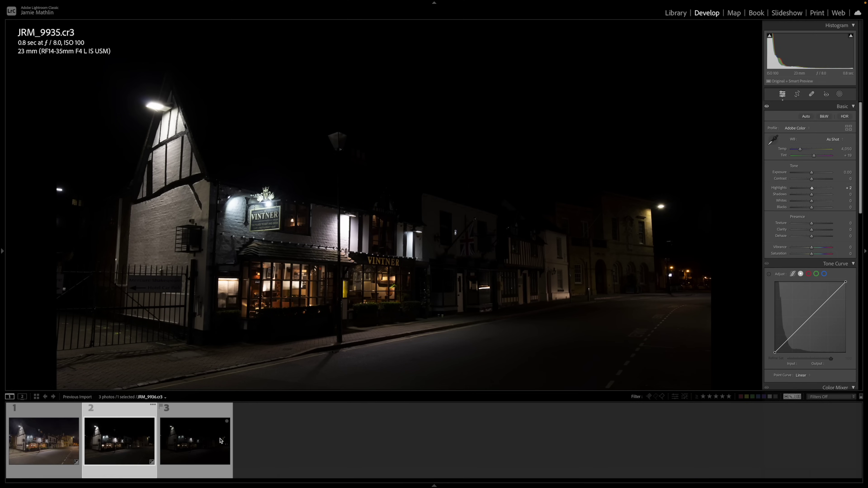
left_click(200, 434)
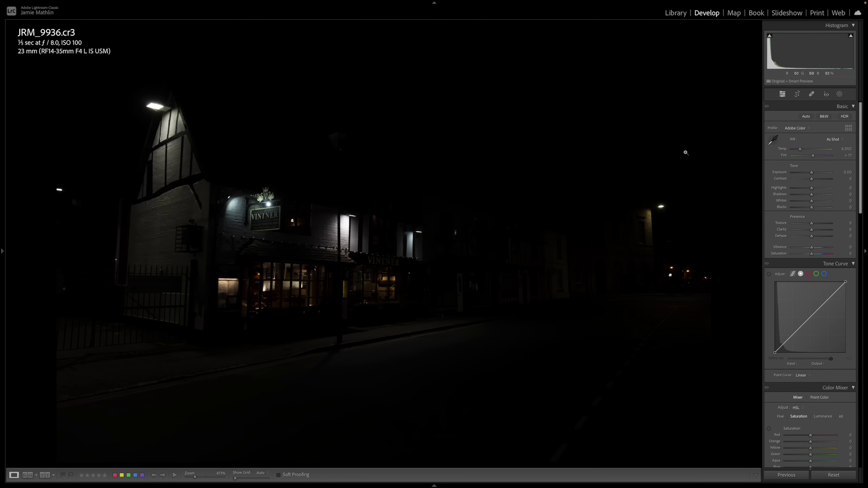
left_click_drag(812, 194, 850, 195)
left_click_drag(812, 173, 796, 193)
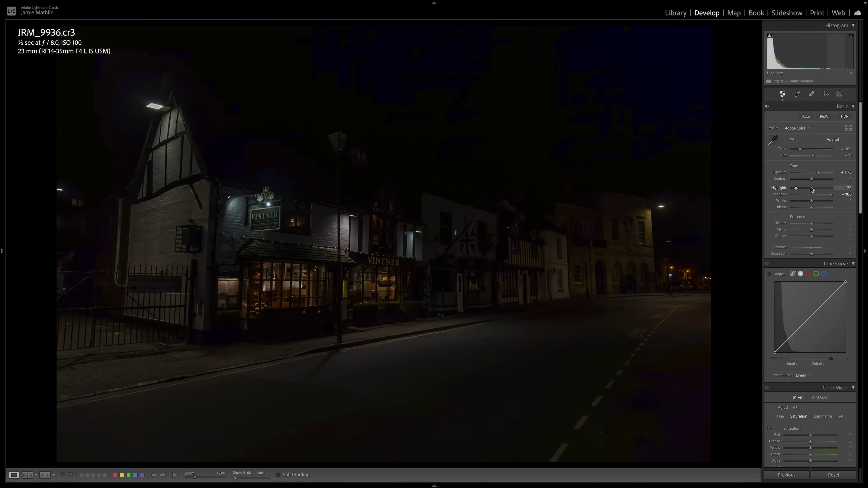
left_click_drag(818, 173, 826, 174)
left_click_drag(624, 177, 612, 191)
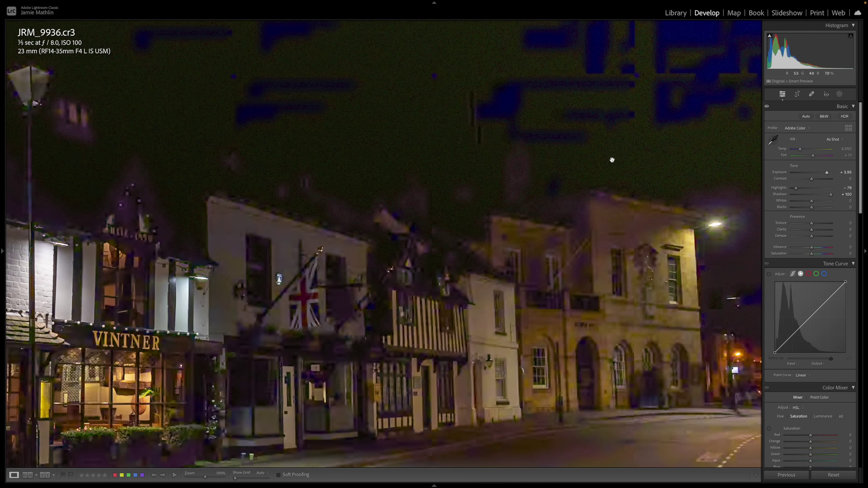
left_click_drag(616, 146, 570, 216)
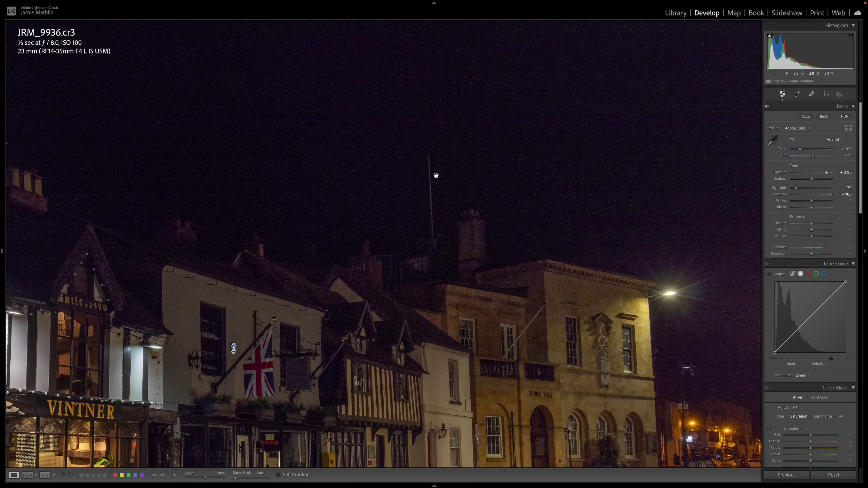
left_click(326, 271)
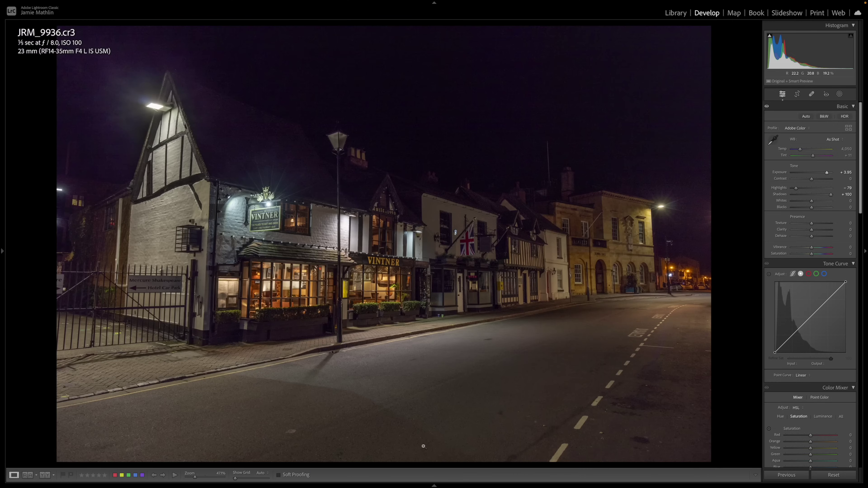
- Reset all develop adjustments on the three photos JRM_9934, JRM_9935 and JRM_9936
mouse_move(434, 486)
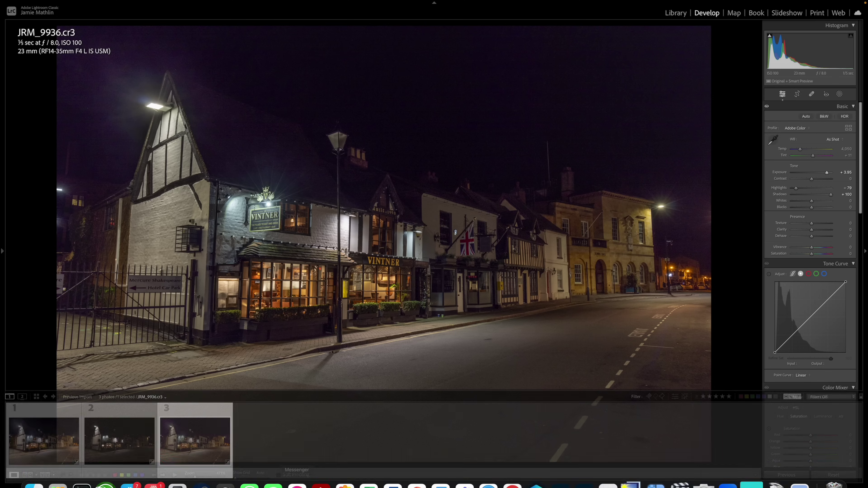
left_click(35, 438)
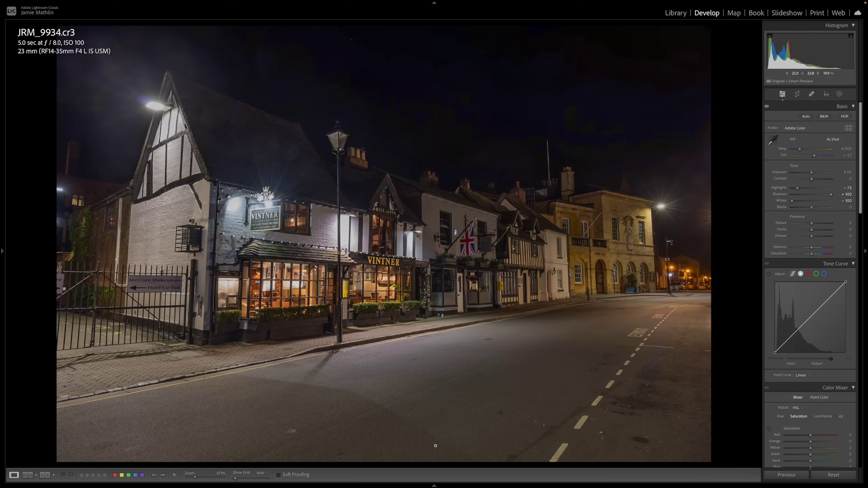
mouse_move(435, 486)
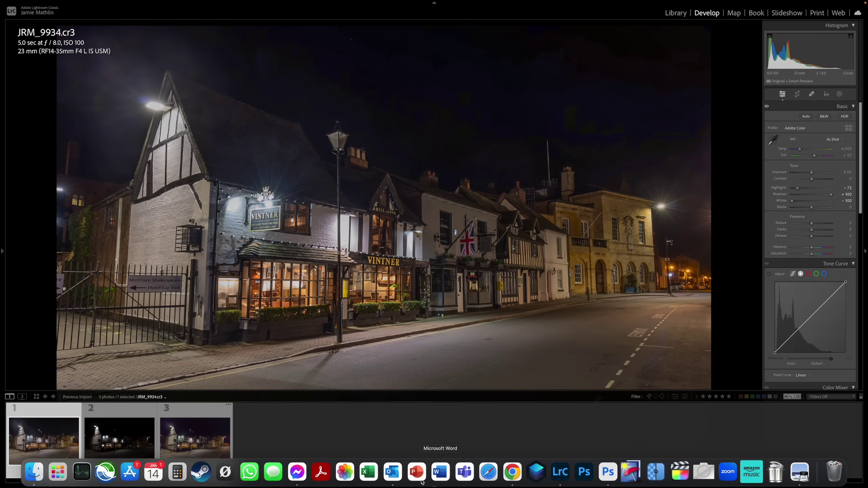
left_click(129, 430)
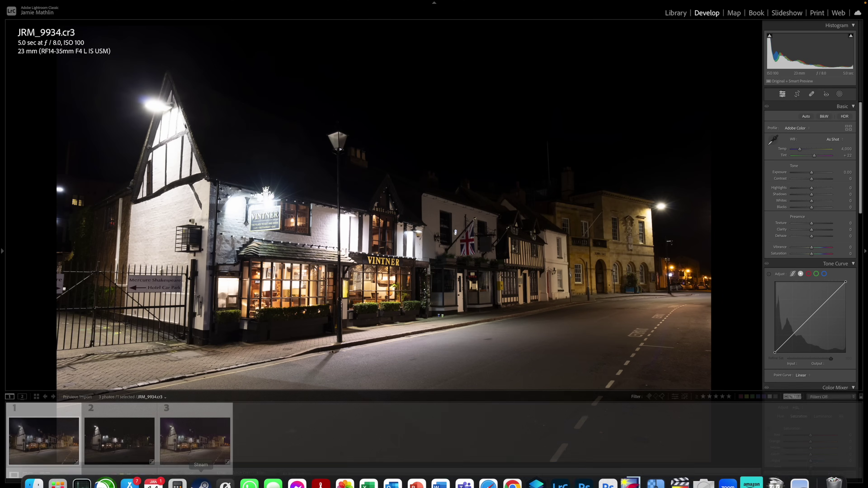
left_click(120, 437)
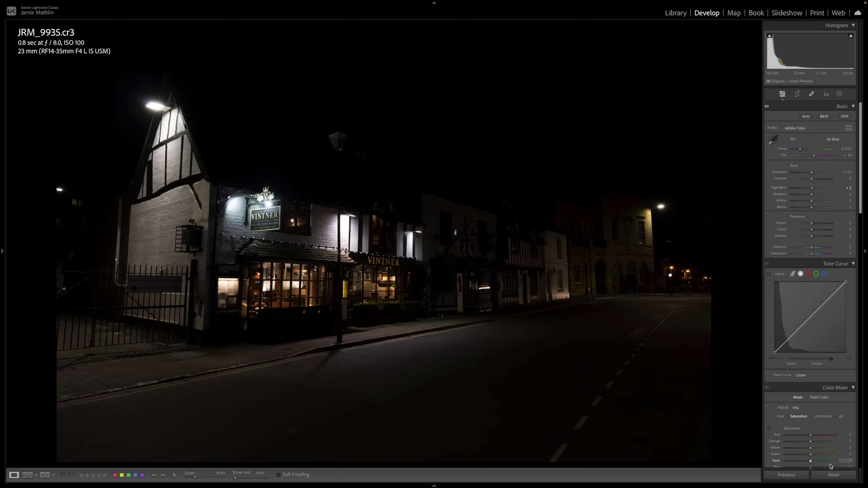
left_click(831, 478)
key("Right")
left_click(833, 475)
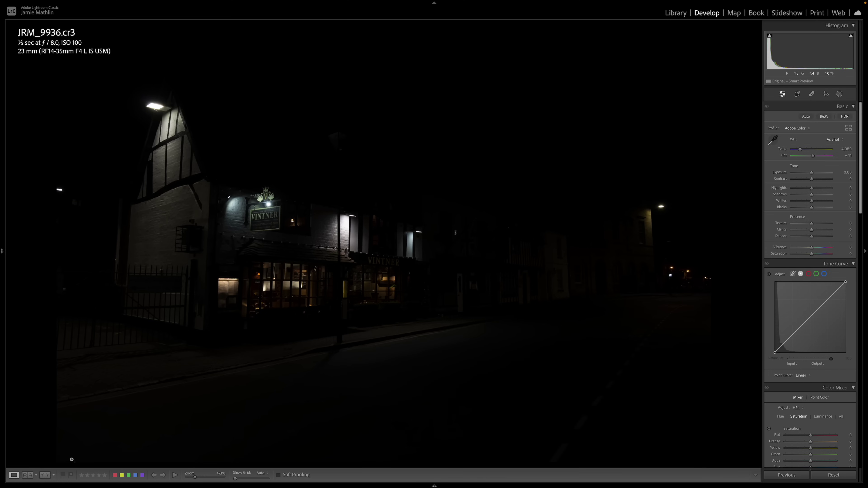
- Apply manual noise reduction to JRM_9934 with Luminance 83, luminance Detail 73 and Color 63
mouse_move(58, 486)
left_click(36, 421)
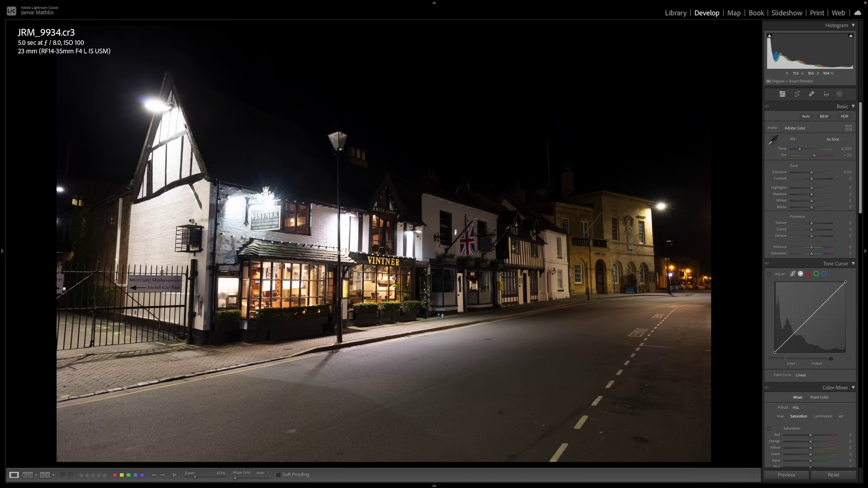
scroll(788, 315, "down", 15)
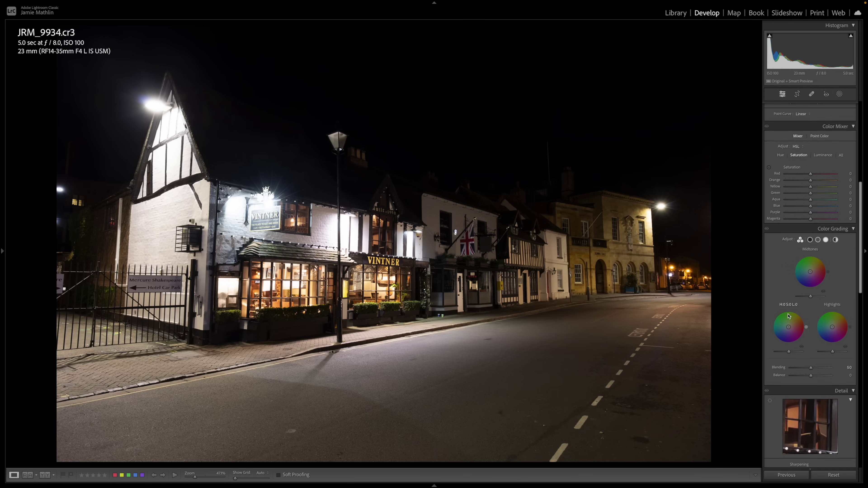
scroll(788, 315, "down", 3)
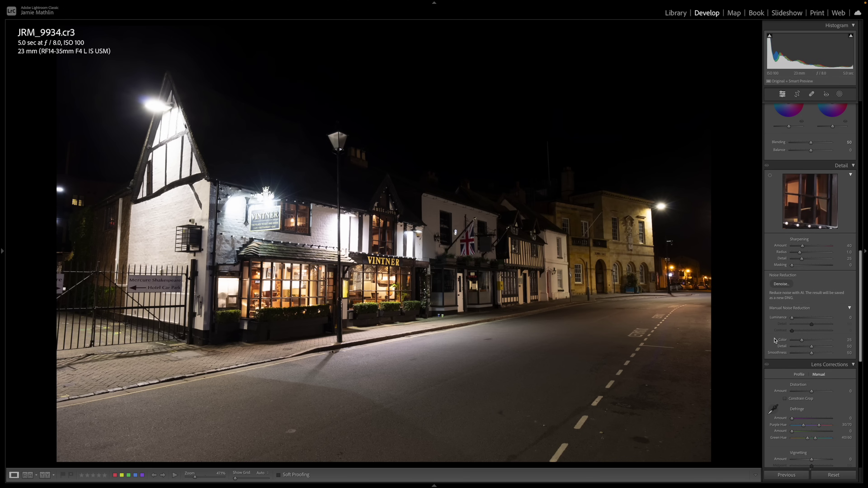
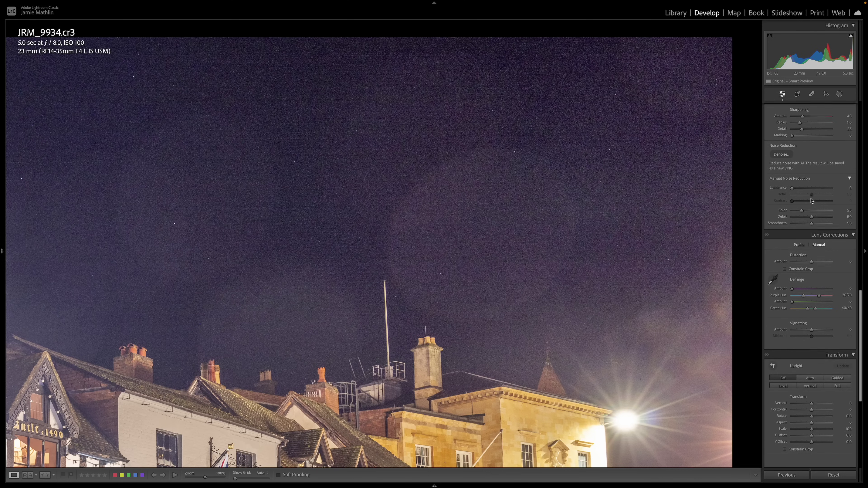
scroll(796, 239, "up", 3)
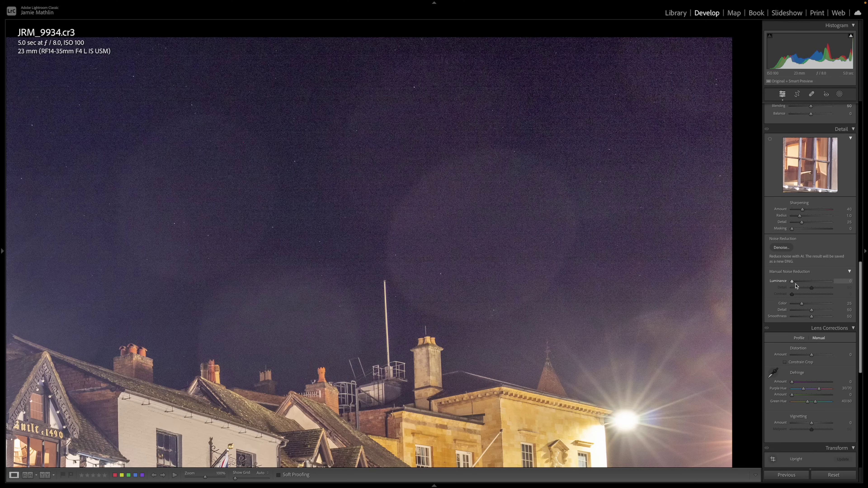
left_click_drag(791, 282, 824, 282)
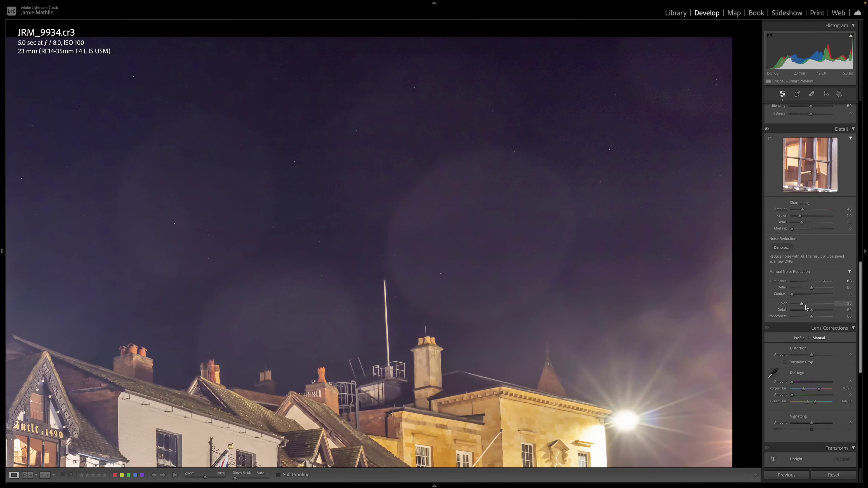
left_click_drag(818, 306, 820, 291)
left_click(800, 288)
- Set the sharpening Masking to 59 while previewing the edge mask over the town hall and neighbouring buildings
left_click_drag(367, 408, 408, 218)
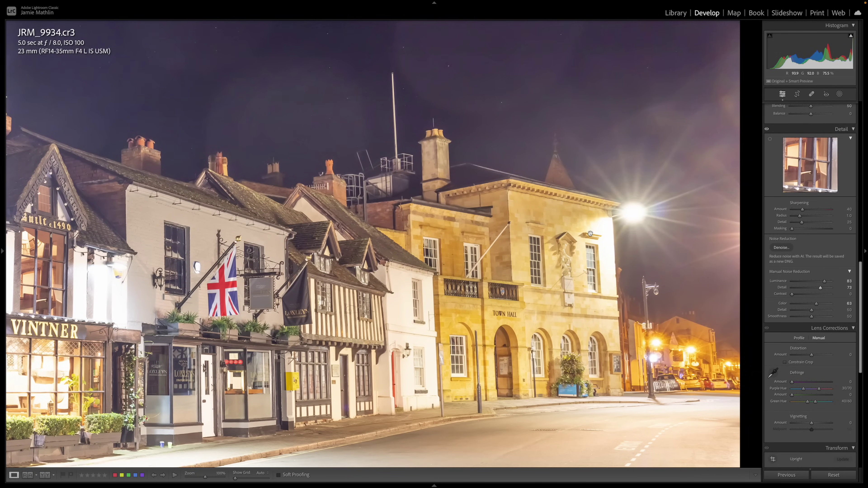
scroll(790, 288, "up", 3)
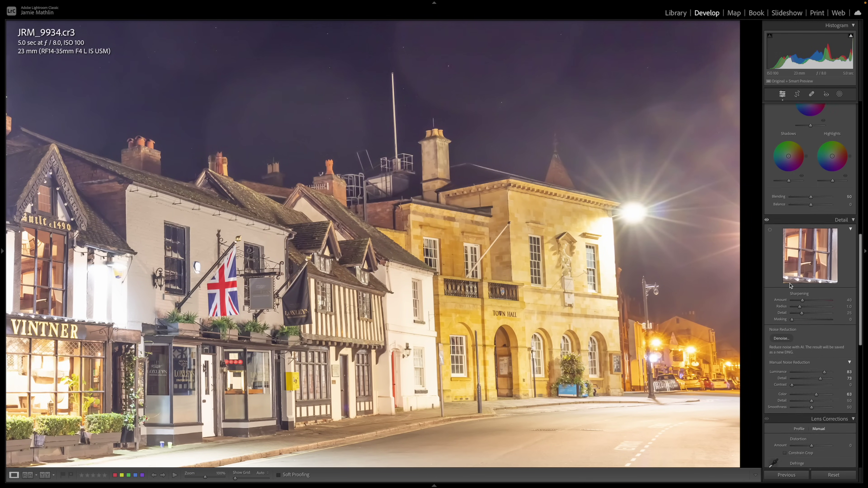
scroll(789, 286, "down", 1)
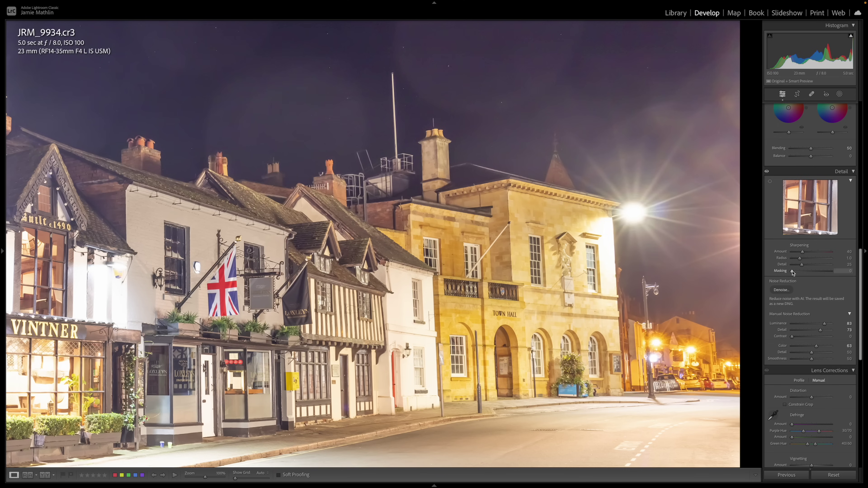
key("alt")
left_click(792, 271, "alt")
left_click_drag(793, 272, 807, 272)
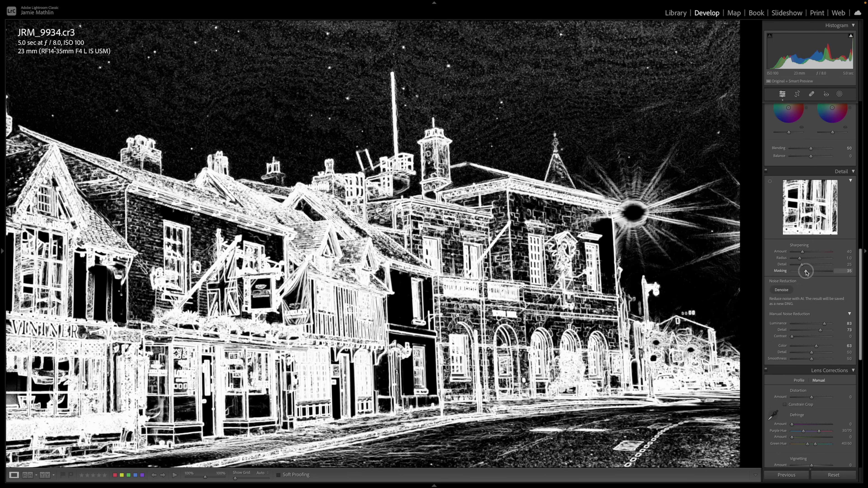
left_click_drag(806, 272, 816, 272)
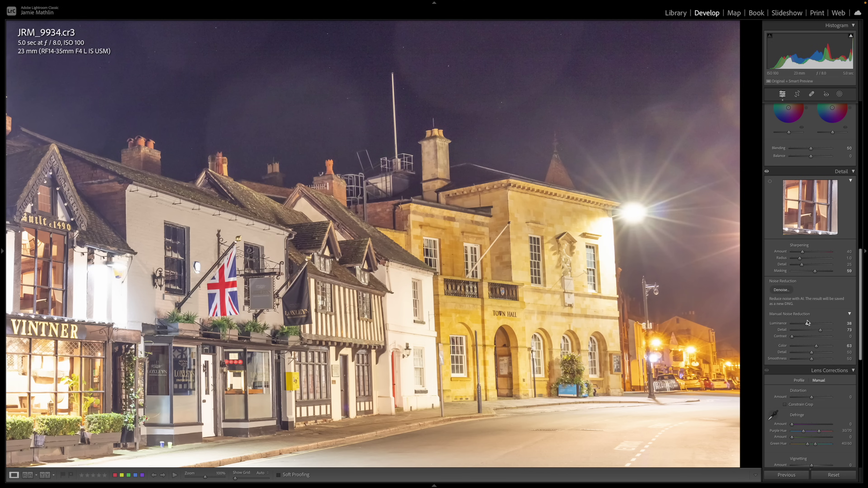
- Set the noise reduction Luminance to 56 and the color Smoothness to 49, and recheck the sky
left_click(813, 324)
left_click_drag(795, 359, 826, 359)
scroll(810, 338, "up", 2)
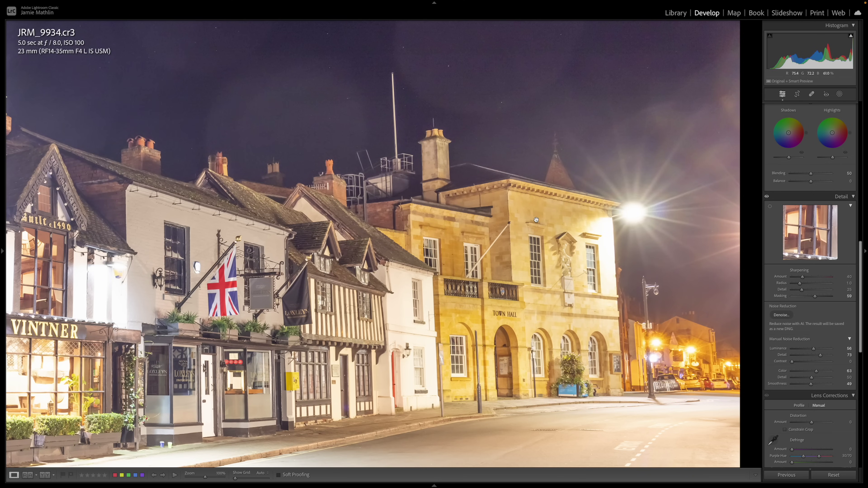
scroll(522, 180, "up", 5)
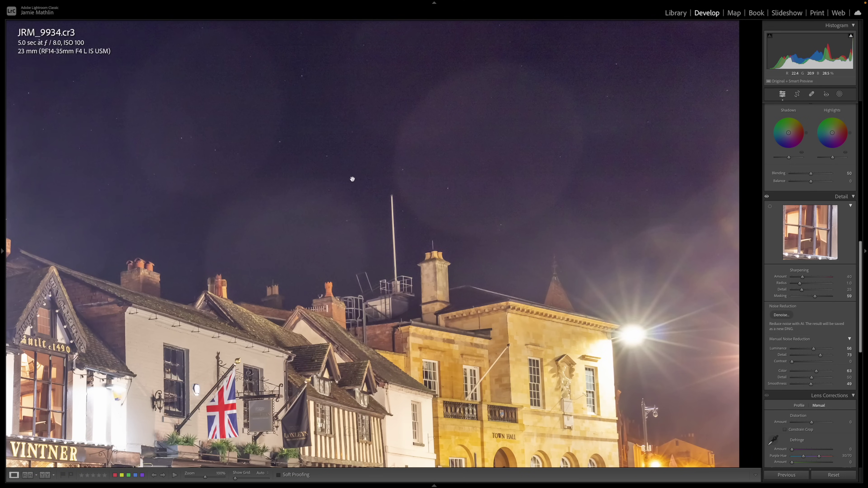
- Try a lower Exposure of +0.90 on JRM_9934 and reset all of the photo's develop adjustments
scroll(813, 268, "up", 15)
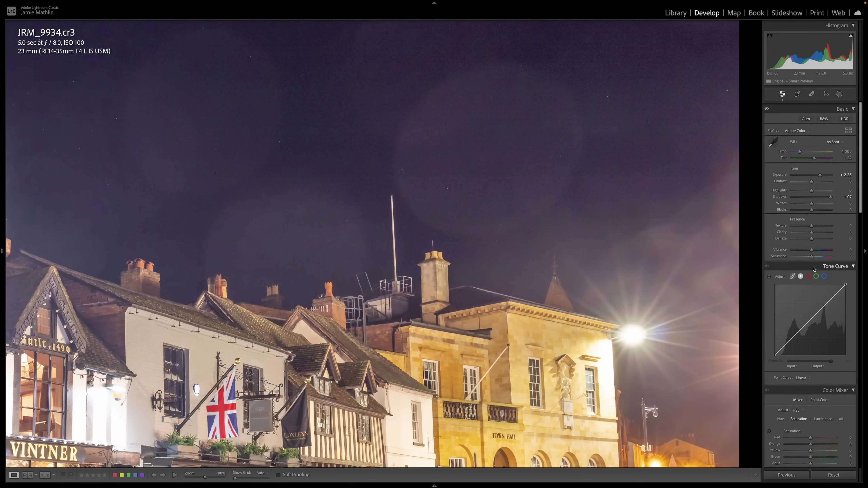
left_click(814, 173)
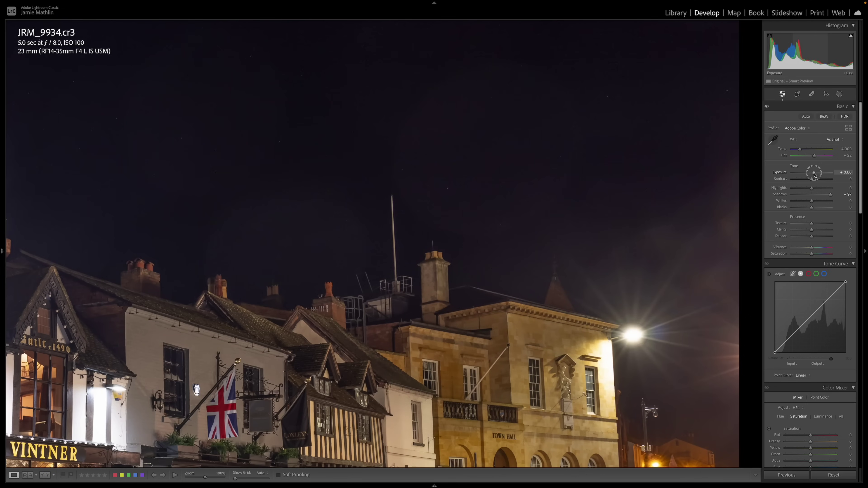
left_click_drag(813, 175, 815, 174)
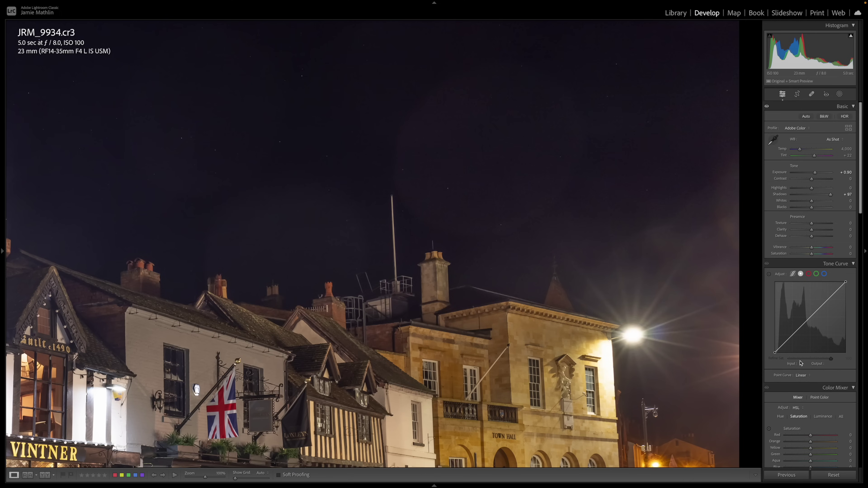
left_click(829, 477)
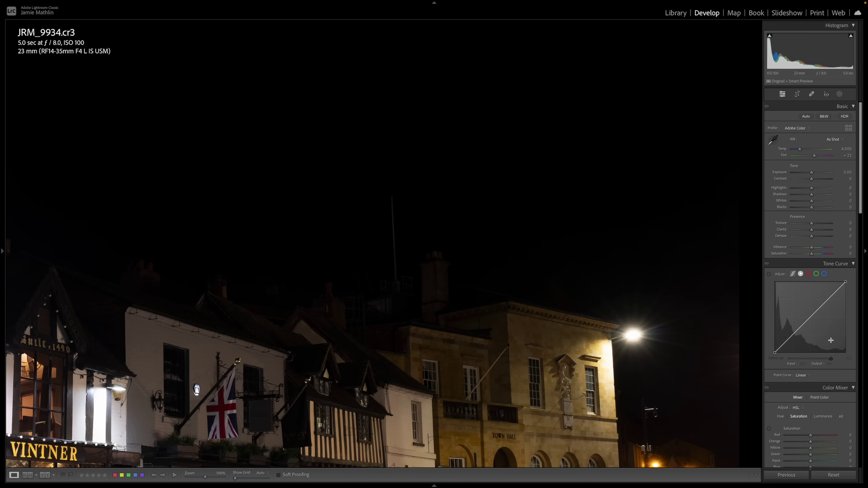
- Batch-enhance JRM_9934, JRM_9935 and JRM_9936 with AI Denoise at Amount 50 and Create Stacks enabled
scroll(831, 341, "down", 15)
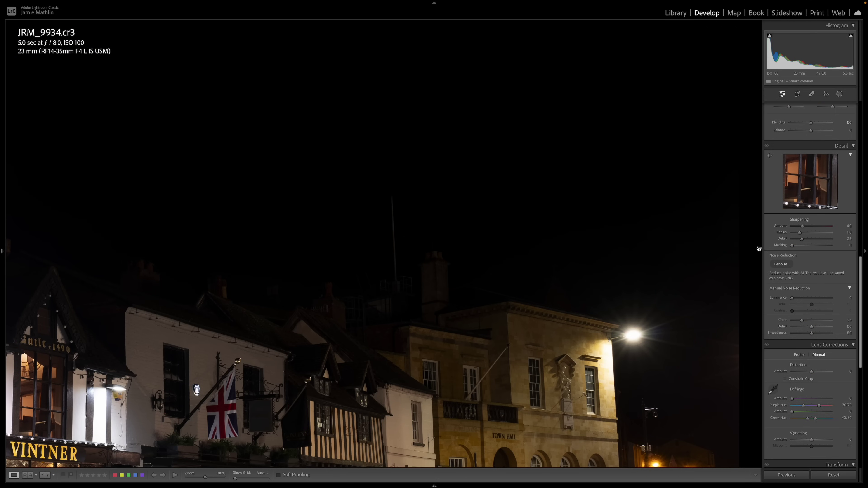
mouse_move(437, 485)
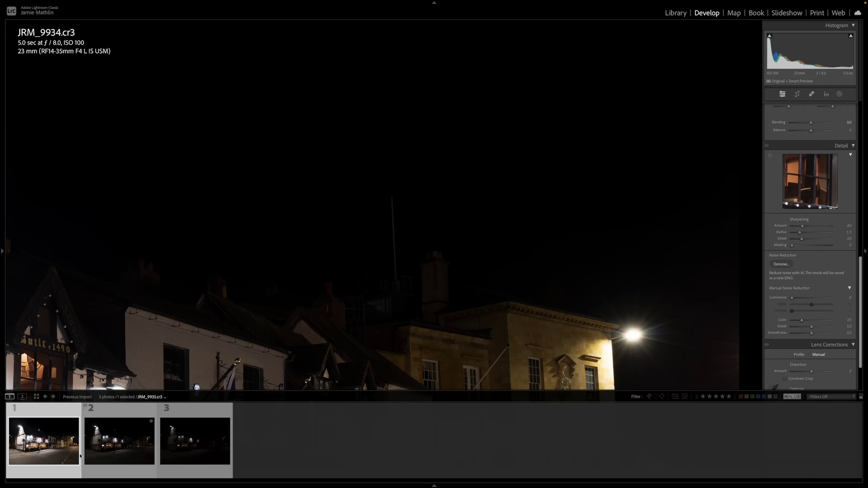
left_click(52, 449)
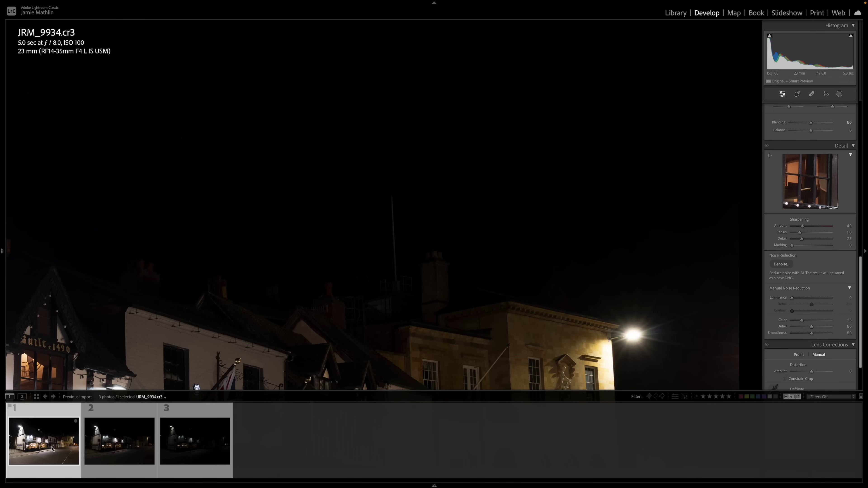
left_click(201, 426, "shift")
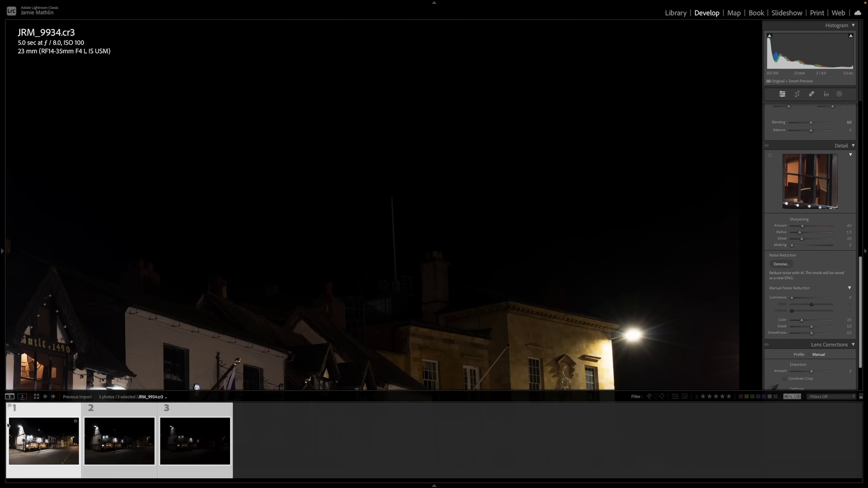
left_click(230, 436)
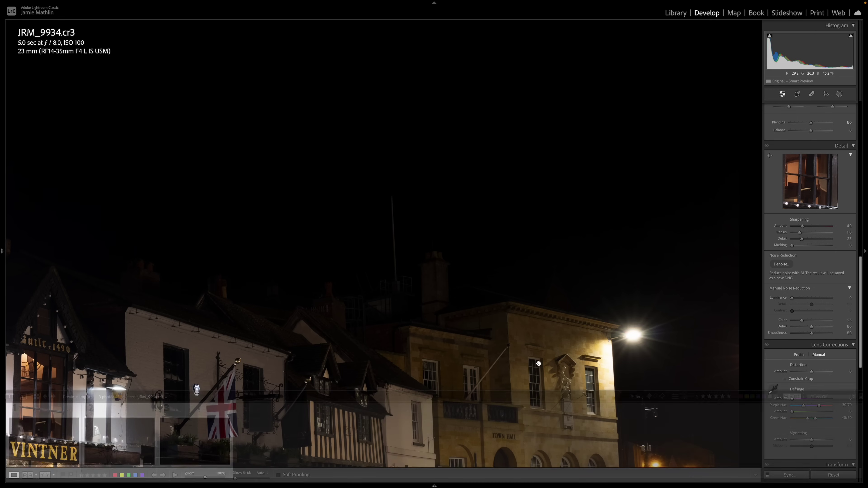
left_click(781, 264)
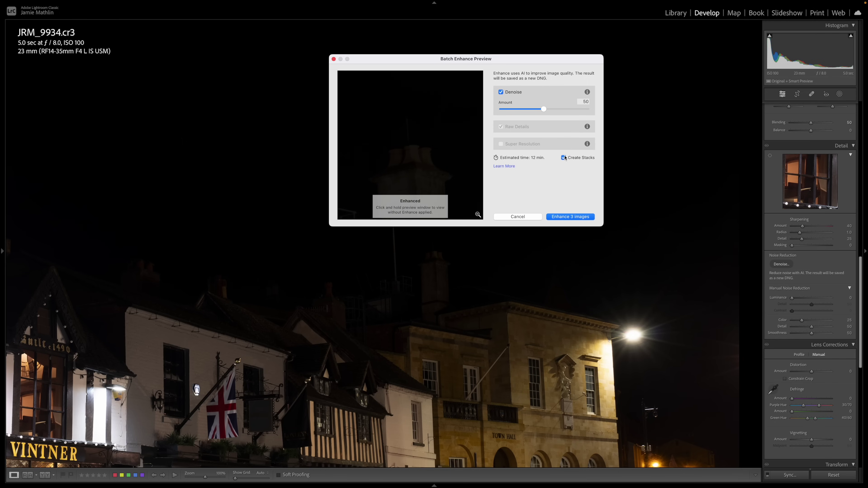
left_click(564, 217)
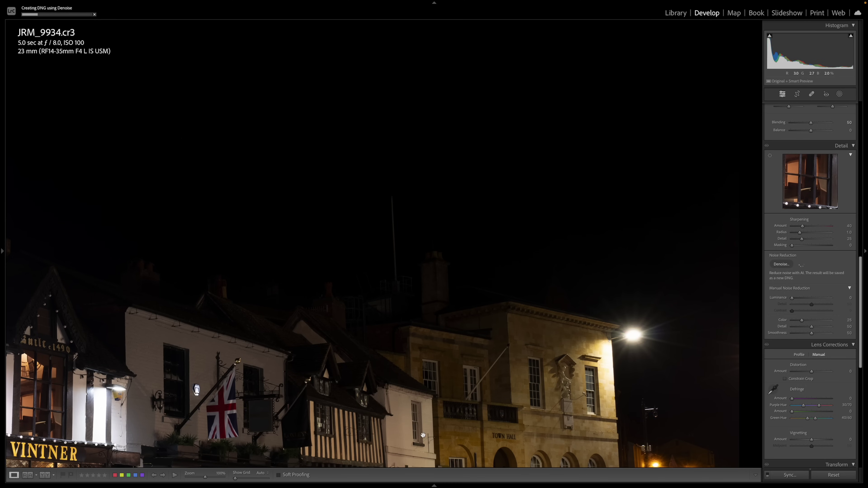
- Examine the stacking commands available for the denoised JRM_9935 stack in the filmstrip
mouse_move(413, 464)
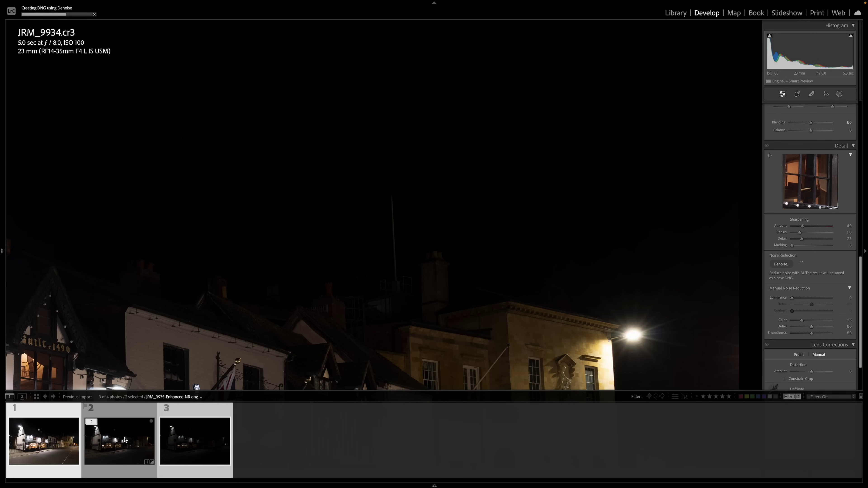
right_click(124, 440)
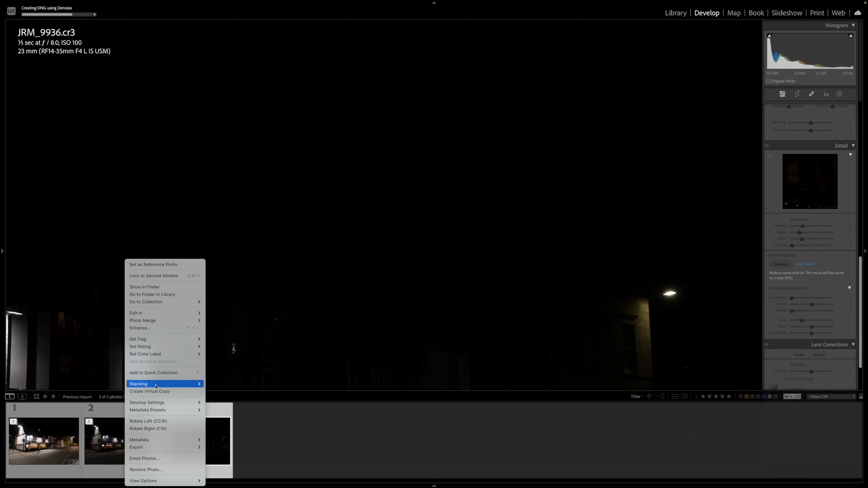
mouse_move(155, 385)
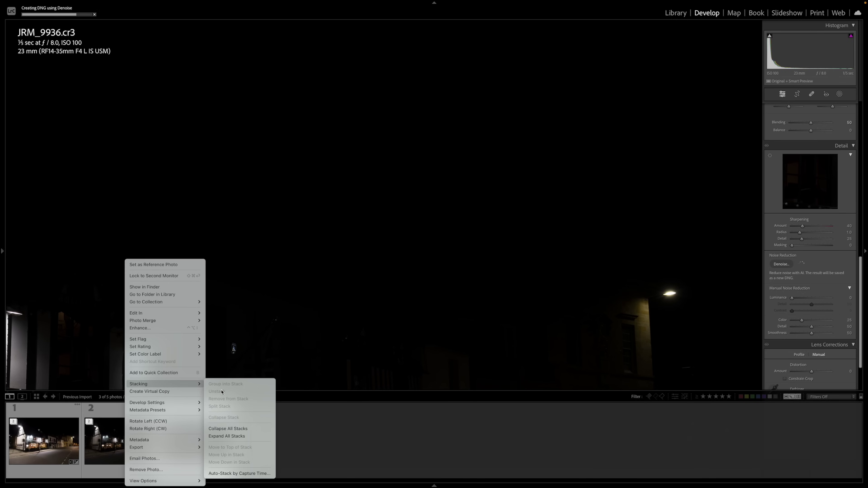
left_click(315, 409)
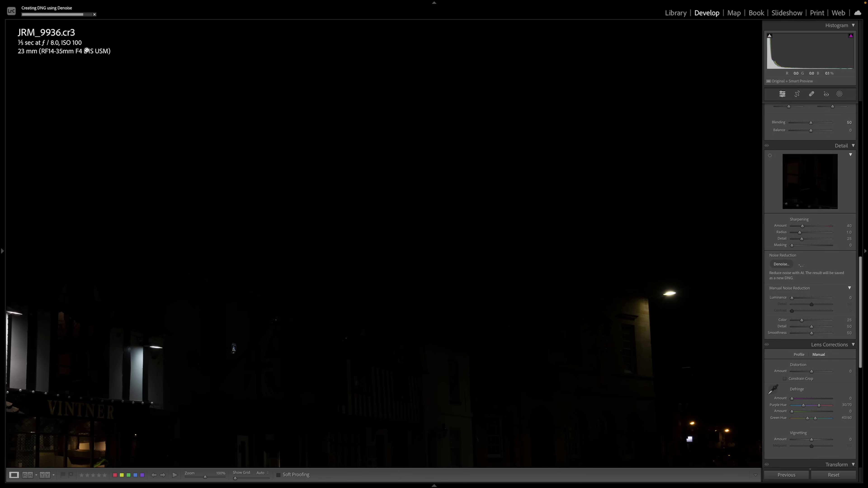
mouse_move(171, 476)
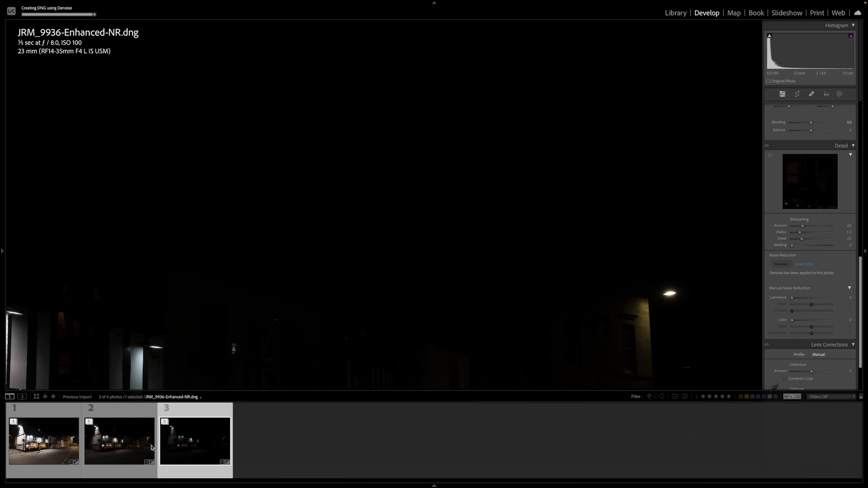
right_click(137, 447)
mouse_move(192, 384)
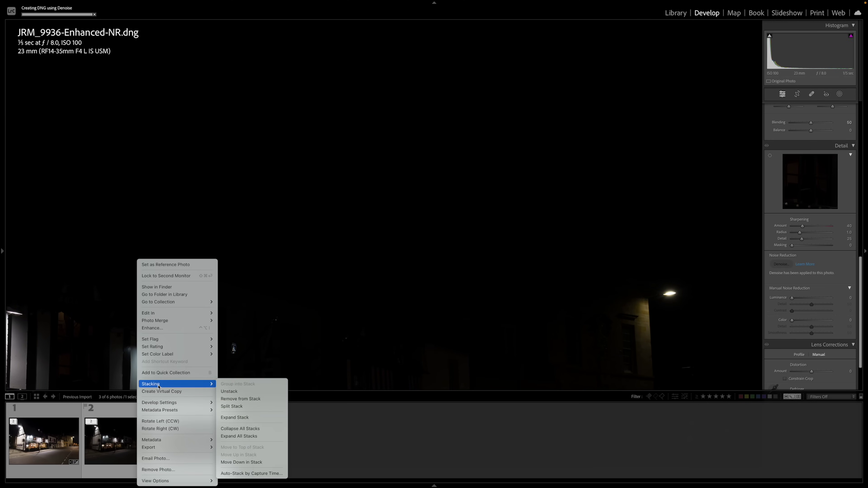
left_click(244, 393)
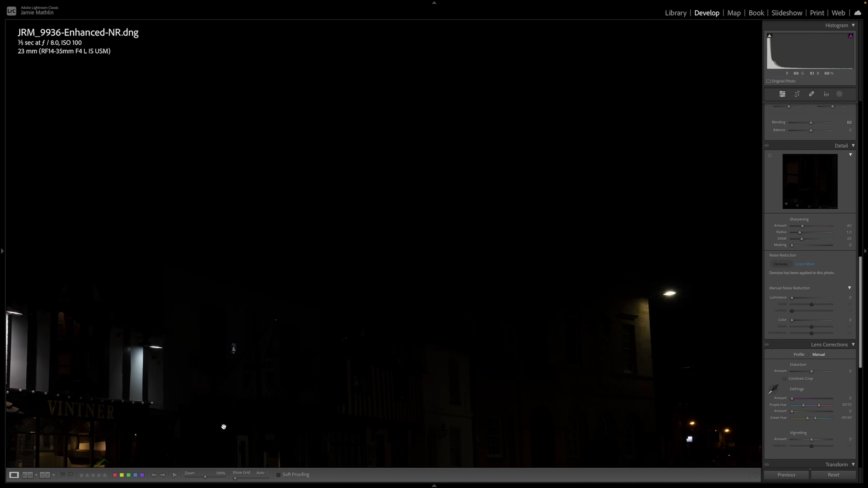
- Brighten JRM_9934-Enhanced-NR.dng with Exposure +2.00 and Shadows +60 to check the denoised sky, and view the whole image
mouse_move(270, 481)
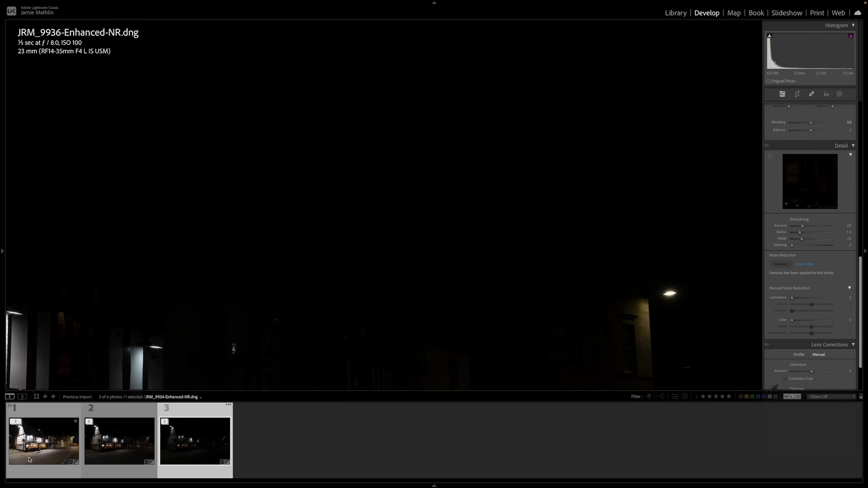
left_click(44, 441)
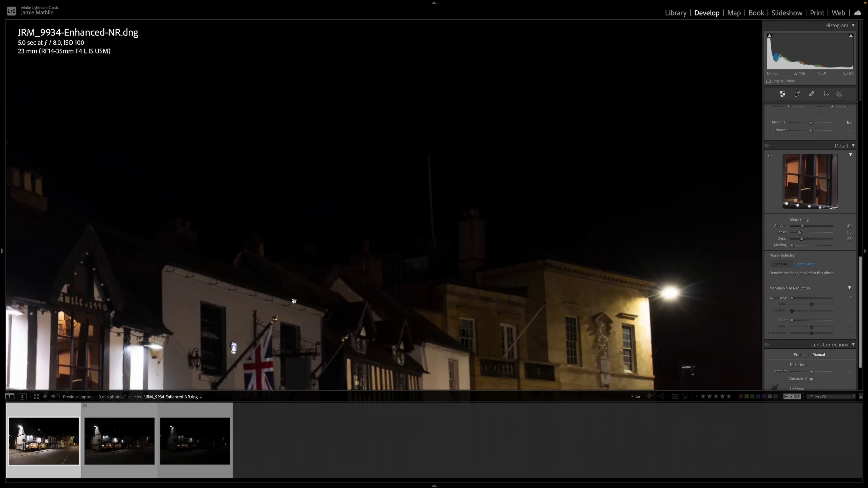
scroll(792, 254, "up", 10)
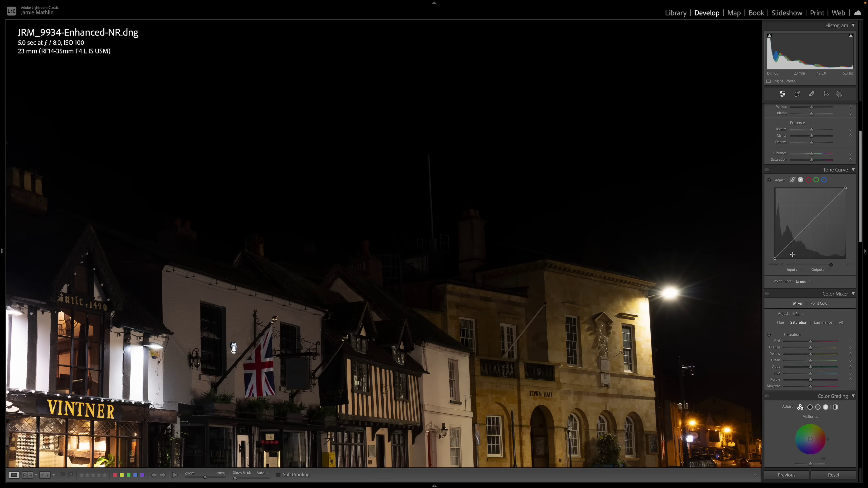
scroll(793, 254, "up", 5)
mouse_move(816, 173)
left_mouse_down()
mouse_move(827, 175)
mouse_move(814, 195)
mouse_move(825, 194)
mouse_move(823, 173)
left_mouse_up()
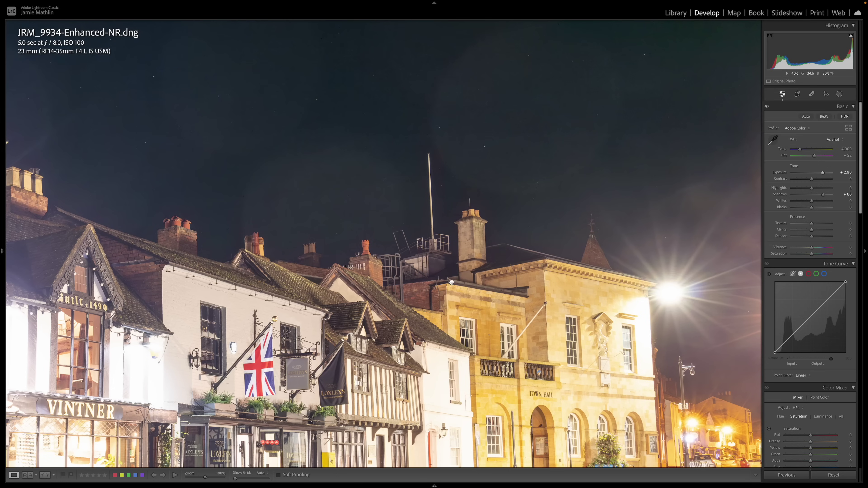
left_click_drag(823, 173, 820, 173)
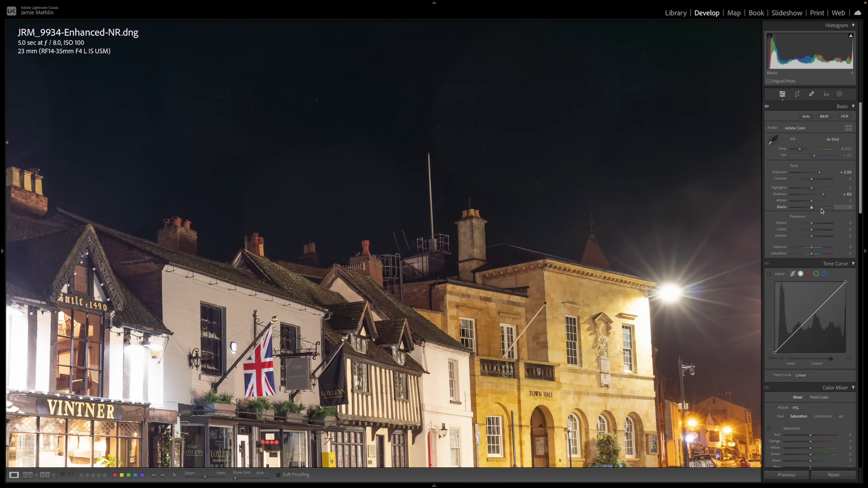
left_click(494, 281)
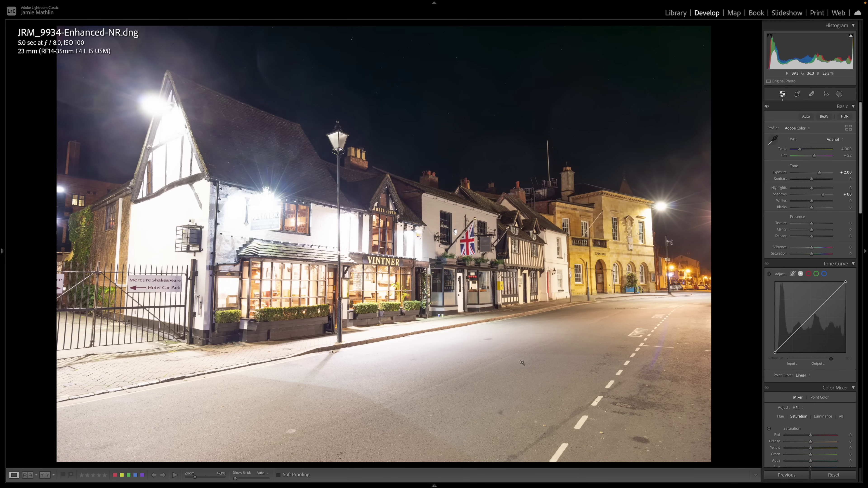
- Reset Exposure and Shadows to their defaults on JRM_9934-Enhanced-NR.dng
mouse_move(38, 484)
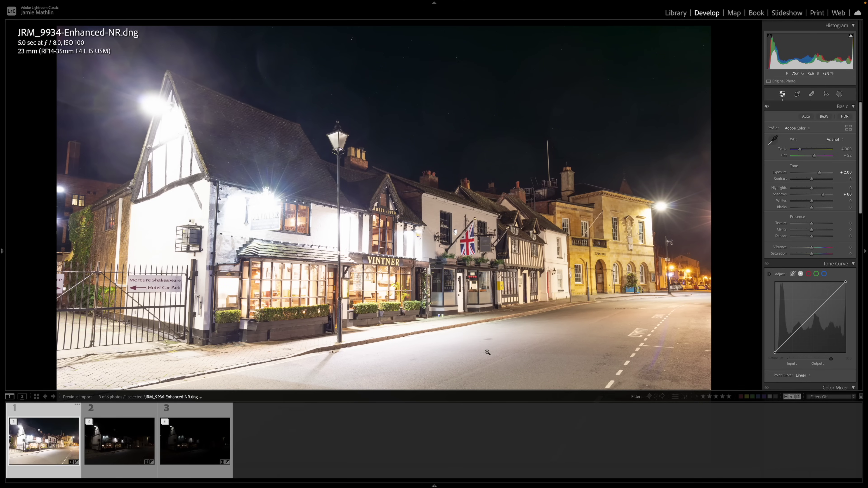
double_click(780, 172)
double_click(780, 194)
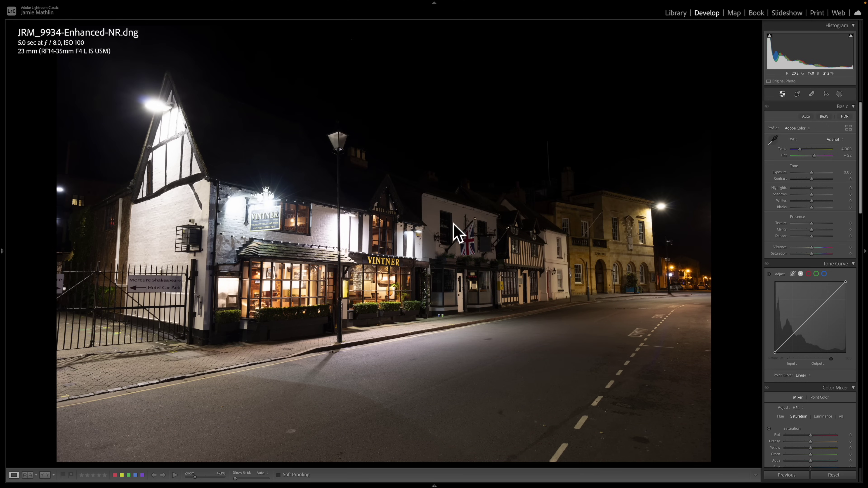
- Select all three denoised photo stacks, unstack them into separate photos, and clear the selection
mouse_move(413, 487)
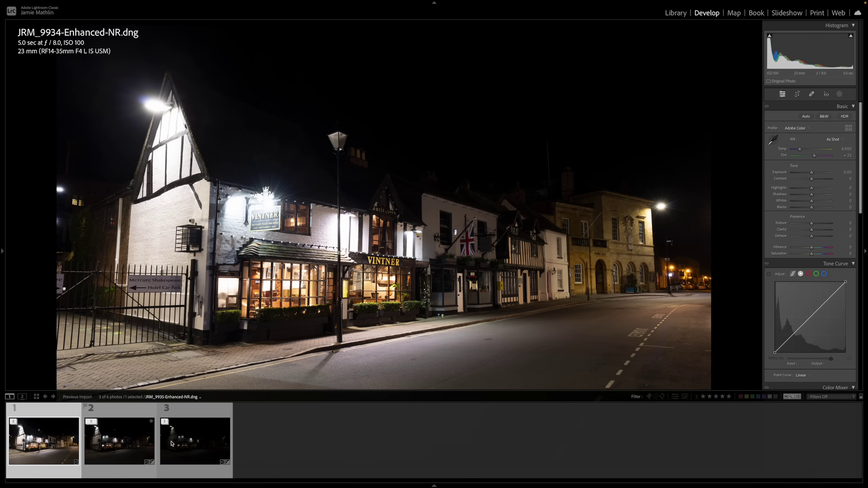
key("ctrl+a")
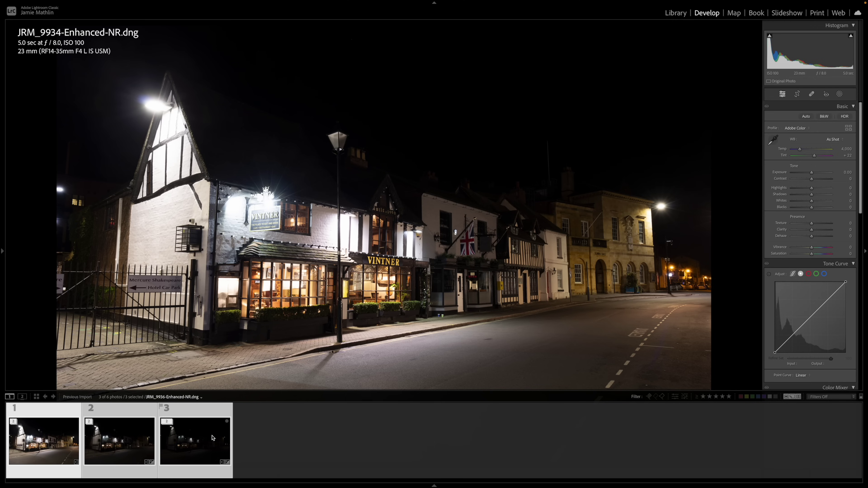
right_click(115, 436)
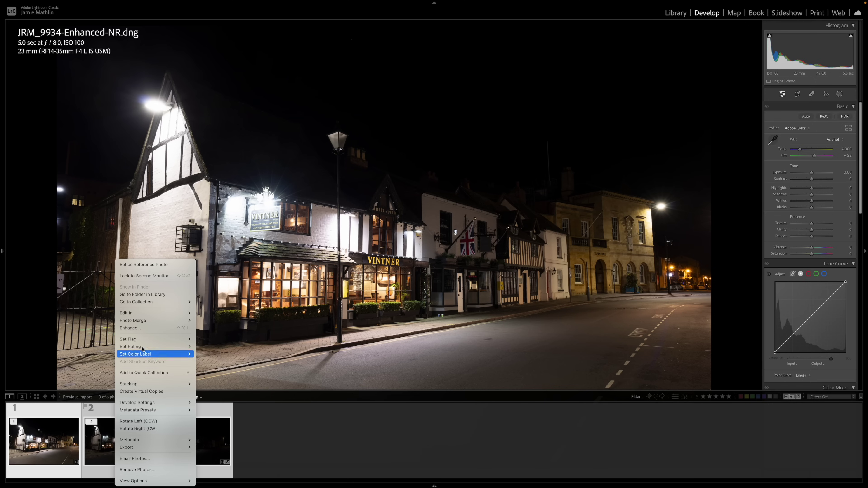
mouse_move(152, 323)
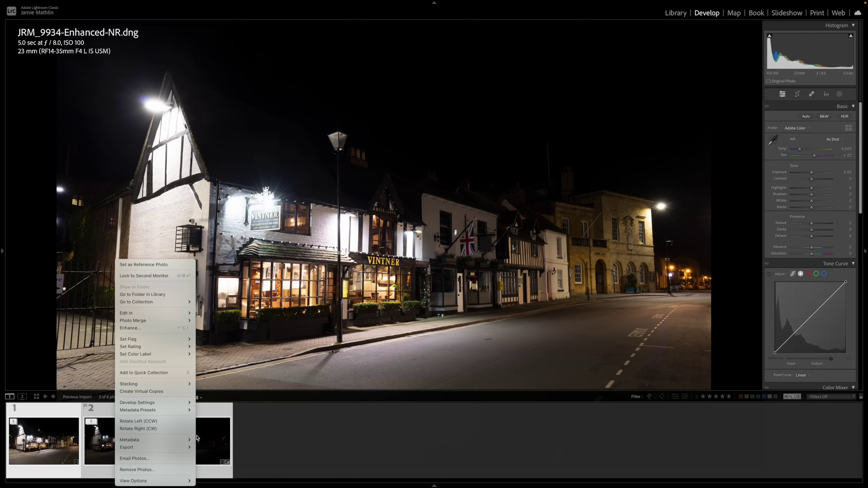
left_click(251, 412)
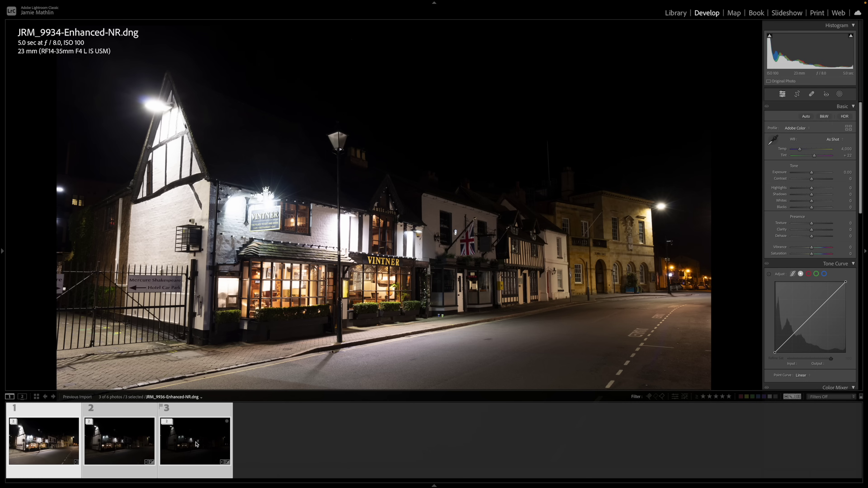
right_click(44, 449)
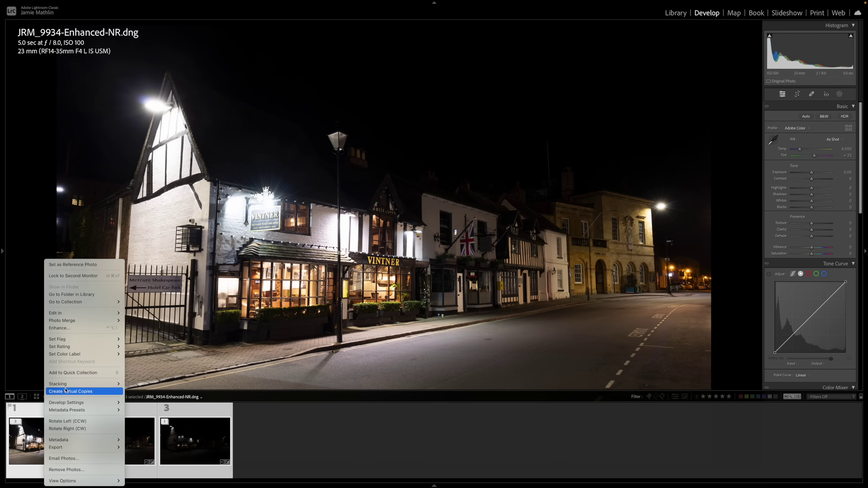
mouse_move(89, 383)
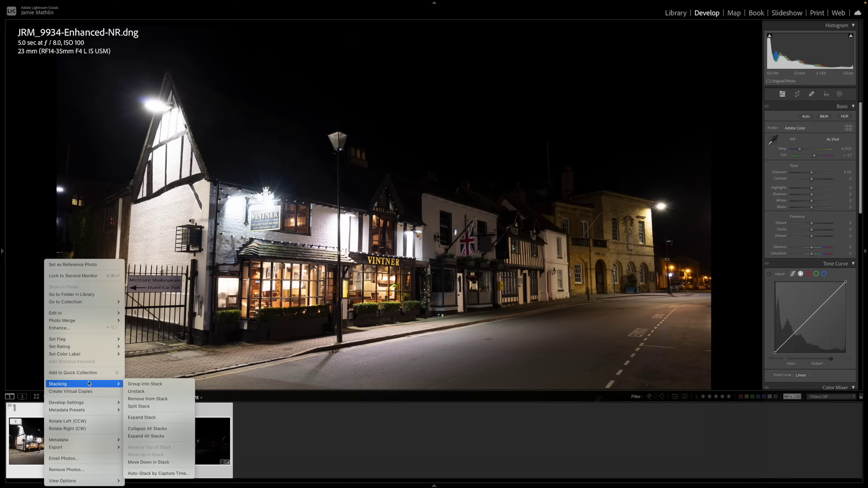
left_click(136, 391)
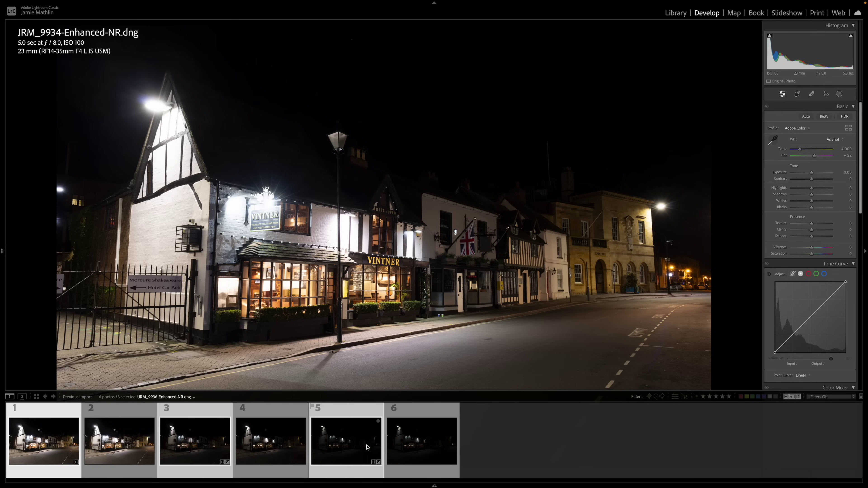
left_click(529, 457)
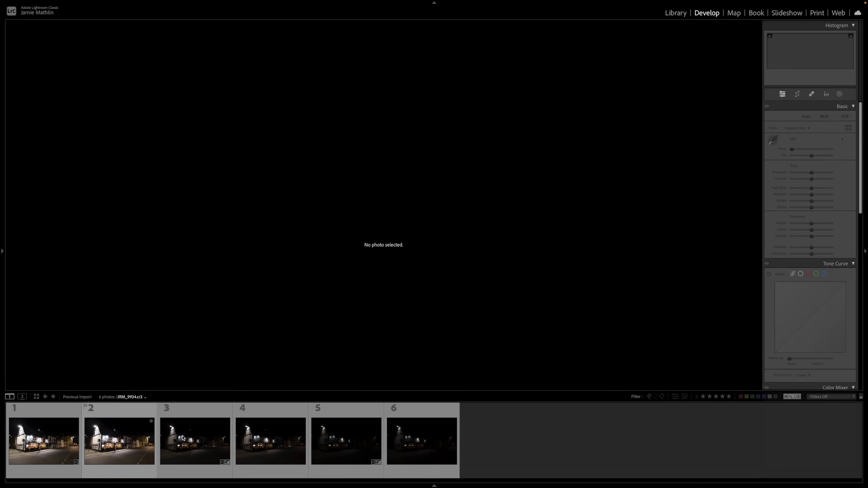
- Select the three Enhanced-NR DNGs in the filmstrip and open them in an HDR Photo Merge
left_click(40, 447)
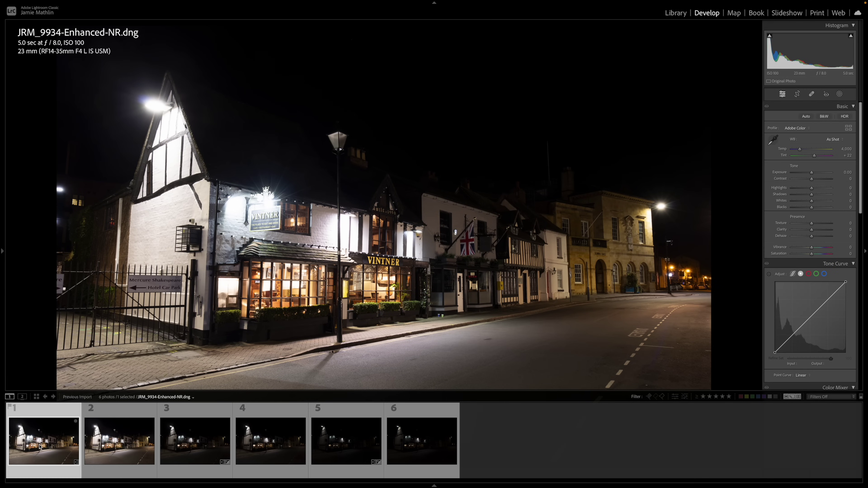
left_click(194, 450, "ctrl")
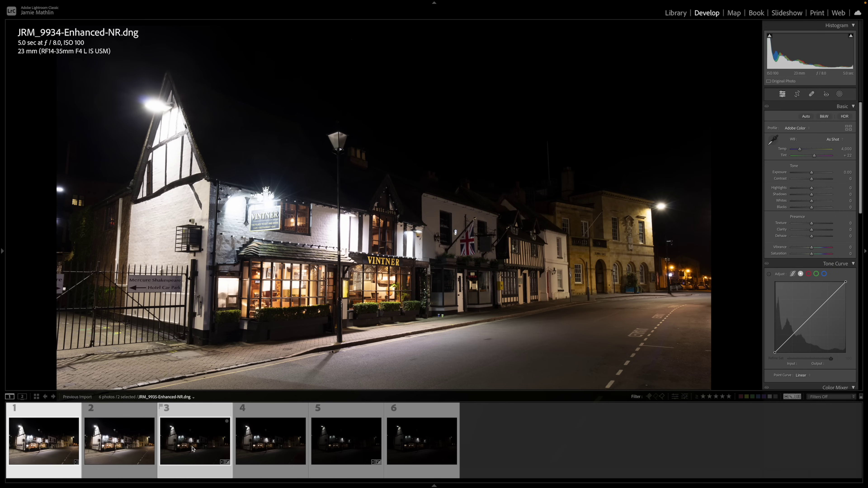
left_click(336, 439, "ctrl")
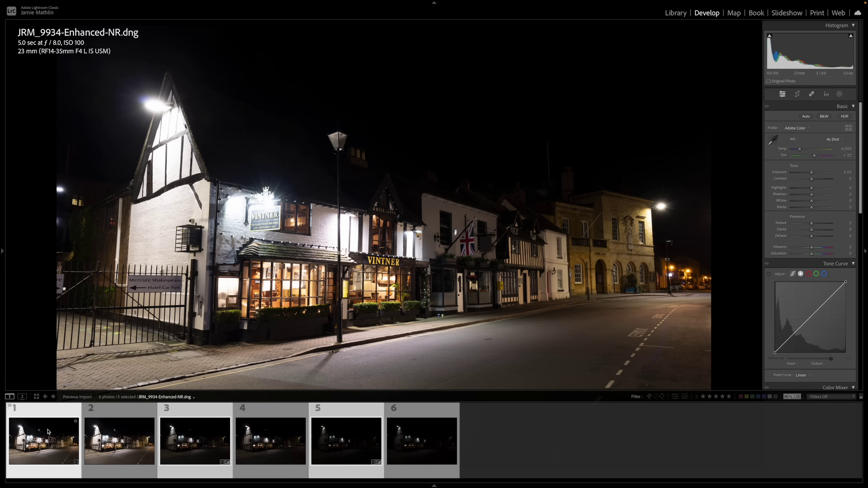
left_click(213, 441)
right_click(213, 441)
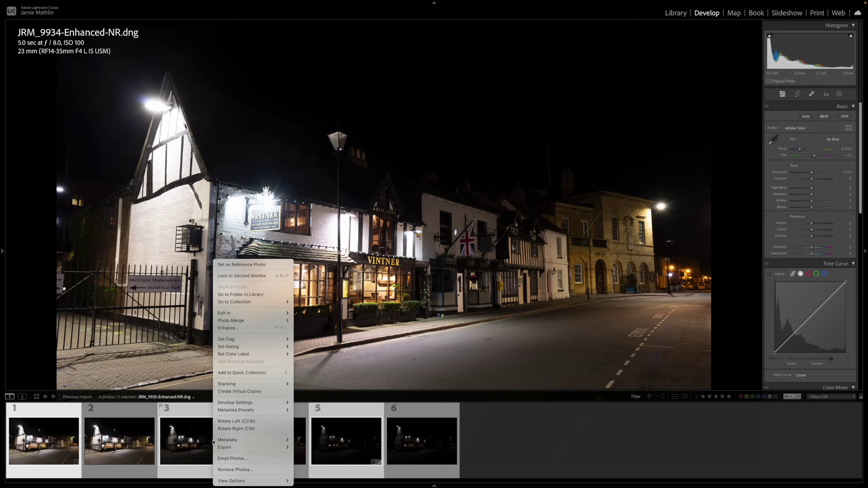
mouse_move(252, 323)
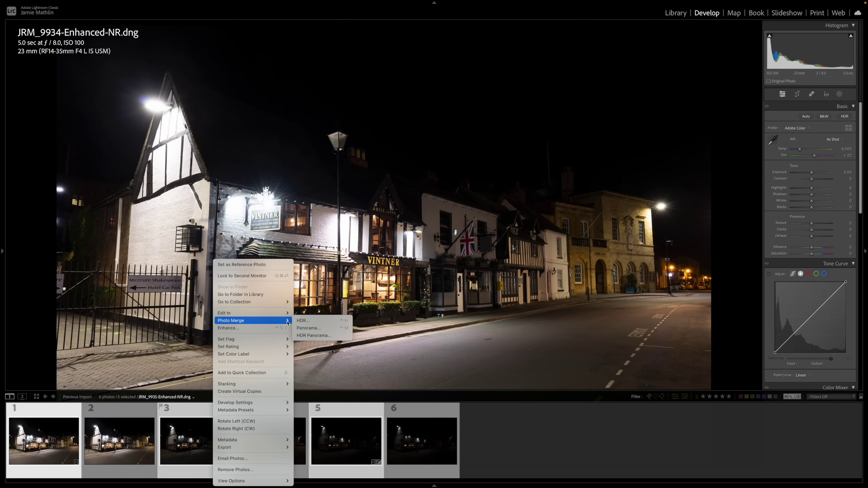
left_click(304, 320)
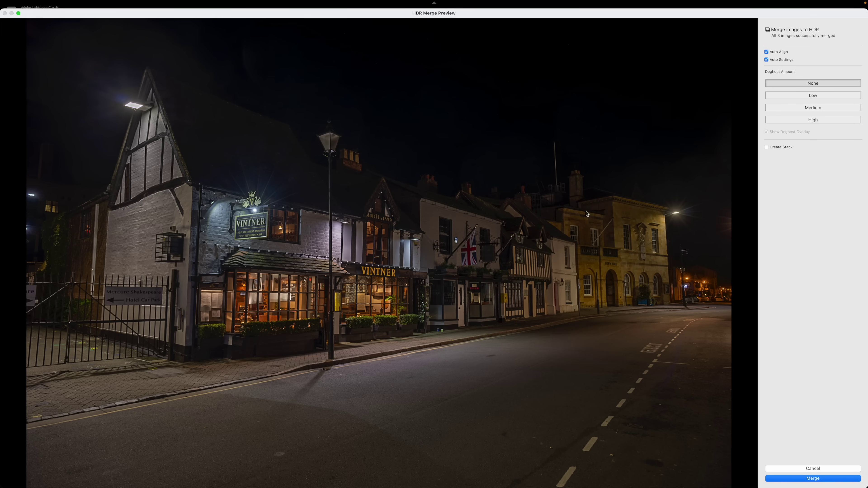
- Compare the preview without Auto Settings, then merge to HDR with Auto Align, Auto Settings and Create Stack enabled and Deghost Amount at None
left_click(767, 60)
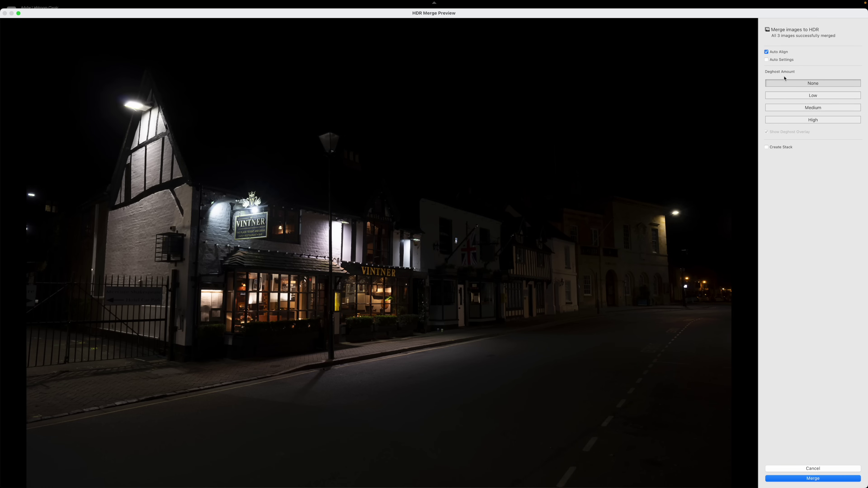
left_click(767, 60)
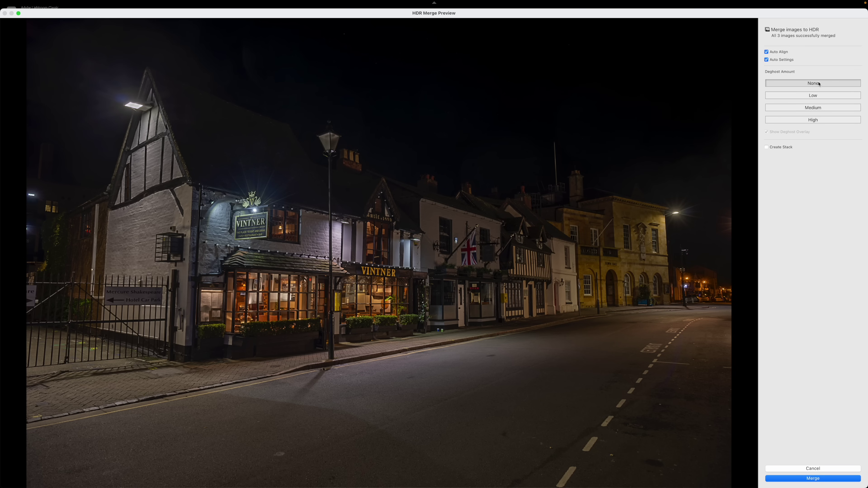
left_click(766, 147)
left_click(809, 479)
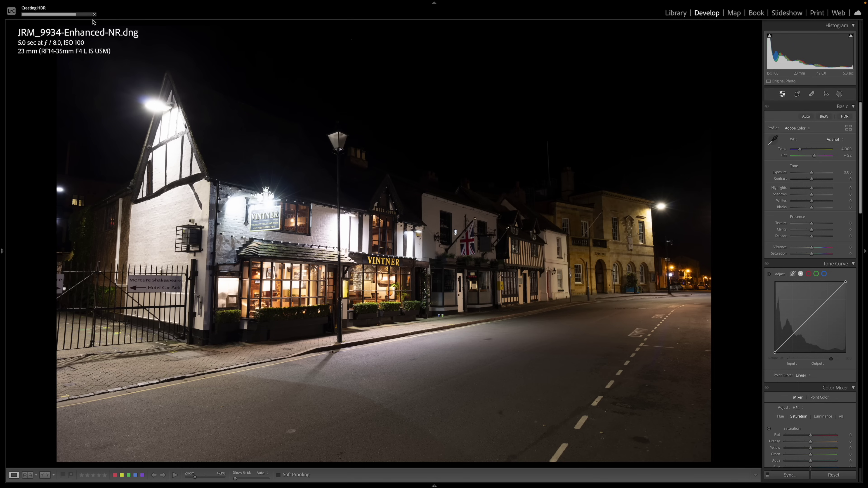
- Open the merged JRM_9934-Enhanced-NR-HDR.dng and set Highlights to -94 and Shadows to +96
mouse_move(369, 485)
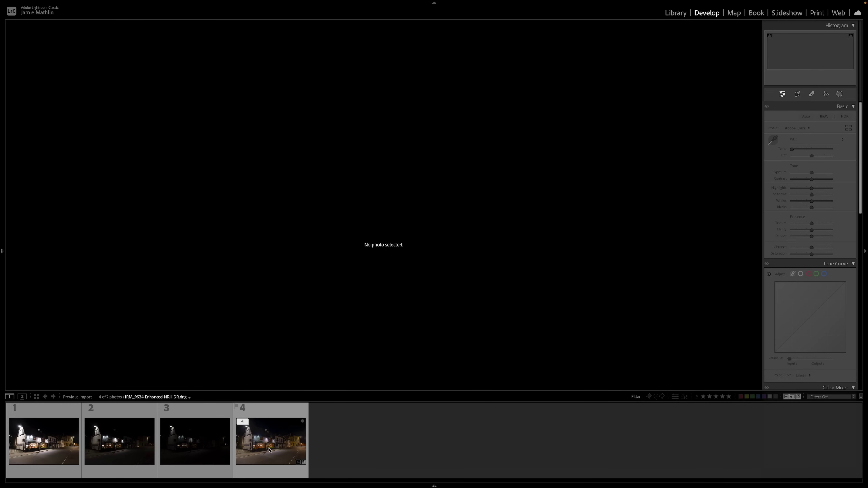
left_click(274, 441)
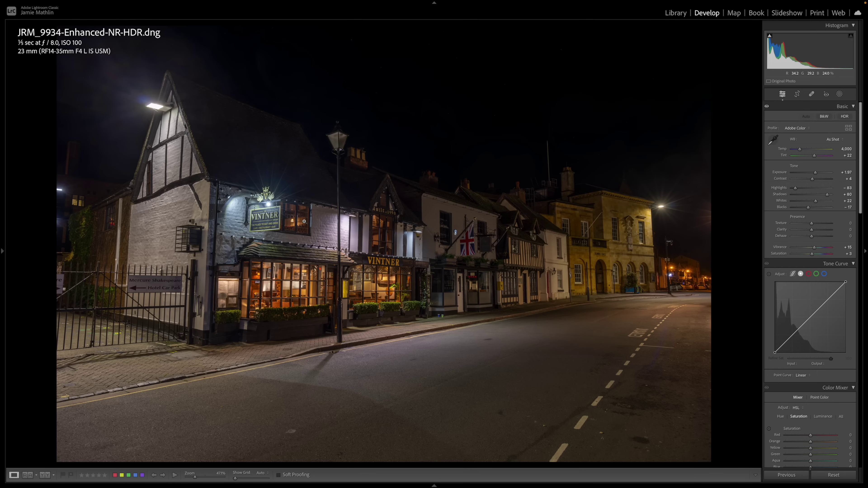
left_click(343, 225)
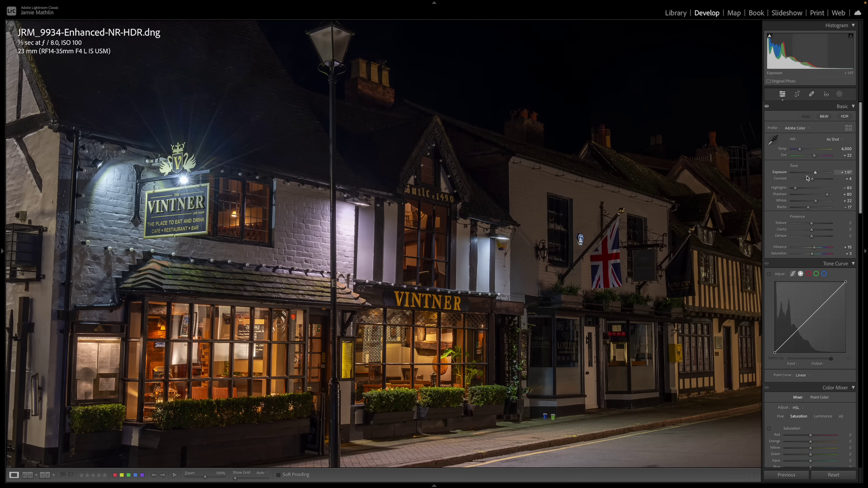
left_click_drag(796, 190, 771, 188)
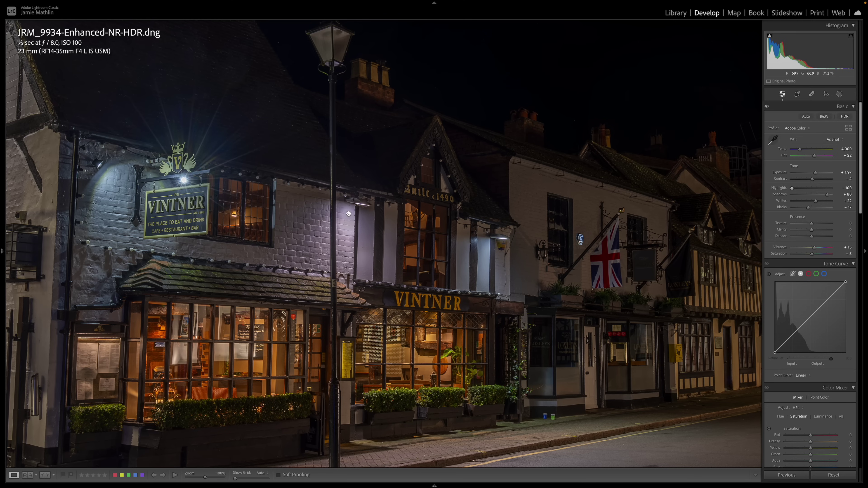
left_click_drag(792, 188, 830, 194)
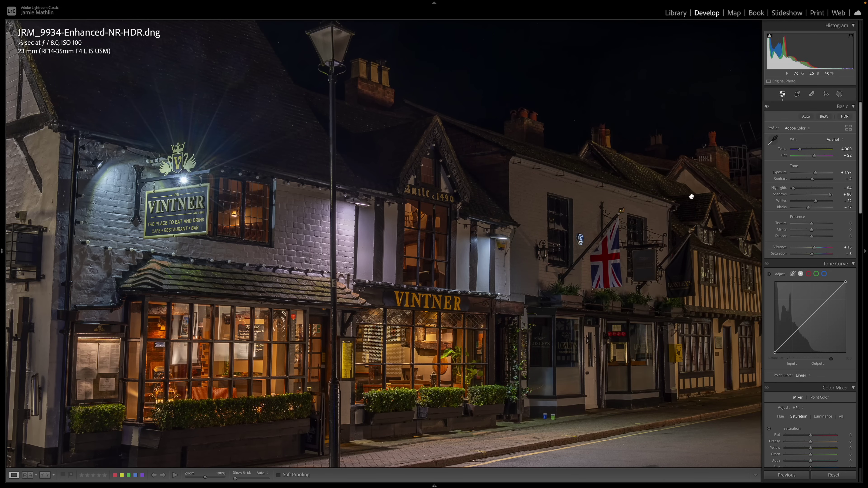
- Reset Vibrance and Saturation to 0, raise Exposure to +2.30, and check the night sky at close range
double_click(783, 247)
double_click(782, 255)
left_click(465, 280)
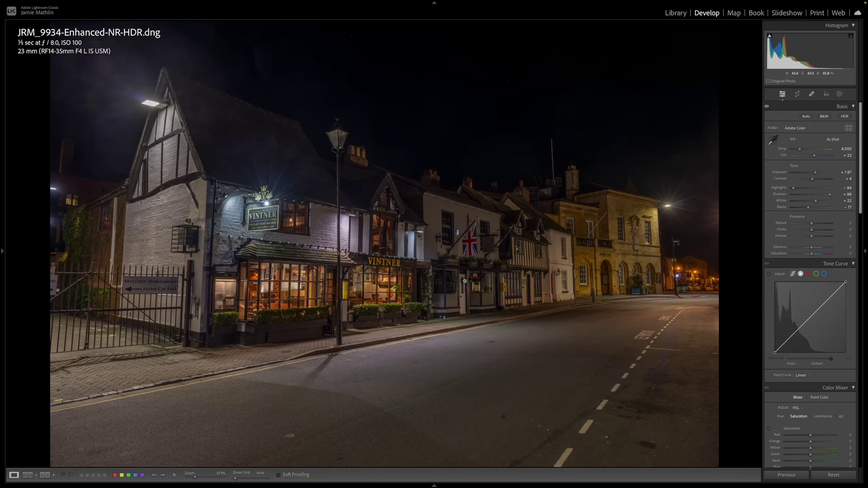
left_click(816, 173)
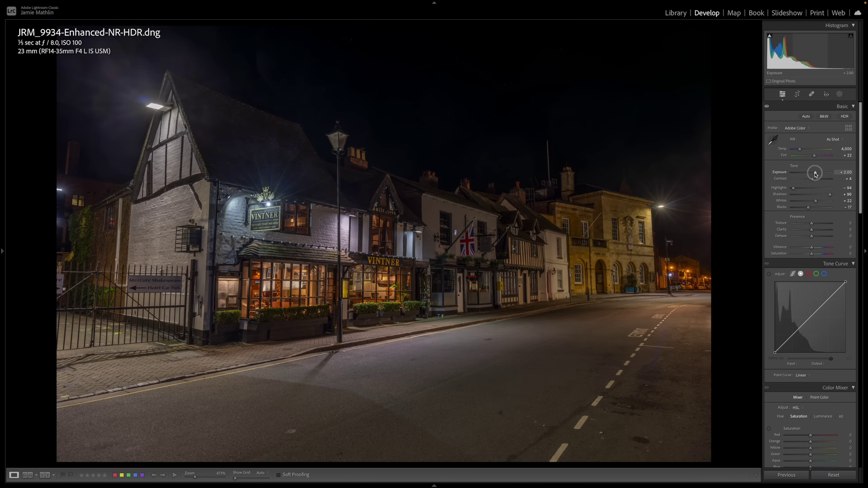
left_click_drag(816, 174, 816, 174)
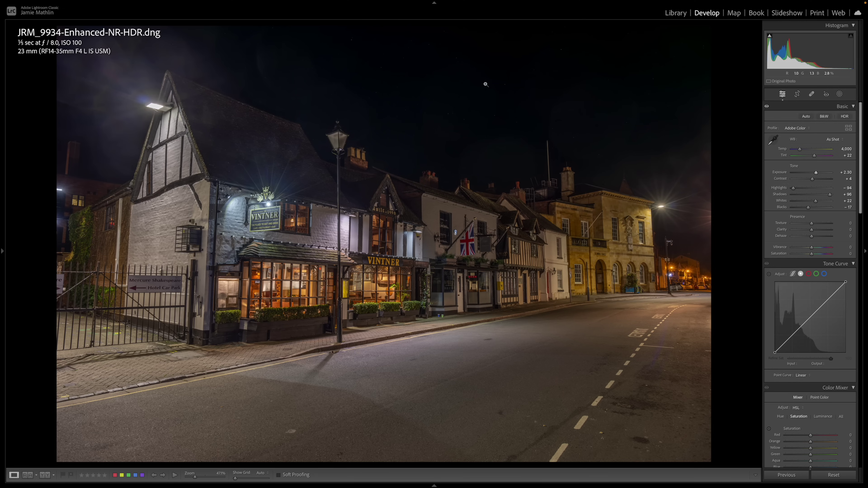
left_click(462, 97)
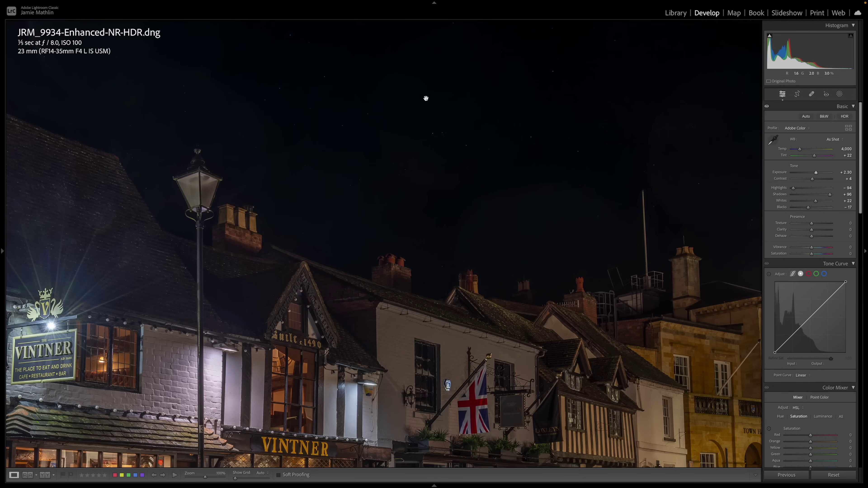
left_click(441, 203)
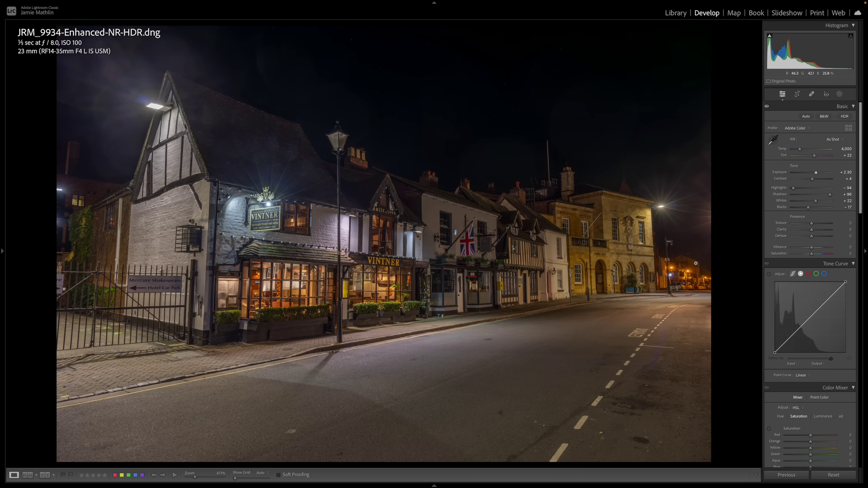
- Correct the perspective with Guided Upright, drawing vertical guides along the Vintner building's front corner and the outer edge of the far stone building
scroll(821, 307, "down", 15)
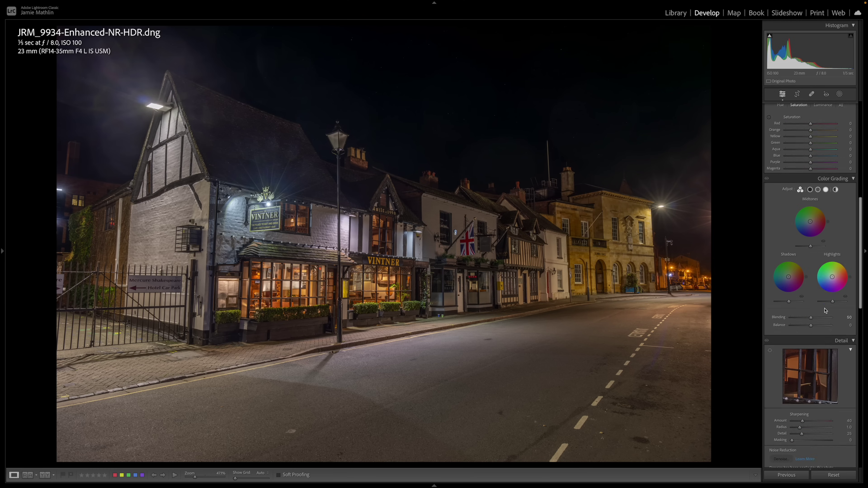
scroll(825, 309, "down", 10)
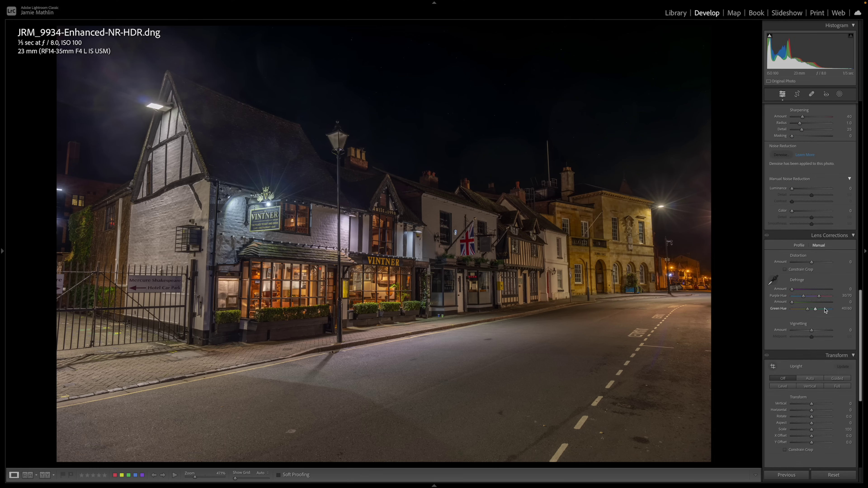
scroll(826, 310, "down", 3)
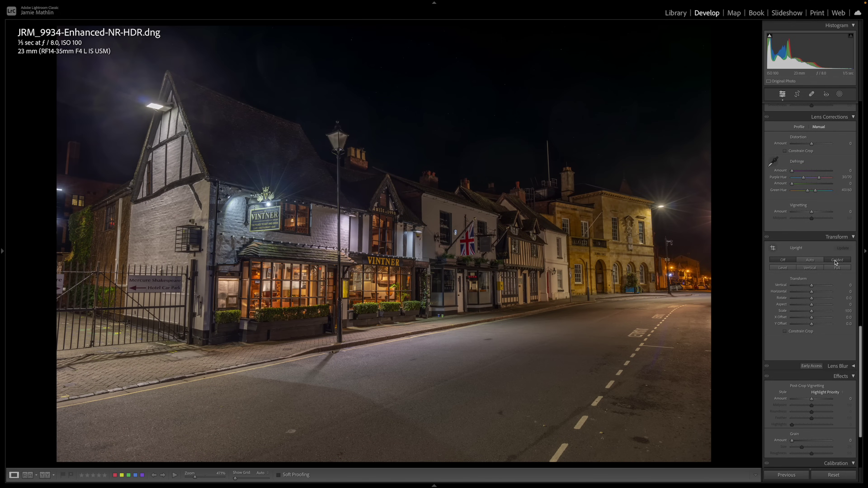
left_click(837, 260)
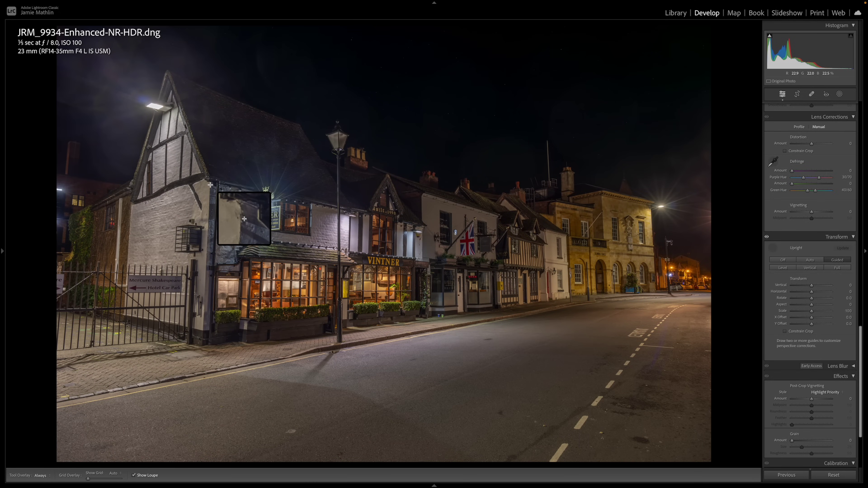
left_click_drag(210, 185, 203, 346)
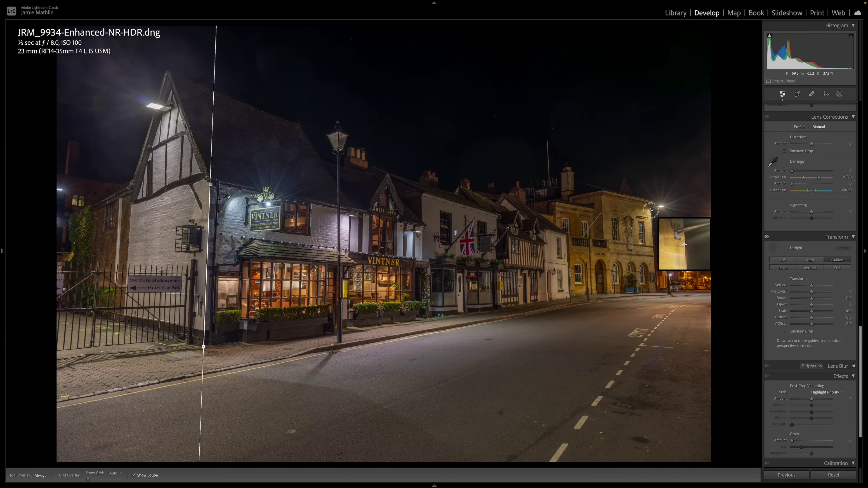
left_click_drag(651, 210, 655, 289)
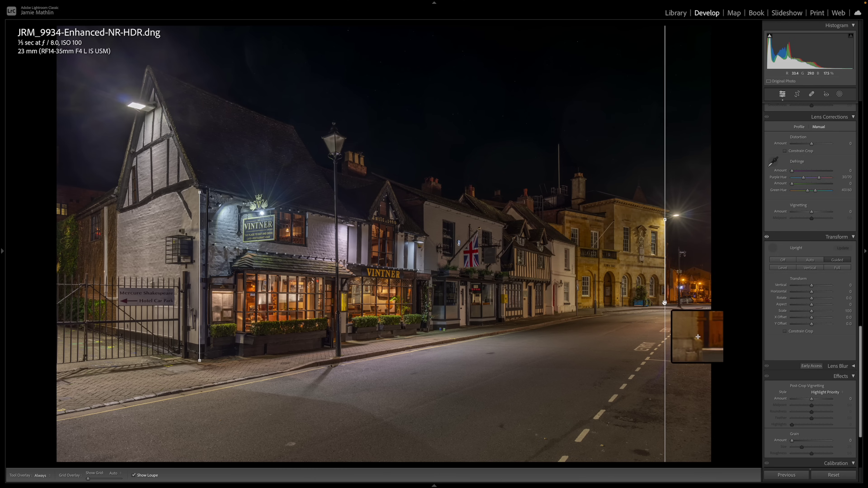
- Fine-tune the lower ends of both vertical Upright guides so they follow the building edges more closely
left_click_drag(665, 302, 661, 301)
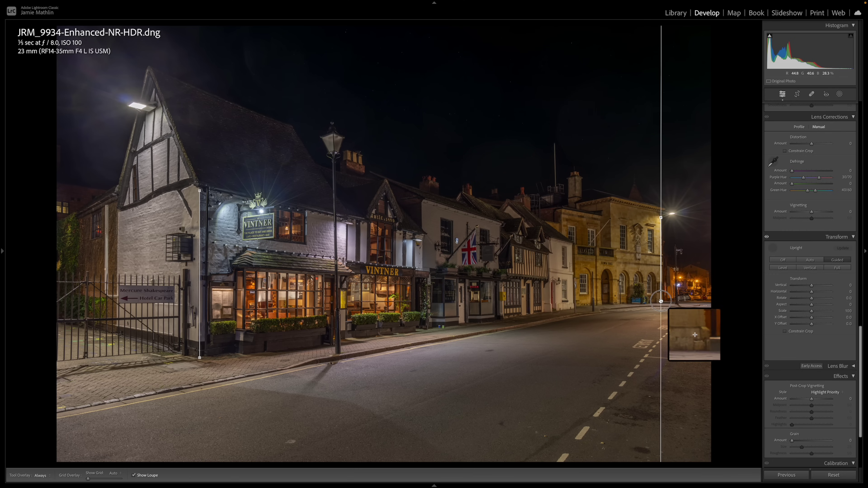
left_click_drag(661, 296, 660, 300)
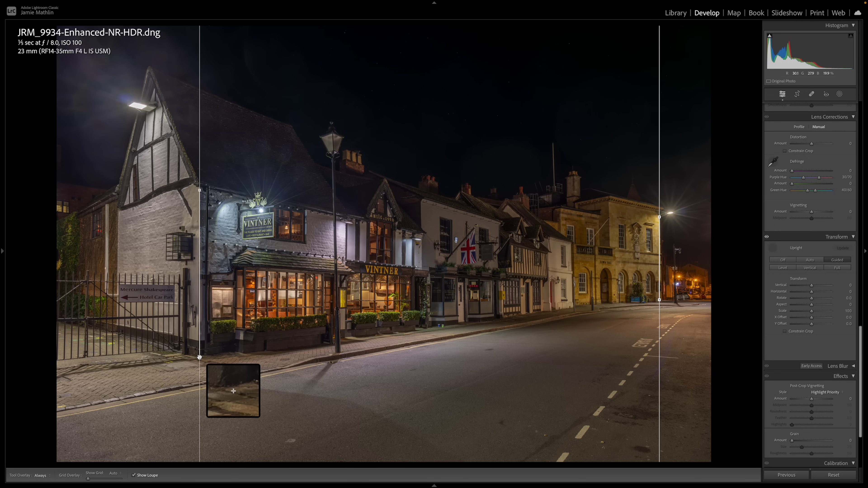
left_click_drag(199, 357, 201, 356)
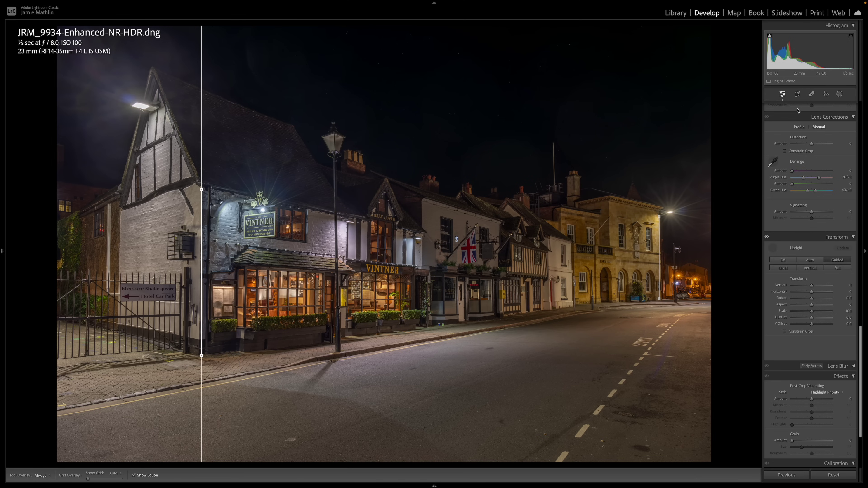
- Crop out the gable end and gate beside the Vintner, plus the excess sky and foreground road
left_click(798, 95)
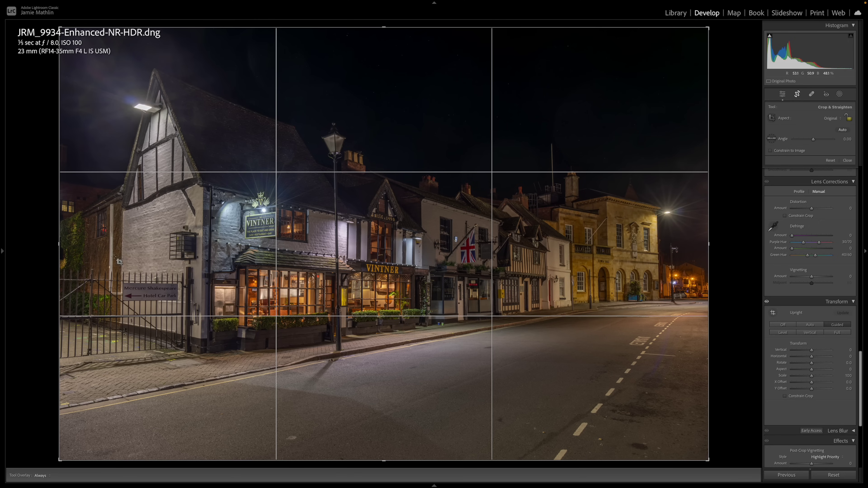
left_click_drag(60, 243, 131, 247)
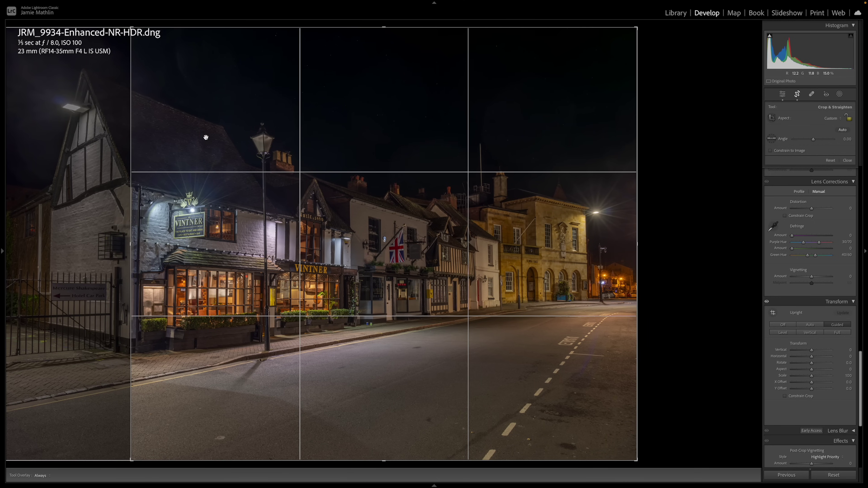
left_click_drag(383, 27, 383, 57)
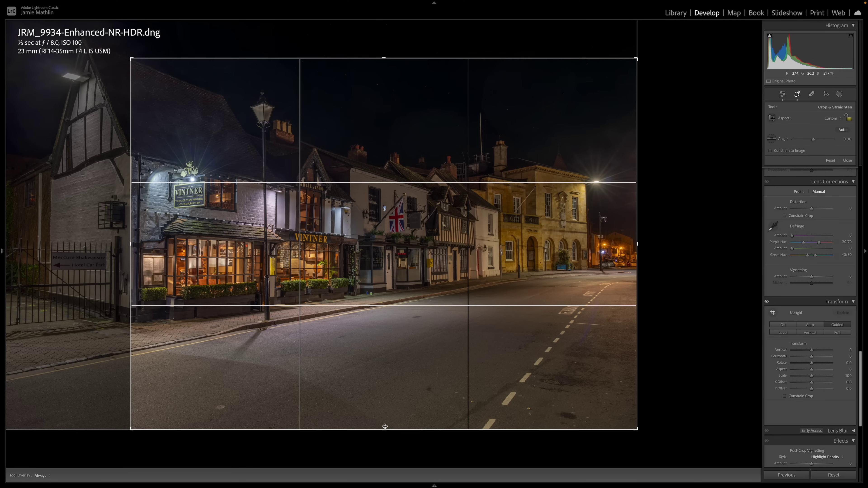
left_click_drag(384, 429, 388, 391)
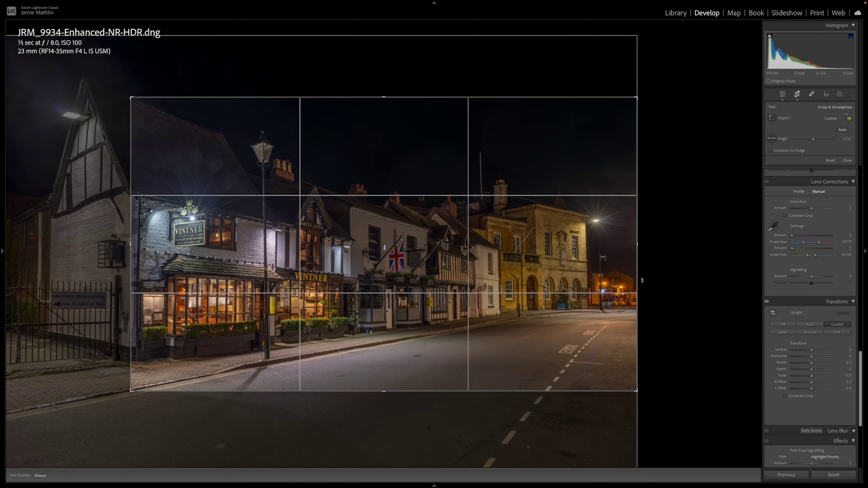
- Rotate the crop to an angle of 0.28, trim its edge slightly by the Vintner corner, and apply the crop
left_click_drag(643, 280, 643, 281)
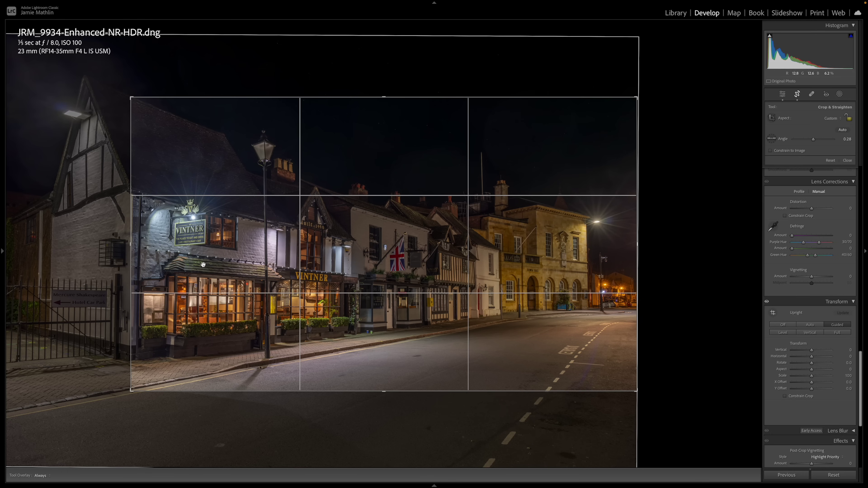
left_click_drag(129, 245, 131, 245)
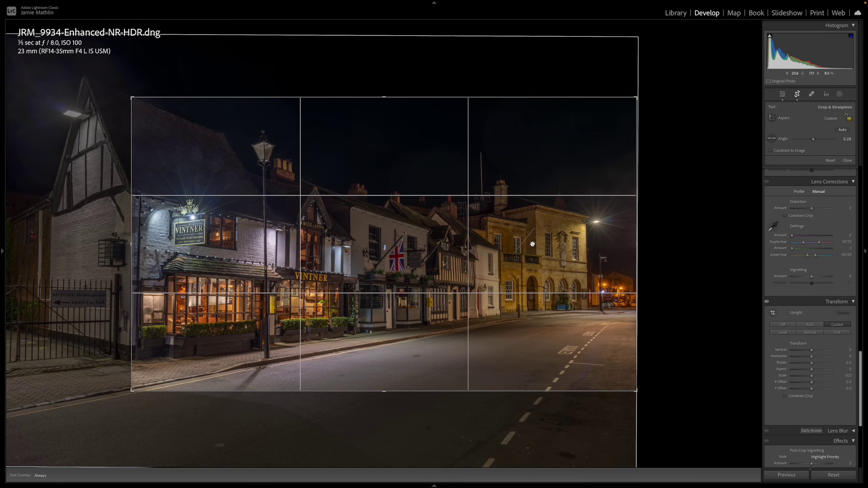
key("Return")
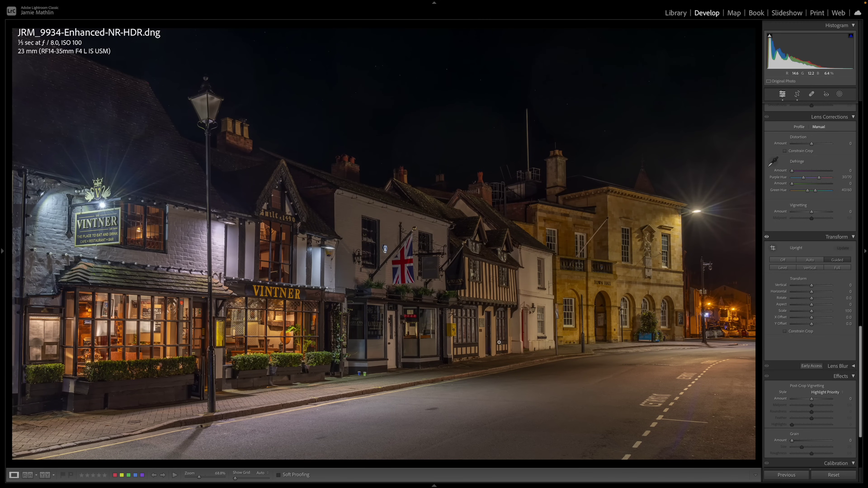
- Fine-tune the Guided Upright lines at the upper end by the Vintner corner and the lower end by the town hall's outer edge
left_click(798, 95)
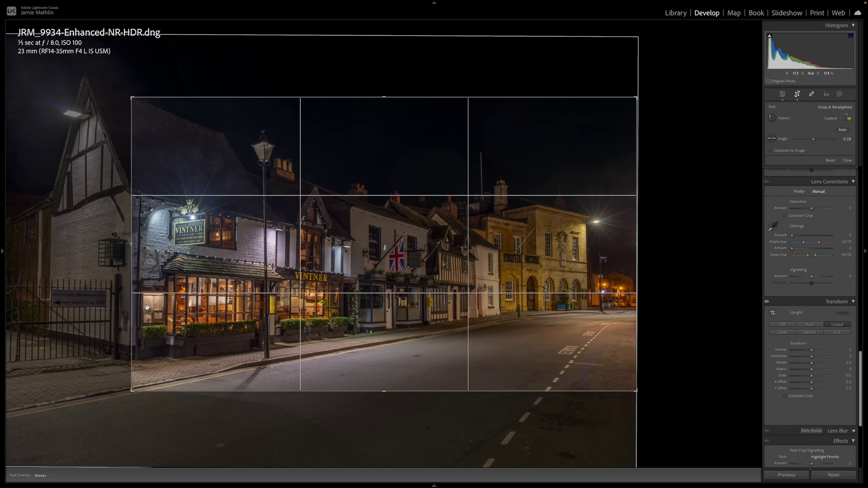
left_click(773, 312)
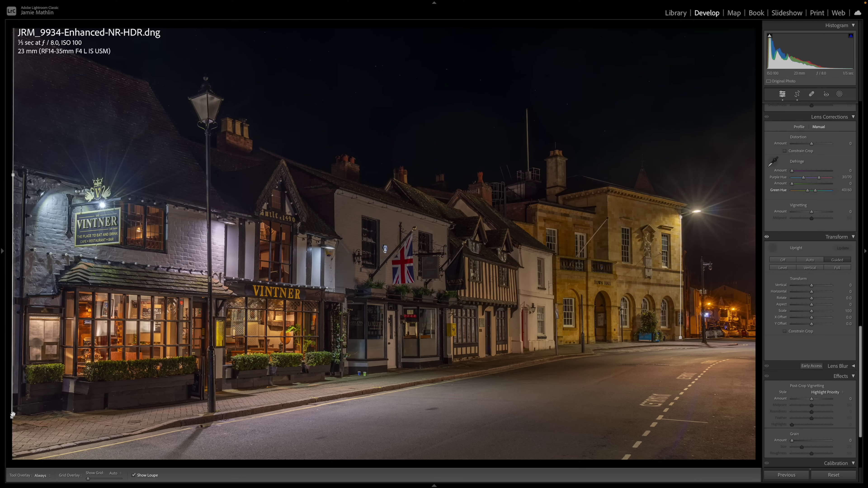
left_click_drag(14, 173, 18, 177)
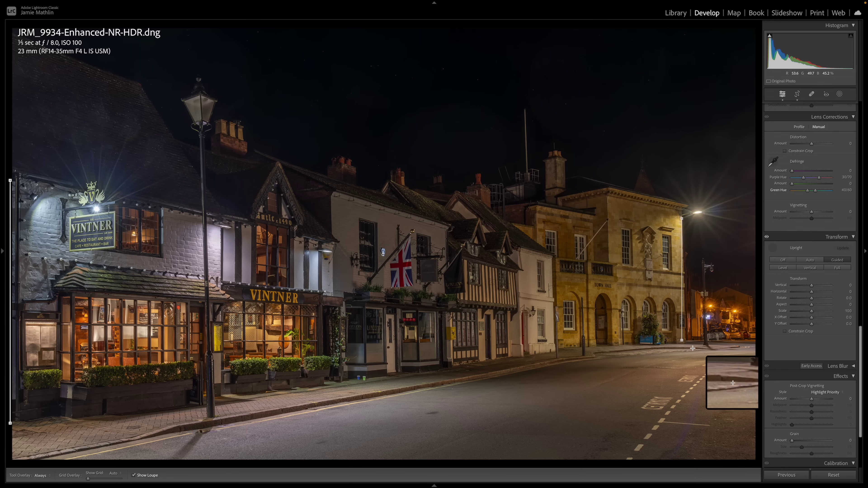
left_click_drag(682, 340, 686, 340)
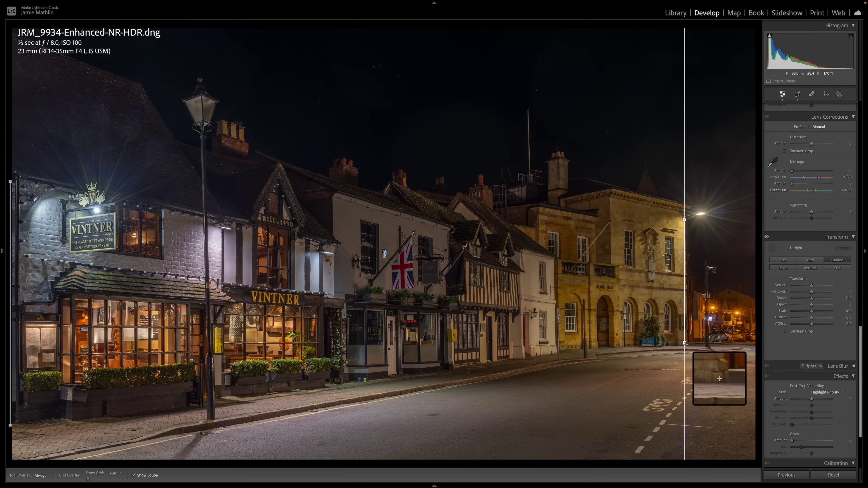
left_click_drag(684, 342, 683, 342)
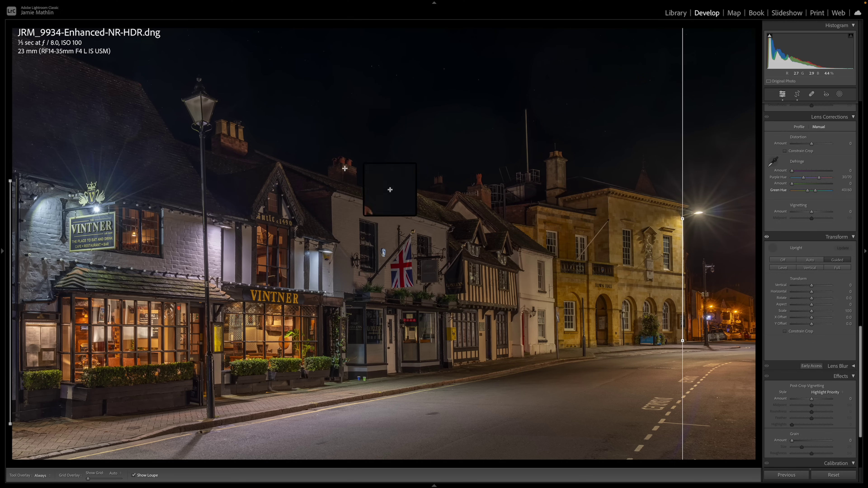
- Open the corrected HDR photo for editing in Adobe Photoshop (Beta)
right_click(383, 295)
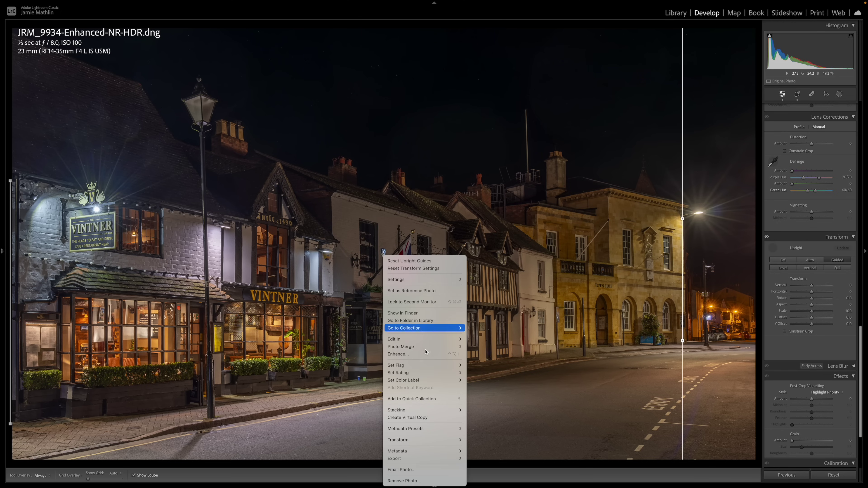
mouse_move(429, 341)
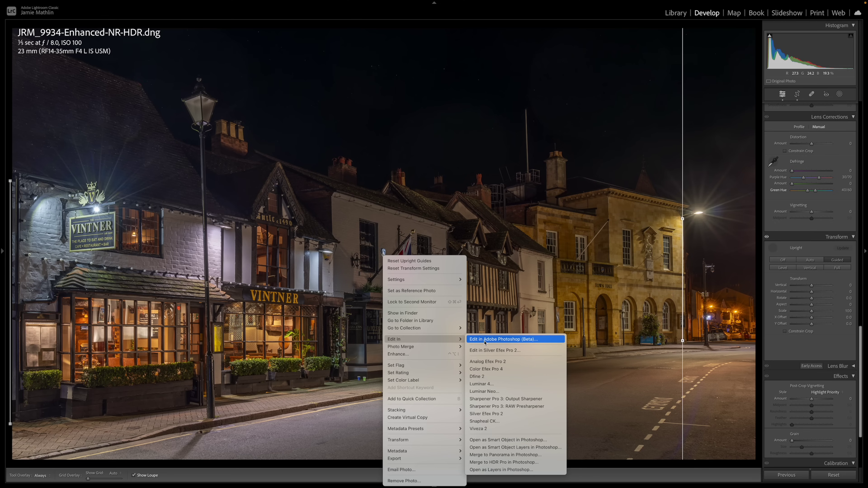
left_click(525, 340)
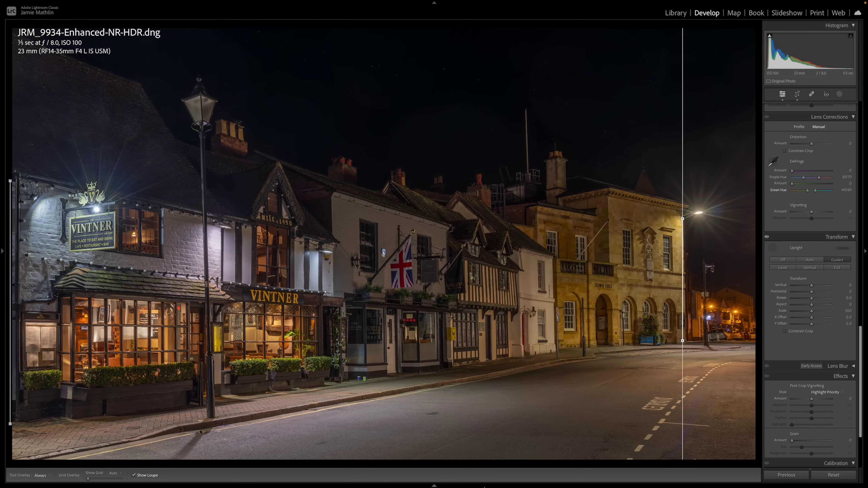
mouse_move(521, 487)
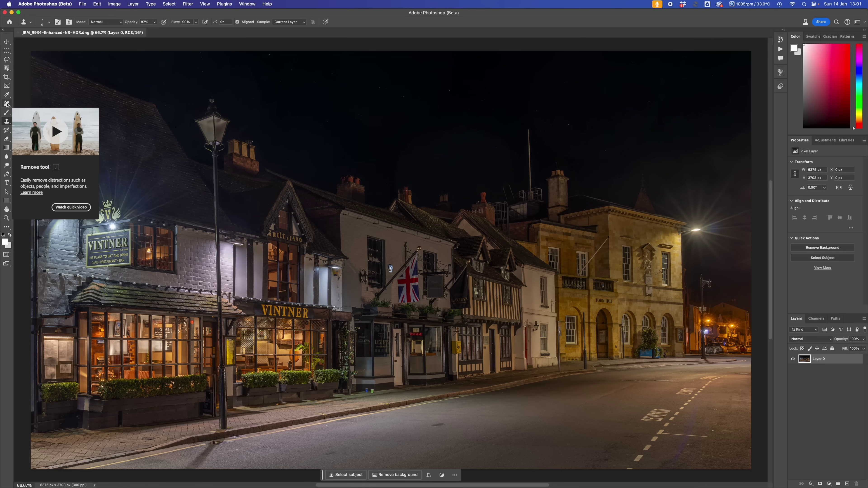
- Remove the blue and green buckets from the pavement below the Loxleys window using the Remove tool
left_click_drag(6, 105, 61, 107)
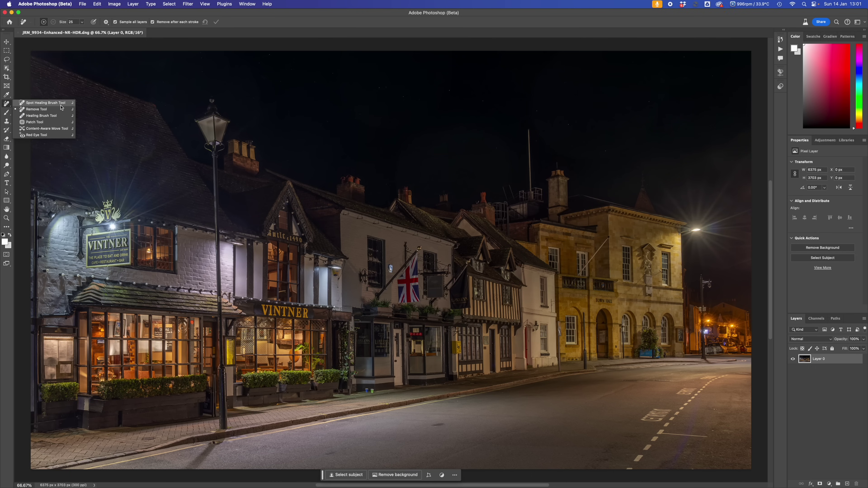
left_click(48, 110)
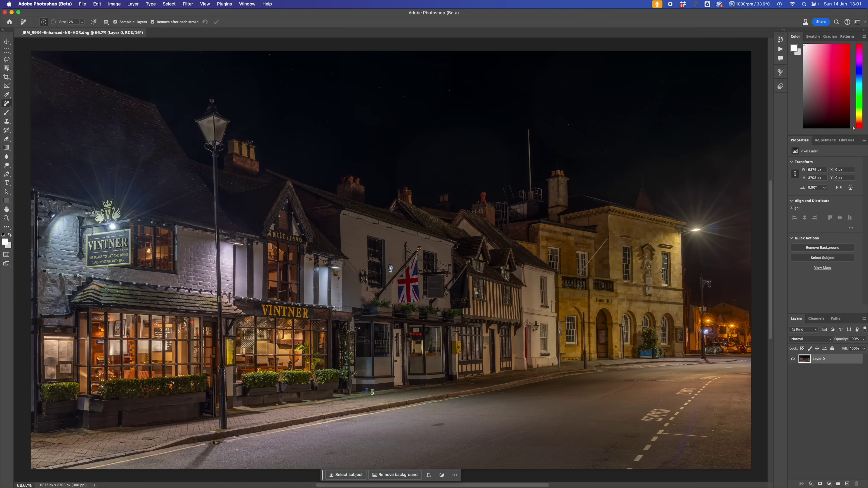
scroll(373, 392, "up", 5)
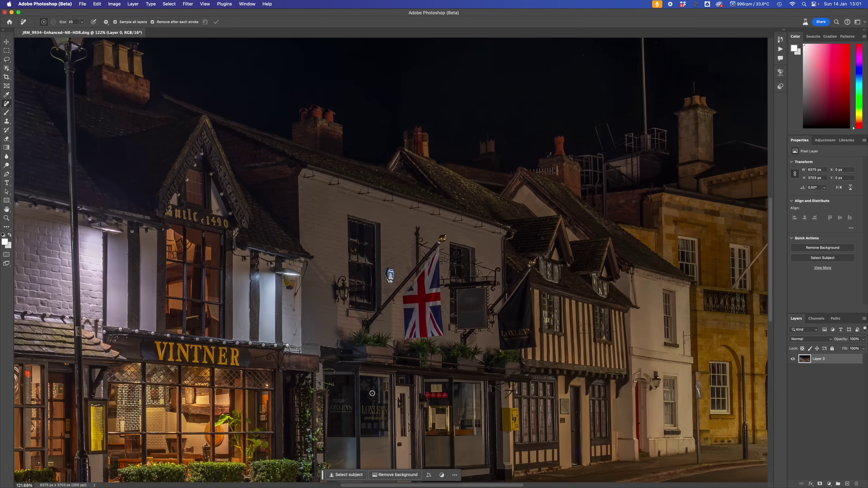
scroll(372, 394, "up", 2)
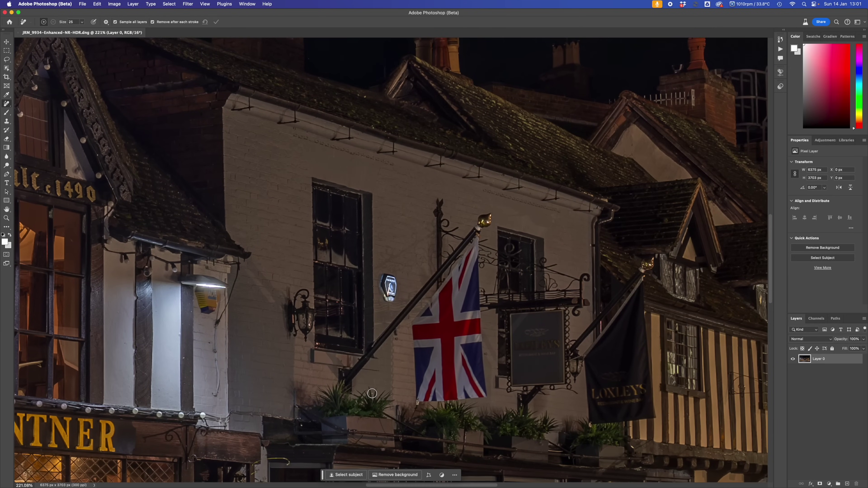
left_click_drag(372, 394, 372, 162)
scroll(372, 163, "down", 10)
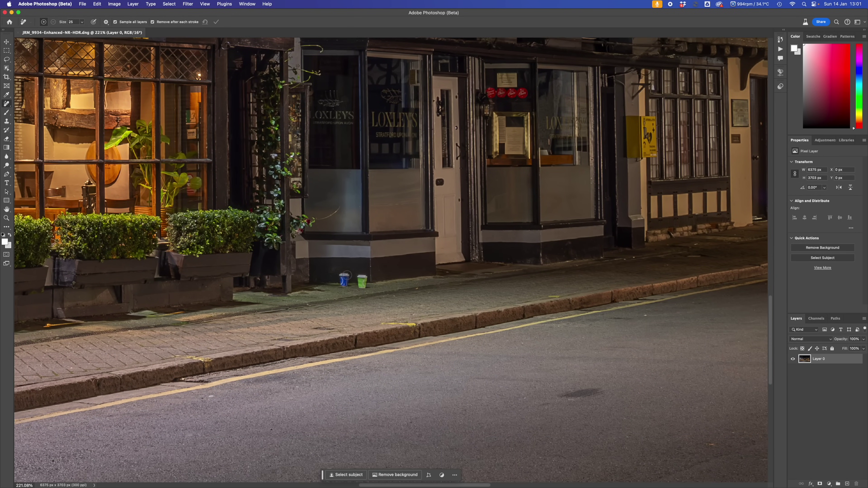
mouse_move(347, 276)
left_mouse_down()
mouse_move(339, 277)
mouse_move(347, 279)
left_mouse_up()
mouse_move(361, 276)
left_mouse_down()
mouse_move(368, 289)
mouse_move(365, 280)
left_mouse_up()
- Remove the red decorations in the Loxleys window and, with a larger brush, the yellow box on the neighbouring wall
left_click_drag(610, 252, 356, 351)
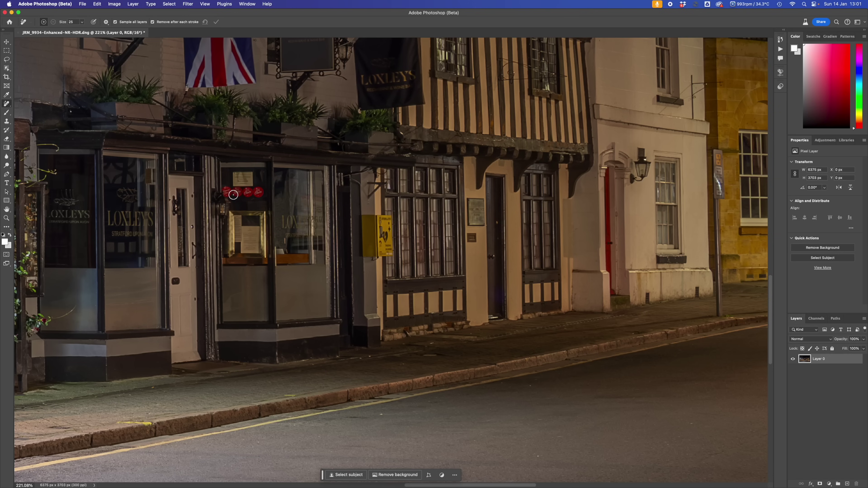
mouse_move(227, 189)
left_mouse_down()
mouse_move(263, 193)
mouse_move(251, 175)
mouse_move(231, 190)
left_mouse_up()
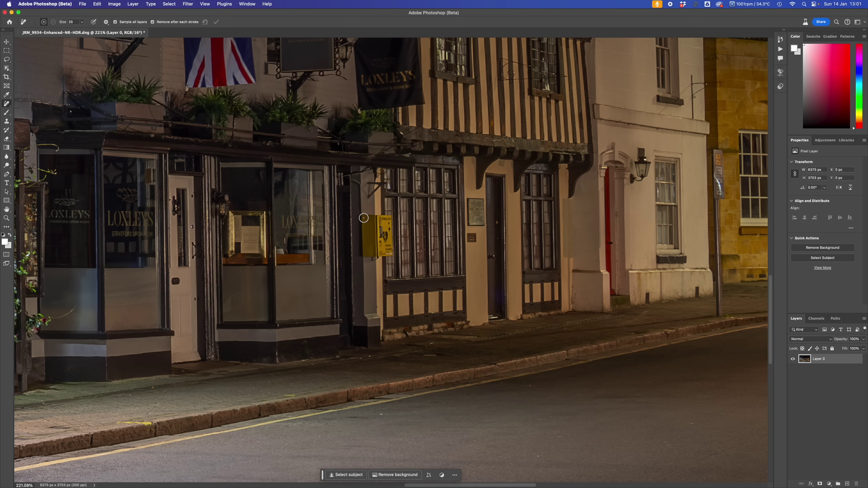
key("bracketright")
mouse_move(363, 218)
left_mouse_down()
mouse_move(389, 218)
mouse_move(389, 253)
mouse_move(365, 255)
mouse_move(362, 219)
left_mouse_up()
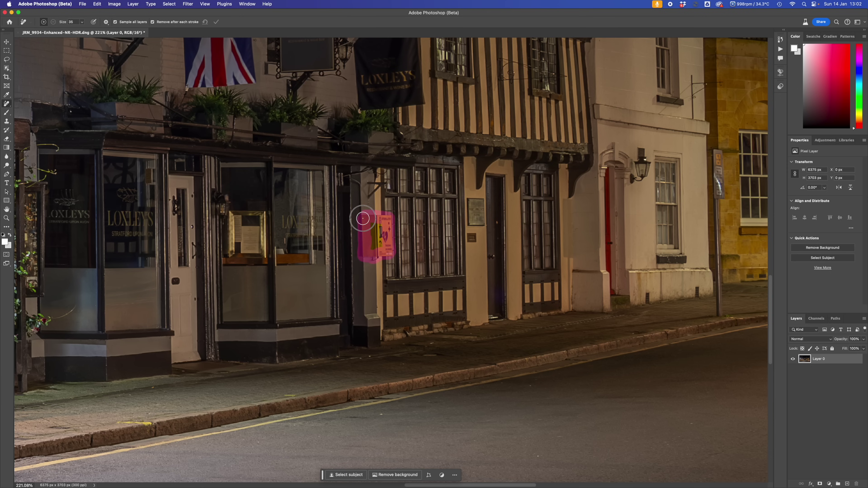
left_click_drag(363, 218, 363, 218)
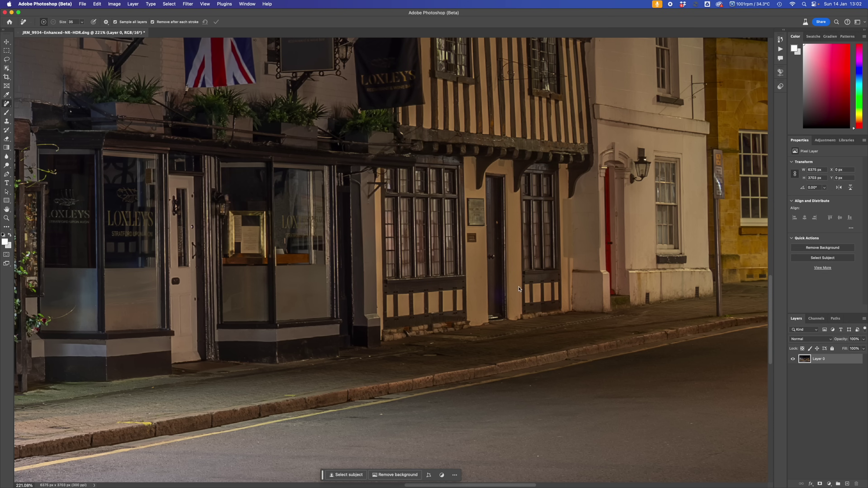
- With the brush reduced to size 20, remove small marks from the road edge and the pavement in front of the Vintner
key("bracketleft")
key("bracketleft")
left_click_drag(246, 391, 713, 328)
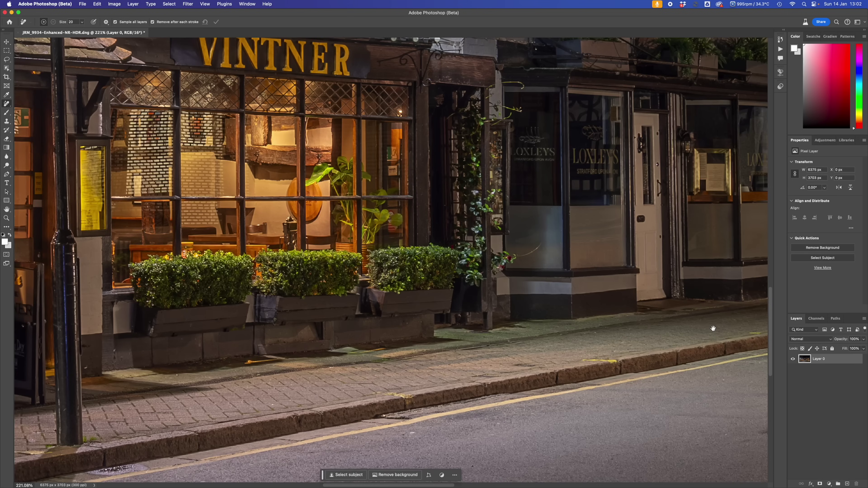
left_click(383, 416)
scroll(256, 380, "left", 15)
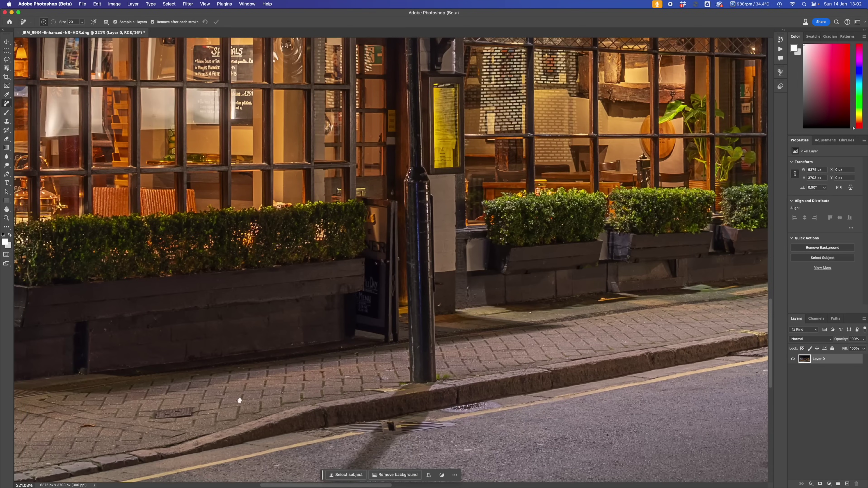
left_click_drag(244, 395, 535, 329)
left_click_drag(437, 350, 451, 348)
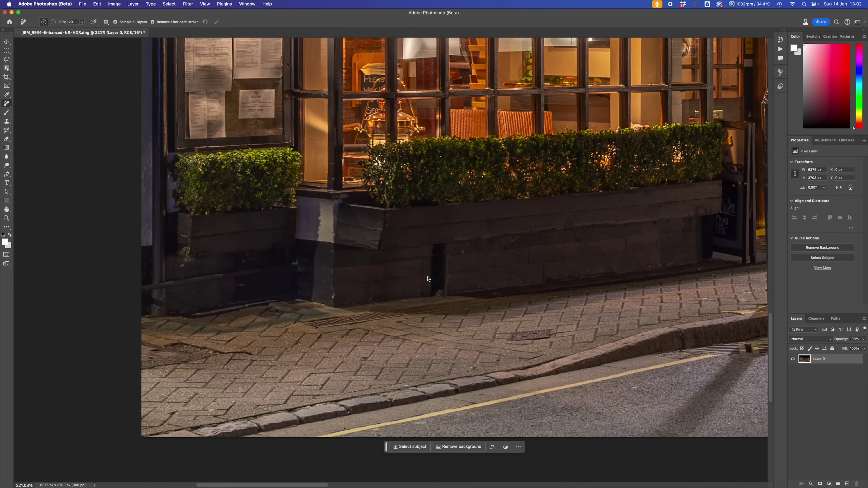
- Remove the lit alarm box beside the Union Jack and the yellow box under the Vintner's wall lamp with a larger brush
left_click_drag(518, 260, 442, 406)
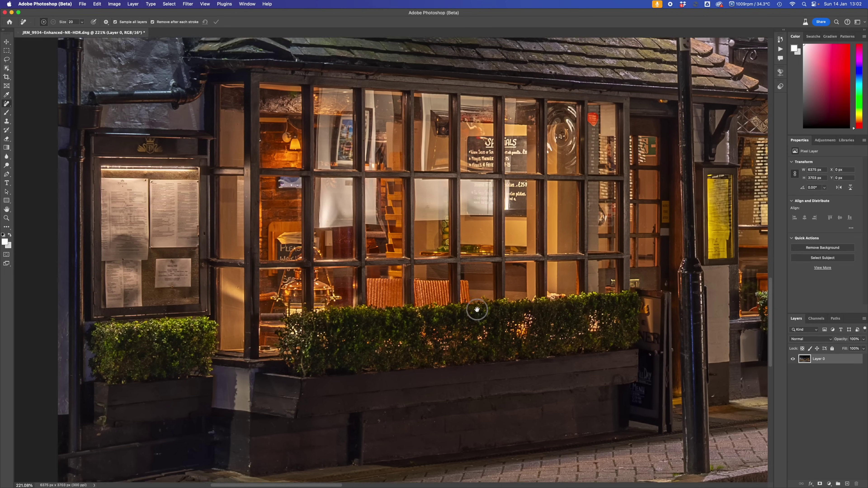
scroll(476, 309, "up", 10)
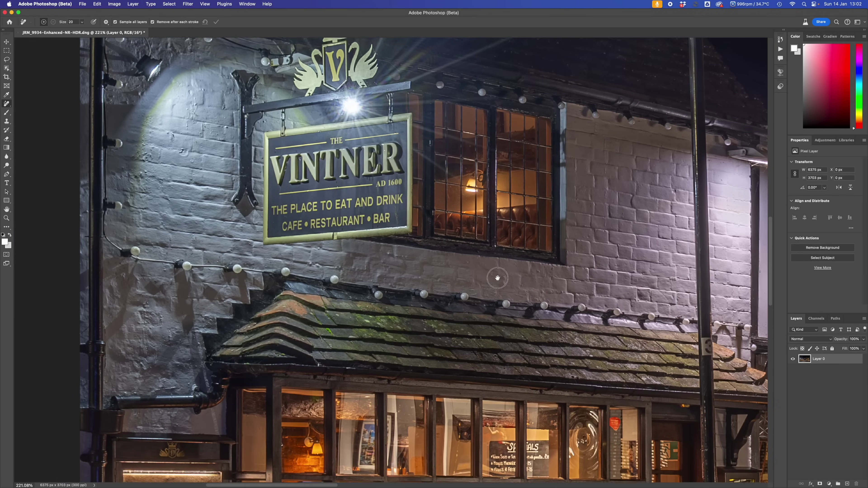
left_click_drag(497, 278, 418, 345)
left_click_drag(582, 315, 421, 295)
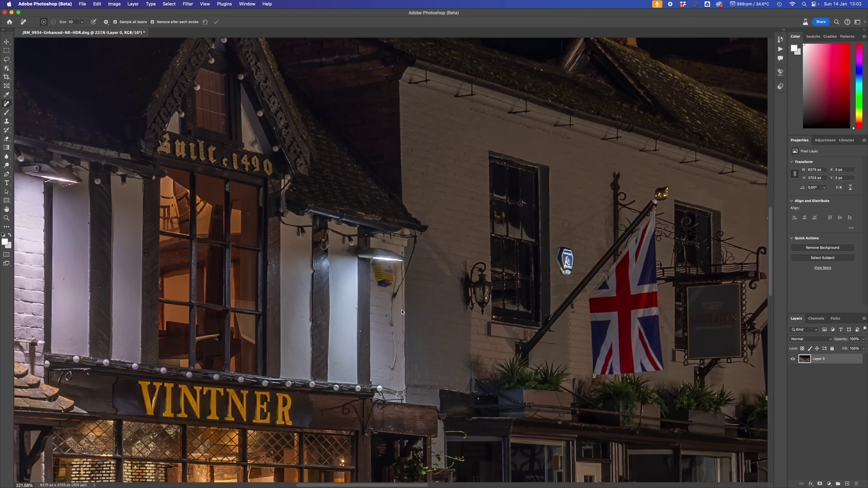
scroll(442, 287, "right", 3)
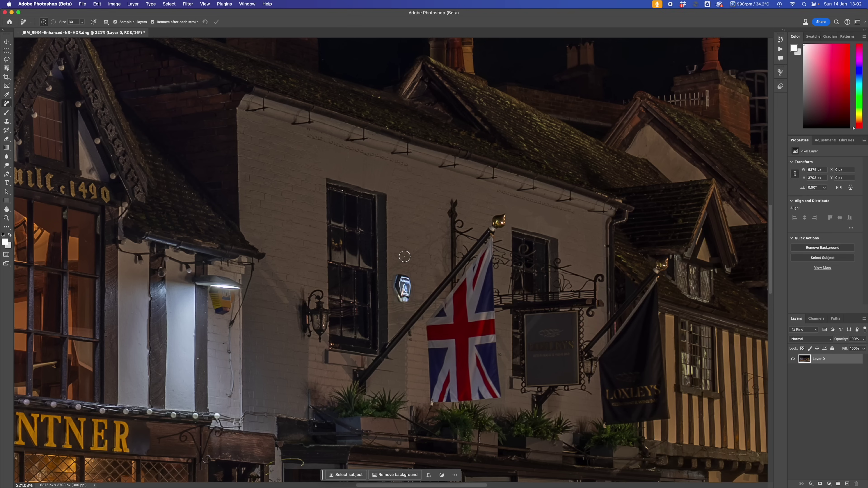
key("bracketright")
mouse_move(399, 278)
left_mouse_down()
mouse_move(408, 294)
mouse_move(404, 281)
mouse_move(402, 288)
left_mouse_up()
mouse_move(212, 294)
left_mouse_down()
mouse_move(230, 293)
mouse_move(235, 301)
mouse_move(221, 312)
mouse_move(227, 305)
left_mouse_up()
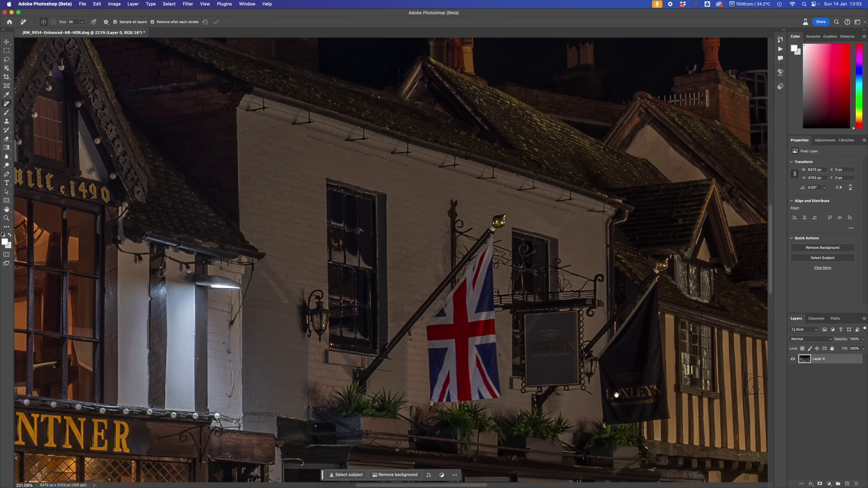
- Examine the building fronts and pavement from the Vintner along to the town hall for remaining distractions
left_click_drag(613, 396, 265, 330)
left_click_drag(464, 373, 378, 292)
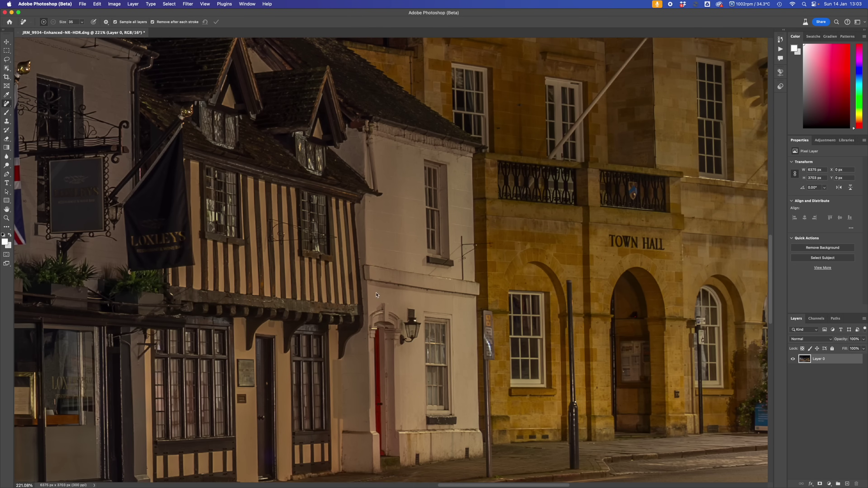
scroll(349, 279, "left", 15)
scroll(349, 278, "up", 3)
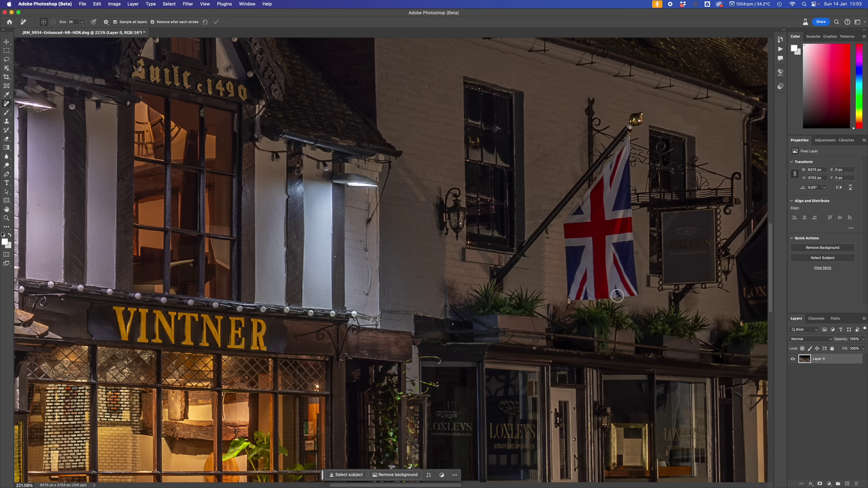
left_click_drag(190, 343, 425, 179)
left_click_drag(196, 375, 205, 209)
scroll(188, 237, "right", 20)
scroll(188, 237, "down", 5)
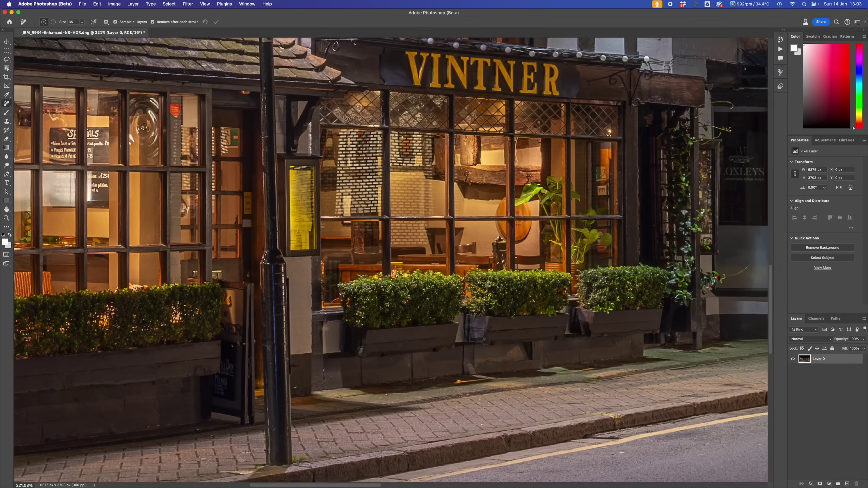
scroll(541, 283, "right", 10)
scroll(541, 283, "up", 2)
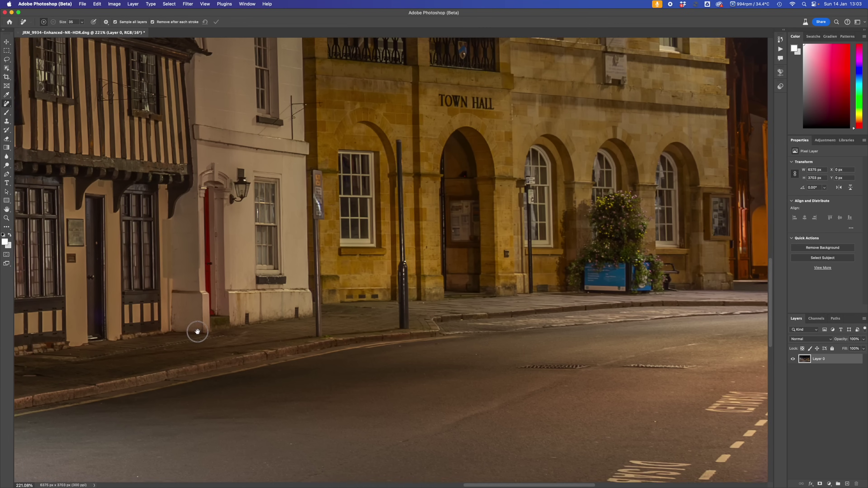
- Remove the sign post beside the white house and the post by the town hall's arched window, cleaning up the window edge
left_click_drag(310, 175, 312, 334)
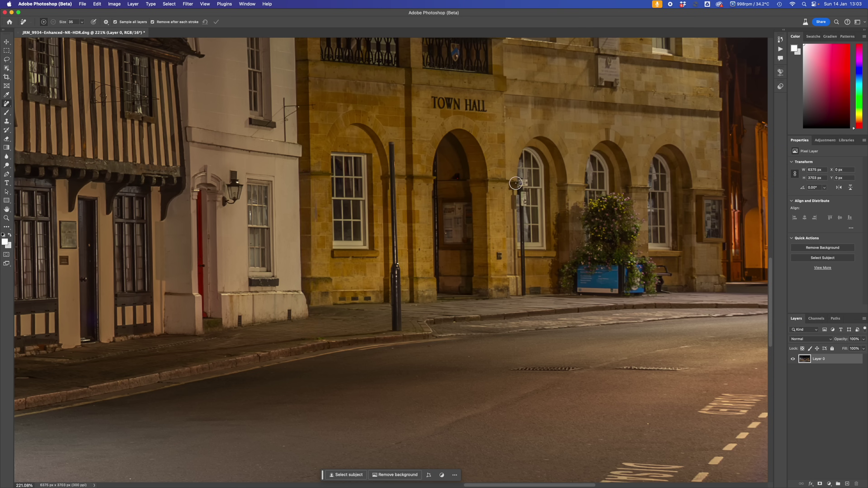
left_click_drag(520, 186, 522, 293)
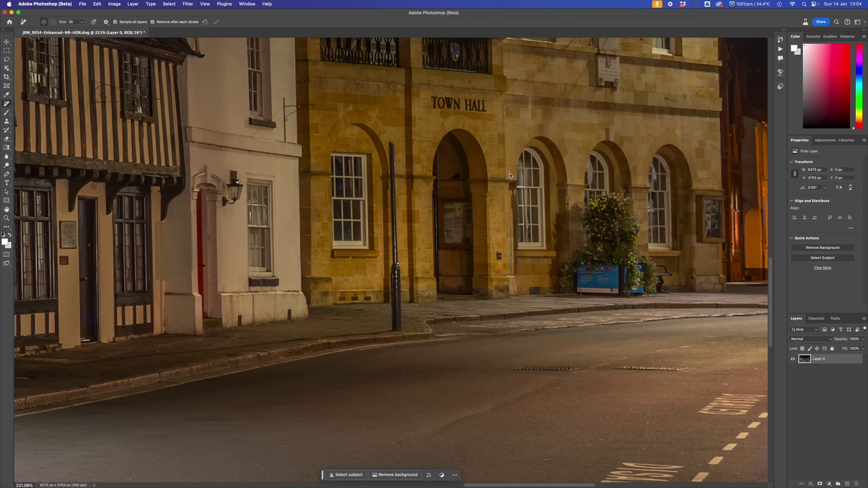
left_click_drag(512, 185, 516, 250)
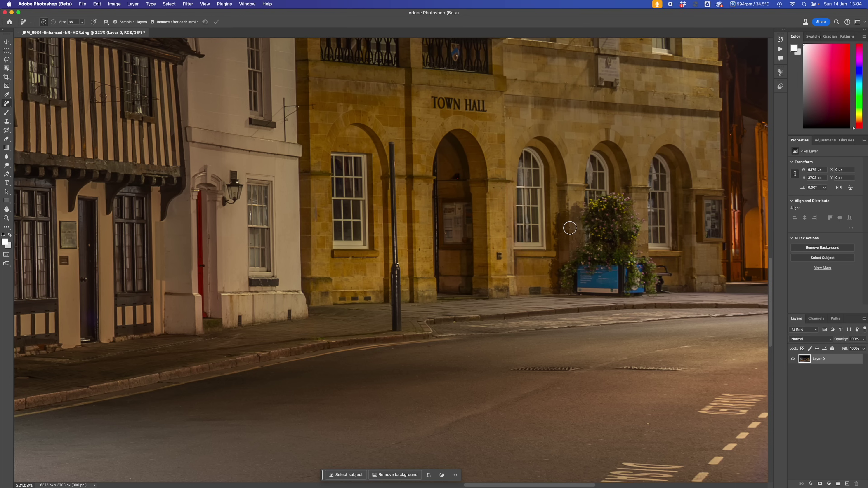
- Examine the town hall, its upper floor, the street lamps and the dark sky beside it for remaining distractions
left_click_drag(606, 220, 372, 220)
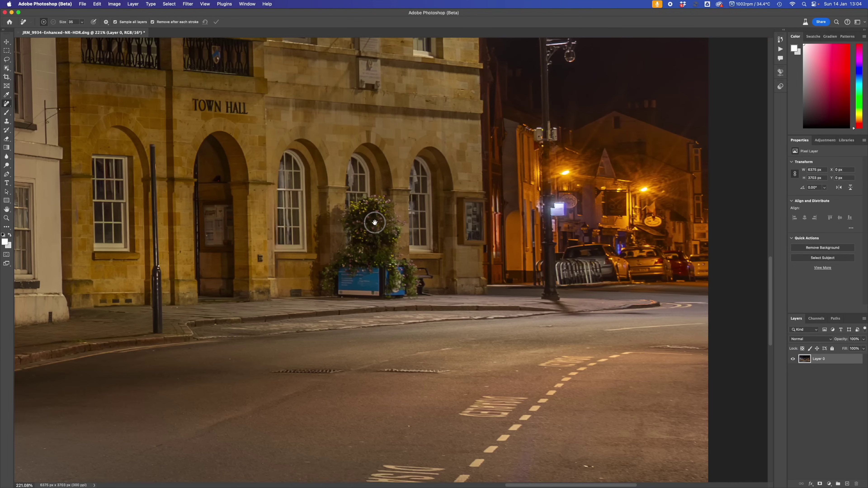
scroll(424, 154, "right", 10)
scroll(424, 153, "up", 3)
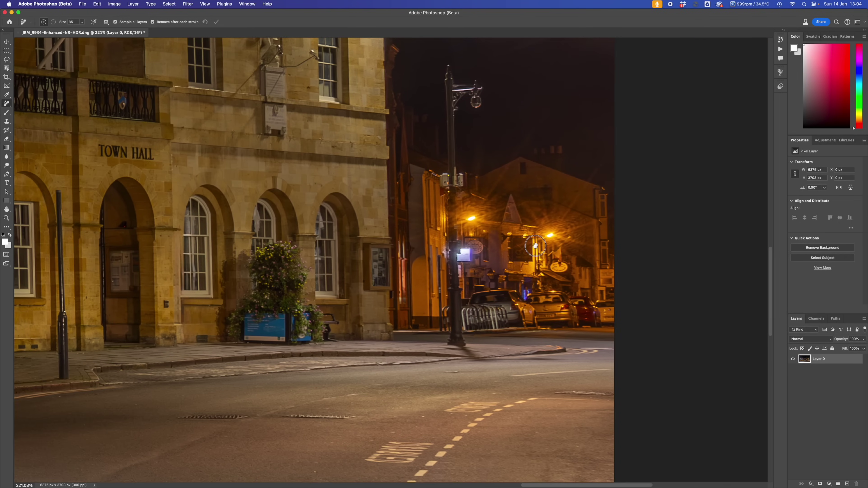
scroll(455, 259, "right", 1)
scroll(455, 259, "up", 1)
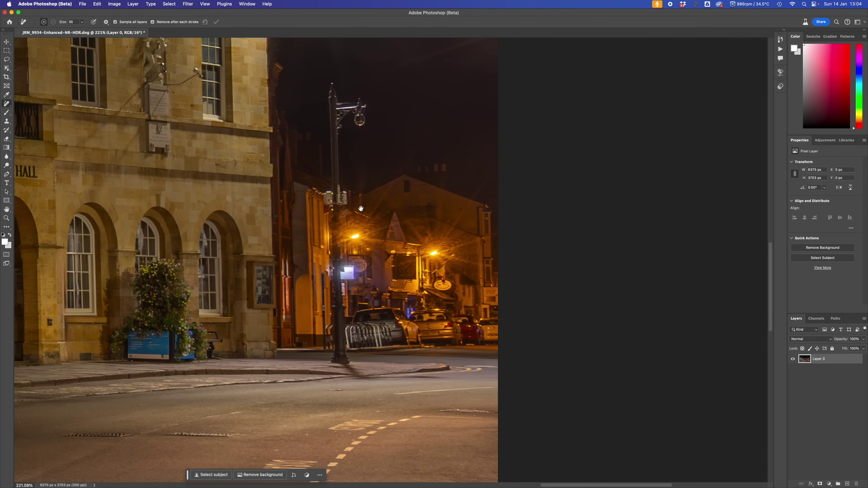
scroll(350, 225, "up", 5)
scroll(350, 225, "left", 3)
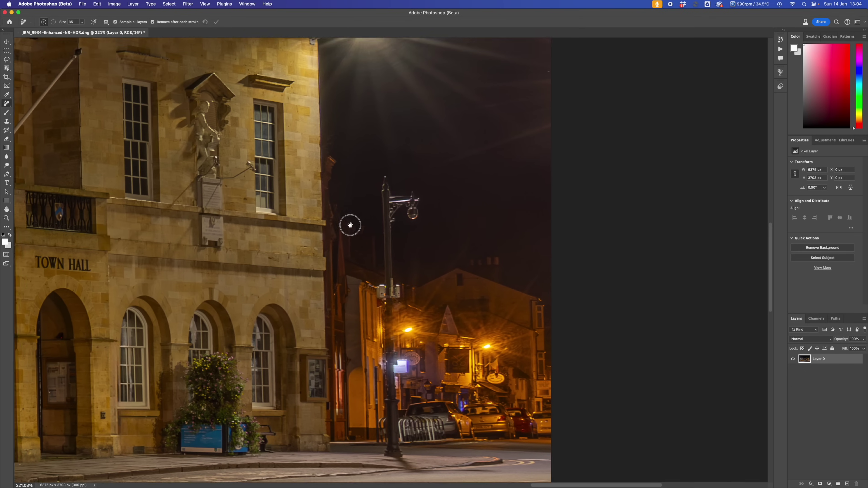
scroll(350, 225, "up", 2)
scroll(350, 225, "left", 1)
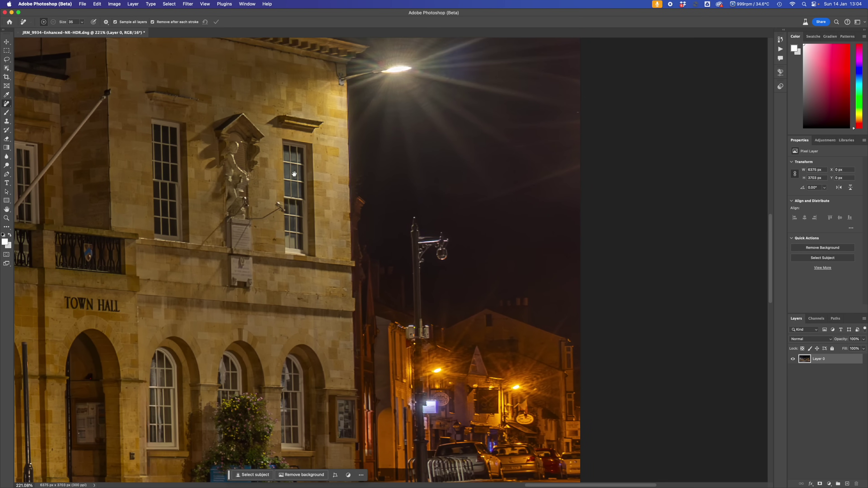
scroll(294, 174, "up", 3)
scroll(294, 174, "left", 4)
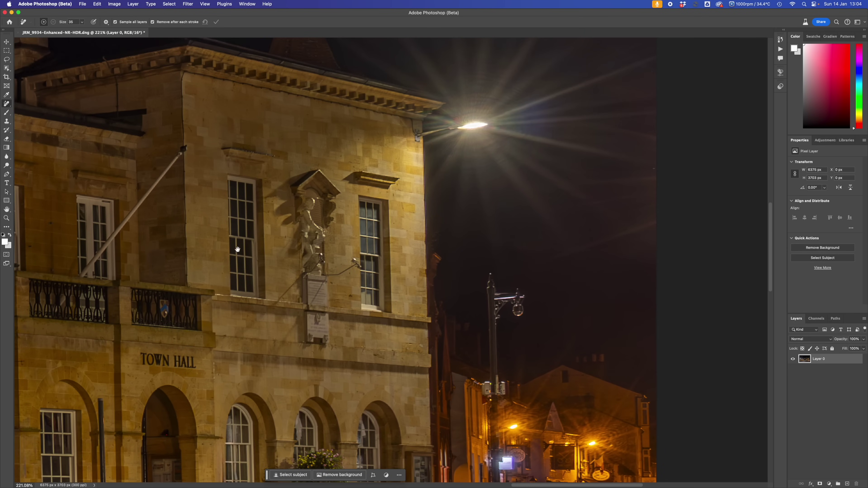
scroll(238, 250, "down", 15)
scroll(237, 250, "right", 15)
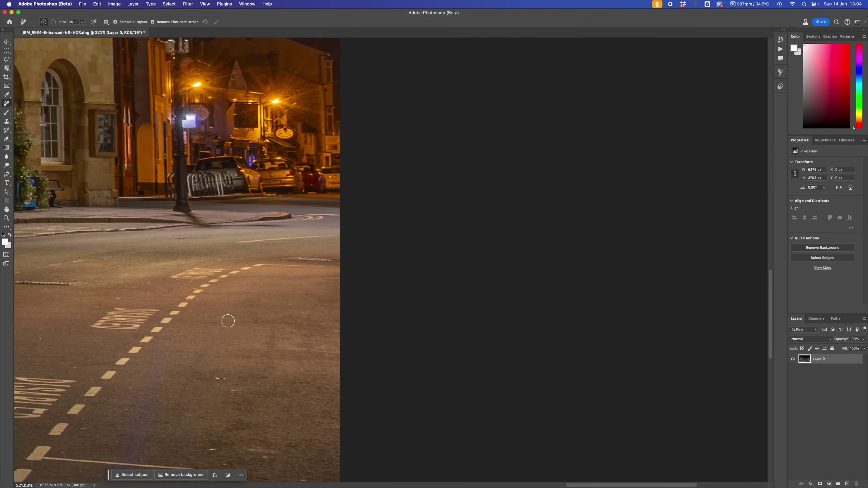
- With the brush reduced to size 20, remove the far dashes of the parking-bay line and the farthest road lettering
scroll(219, 330, "down", 4)
scroll(219, 330, "left", 8)
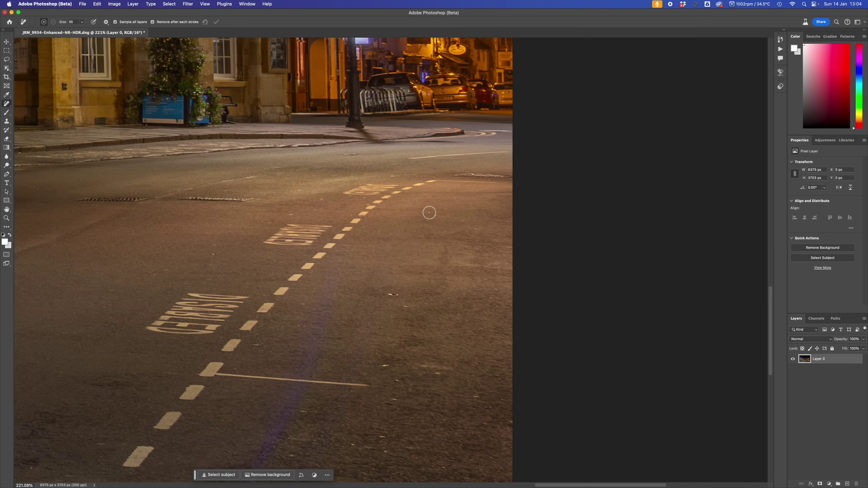
key("bracketleft")
left_click_drag(496, 184, 493, 184)
left_click_drag(440, 181, 430, 181)
mouse_move(375, 203)
left_mouse_down()
mouse_move(326, 247)
mouse_move(349, 223)
left_mouse_up()
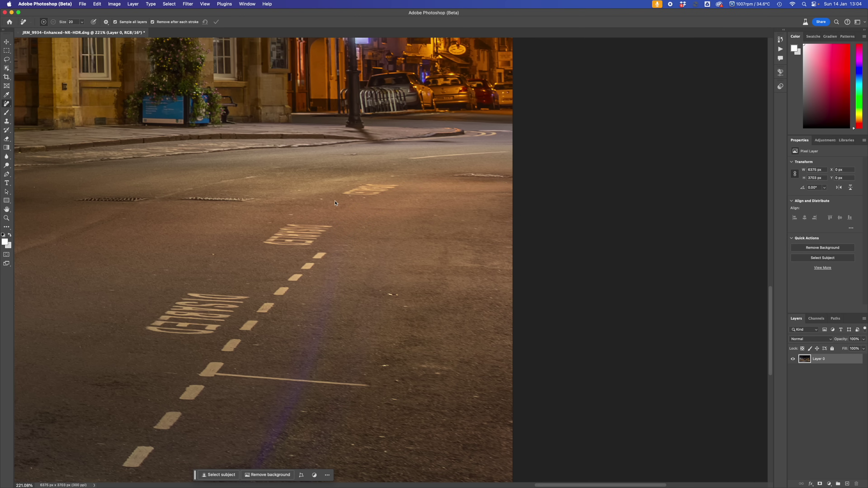
left_click_drag(342, 192, 354, 187)
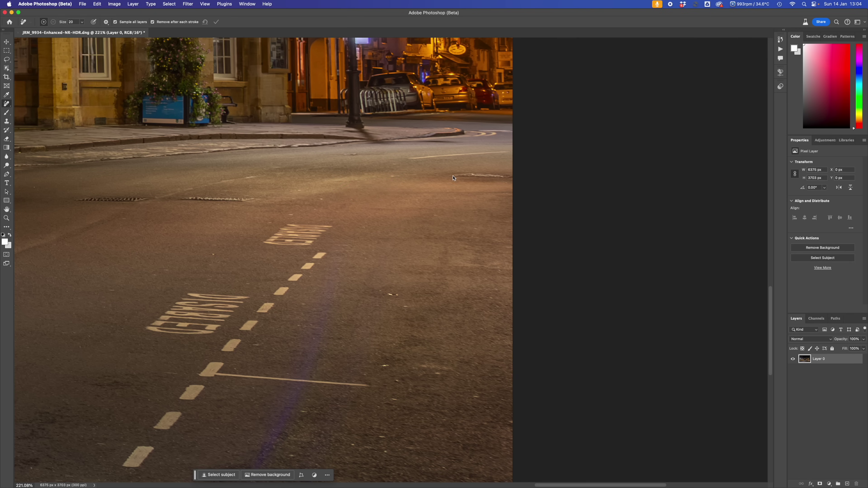
- Remove the drain cover at the road's right edge, a small road mark and the middle patch of road lettering
mouse_move(453, 175)
left_mouse_down()
mouse_move(512, 175)
mouse_move(481, 176)
left_mouse_up()
left_click_drag(353, 154, 359, 154)
mouse_move(286, 225)
left_mouse_down()
mouse_move(264, 243)
mouse_move(311, 244)
mouse_move(330, 231)
left_mouse_up()
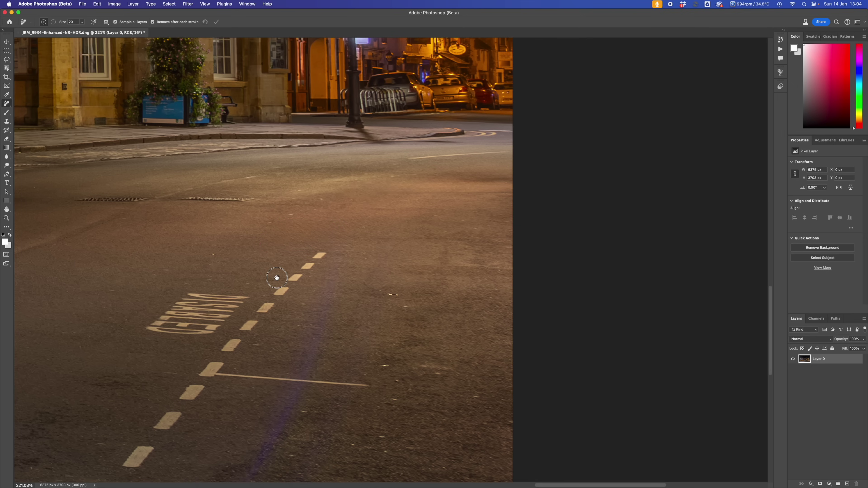
- Remove the remaining parking-bay dashes, the nearest DISABLED lettering, the cross line and pale specks from the foreground road
left_click_drag(277, 277, 471, 128)
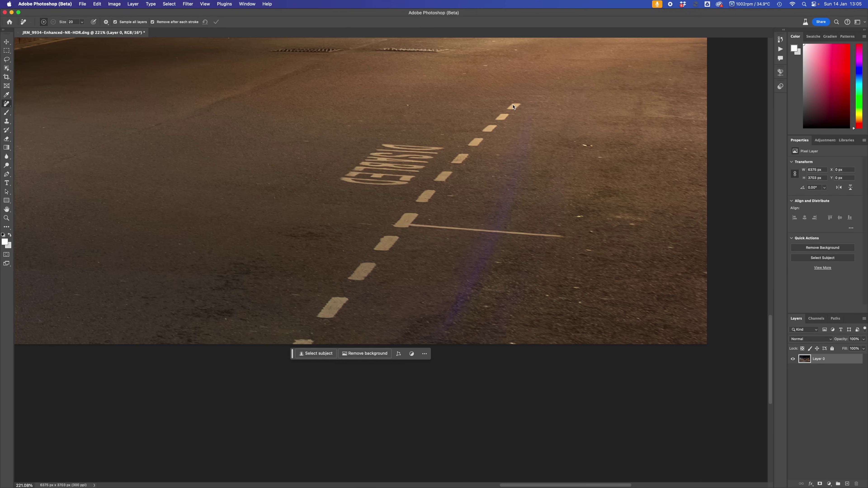
mouse_move(514, 104)
left_mouse_down()
mouse_move(420, 208)
mouse_move(418, 197)
mouse_move(513, 105)
mouse_move(425, 203)
mouse_move(407, 184)
mouse_move(349, 184)
mouse_move(350, 171)
mouse_move(387, 144)
mouse_move(442, 147)
mouse_move(410, 184)
left_mouse_up()
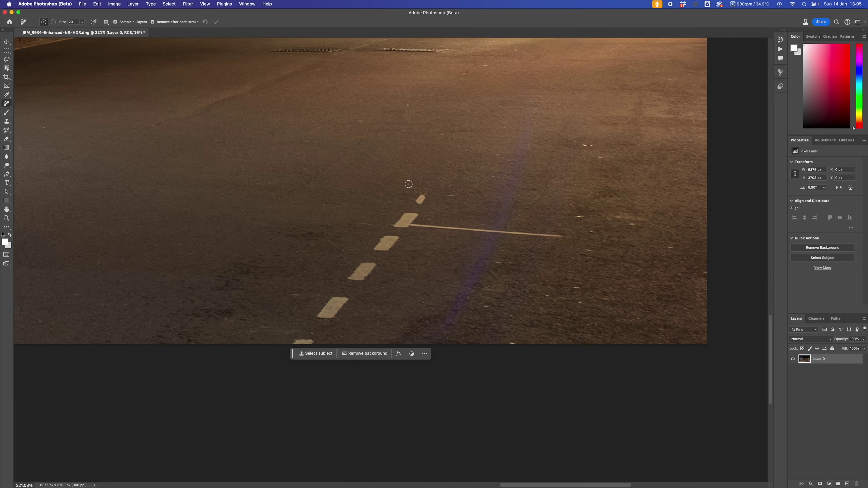
mouse_move(424, 198)
left_mouse_down()
mouse_move(426, 192)
mouse_move(336, 308)
mouse_move(316, 318)
mouse_move(422, 195)
mouse_move(410, 221)
mouse_move(558, 236)
mouse_move(423, 225)
mouse_move(372, 261)
mouse_move(328, 318)
mouse_move(351, 283)
left_mouse_up()
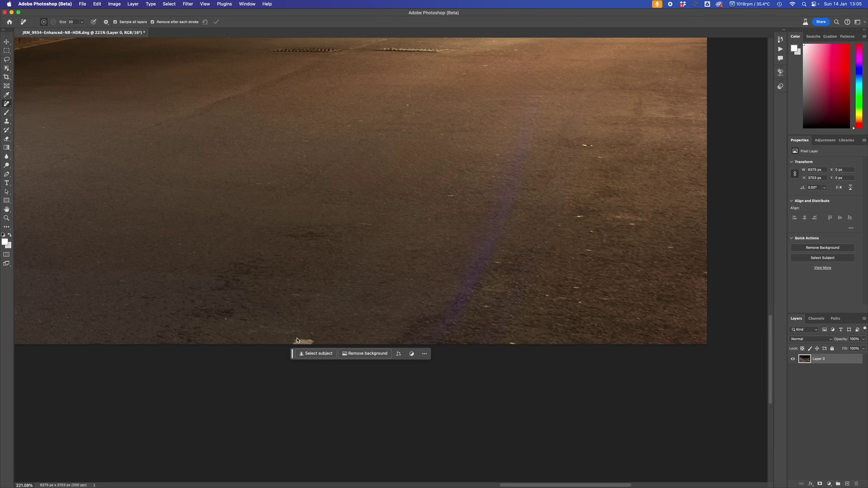
mouse_move(292, 340)
left_mouse_down()
mouse_move(314, 341)
mouse_move(294, 341)
left_mouse_up()
left_click_drag(511, 343, 516, 344)
left_click_drag(583, 143, 592, 146)
- Enlarge the brush to size 100 and remove the purple flare streak from the road in the photo's lower right corner
left_click_drag(431, 107, 546, 252)
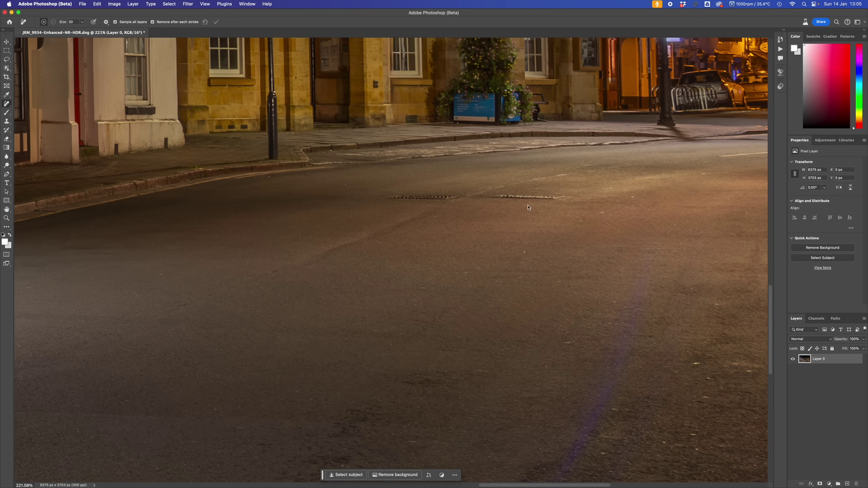
left_click_drag(213, 267, 471, 295)
left_click_drag(248, 301, 421, 304)
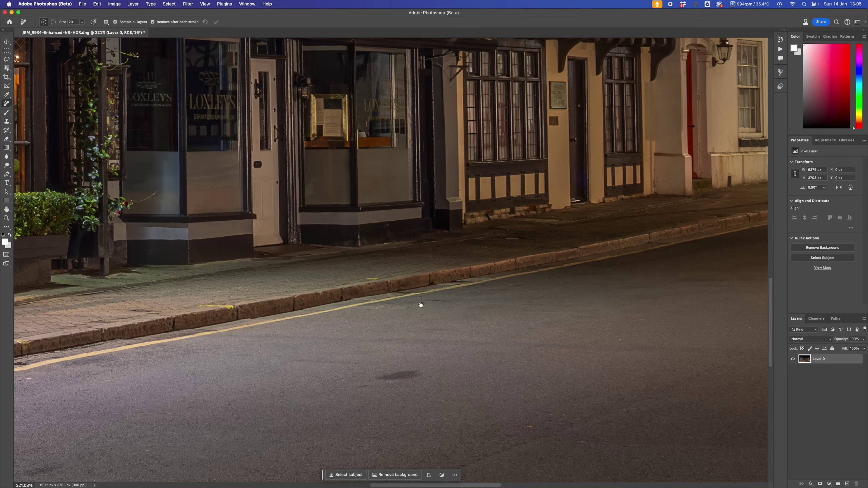
left_click(6, 218)
left_click(209, 22)
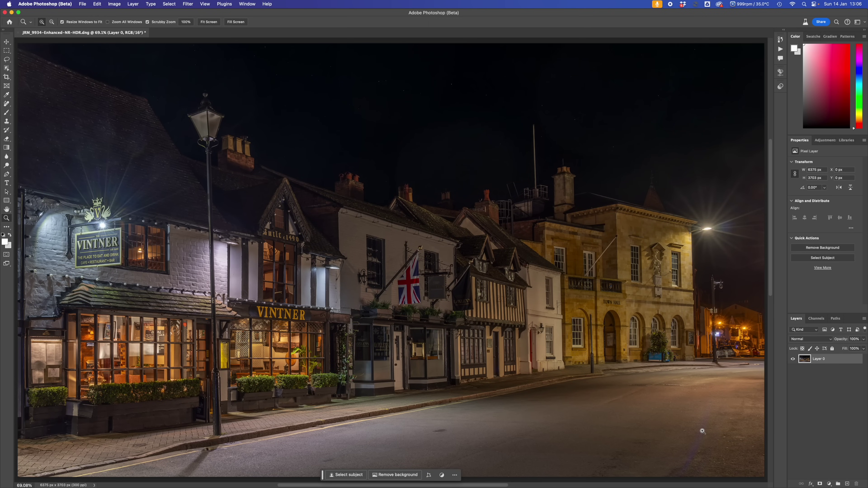
left_click(7, 106)
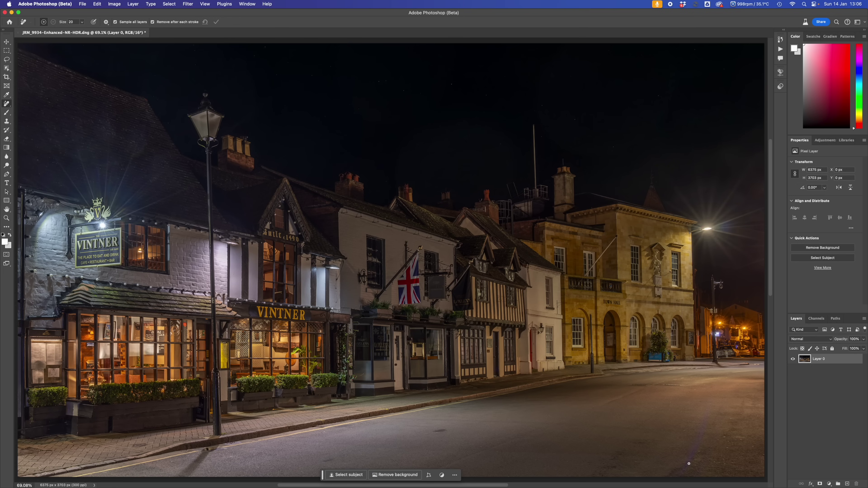
key("bracketright")
key("bracketright")
key("bracketright")
key("bracketright")
key("bracketright")
key("bracketright")
key("bracketright")
mouse_move(708, 407)
left_mouse_down()
mouse_move(674, 467)
mouse_move(681, 471)
left_mouse_up()
- Try replacing the sky with a starry one, testing Shift Edge at -78 and Fade Edge at 95 and 4
left_click(98, 5)
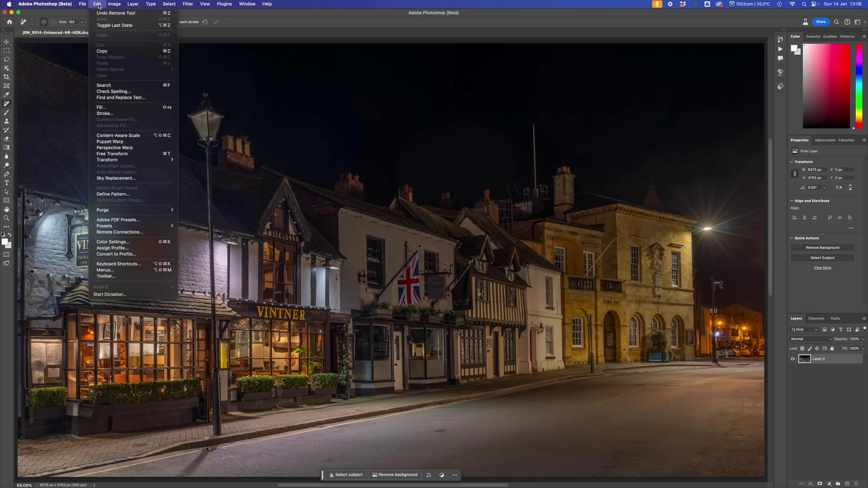
left_click(132, 178)
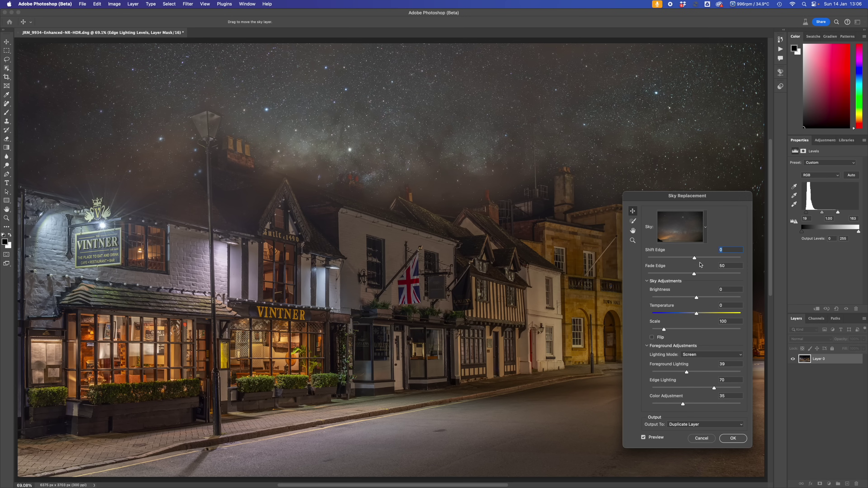
left_click(673, 258)
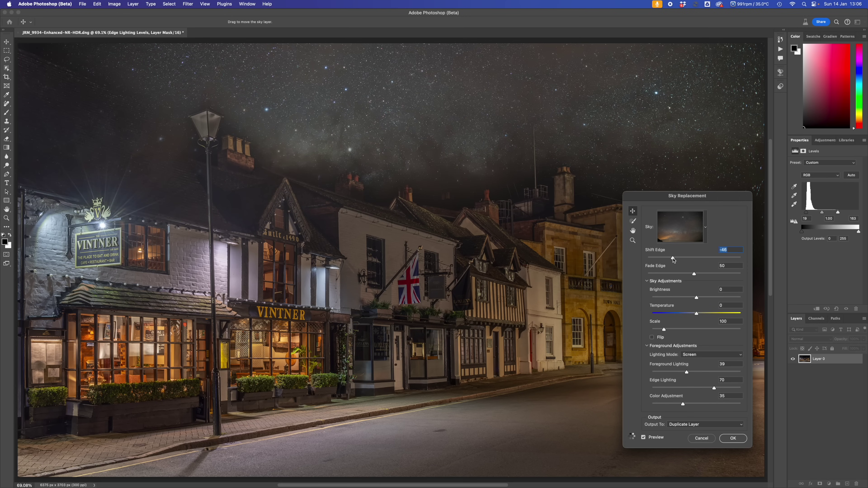
left_click(658, 258)
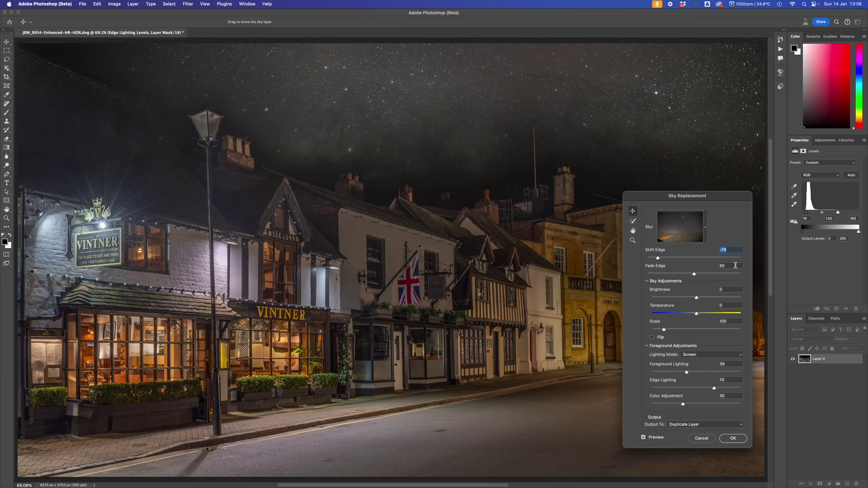
left_click(736, 274)
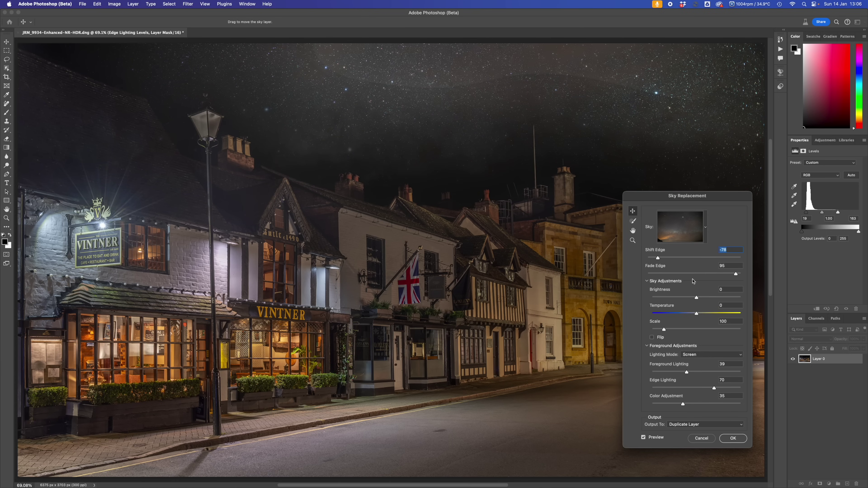
left_click(657, 273)
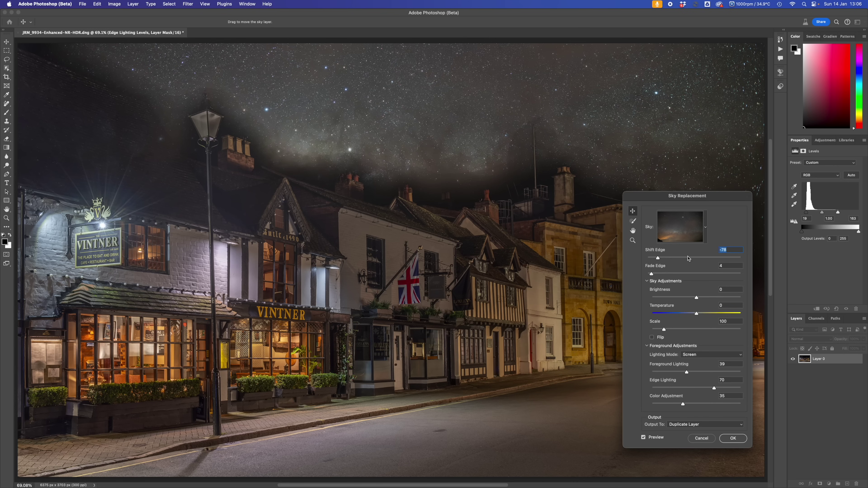
left_click(702, 438)
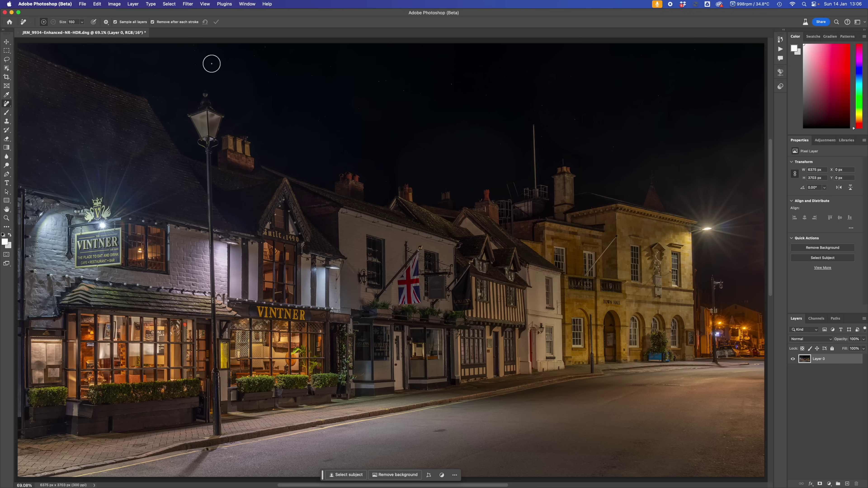
- Start a Color Range selection of the night sky, sampling above the rooftops, near the town hall and at the upper left corner
left_click(169, 4)
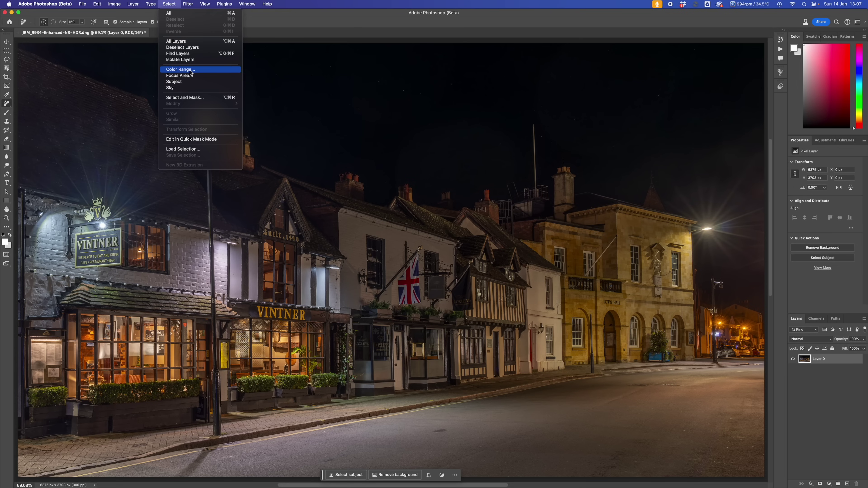
left_click(199, 69)
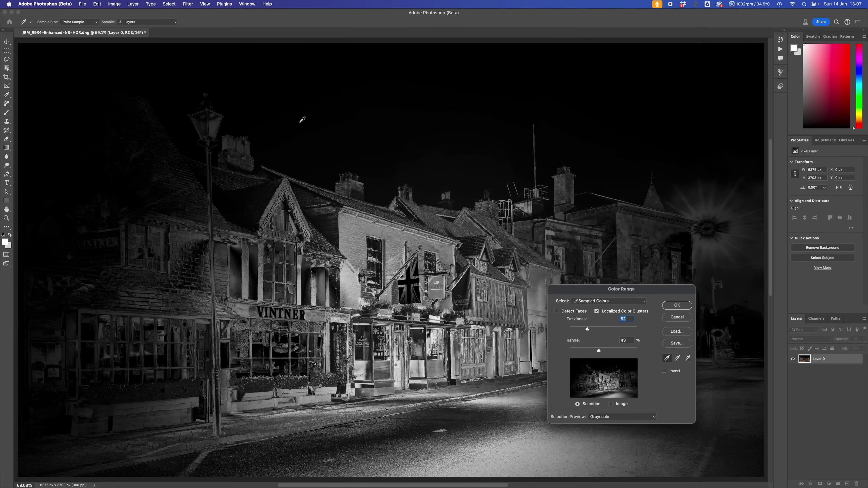
left_click(297, 138)
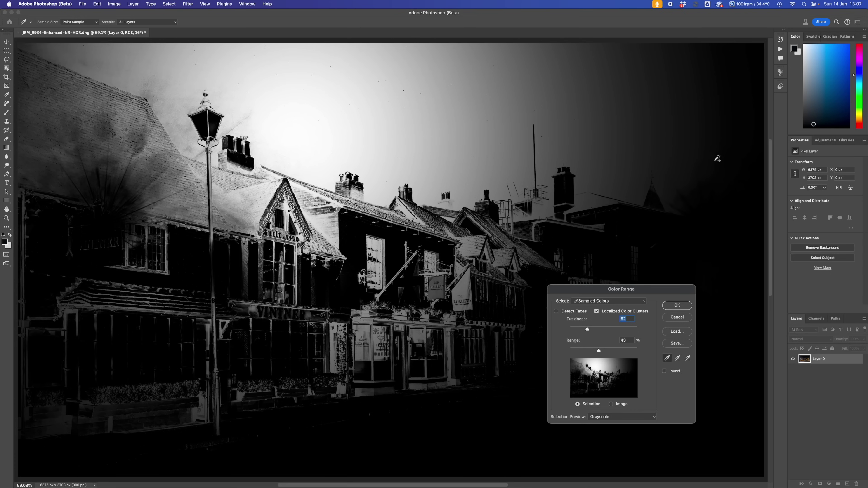
left_click(721, 157, "shift")
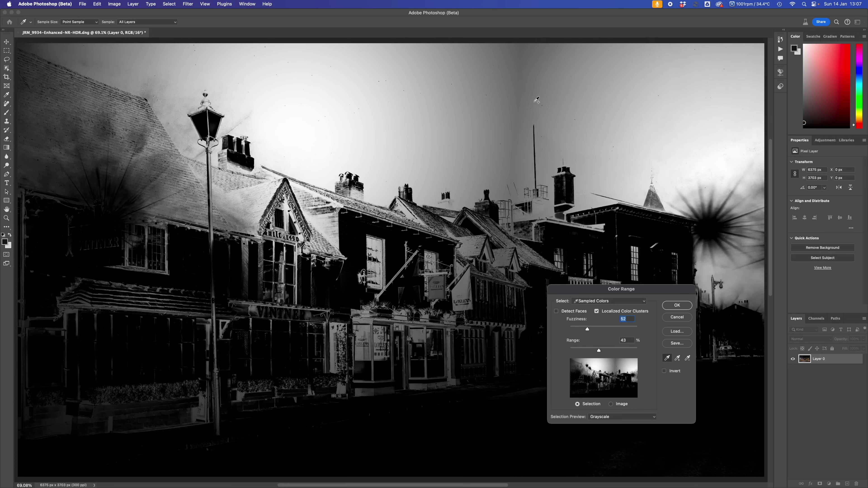
left_click(520, 94, "shift")
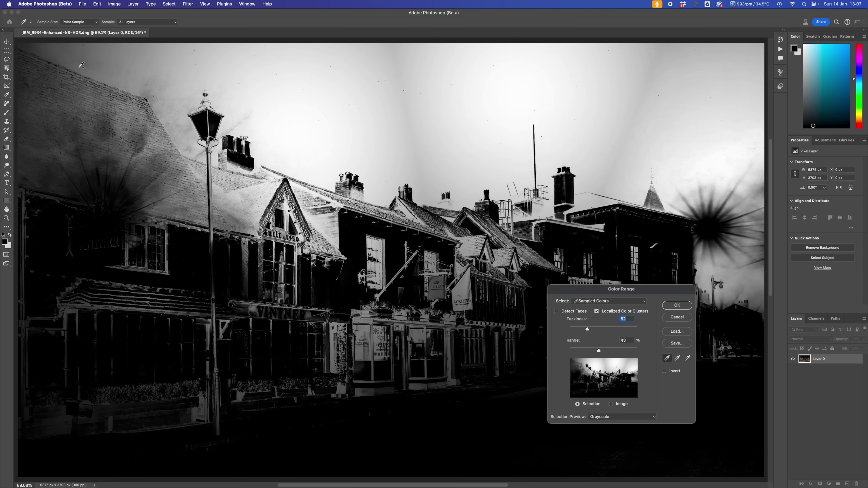
left_click(66, 49, "shift")
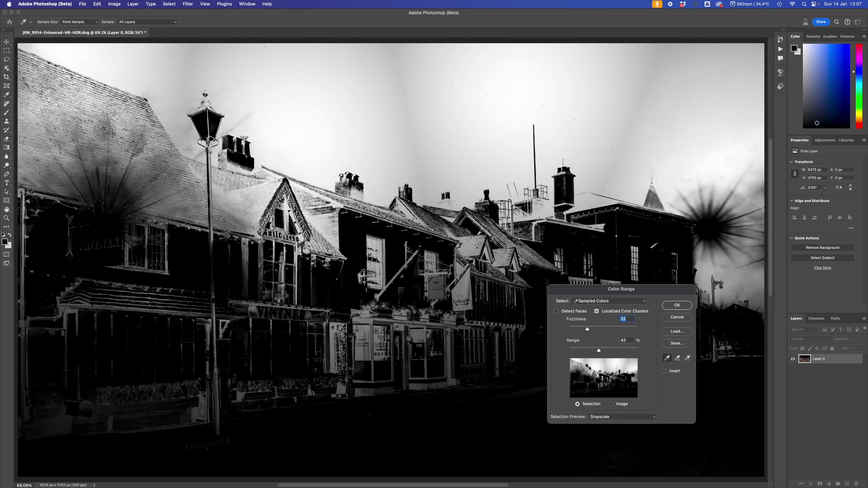
- Try isolating the sky with Color Range by varying Fuzziness down to 22 and Range to 15%, and discard the selection
left_click(610, 328)
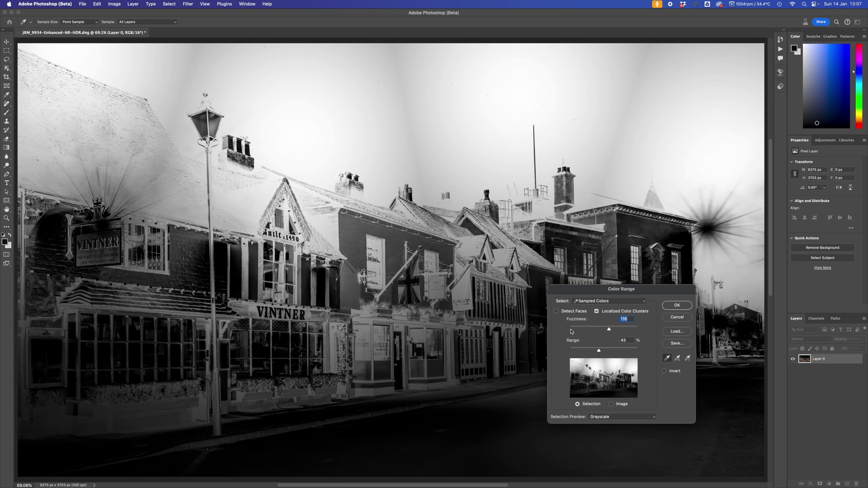
left_click(571, 330)
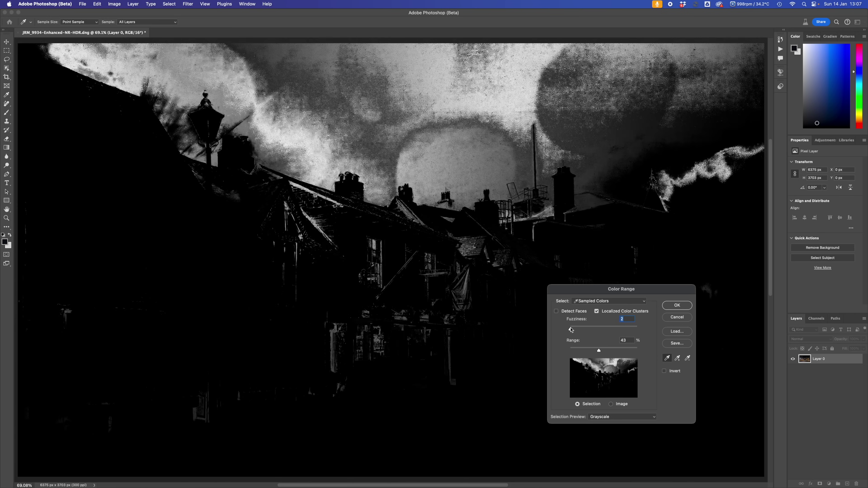
left_click(575, 330)
left_click_drag(575, 330, 577, 329)
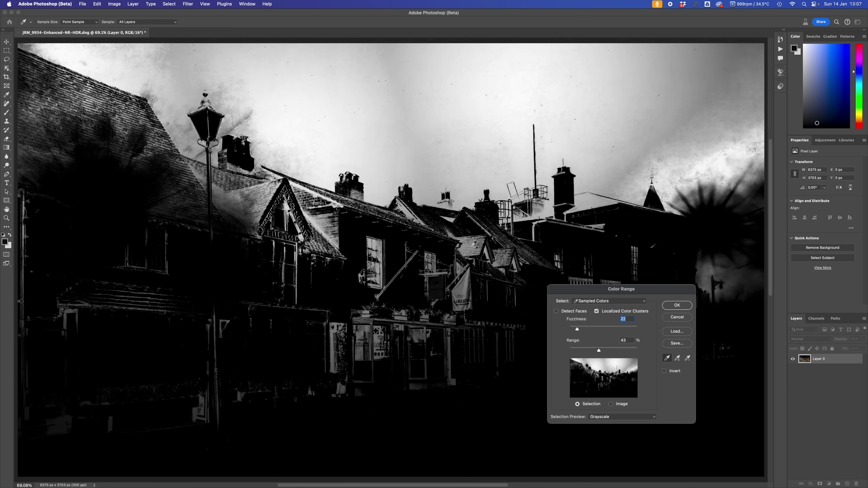
mouse_move(599, 354)
left_mouse_down()
mouse_move(623, 352)
mouse_move(582, 351)
left_mouse_up()
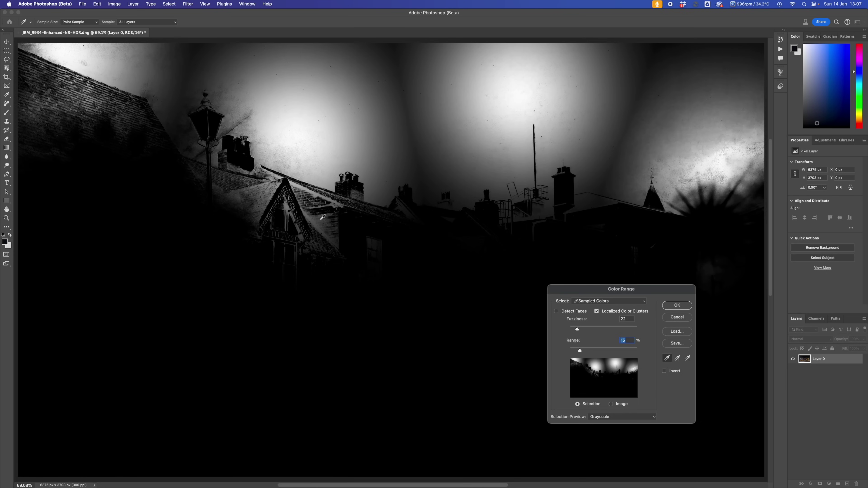
left_click(673, 319)
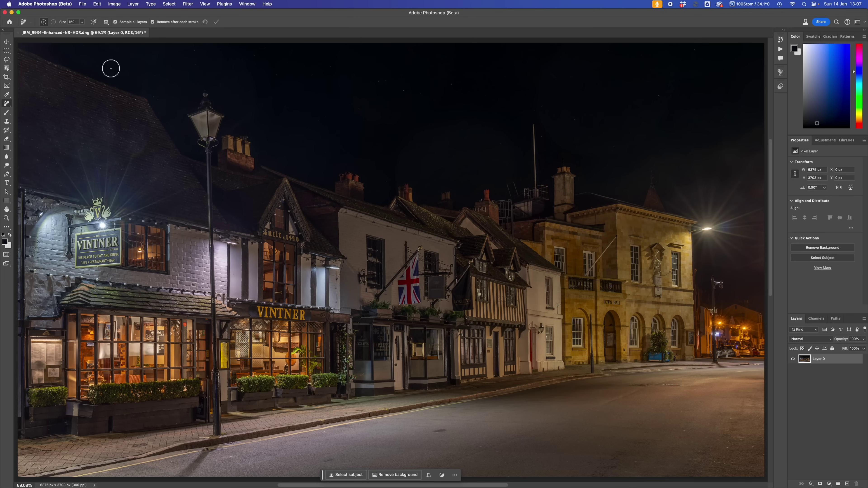
- Start a Polygonal Lasso outline at the photo's upper left edge and follow the first roof down to the lamp post
left_click(7, 60)
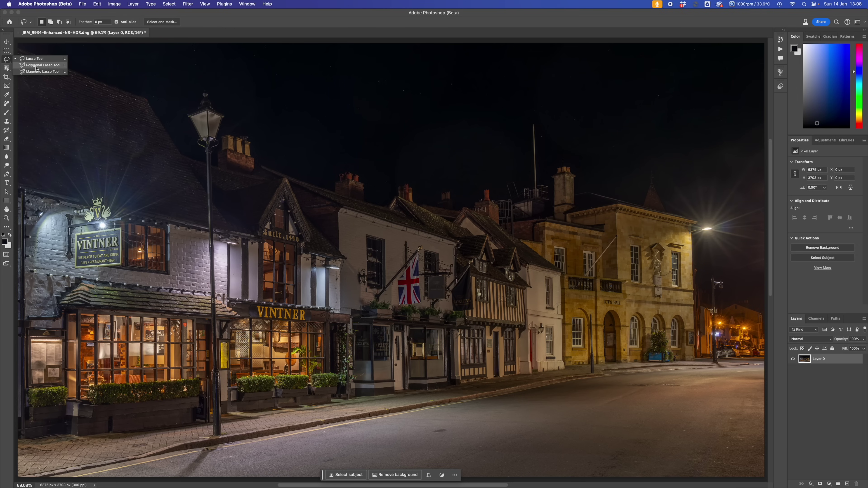
left_click(36, 68)
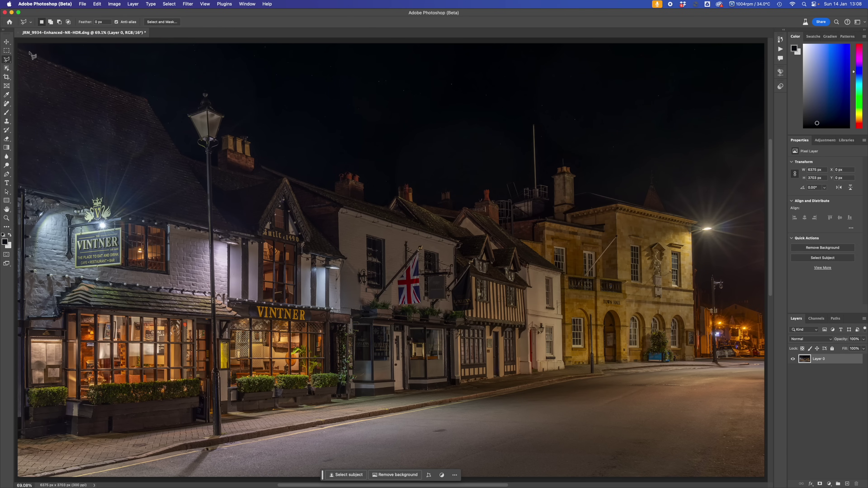
key("super+plus")
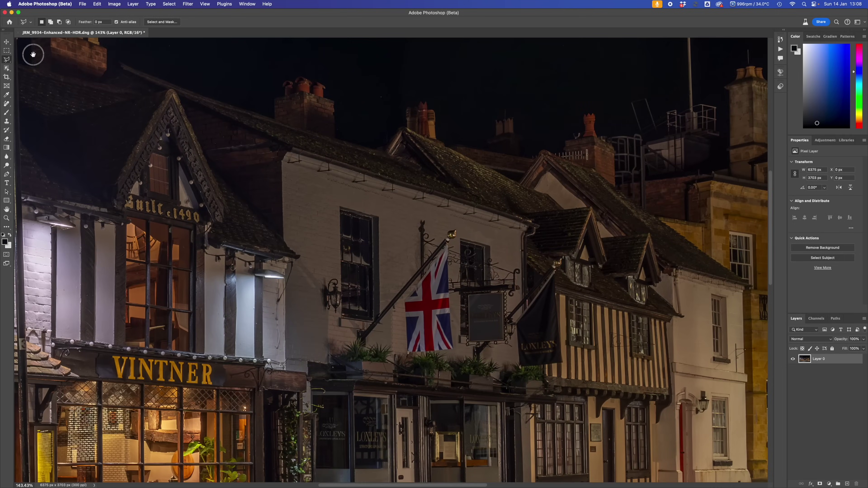
left_click_drag(31, 50, 442, 287)
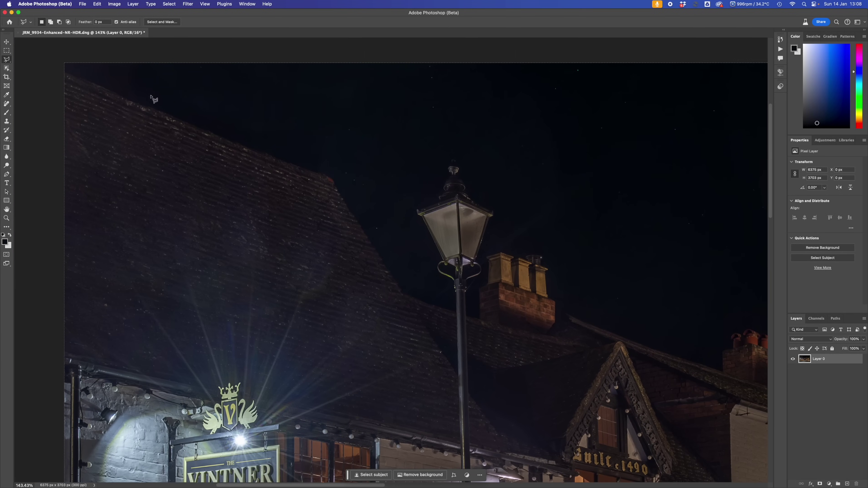
left_click(66, 73)
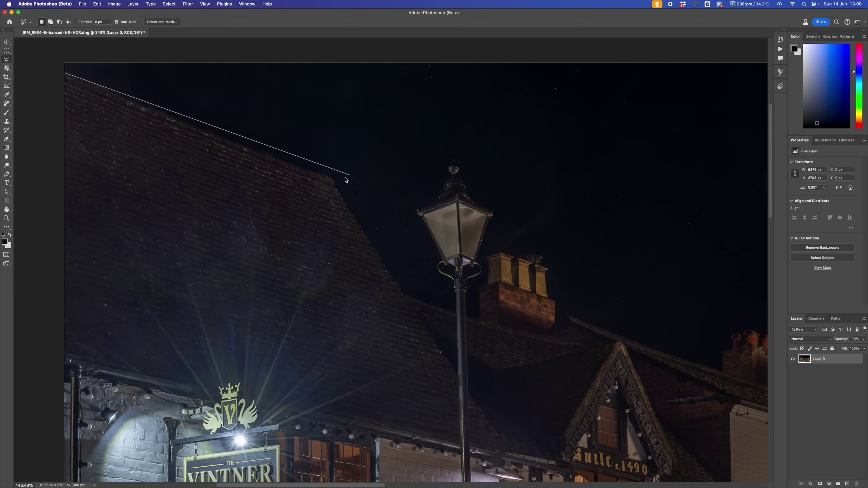
left_click(330, 178)
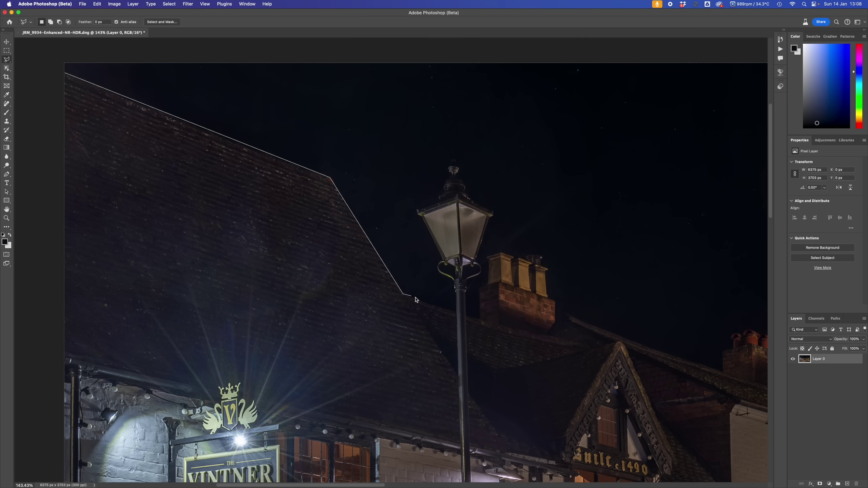
left_click(402, 294)
left_click(455, 311)
- Continue the lasso outline up the left side of the street lamp to the tip of its finial
mouse_move(442, 263)
left_mouse_down()
mouse_move(417, 215)
mouse_move(441, 197)
left_mouse_up()
left_click(444, 191)
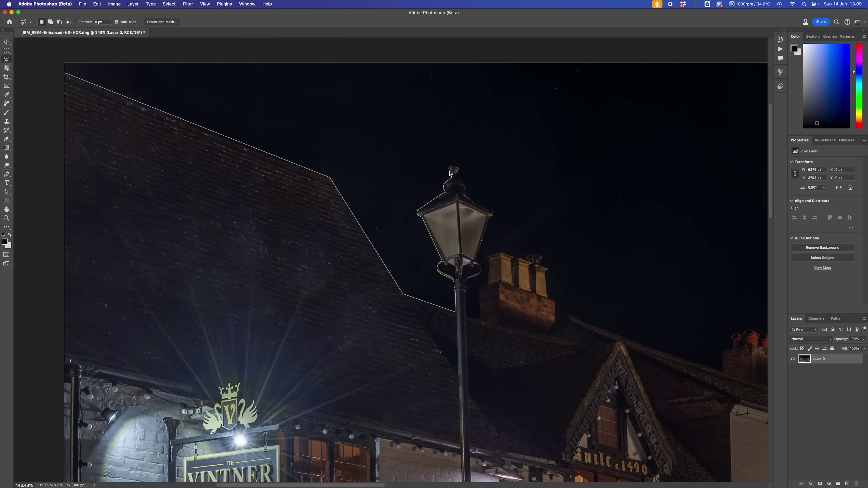
left_click(451, 173)
left_click(450, 167)
left_click(452, 163)
left_click(453, 160)
- Continue the outline down the right side of the lamp, from its finial past the lantern to the curved bracket
left_click(455, 165)
left_click(456, 166)
left_click(457, 166)
left_click(458, 169)
left_click(459, 170)
left_click(459, 174)
left_click(463, 183)
left_click(494, 213)
left_click(491, 218)
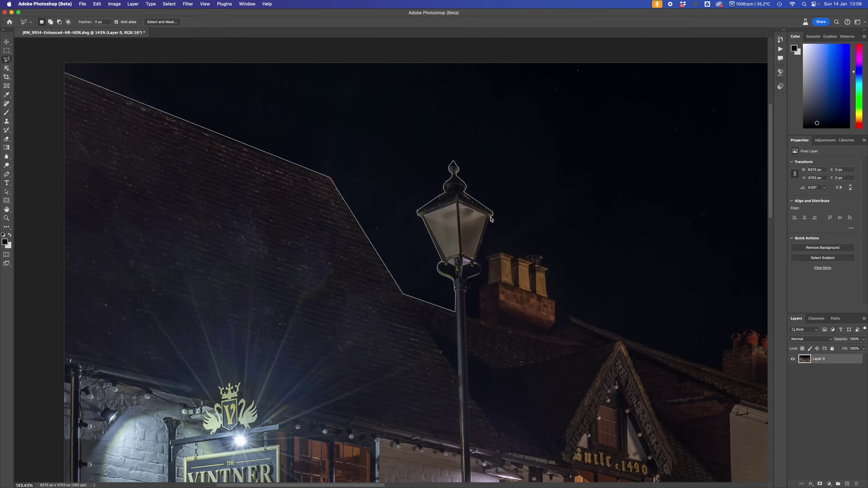
left_click(476, 262)
left_click(479, 263)
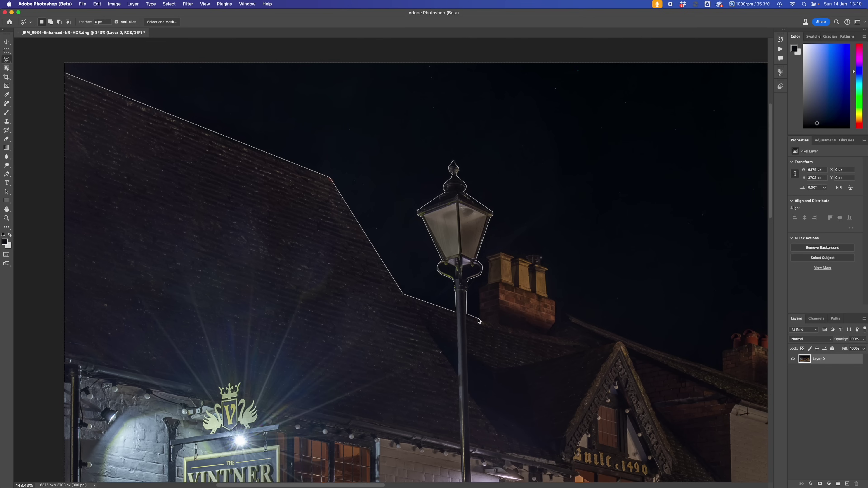
- Extend the outline around the chimney beside the lamp, along the roof ridge and around the chimney with red pots
left_click(480, 290)
left_click(487, 283)
left_click(500, 253)
left_click(547, 269)
left_click(556, 301)
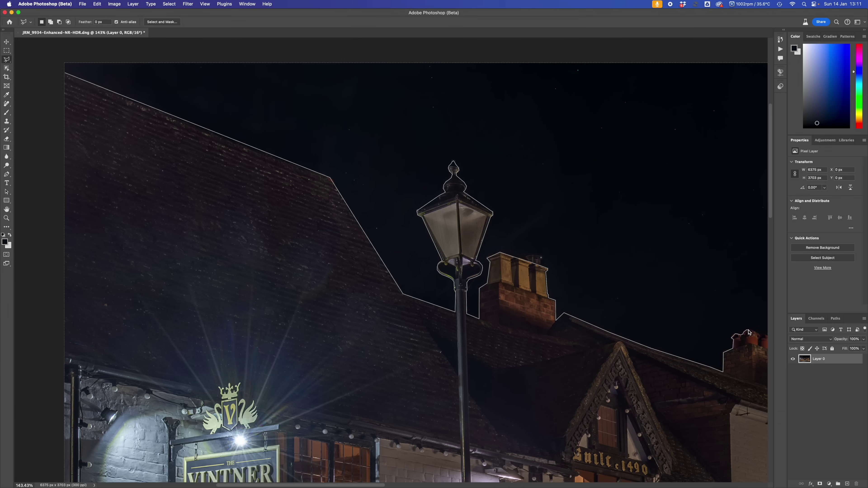
left_click(458, 258)
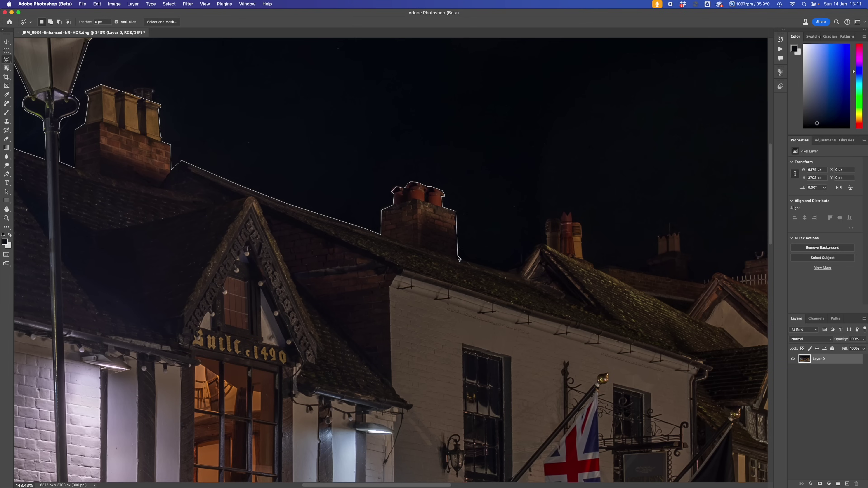
- Extend the outline over the small mossy gable and around the next two chimneys behind it
left_click(512, 272)
left_click(540, 244)
left_click(545, 221)
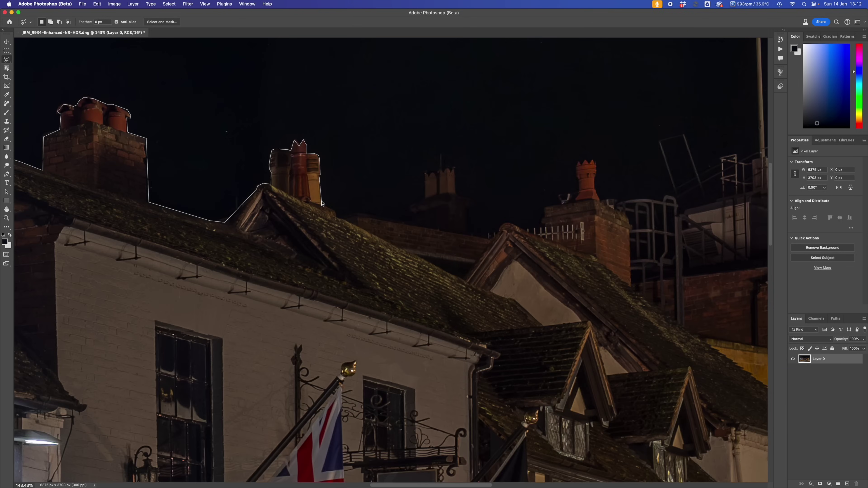
left_click(410, 221)
left_click(424, 173)
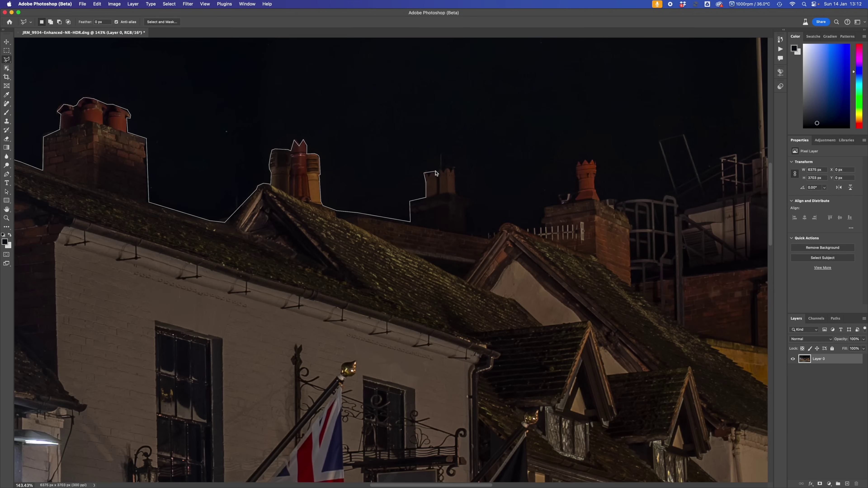
left_click(455, 168)
left_click(475, 199)
- Extend the outline over the white gable's peak and around the brick chimney with the single crowned red pot
left_click(473, 236)
left_click(506, 223)
left_click(545, 207)
left_click(580, 182)
left_click(200, 241)
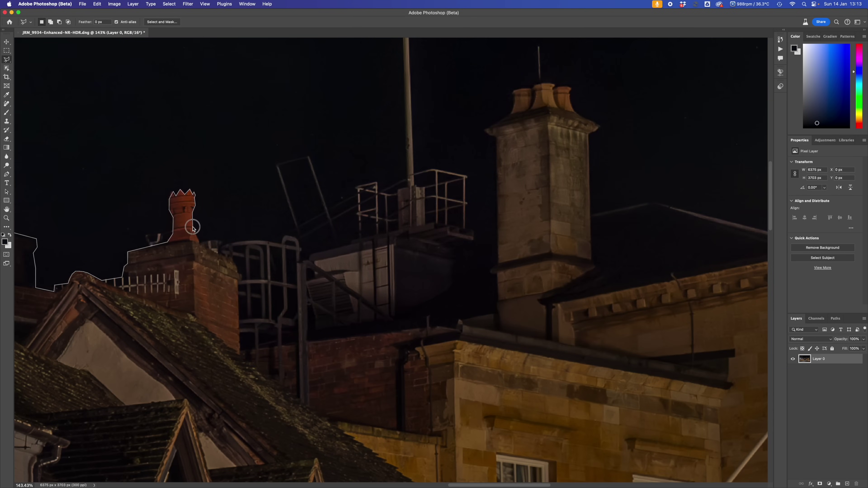
left_click(239, 275)
left_click(241, 349)
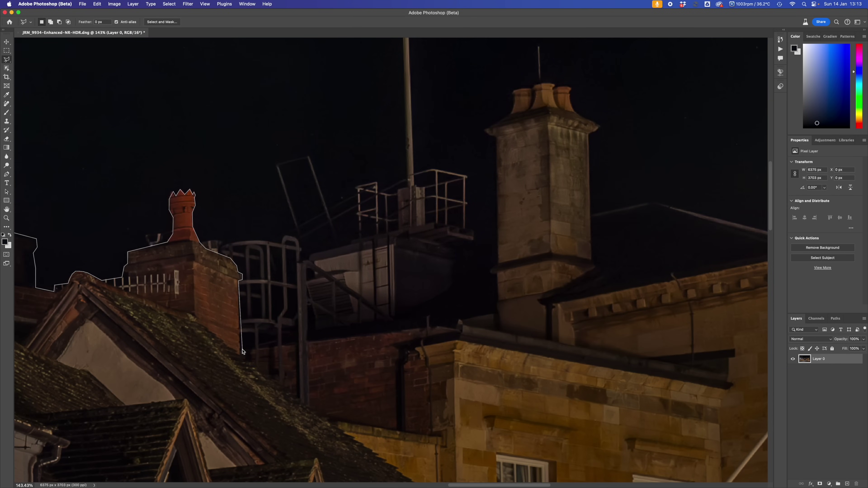
- Extend the outline around the rooftop ladder and platform structure and over the tall stone chimney
left_click(309, 341)
left_click(311, 255)
left_click(393, 236)
left_click(497, 236)
left_click(497, 137)
left_click(568, 88)
left_click(598, 127)
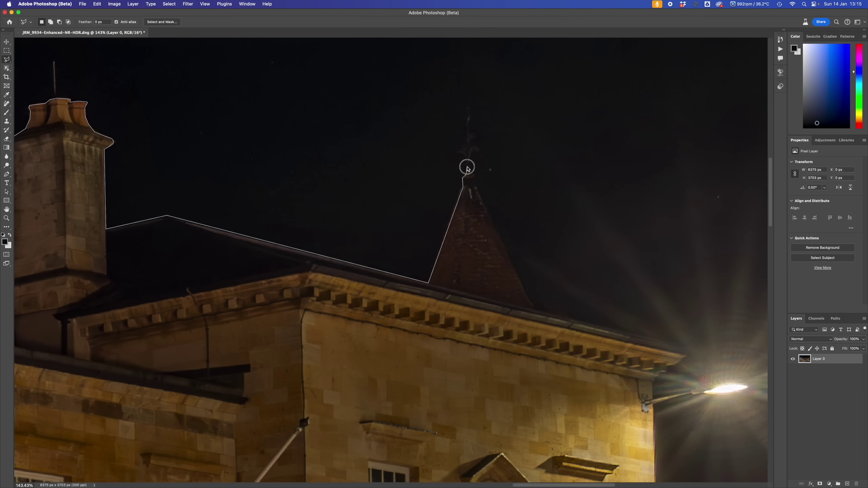
- Trace the lasso outline around the finial on top of the town hall's spire
left_click(458, 151)
left_click(464, 118)
left_click(468, 108)
left_click(470, 118)
left_click(479, 148)
left_click(471, 169)
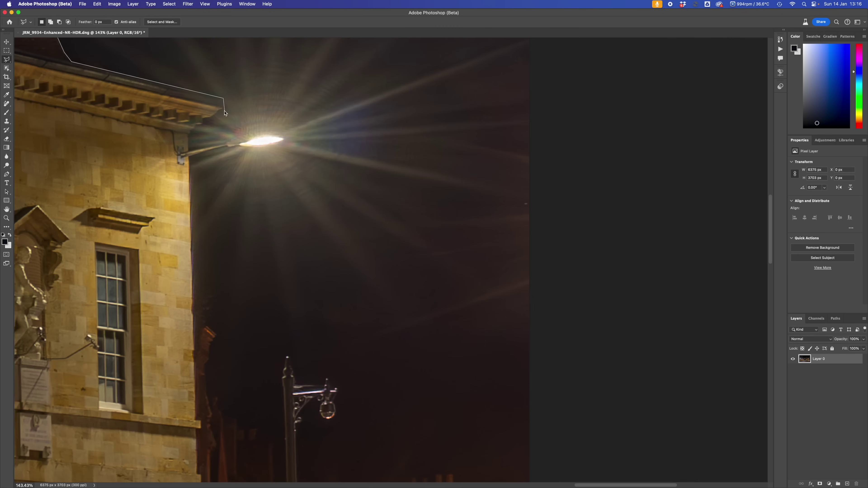
- Continue the outline down the town hall's side wall and over the distant rooftops, and complete the sky selection
left_click(189, 150)
left_click(193, 325)
left_click(216, 335)
left_click(205, 365)
left_click(216, 397)
left_click(225, 421)
left_click(258, 427)
left_click(258, 441)
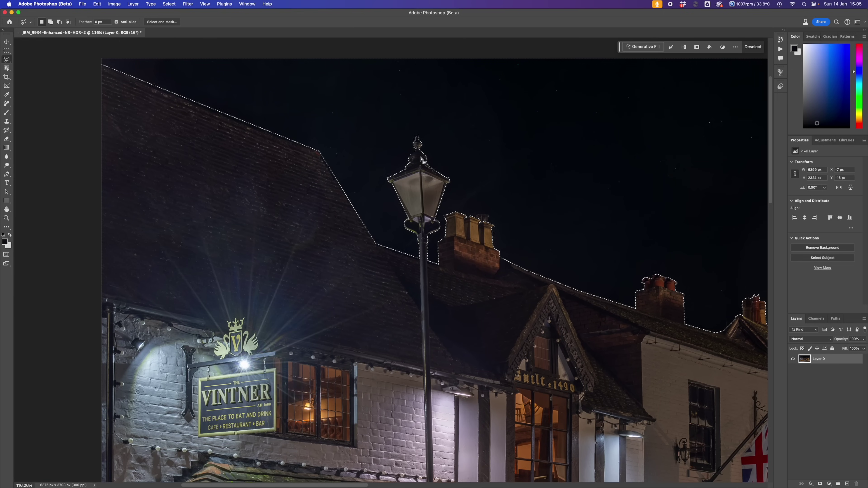
- Fit the whole photo in view, open the sky selection in Select and Mask, and invert it to keep the buildings
left_click(7, 218)
left_click(208, 22)
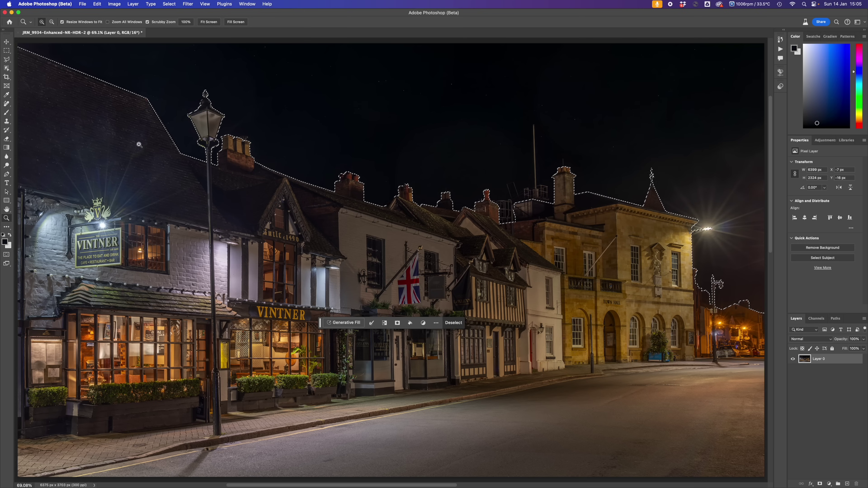
left_click(169, 4)
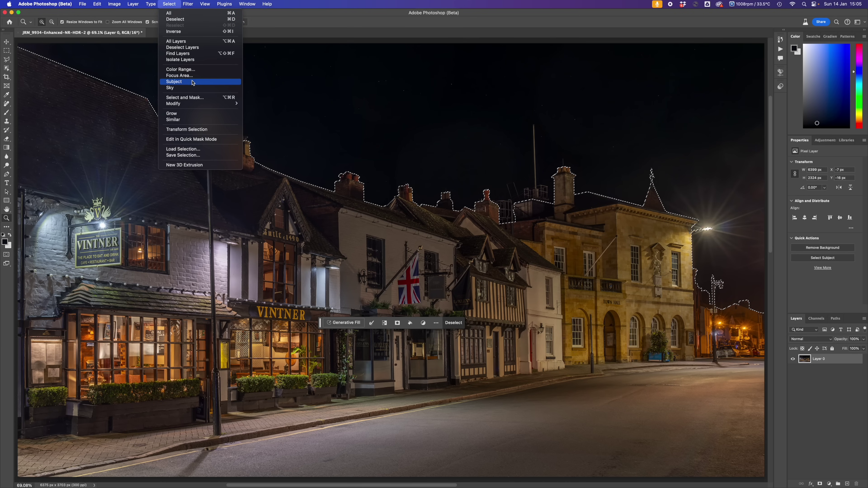
left_click(191, 97)
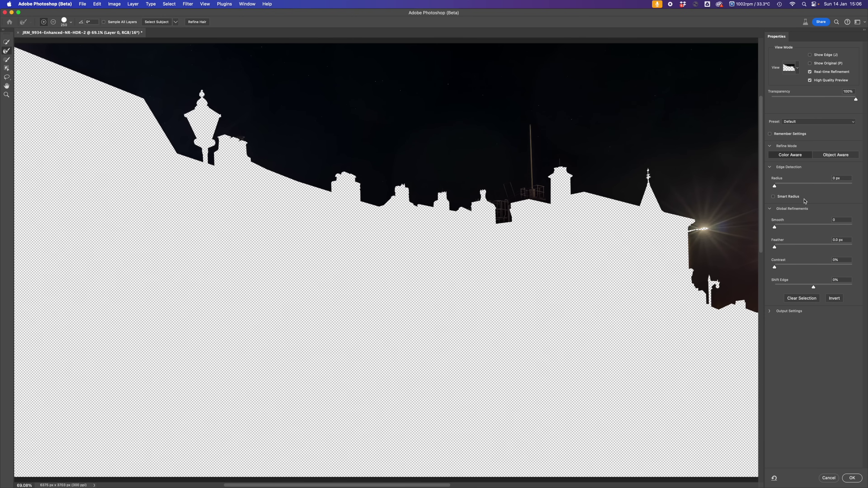
left_click(836, 300)
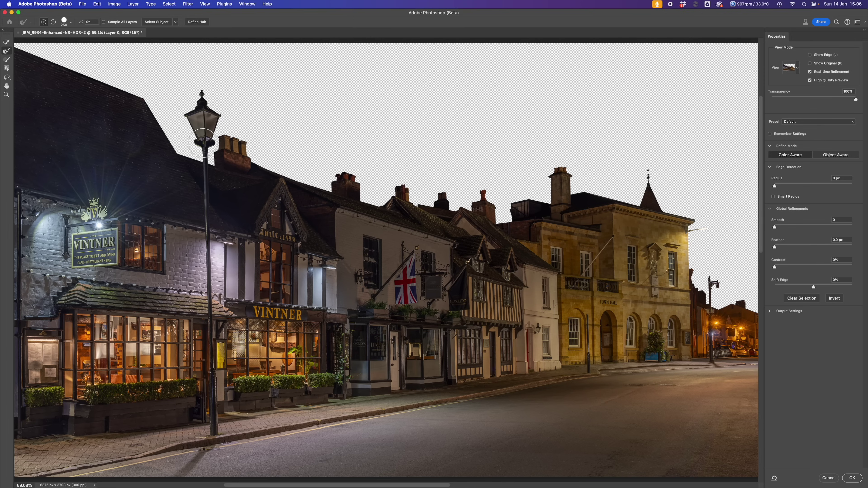
- Bring the street lamp's curved bracket into close view and switch to the Brush tool for editing the mask
scroll(204, 134, "up", 10)
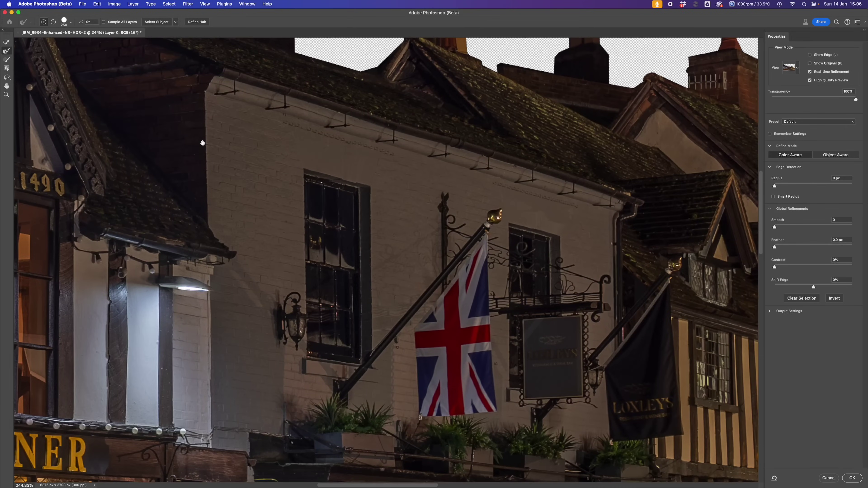
left_click_drag(203, 142, 616, 415)
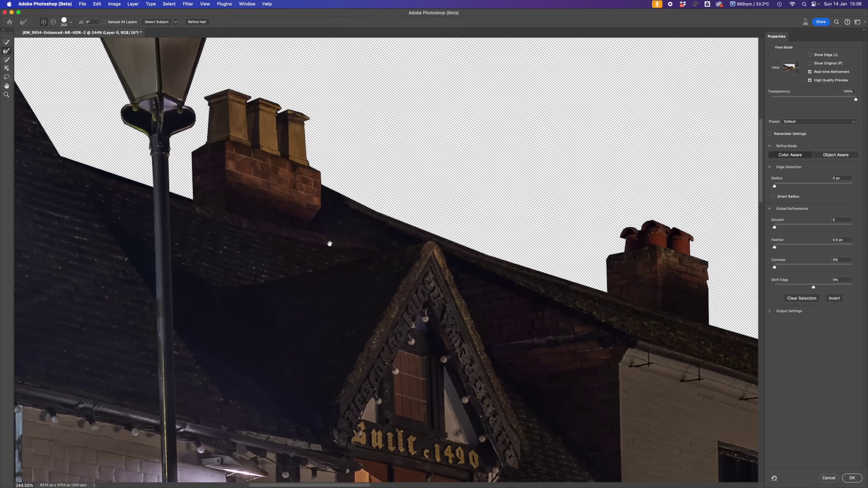
left_click_drag(329, 243, 515, 389)
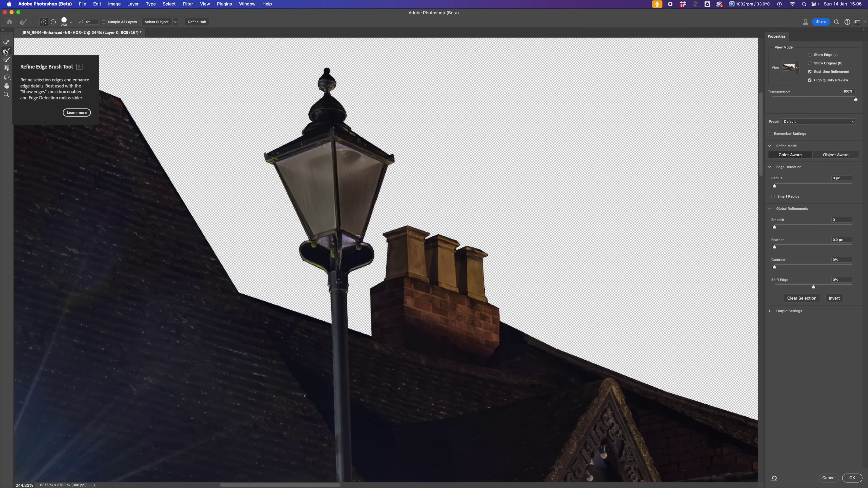
left_click(6, 61)
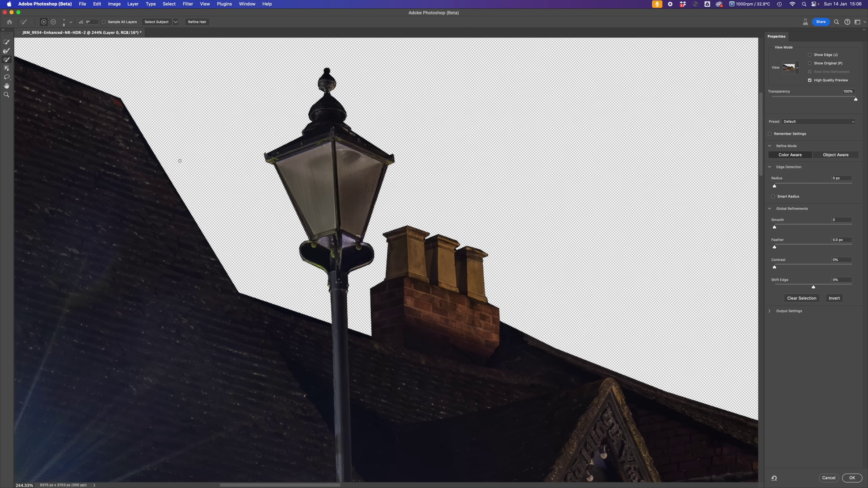
scroll(314, 261, "up", 10)
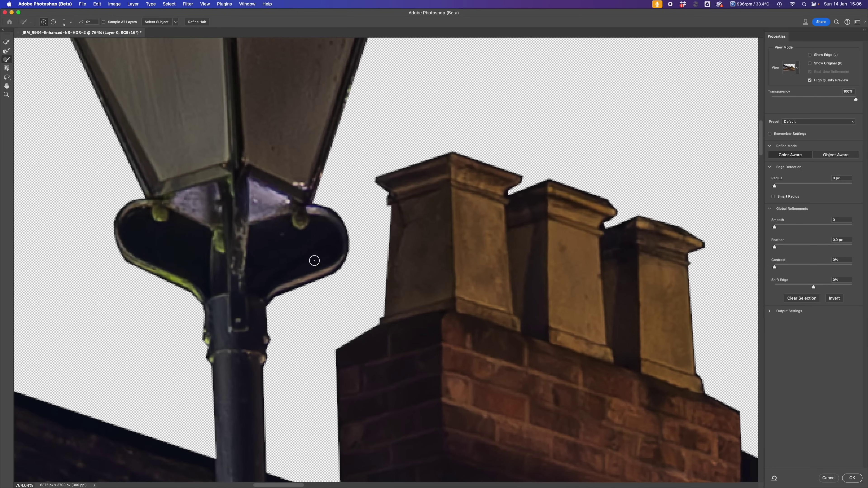
left_click_drag(289, 258, 451, 235)
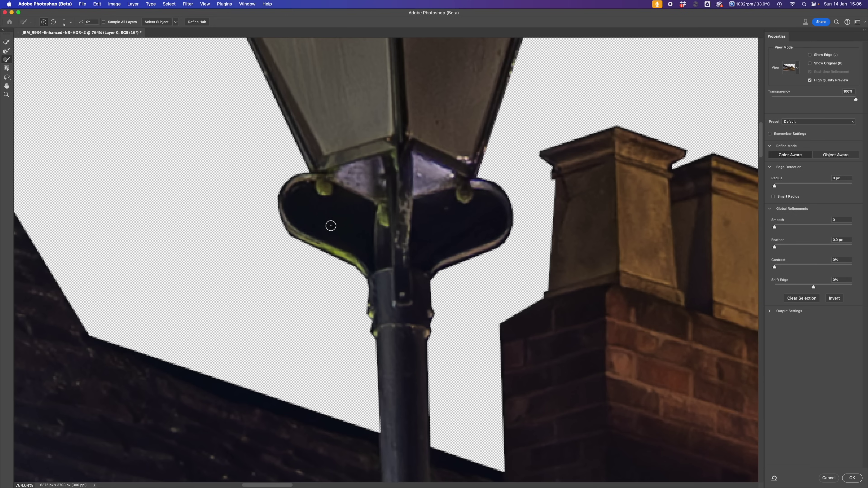
left_click_drag(221, 186, 224, 238)
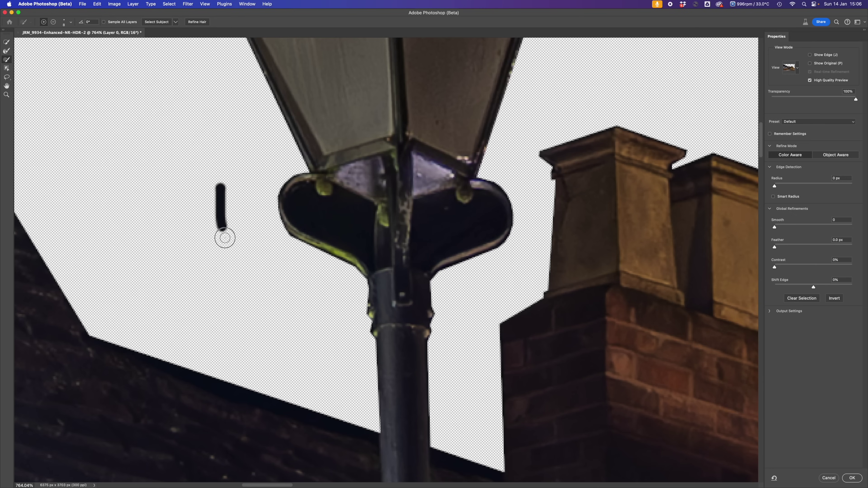
key("alt")
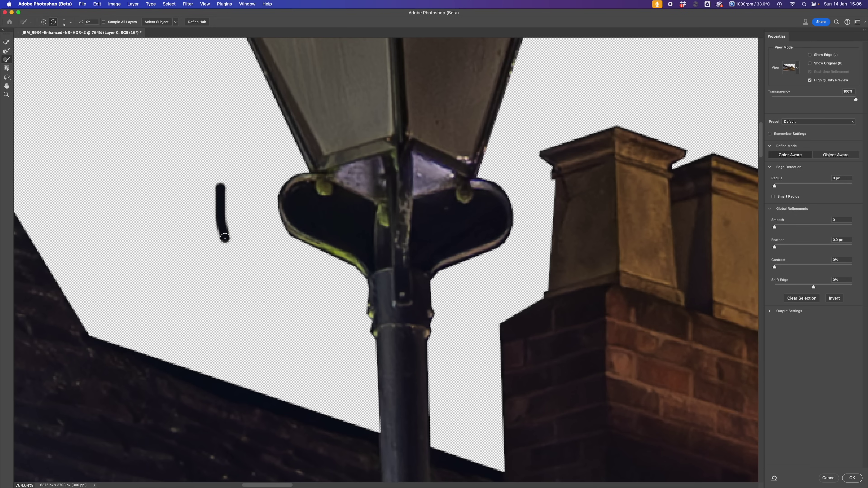
mouse_move(224, 238)
left_mouse_down()
mouse_move(222, 178)
mouse_move(225, 232)
left_mouse_up()
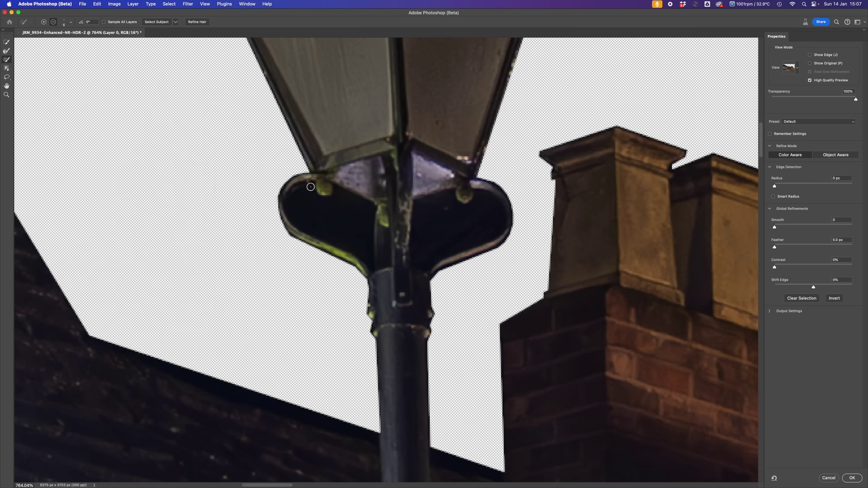
- Subtract the dark sky along the inner edges of the left opening in the lamp bracket, leaving the metal arm in the mask
mouse_move(311, 187)
left_mouse_down()
mouse_move(293, 210)
mouse_move(302, 228)
left_mouse_up()
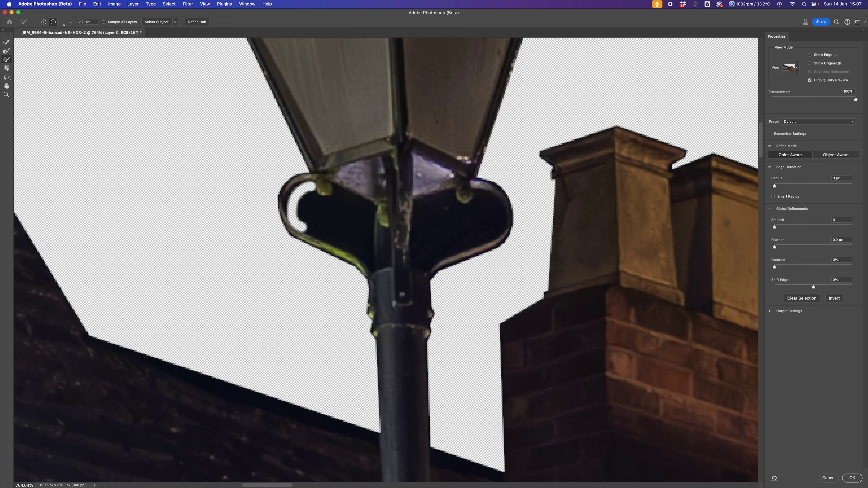
left_click(354, 249, "shift")
left_click_drag(353, 249, 369, 267)
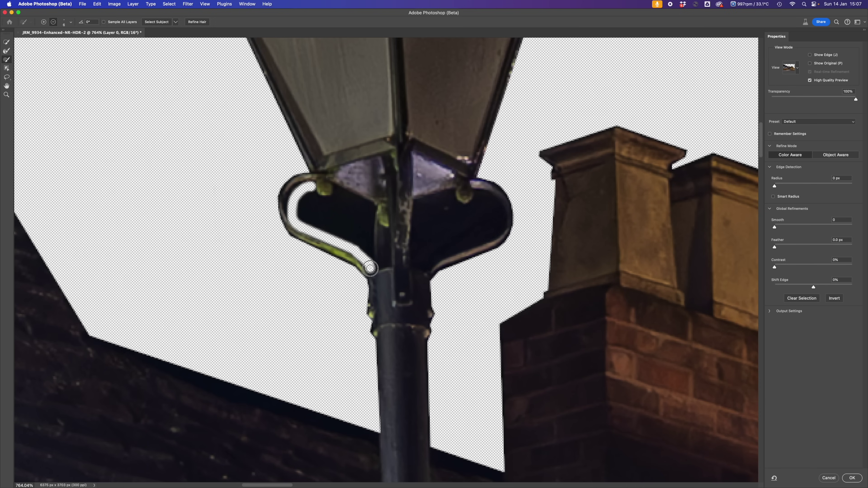
left_click(372, 215, "shift")
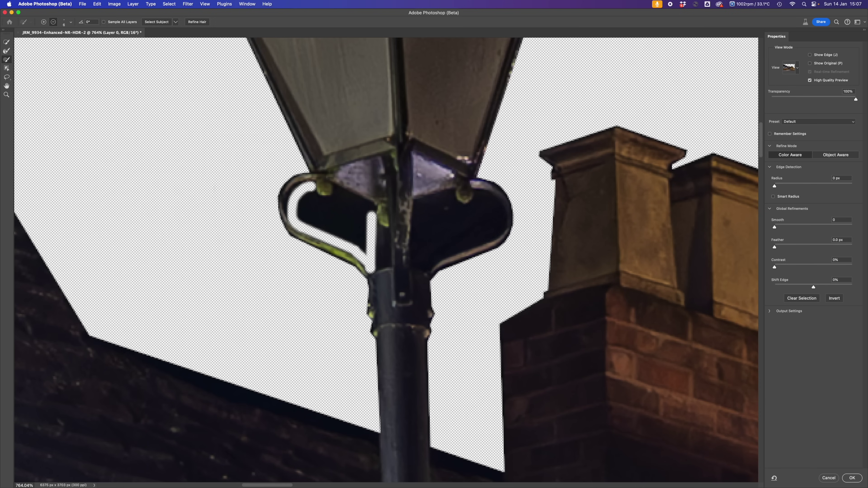
left_click(372, 208)
left_click(336, 189, "shift")
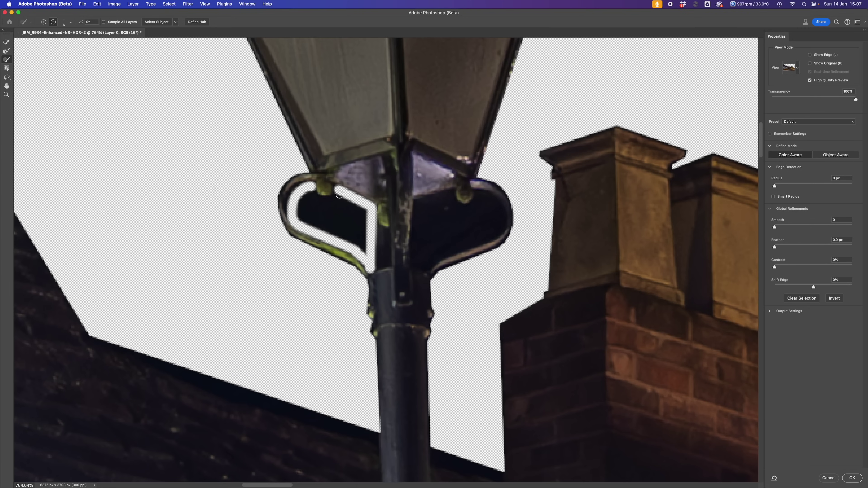
mouse_move(339, 194)
left_mouse_down()
mouse_move(318, 201)
mouse_move(310, 190)
mouse_move(300, 211)
mouse_move(310, 218)
left_mouse_up()
- Enlarge the brush and remove the remaining sky from the middle of the bracket's left opening
key("bracketright")
key("bracketright")
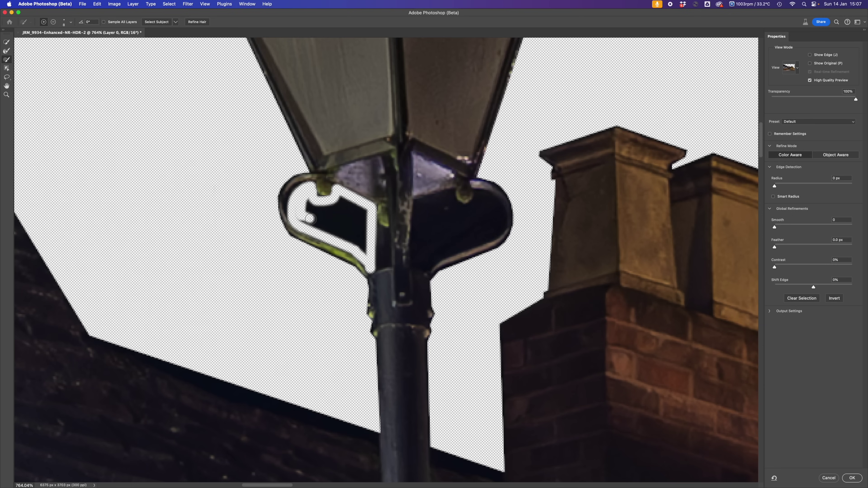
mouse_move(311, 219)
left_mouse_down()
mouse_move(312, 209)
mouse_move(363, 240)
mouse_move(343, 211)
left_mouse_up()
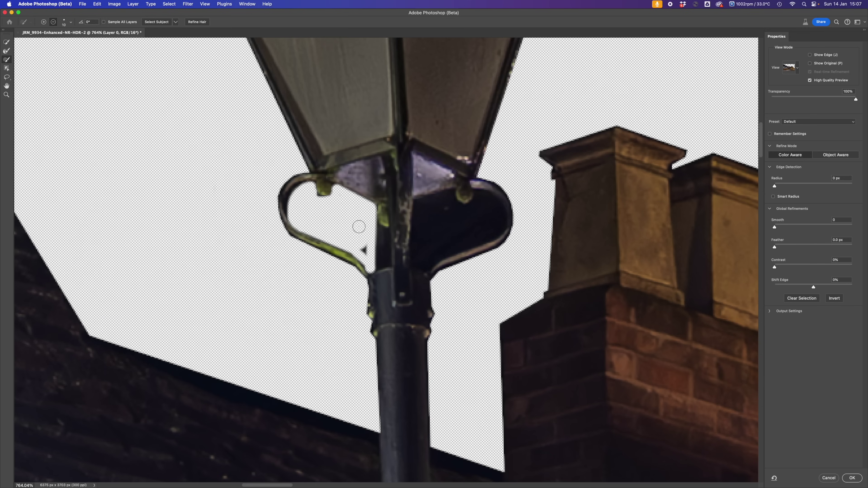
left_click(364, 251)
- Reduce the brush size and subtract all the sky inside the right opening of the lamp bracket, working around the small knob
key("bracketleft")
left_click(418, 205)
left_click(441, 197, "shift")
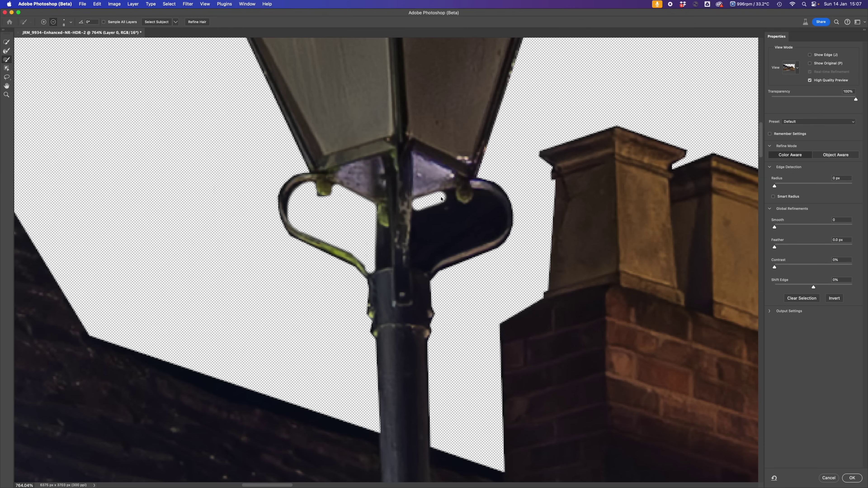
left_click_drag(451, 194, 469, 207)
mouse_move(475, 204)
left_mouse_down()
mouse_move(479, 193)
mouse_move(497, 208)
mouse_move(489, 236)
left_mouse_up()
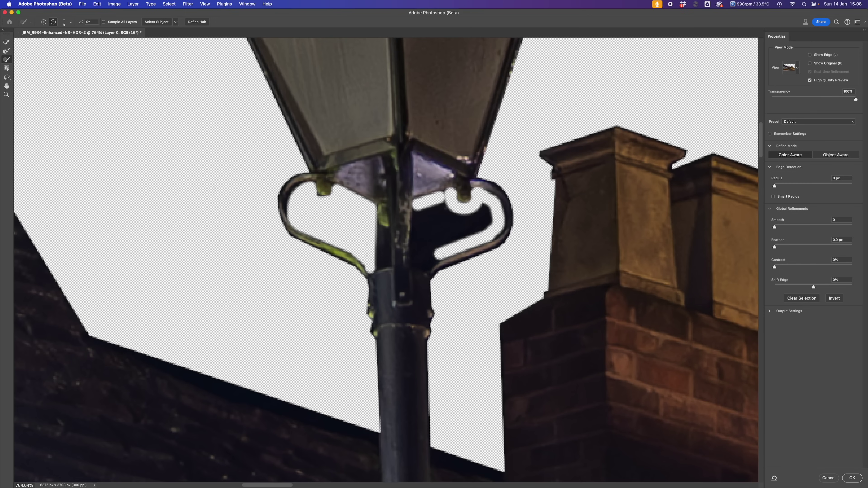
left_click_drag(437, 256, 416, 261)
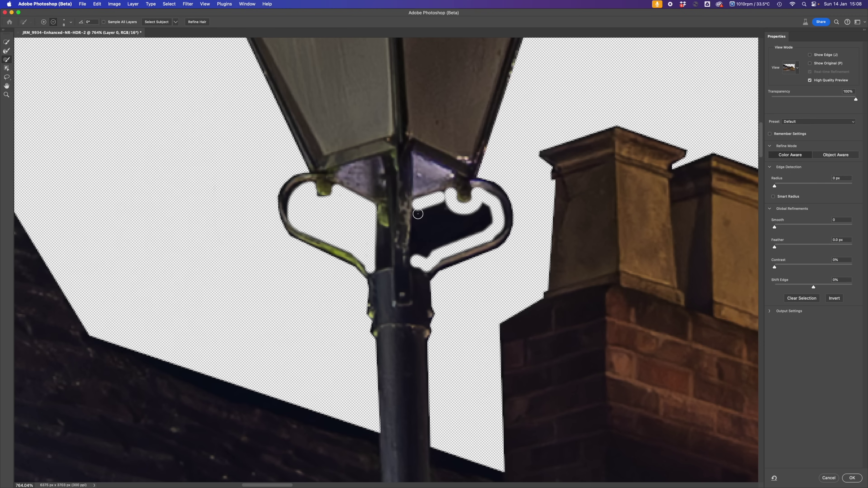
mouse_move(417, 212)
left_mouse_down()
mouse_move(443, 194)
mouse_move(424, 219)
mouse_move(425, 255)
mouse_move(490, 212)
mouse_move(449, 208)
mouse_move(430, 229)
mouse_move(435, 235)
mouse_move(486, 218)
mouse_move(446, 218)
mouse_move(444, 243)
left_mouse_up()
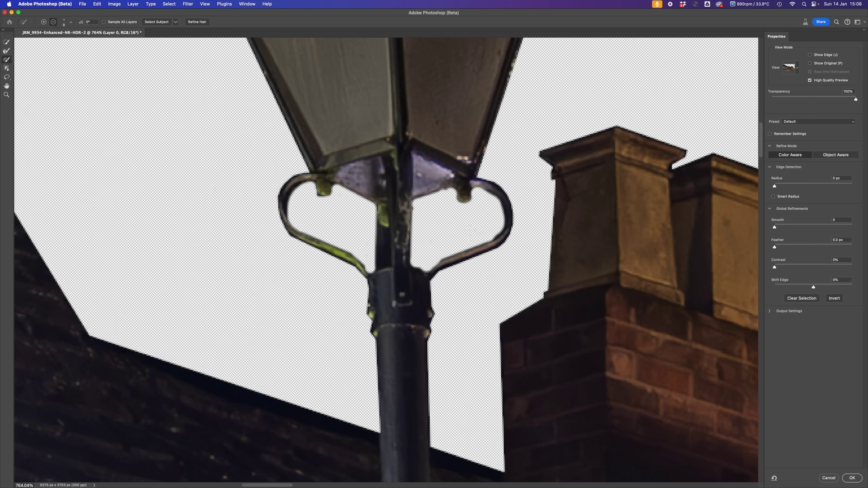
key("alt")
- Try to refine both curved arms of the lamp bracket with a much smaller Refine Edge Brush
left_click(6, 50)
key("bracketleft")
key("bracketleft")
key("bracketleft")
key("bracketleft")
key("bracketleft")
key("bracketleft")
key("bracketleft")
key("bracketleft")
key("bracketleft")
key("bracketleft")
key("bracketleft")
key("bracketleft")
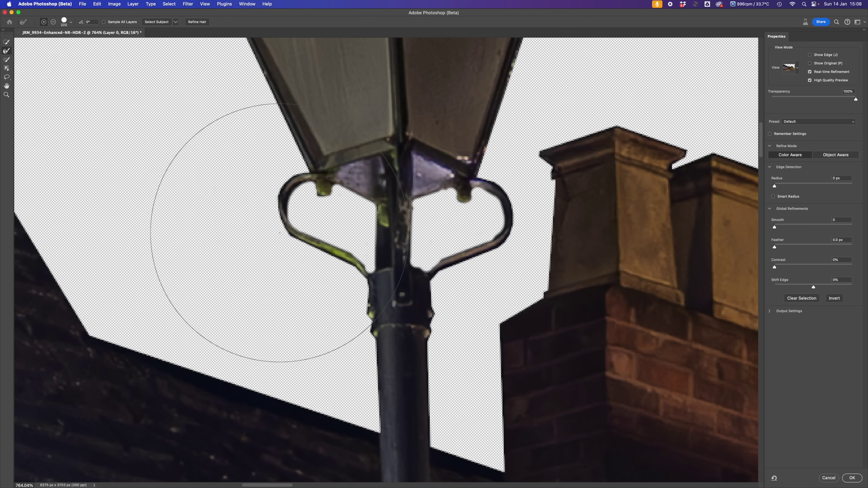
key("bracketleft")
key("bracketleft")
key("bracketleft")
key("bracketleft")
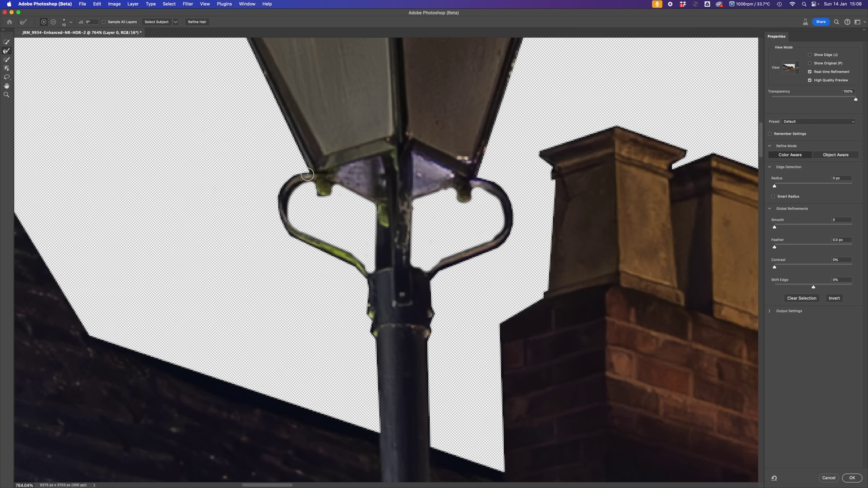
mouse_move(307, 175)
left_mouse_down()
mouse_move(282, 186)
mouse_move(277, 207)
mouse_move(293, 245)
mouse_move(362, 275)
left_mouse_up()
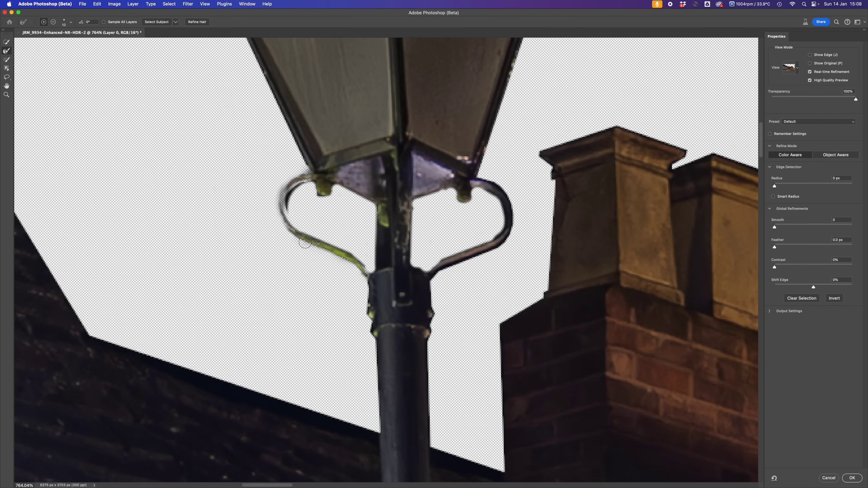
mouse_move(302, 189)
left_mouse_down()
mouse_move(285, 195)
mouse_move(281, 210)
mouse_move(298, 218)
left_mouse_up()
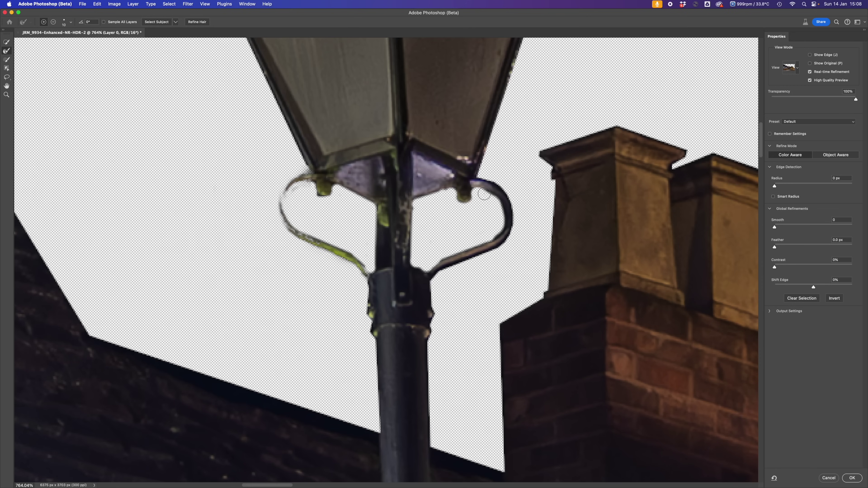
mouse_move(484, 194)
left_mouse_down()
mouse_move(497, 229)
mouse_move(435, 256)
mouse_move(439, 273)
mouse_move(495, 251)
mouse_move(518, 223)
mouse_move(517, 199)
mouse_move(501, 180)
mouse_move(483, 177)
mouse_move(516, 219)
mouse_move(501, 252)
left_mouse_up()
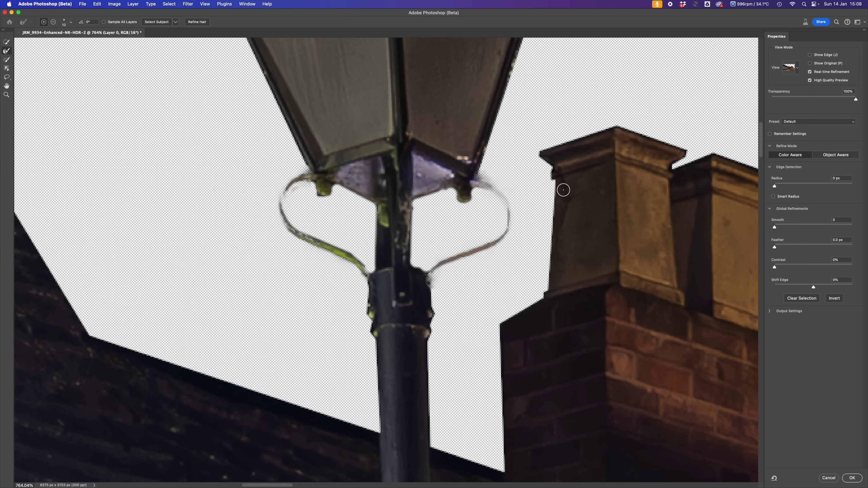
- Set the mask's global refinements to Smooth 10 and Feather 0.6 px, judging the edge on the chimney pots
scroll(468, 276, "down", 5)
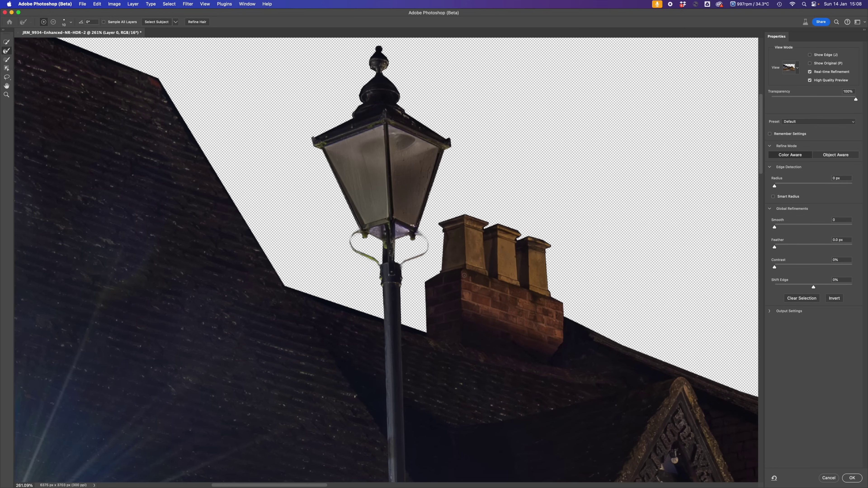
left_click_drag(703, 252, 552, 261)
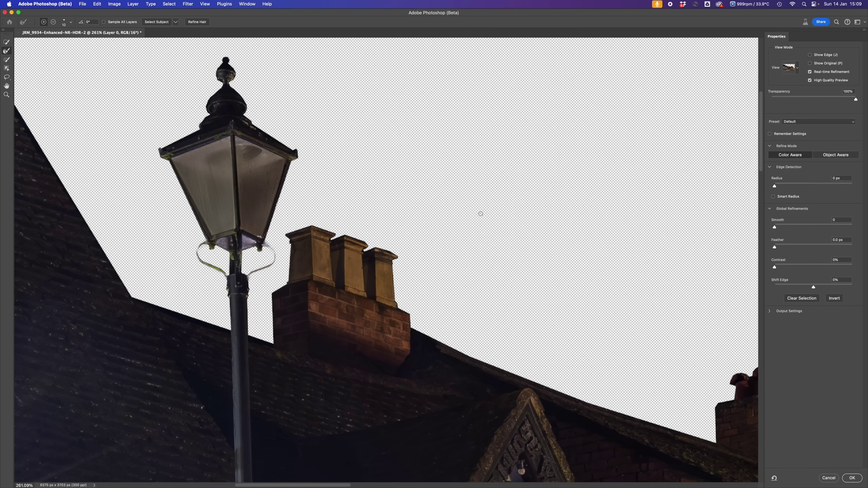
scroll(271, 191, "up", 5)
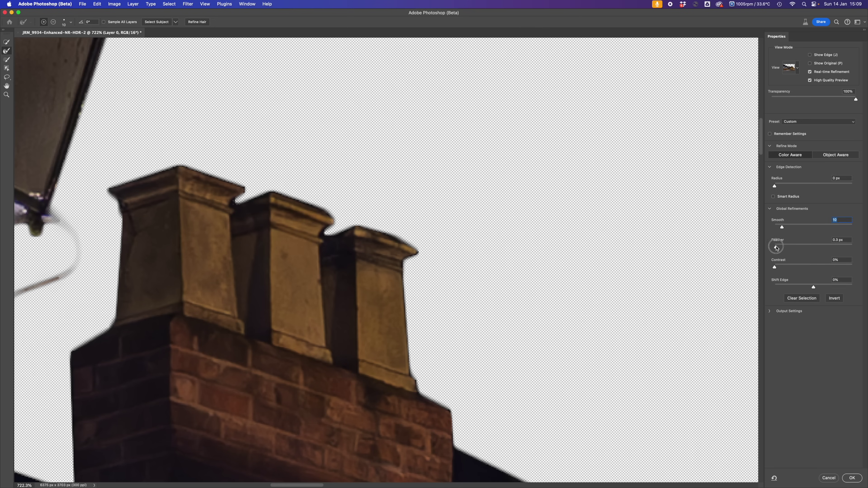
left_click_drag(776, 246, 777, 246)
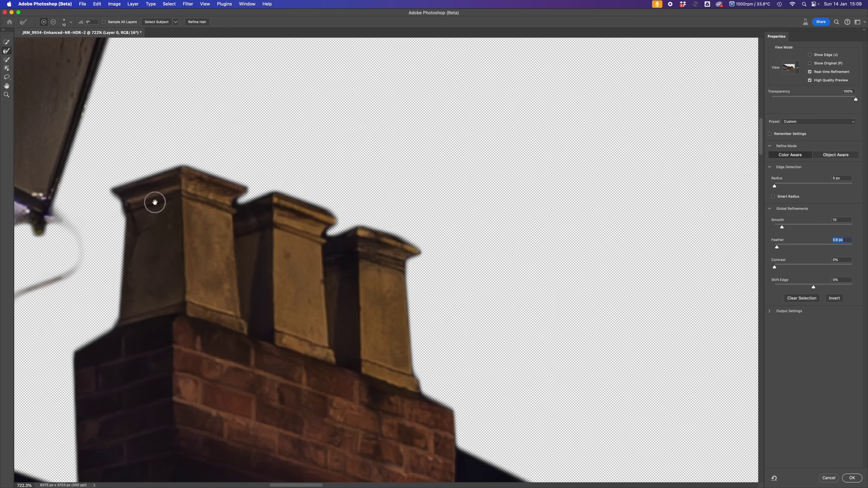
- Restore both curved arms of the lamp bracket by subtracting the edge refinement along them
left_click_drag(155, 199, 542, 136)
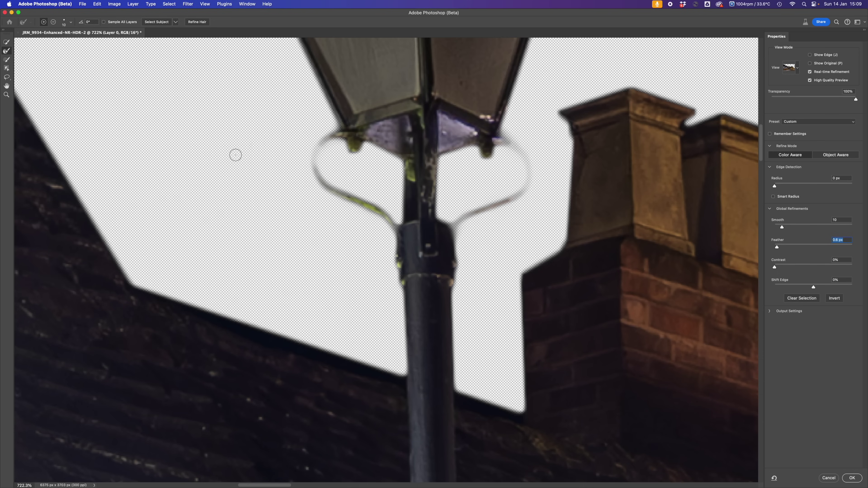
key("alt")
mouse_move(329, 139)
left_mouse_down()
mouse_move(315, 157)
mouse_move(318, 185)
mouse_move(389, 222)
left_mouse_up()
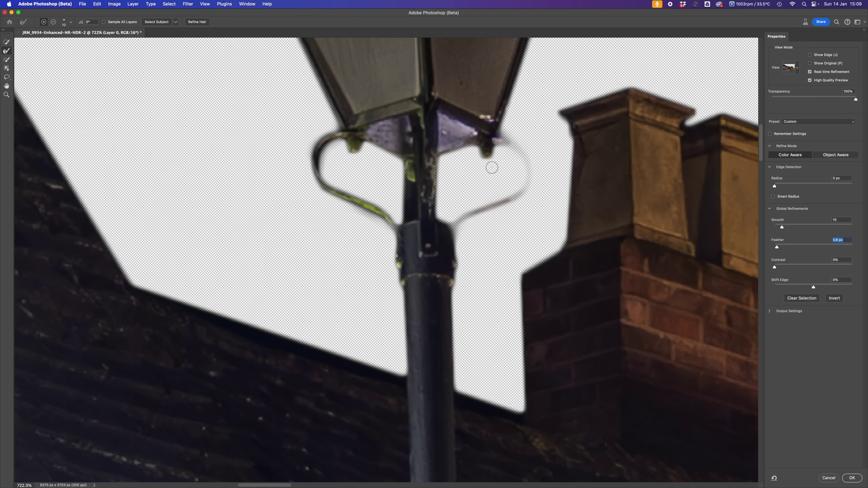
key("alt")
mouse_move(501, 142)
left_mouse_down()
mouse_move(527, 172)
mouse_move(516, 193)
mouse_move(455, 225)
left_mouse_up()
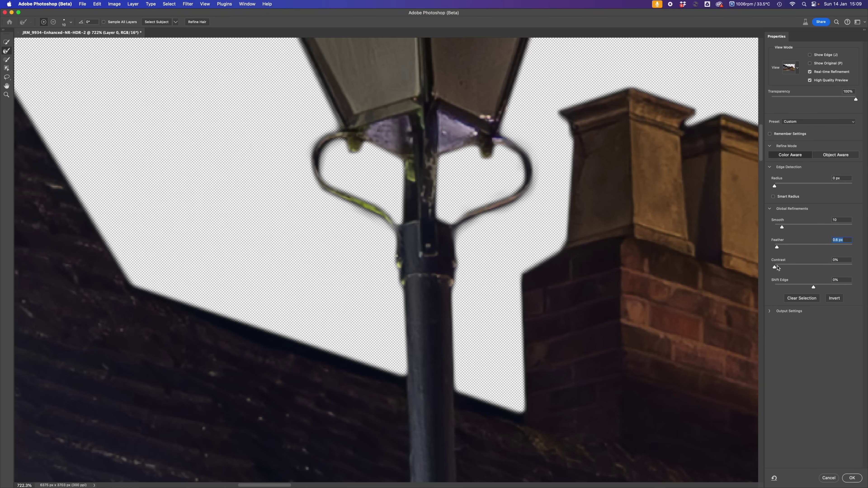
- Set the mask's Contrast to 3% and Shift Edge to +20%
key("Tab")
left_click(807, 287)
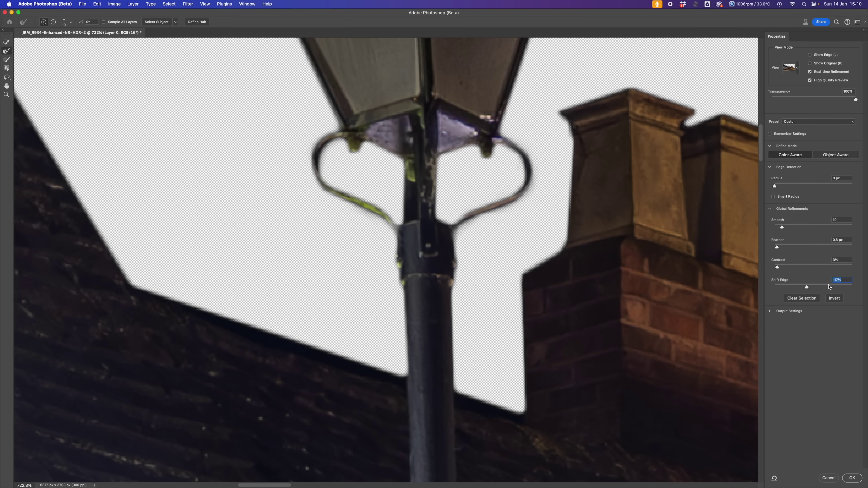
left_click(820, 289)
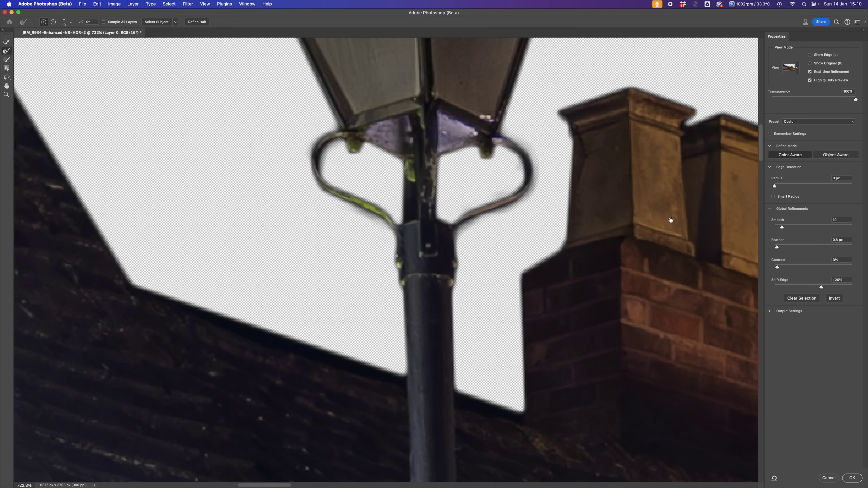
- Inspect the mask edge along the rooflines and chimneys past the street lamp, then check the cut-out across the whole street
scroll(671, 220, "right", 10)
scroll(620, 345, "down", 8)
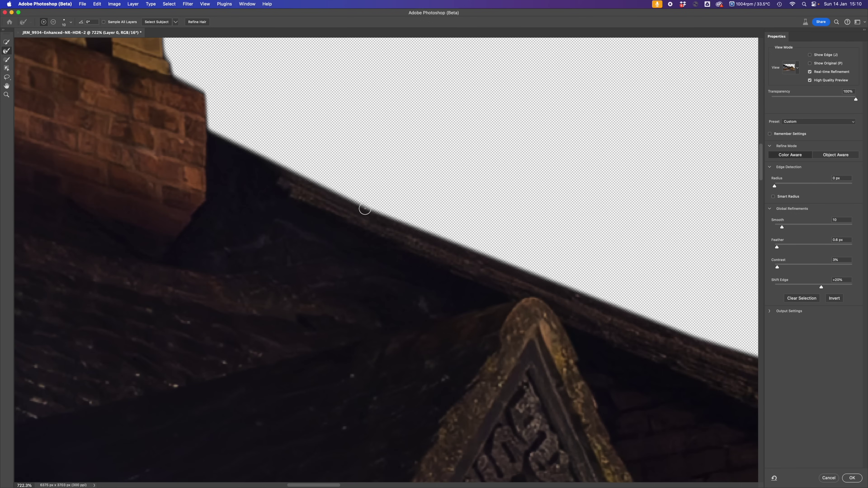
left_click_drag(596, 276, 252, 118)
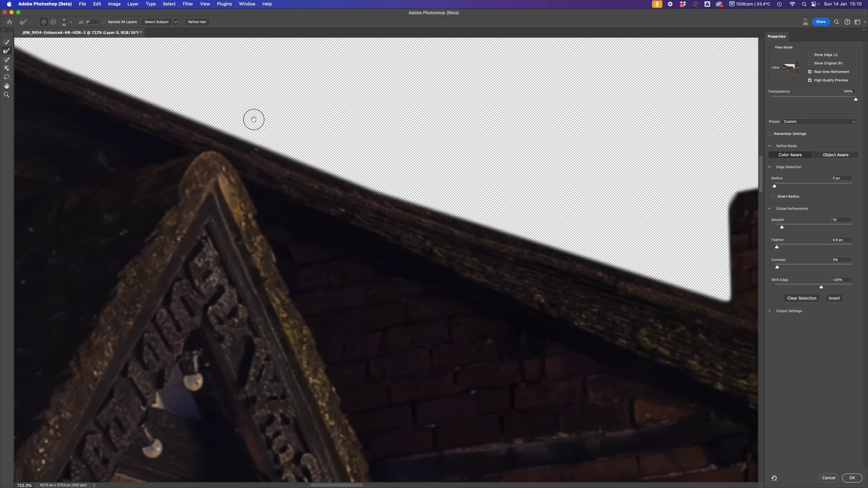
left_click_drag(657, 310, 384, 238)
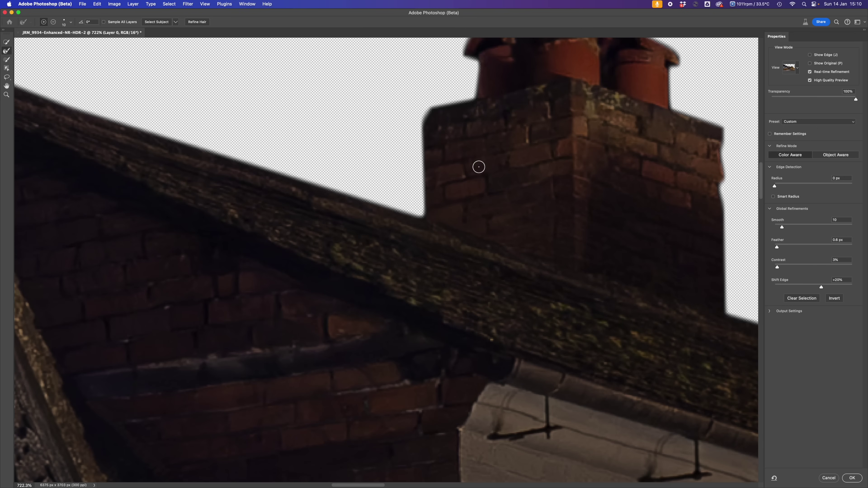
left_click_drag(478, 167, 411, 273)
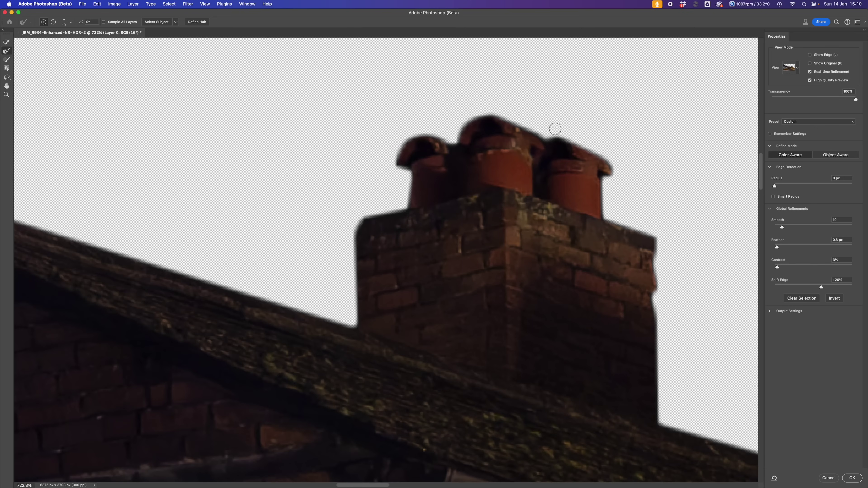
scroll(228, 161, "down", 5)
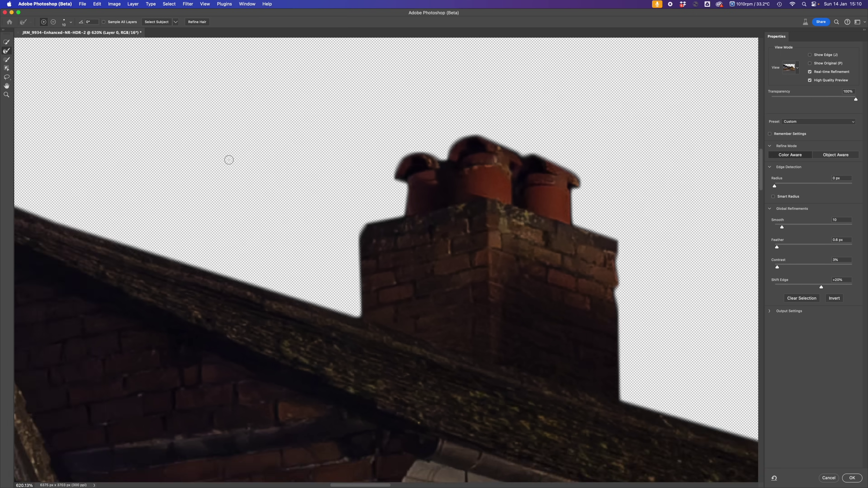
scroll(225, 167, "down", 8)
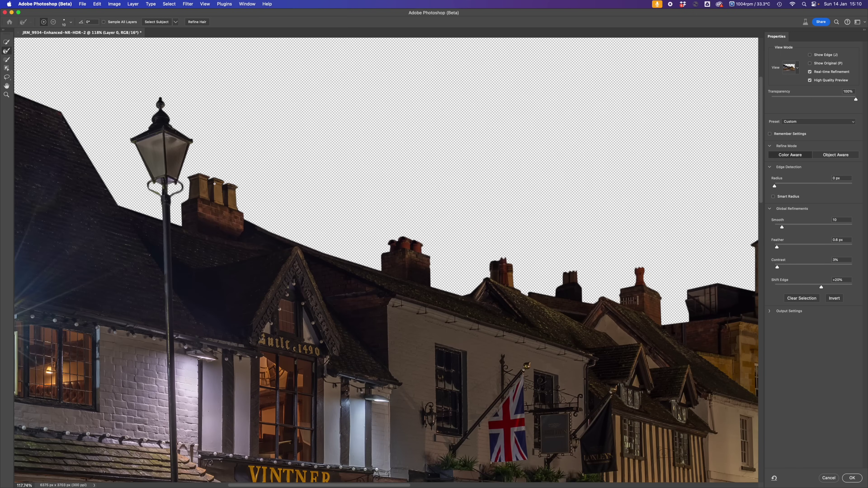
scroll(227, 152, "down", 3)
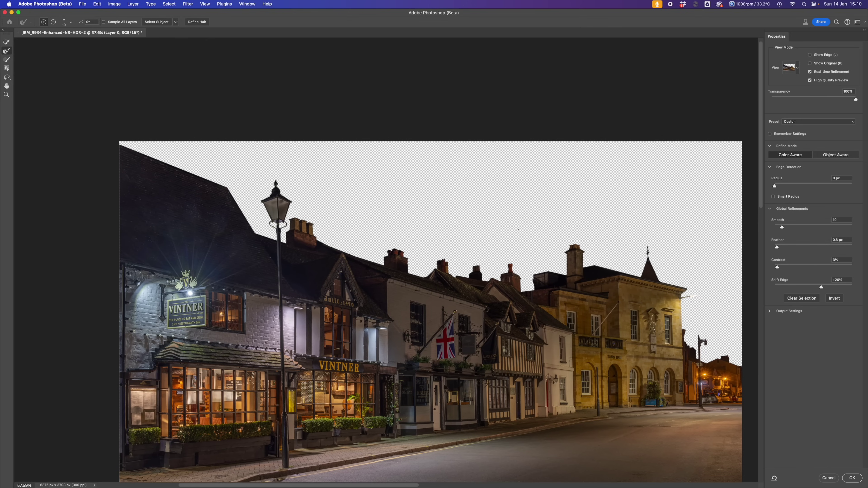
left_click_drag(519, 230, 475, 146)
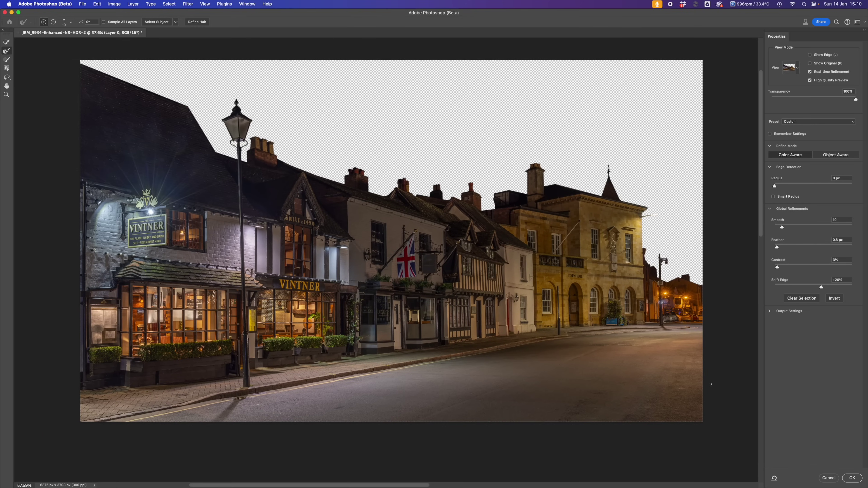
- Accept the refined selection and apply it to Layer 0 as a layer mask that hides the sky
left_click(849, 480)
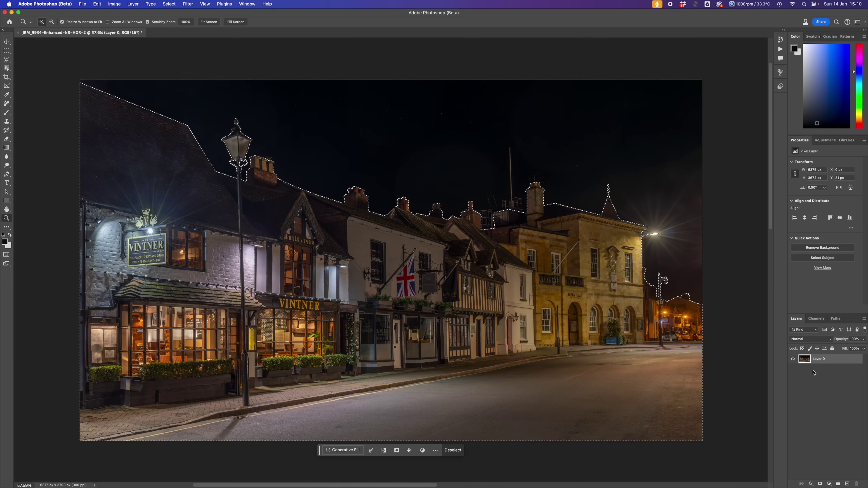
left_click(820, 484)
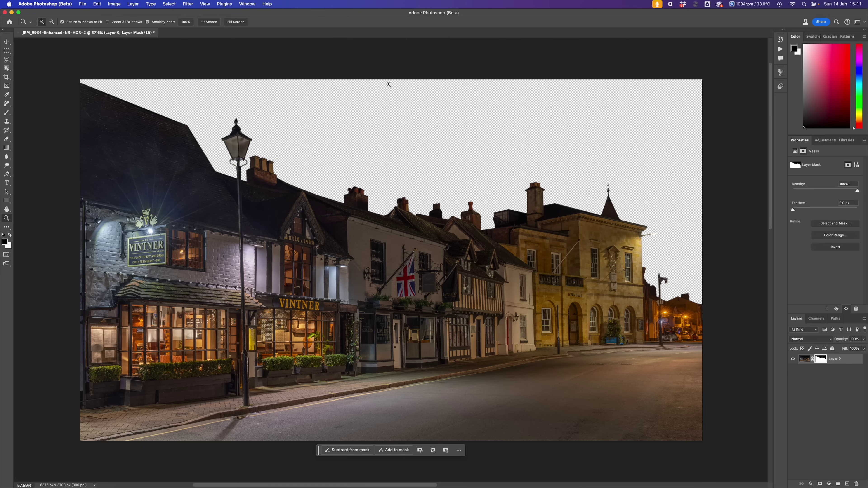
- Browse the Night Sky JPG folder for a replacement sky to open, previewing the images one after another down to Night Sky - JRM 006.jpg
left_click(97, 4)
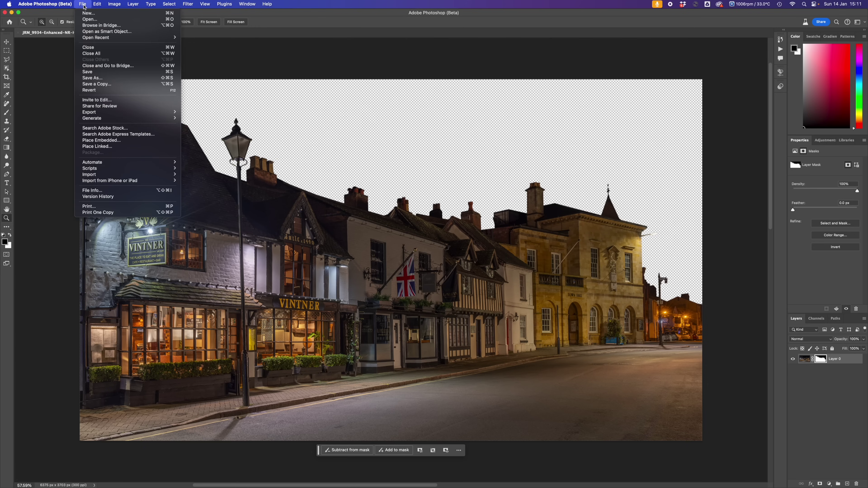
left_click(85, 20)
key("super+o")
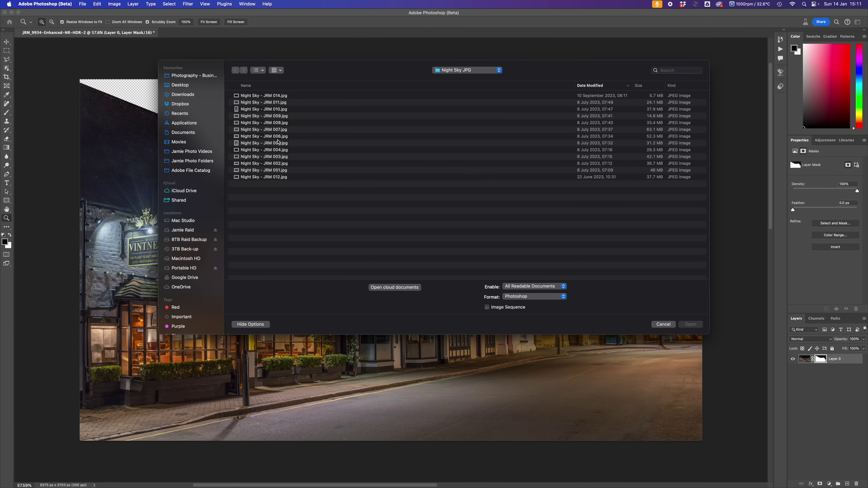
left_click(263, 96)
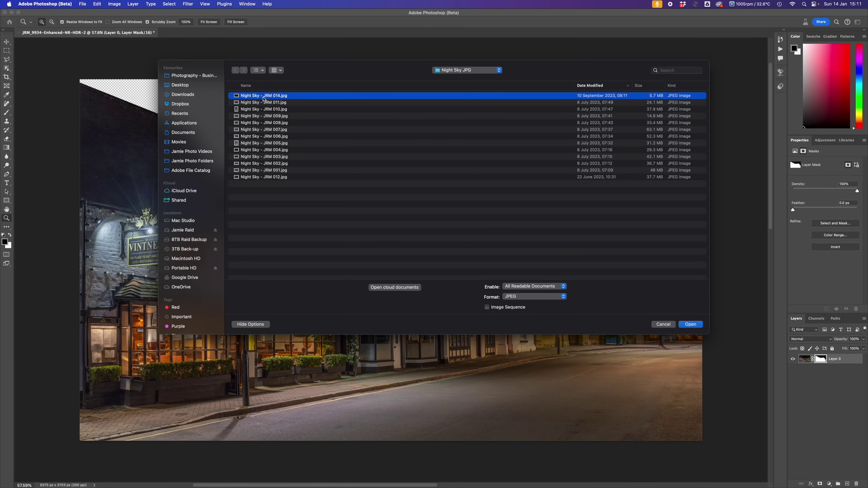
double_click(264, 98)
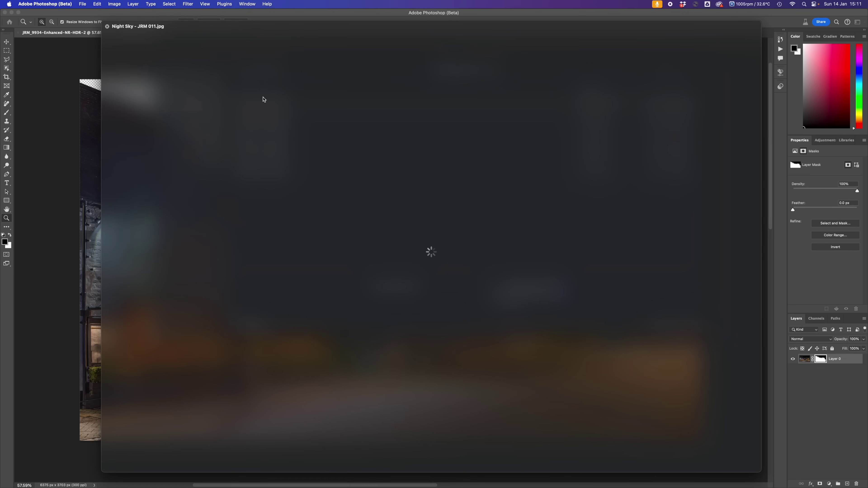
key("Down")
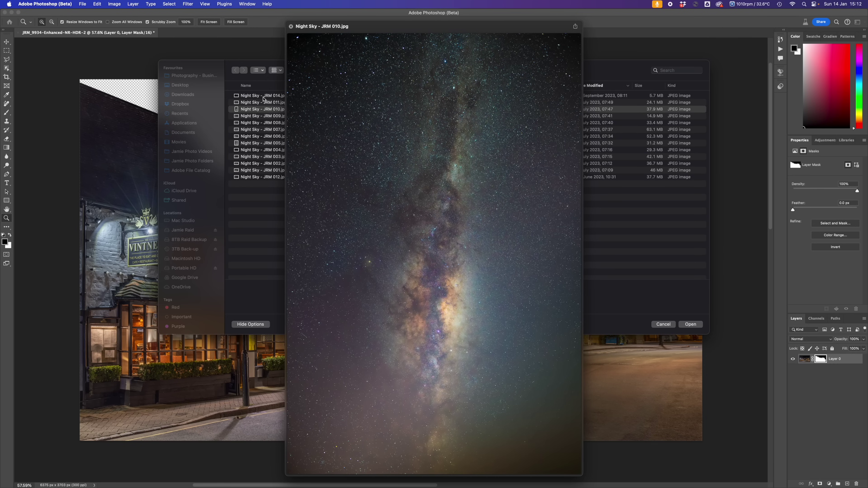
key("Down")
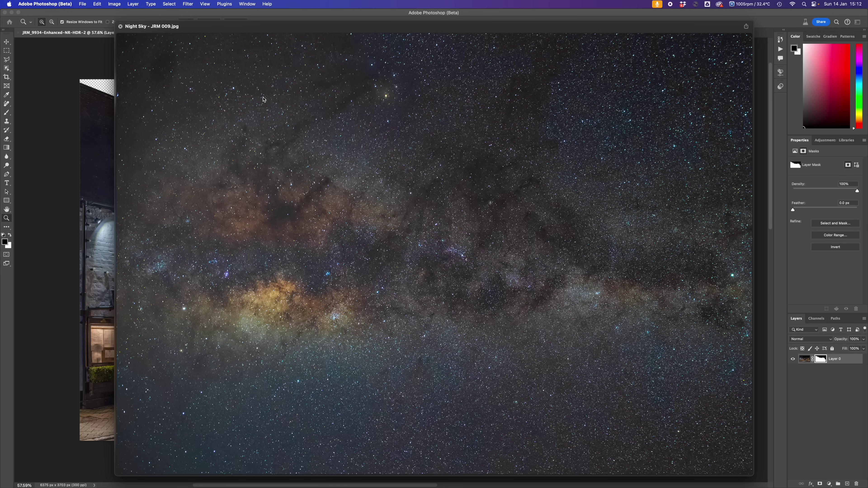
key("Up")
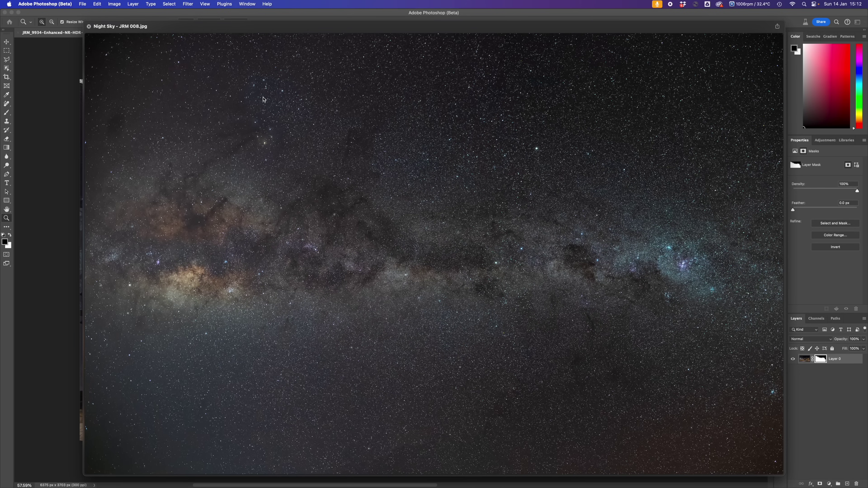
key("Up")
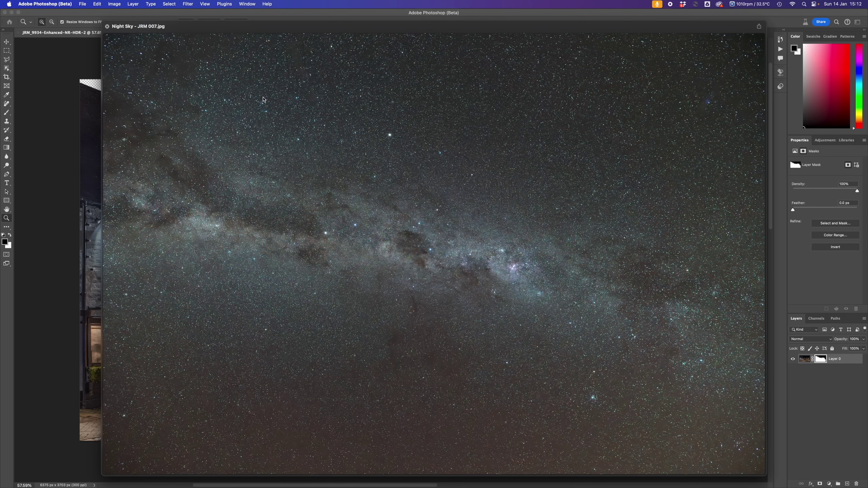
key("Up")
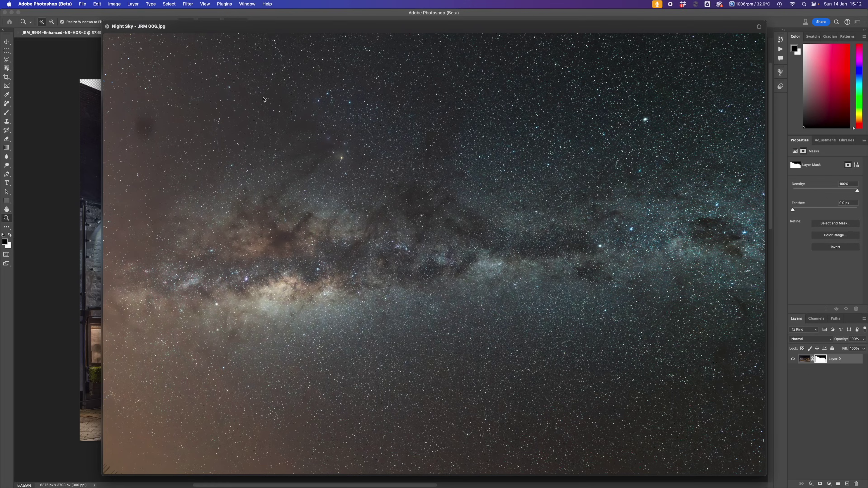
- Preview the night sky photos JRM 006 through JRM 001 and JRM 012 to compare them as replacement skies
key("Up")
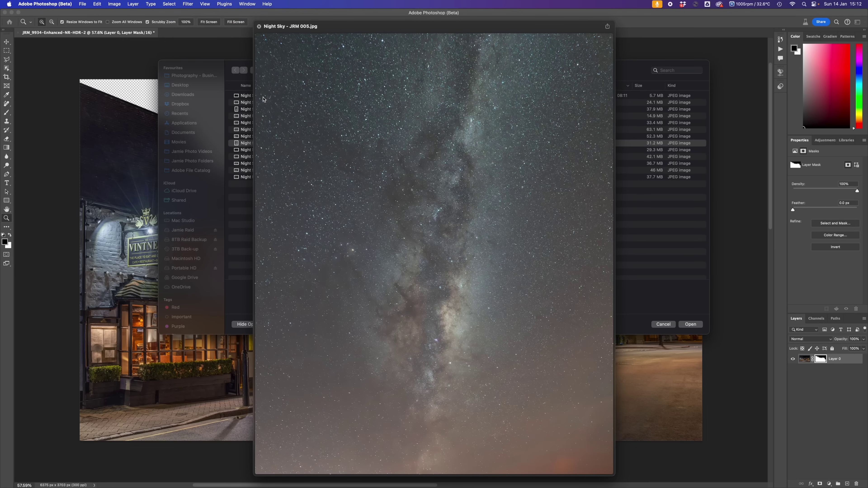
key("Up")
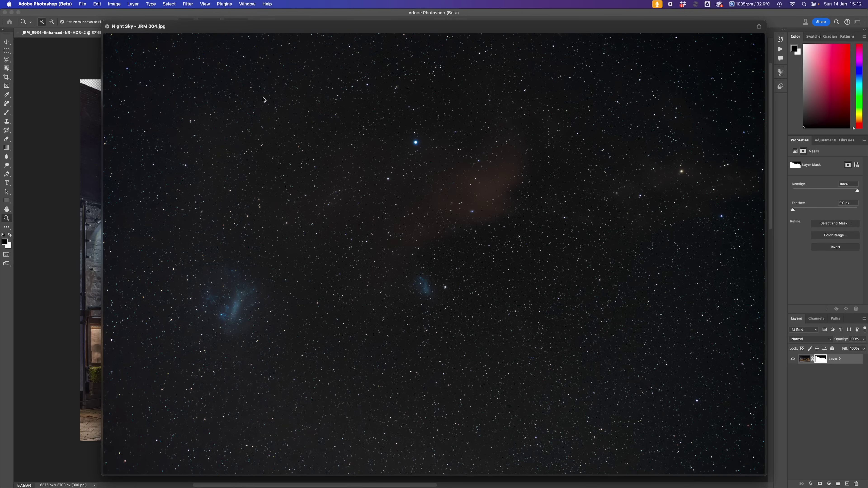
key("Up")
key("Up")
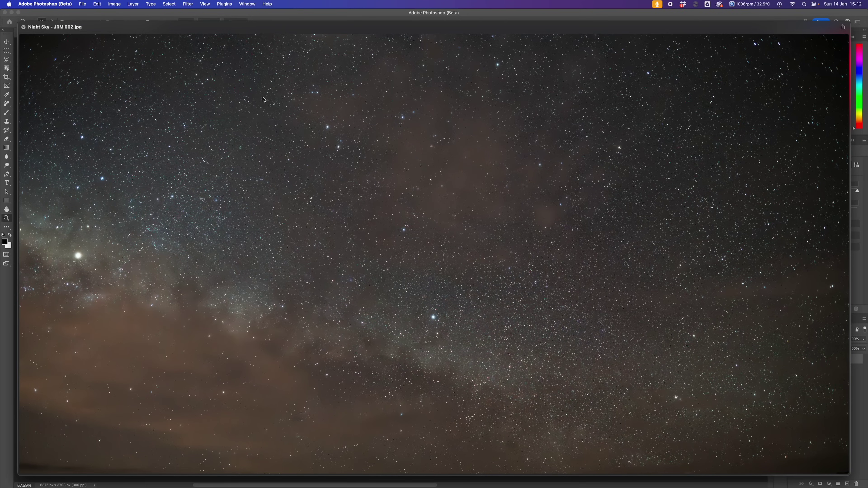
key("Up")
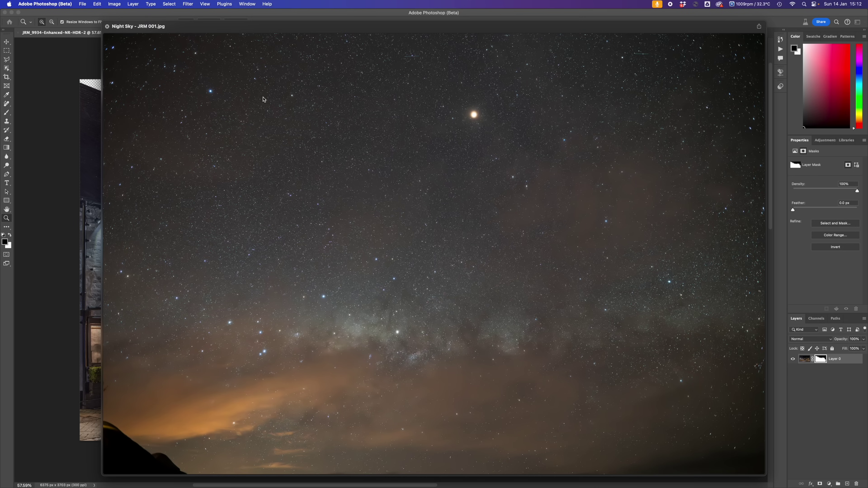
left_click(108, 27)
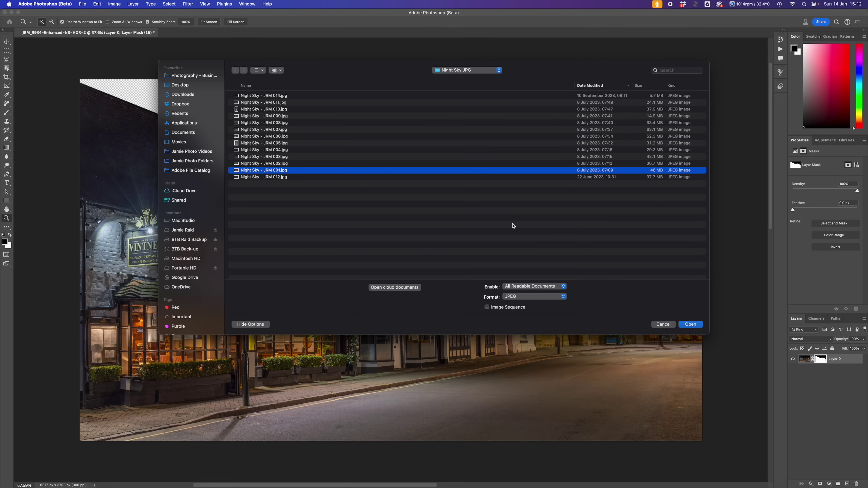
left_click(289, 178)
key("space")
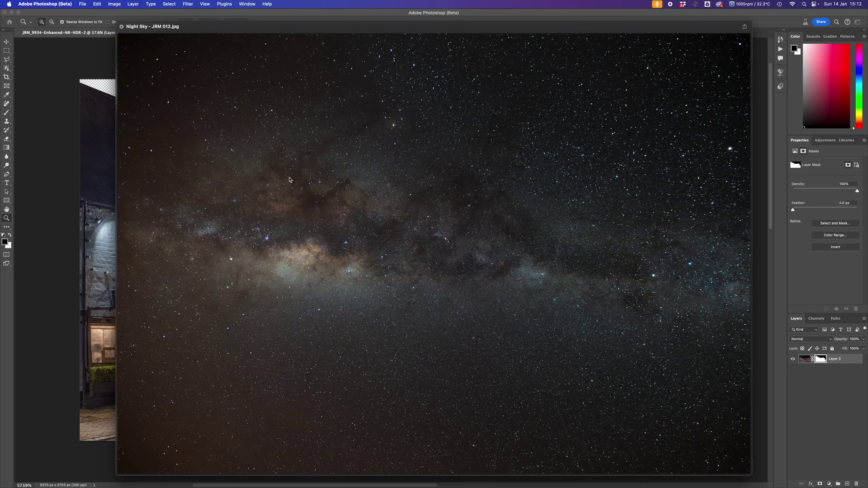
key("space")
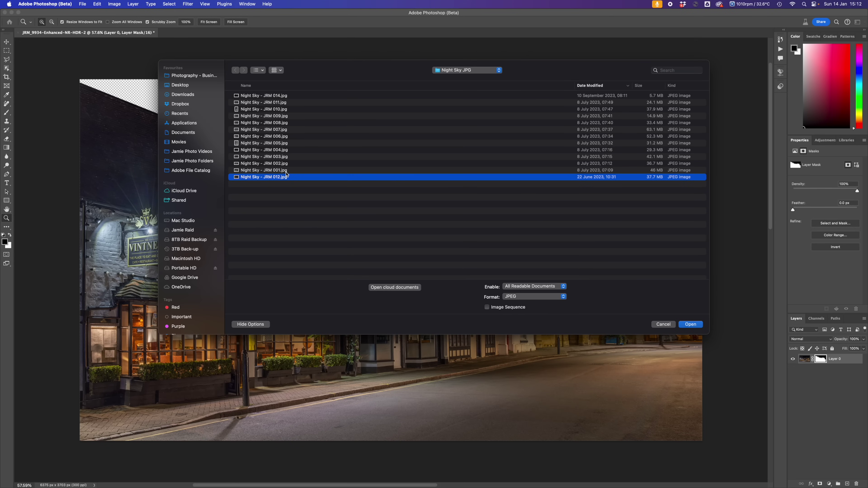
- Open "Night Sky - JRM 001.jpg" as a separate document alongside the street photo
left_click(286, 171)
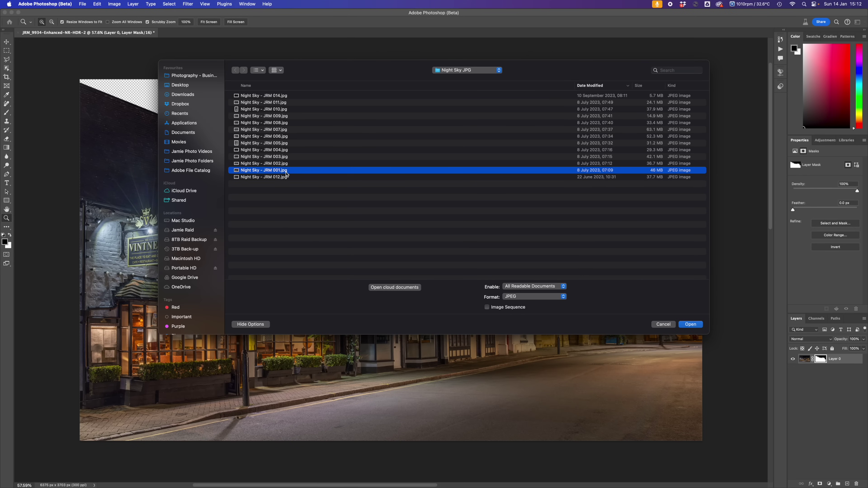
left_click(689, 324)
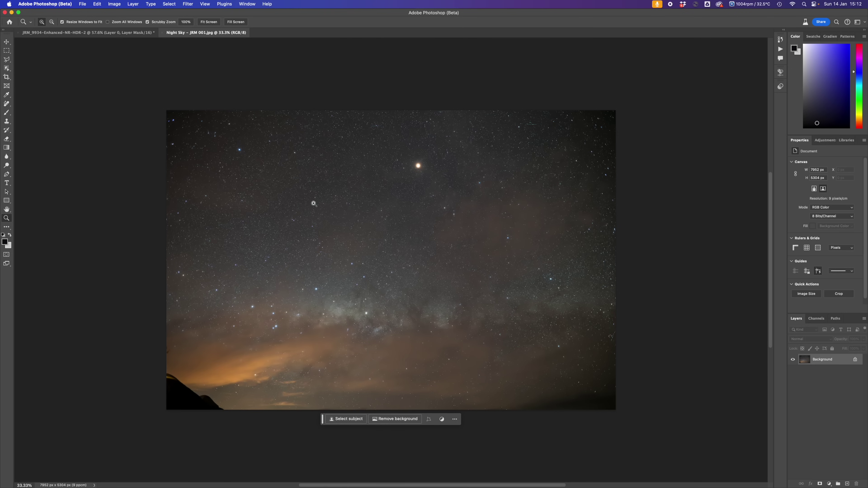
left_click(118, 34)
left_click(177, 34)
- Select the entire night sky image and copy it
key("super+a")
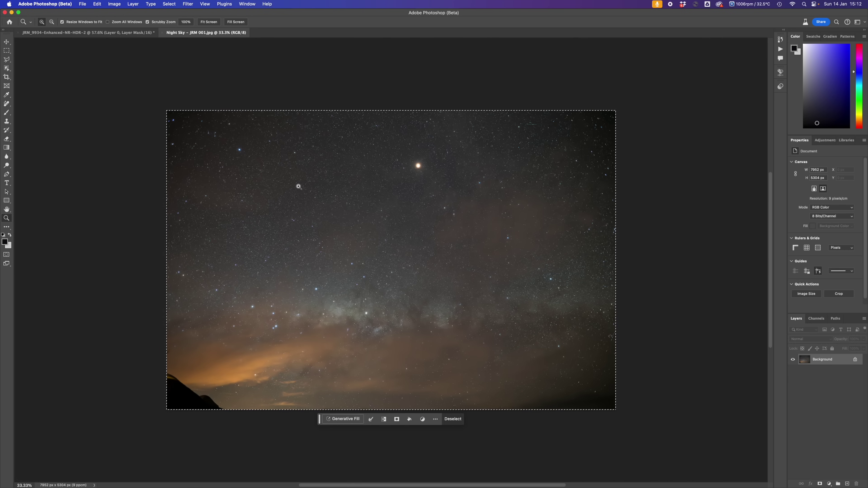
left_click(96, 4)
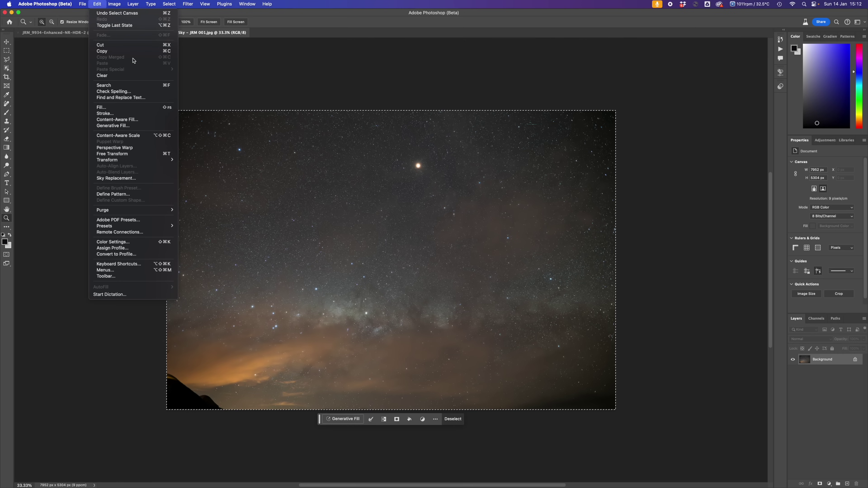
left_click(98, 5)
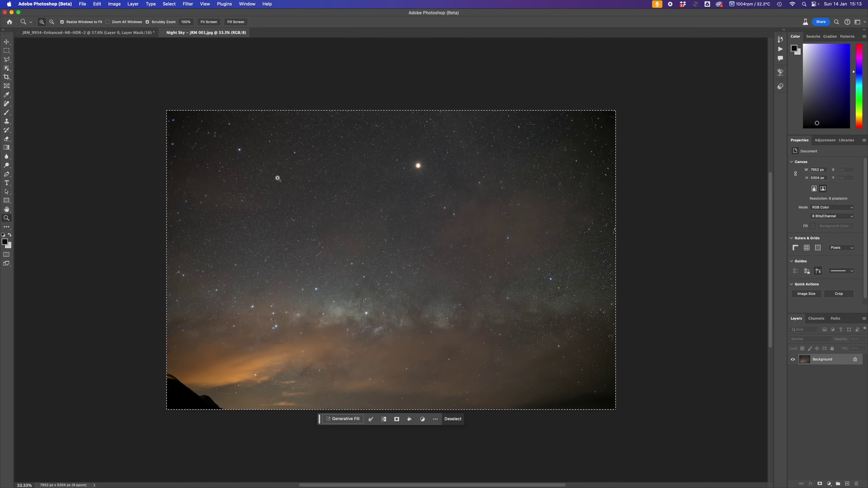
- Paste the sky into the street photo, accepting the colour profile conversion, and place its layer beneath the masked Layer 0
left_click(130, 34)
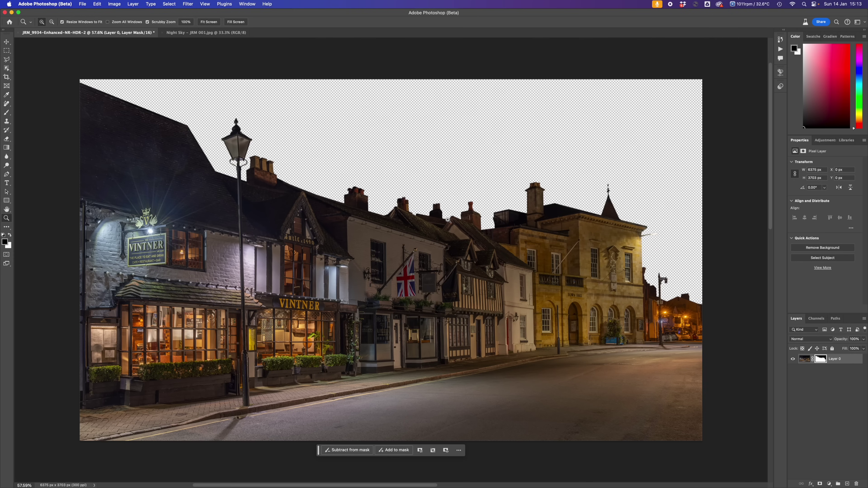
key("super+v")
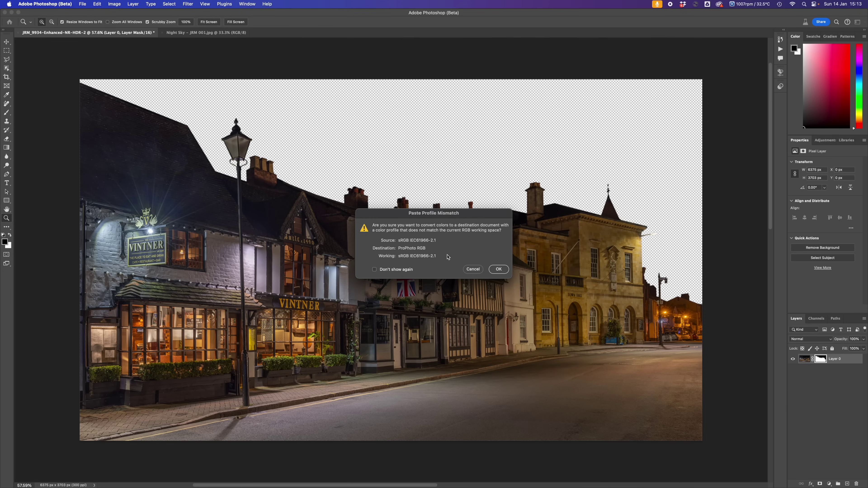
left_click(498, 270)
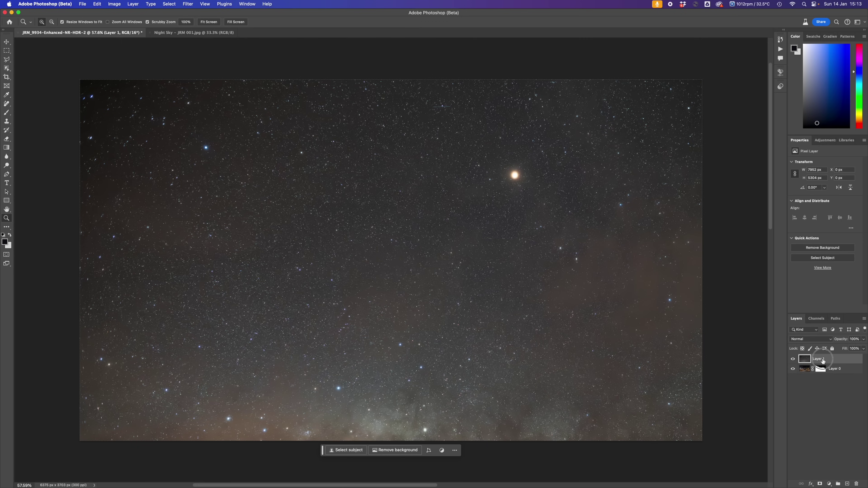
left_click_drag(822, 361, 822, 372)
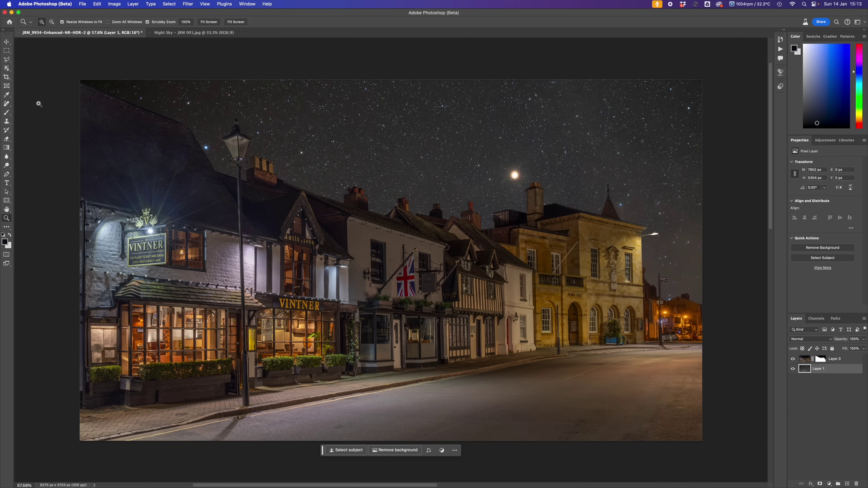
- Reposition the sky layer with the Move tool so the brighter Milky Way band sits just above the rooftops
left_click(7, 43)
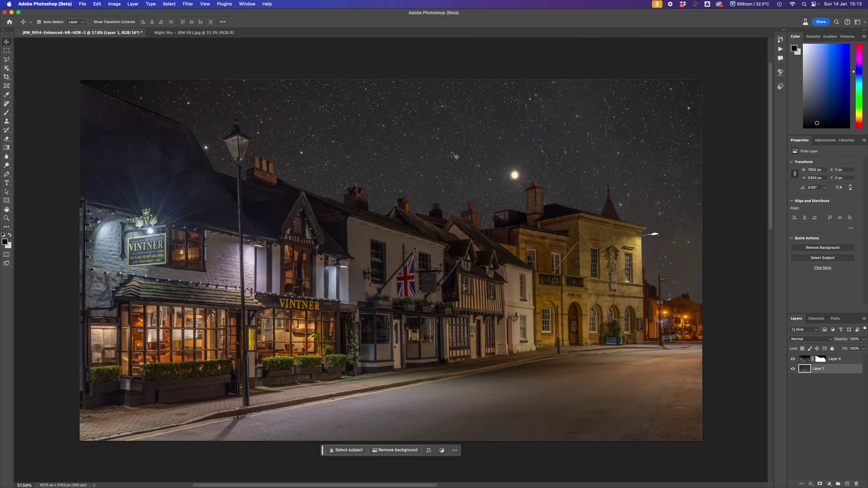
left_click_drag(451, 149, 343, 127)
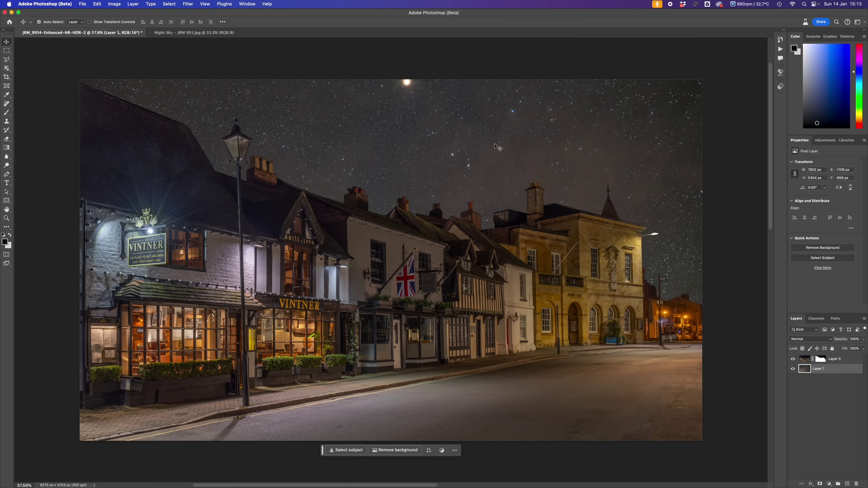
left_click_drag(499, 147, 496, 118)
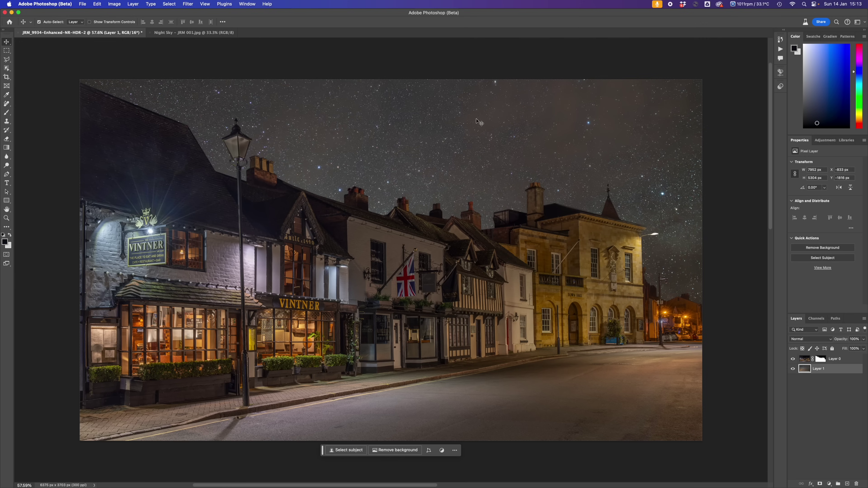
left_click_drag(438, 164, 439, 95)
left_click_drag(432, 129, 432, 91)
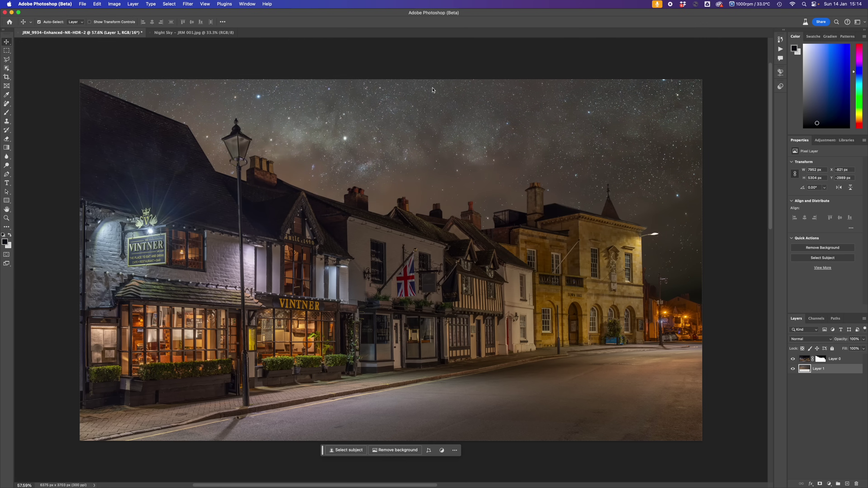
mouse_move(431, 136)
left_mouse_down()
mouse_move(430, 106)
mouse_move(431, 138)
left_mouse_up()
left_click(115, 4)
mouse_move(123, 23)
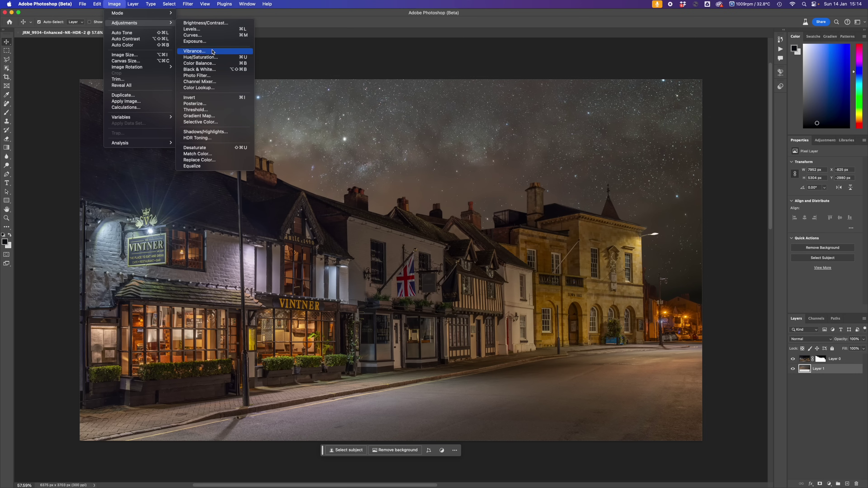
left_click(213, 23)
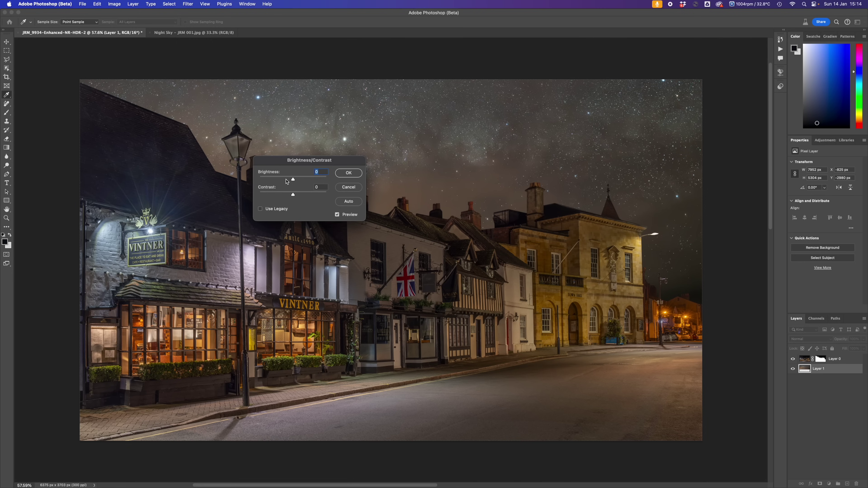
left_click_drag(288, 182, 270, 180)
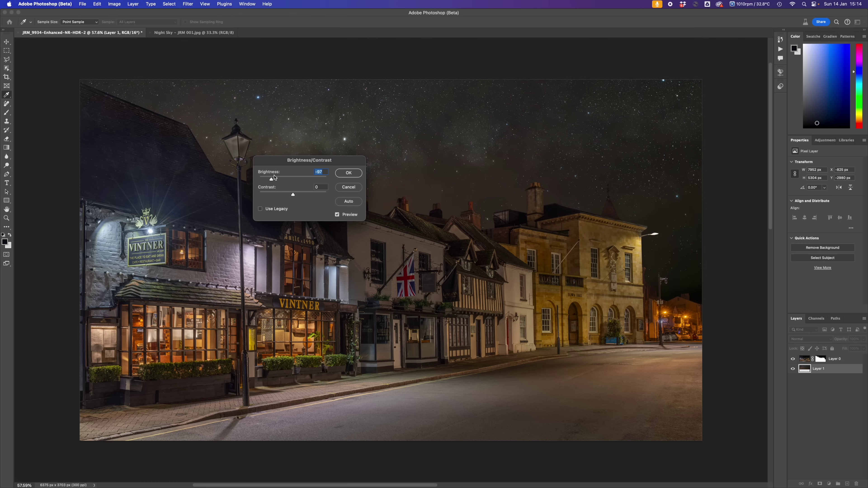
left_click(347, 187)
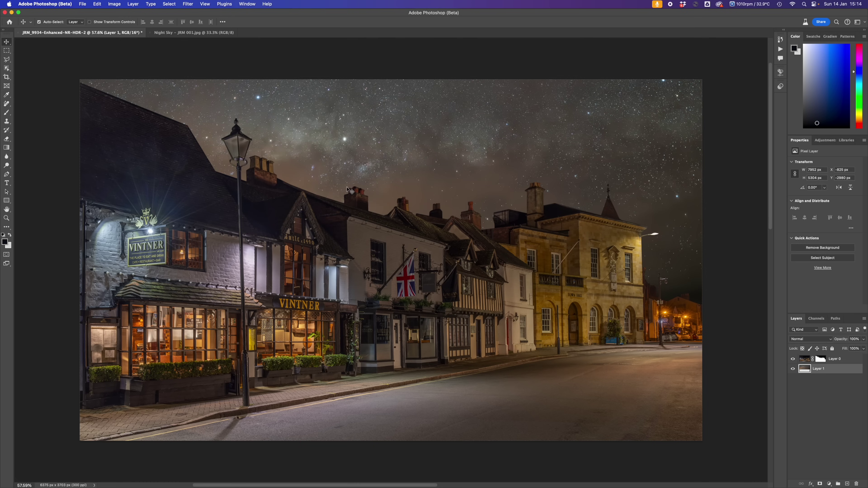
- Apply a Hue/Saturation adjustment to the sky layer with Saturation at +25, fine-tuning the lightness close to neutral
left_click(114, 3)
mouse_move(121, 24)
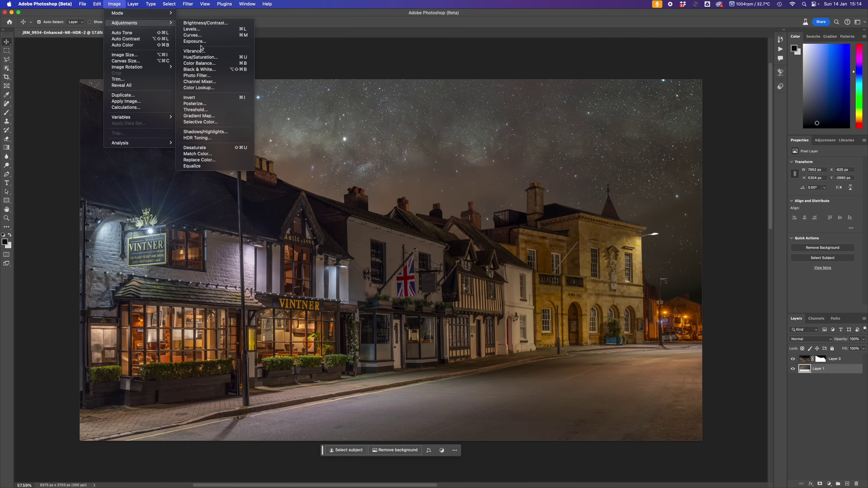
left_click(205, 57)
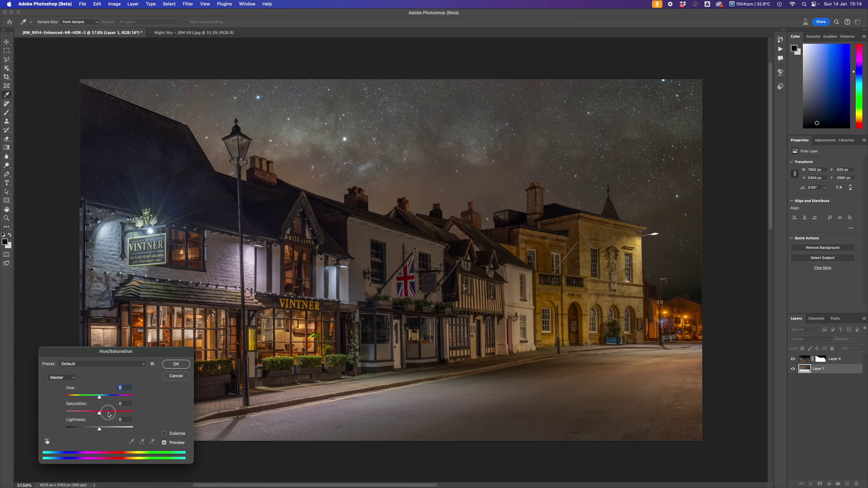
left_click_drag(100, 413, 107, 413)
left_click_drag(98, 430, 84, 431)
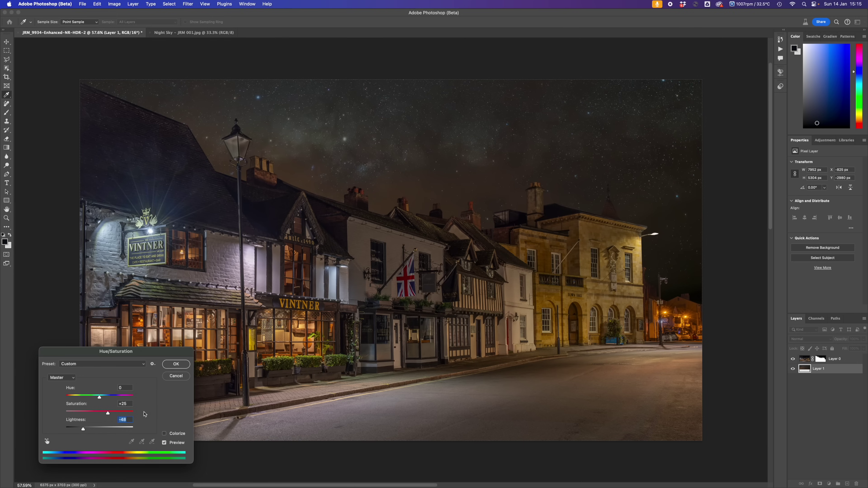
left_click(97, 429)
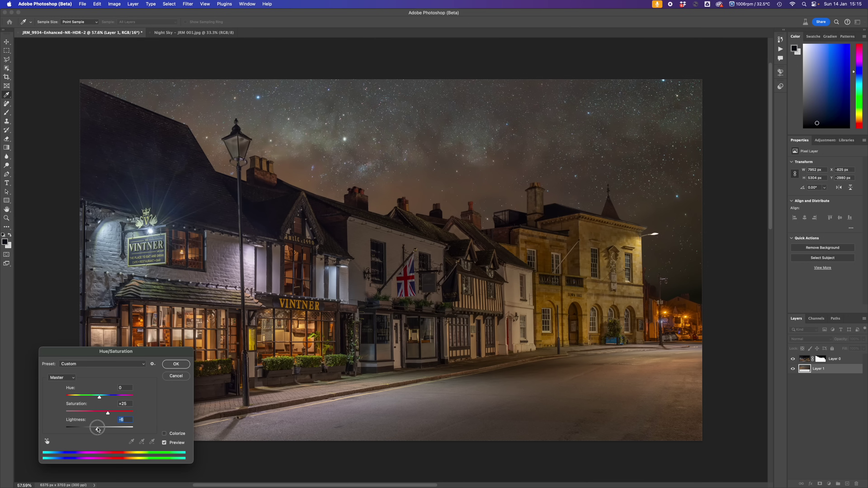
left_click_drag(98, 429, 99, 430)
left_click(175, 364)
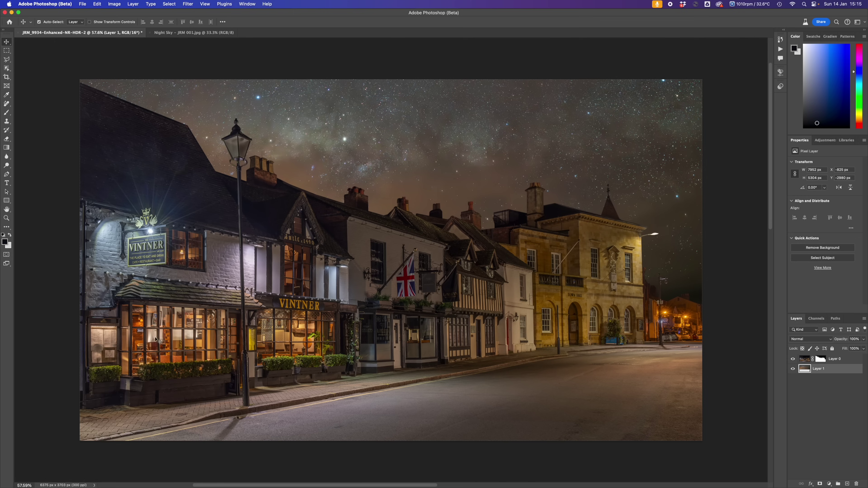
- Apply a Brightness/Contrast adjustment to the sky layer with Brightness at -100 and Contrast at 19
left_click(116, 4)
mouse_move(124, 25)
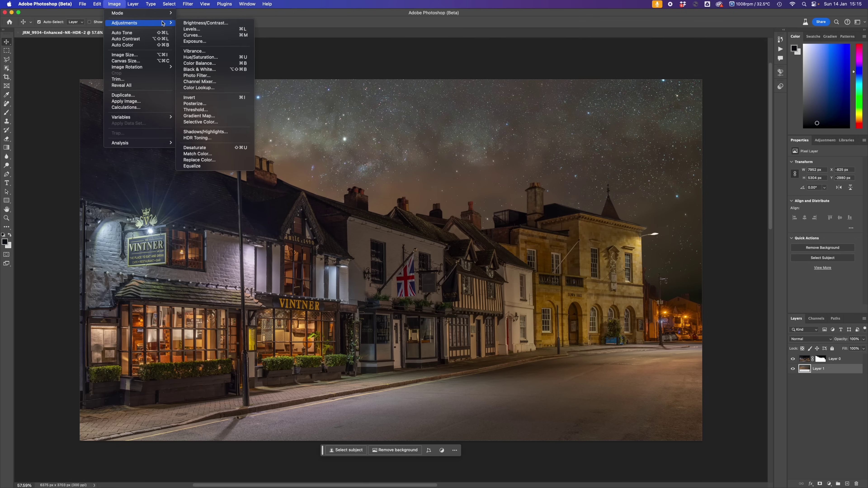
left_click(199, 24)
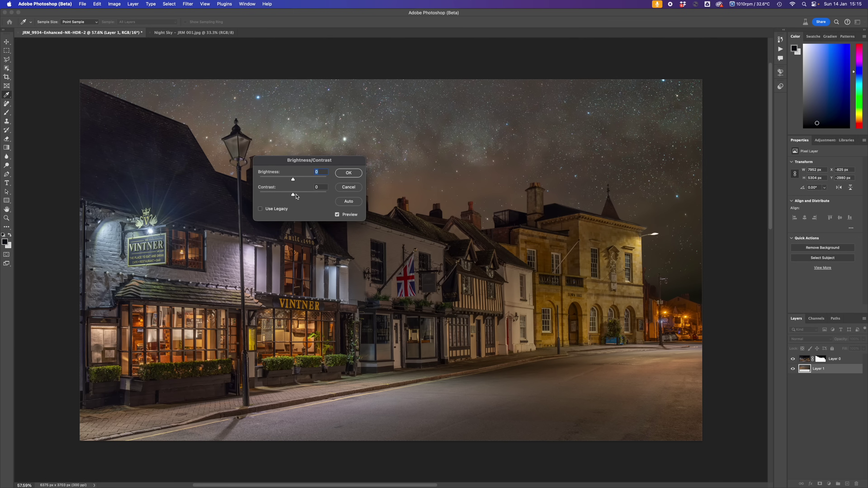
left_click_drag(297, 196, 271, 178)
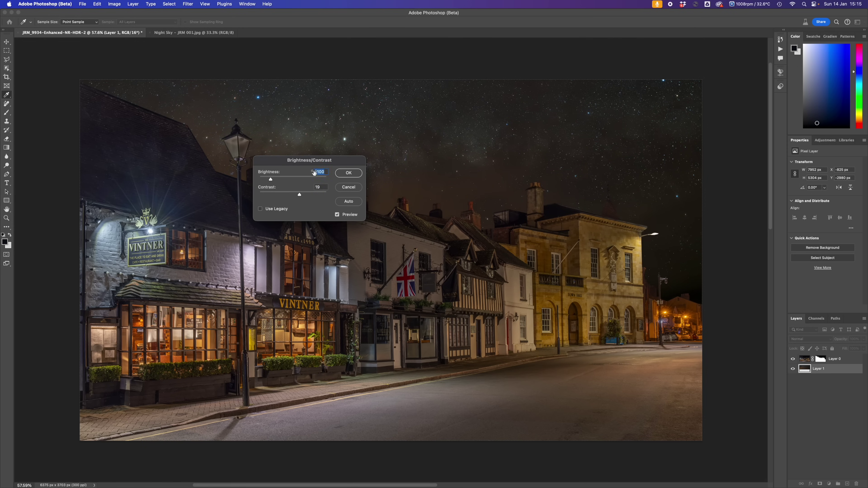
left_click(348, 173)
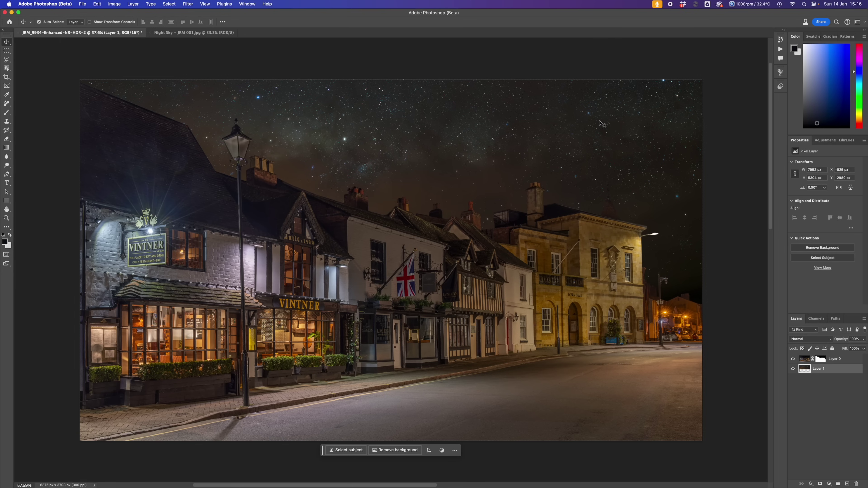
- Merge the visible street and sky layers into a single layer
right_click(830, 369)
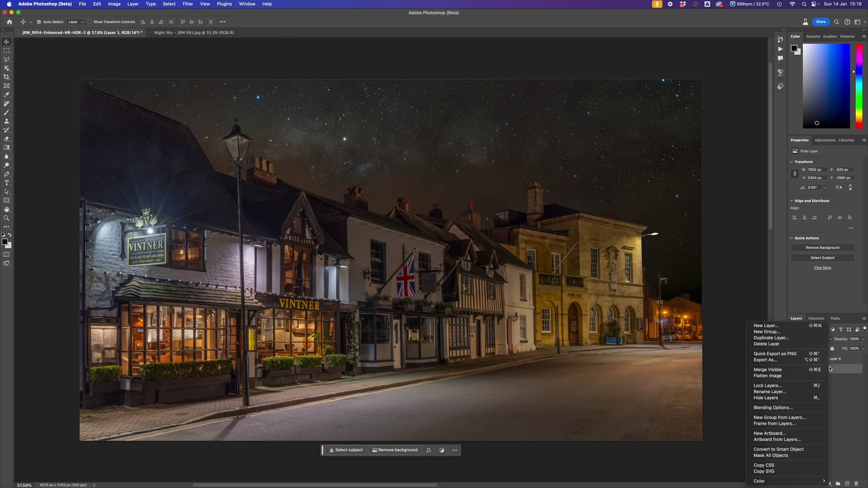
left_click(790, 371)
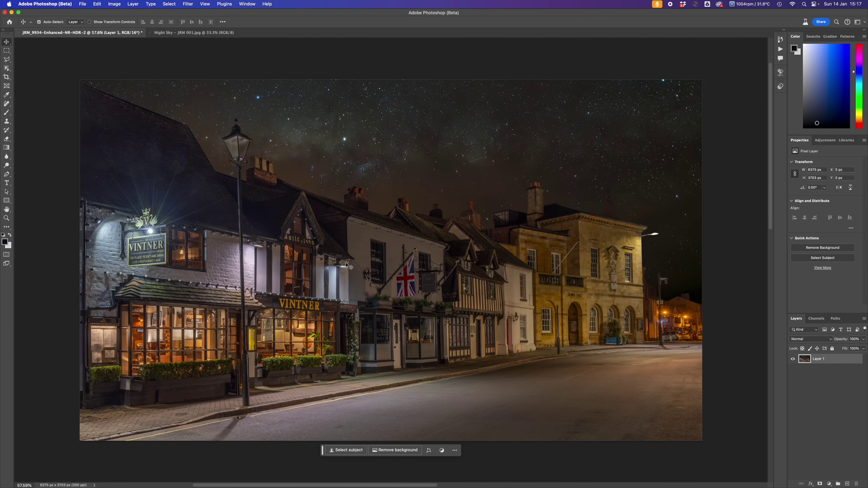
- Close the merged street composite and save its changes
left_click(83, 4)
left_click(99, 47)
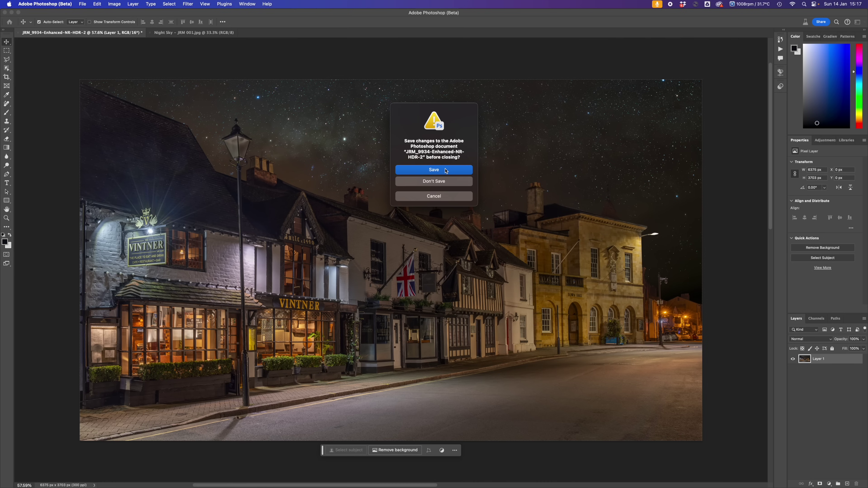
left_click(446, 170)
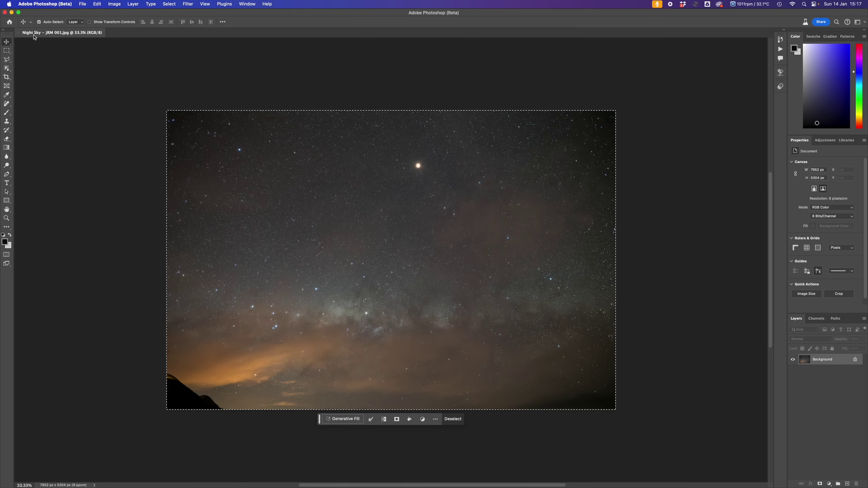
- Switch to Lightroom Classic and show the saved composite full screen for developing
left_click(9, 22)
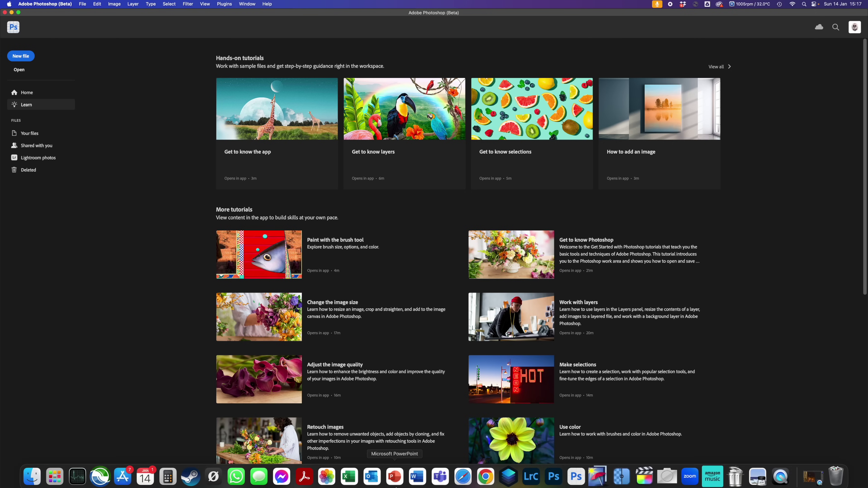
left_click(531, 485)
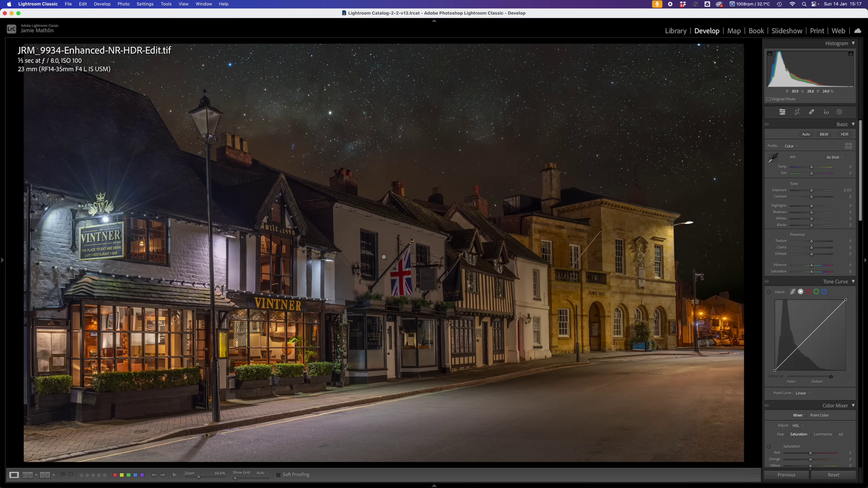
left_click(18, 13)
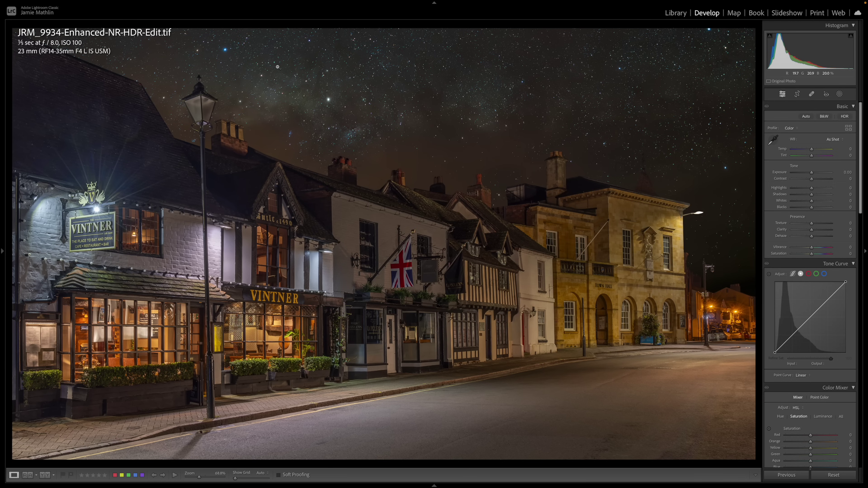
- Create a slightly tilted linear gradient mask fading from the top of the sky down past the rooftops
left_click(839, 94)
key("m")
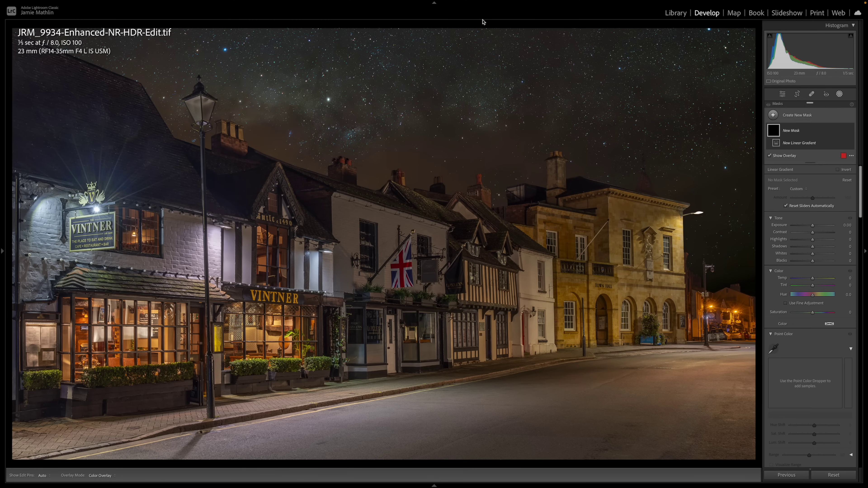
left_click_drag(455, 35, 429, 239)
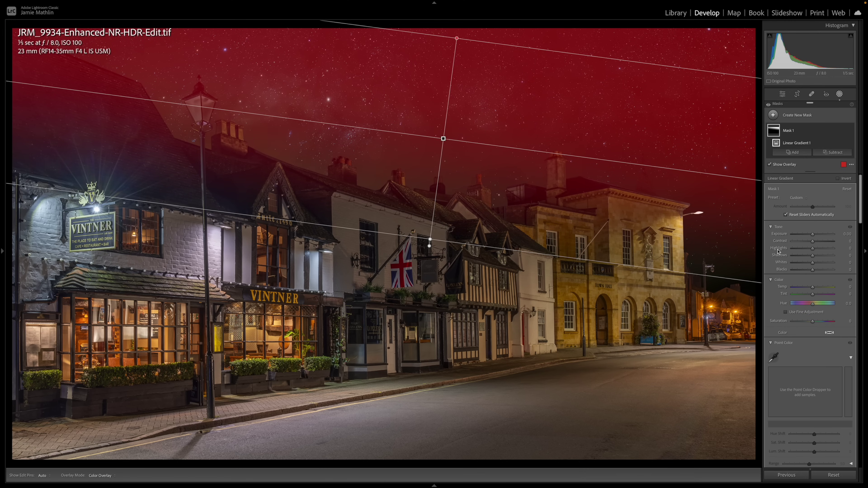
- Set the sky gradient's Exposure to -1.32, Contrast to -25 and Highlights to 32
mouse_move(813, 234)
left_mouse_down()
mouse_move(801, 234)
mouse_move(808, 243)
left_mouse_up()
scroll(822, 278, "down", 2)
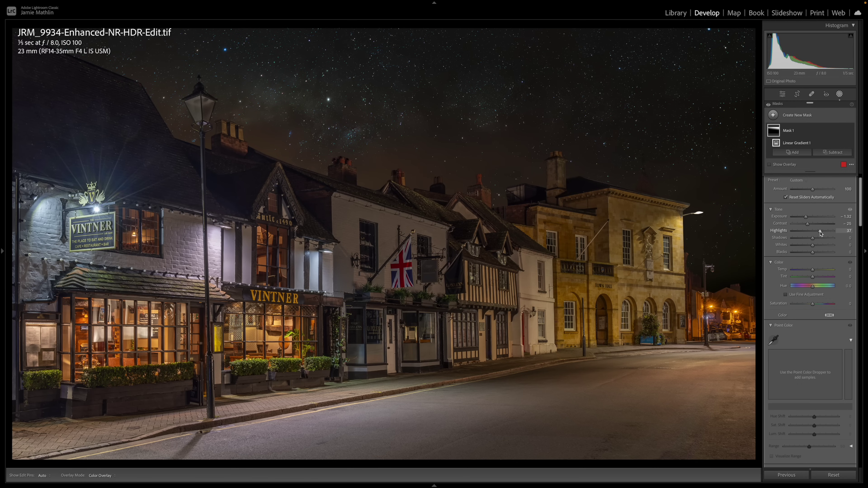
left_click_drag(819, 233, 819, 232)
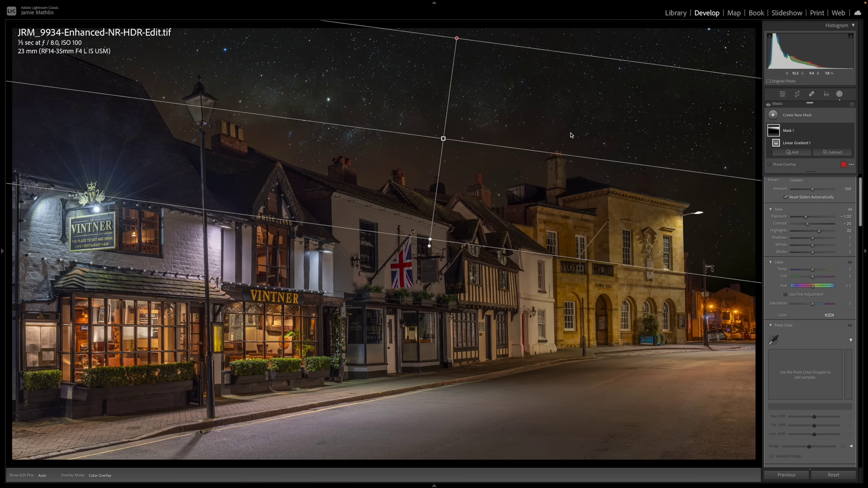
- Set the sky gradient's Clarity to 12 and its Dehaze to a slightly negative value
scroll(813, 331, "down", 20)
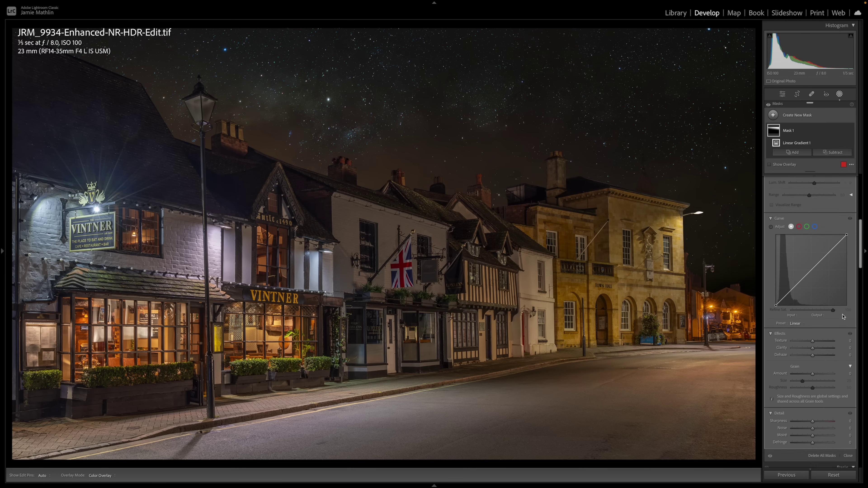
left_click(817, 336)
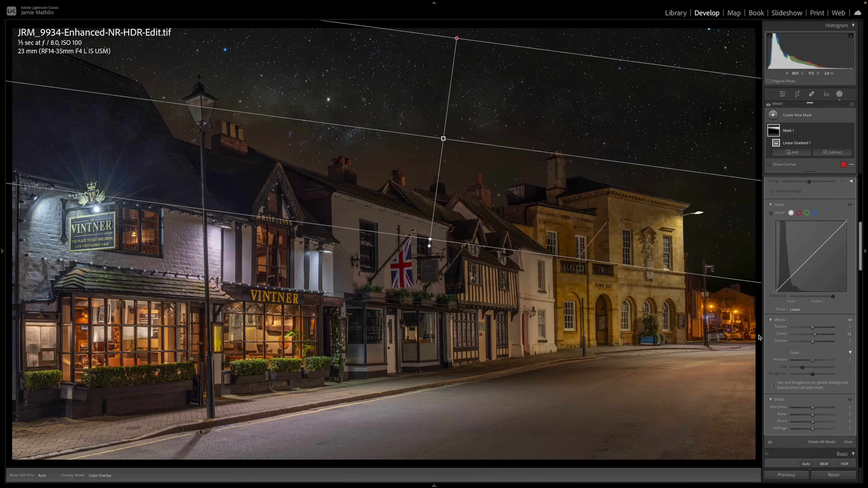
left_click(807, 342)
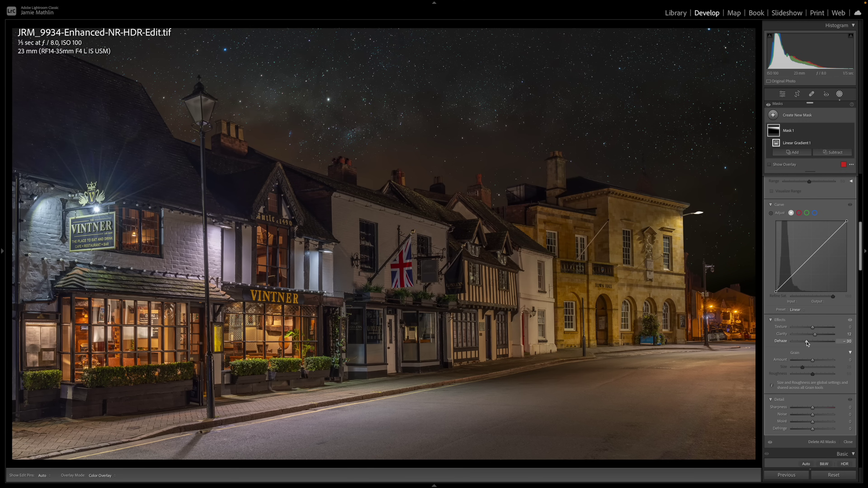
left_click_drag(807, 343, 809, 345)
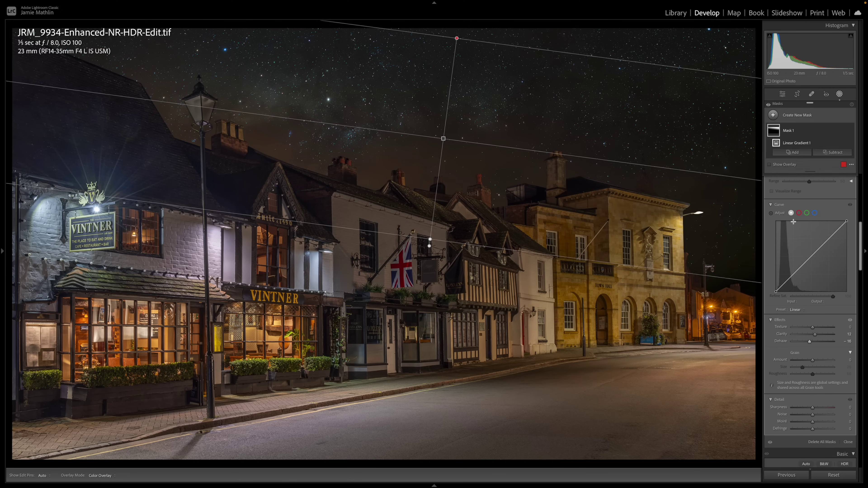
- Darken the sky gradient further by setting its Exposure to -1.62
scroll(795, 226, "up", 5)
scroll(797, 227, "up", 5)
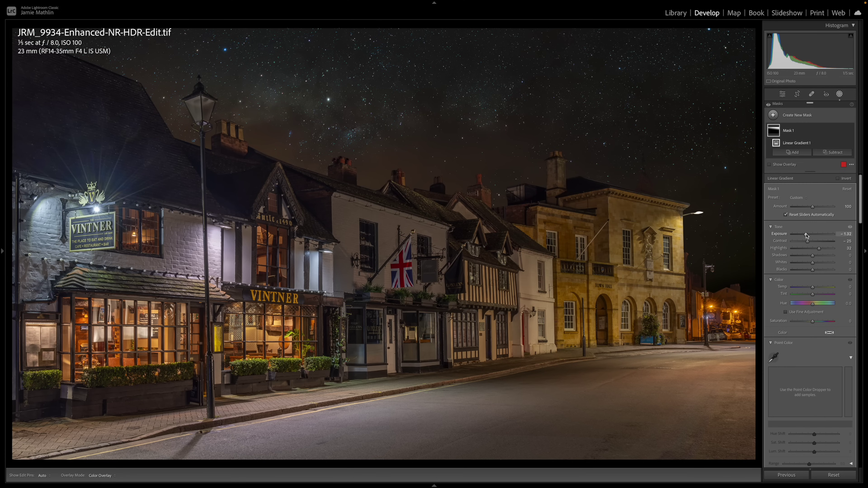
left_click_drag(806, 235, 805, 235)
- Duplicate the sky mask, shorten the copy's gradient over the upper-right sky, and set its Exposure to -1.84
right_click(442, 138)
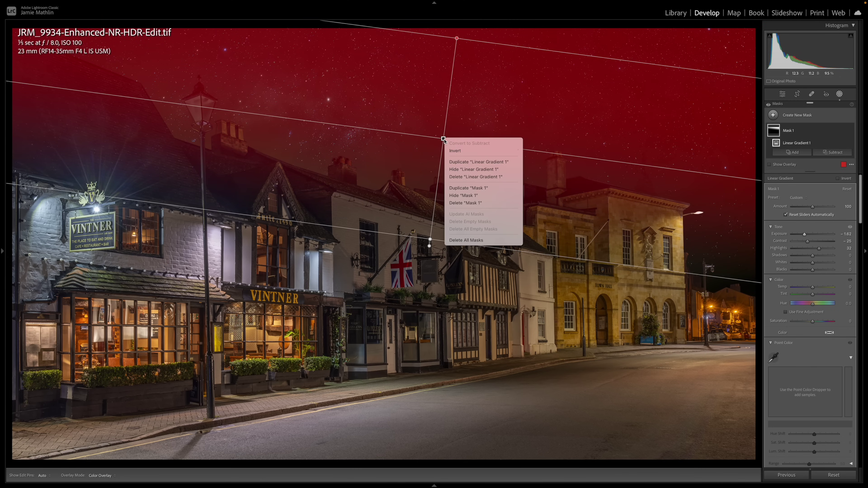
left_click(468, 189)
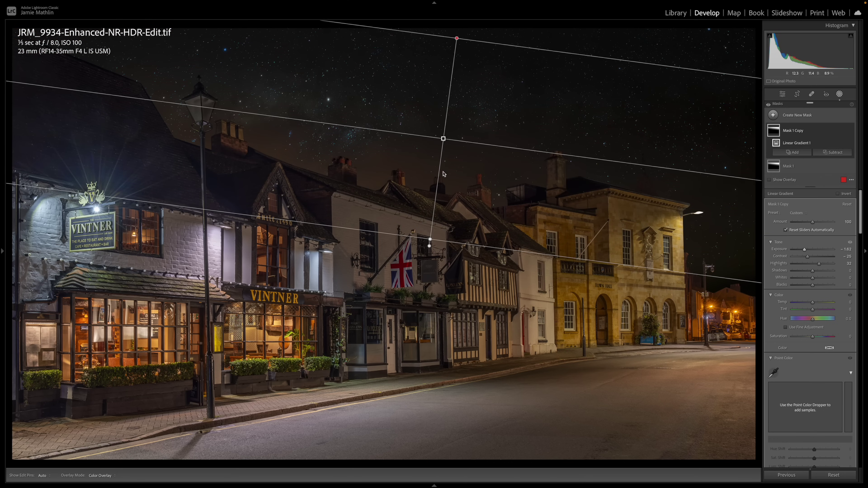
left_click_drag(430, 238, 438, 174)
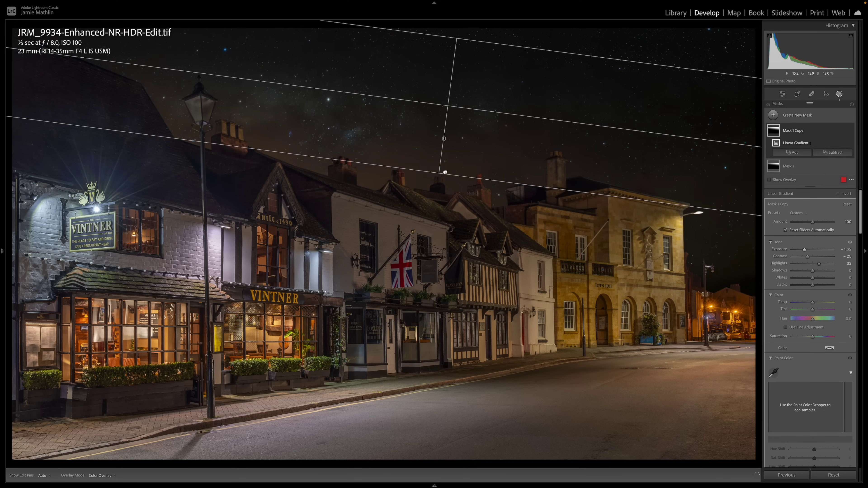
left_click_drag(447, 106, 578, 60)
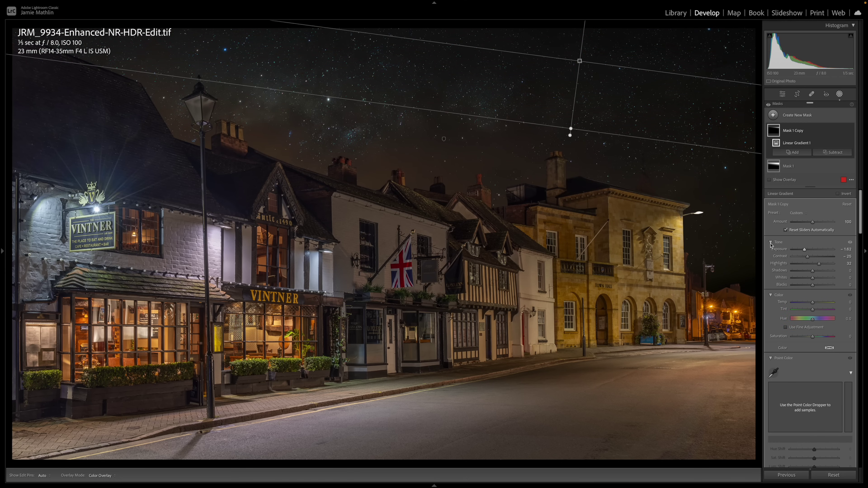
left_click_drag(803, 251, 804, 252)
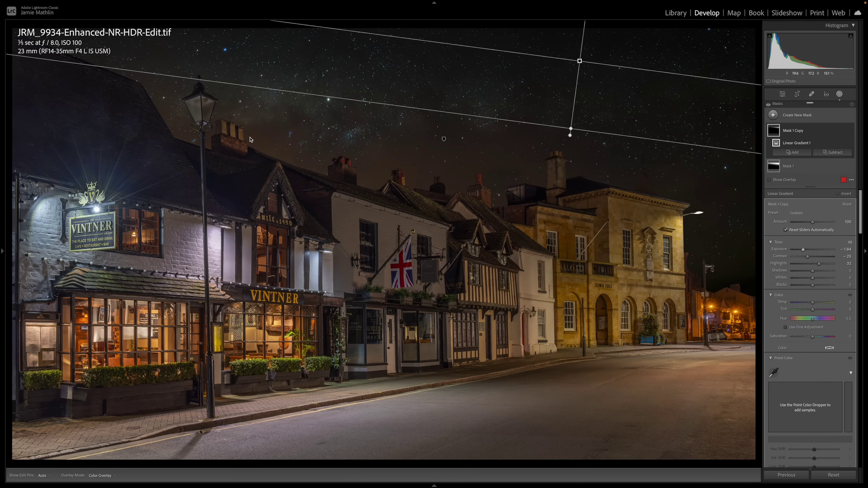
- Create a new brush mask with Feather 100, Flow 60 and Exposure -1.67
left_click(807, 115)
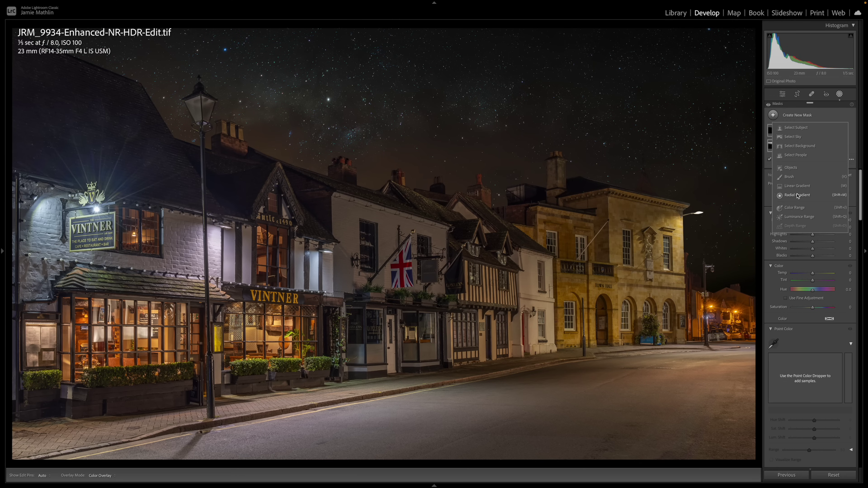
left_click(790, 176)
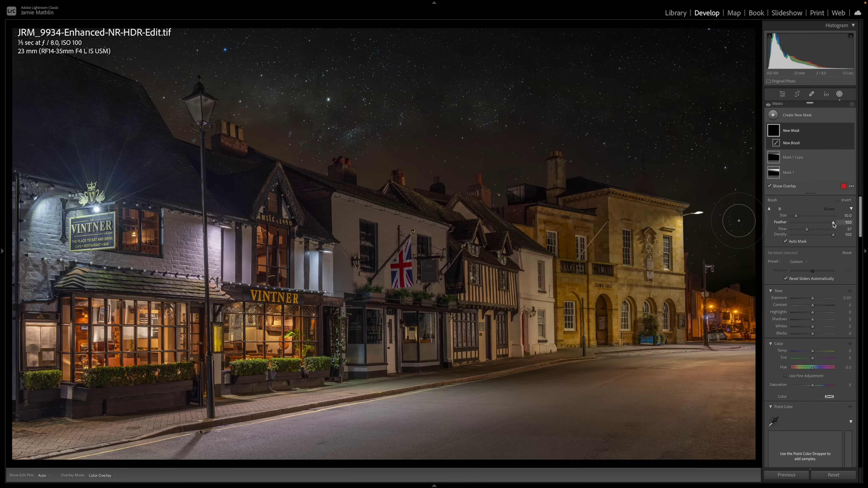
left_click_drag(807, 229, 817, 233)
key("bracketright")
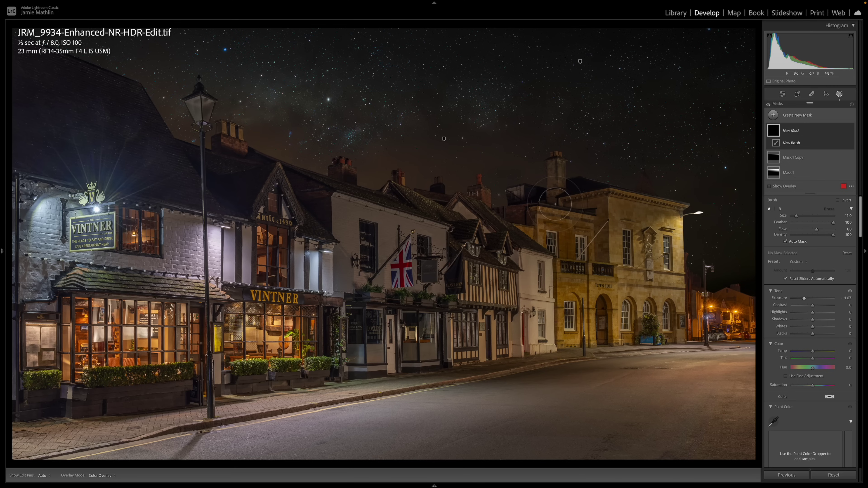
- Enlarge the brush to size 16 and paint over the town hall's tall chimney and adjoining roof
key("bracketright")
key("bracketright")
key("bracketright")
key("bracketright")
key("bracketright")
key("h")
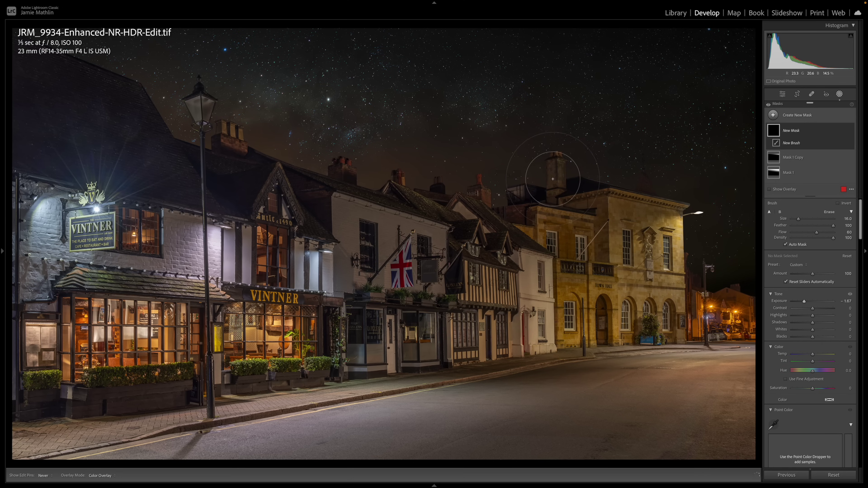
left_click_drag(552, 178, 553, 188)
key("h")
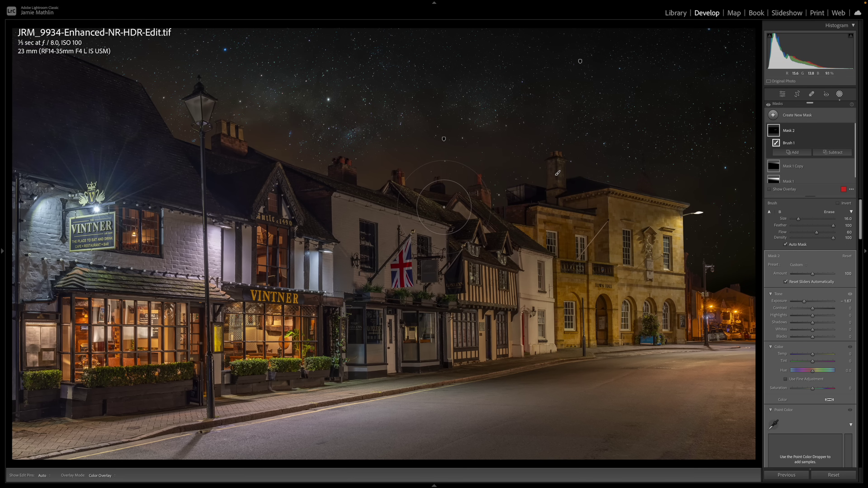
- Paint the darkening mask along the remaining rooftops and chimneys of the street
key("h")
key("h")
key("h")
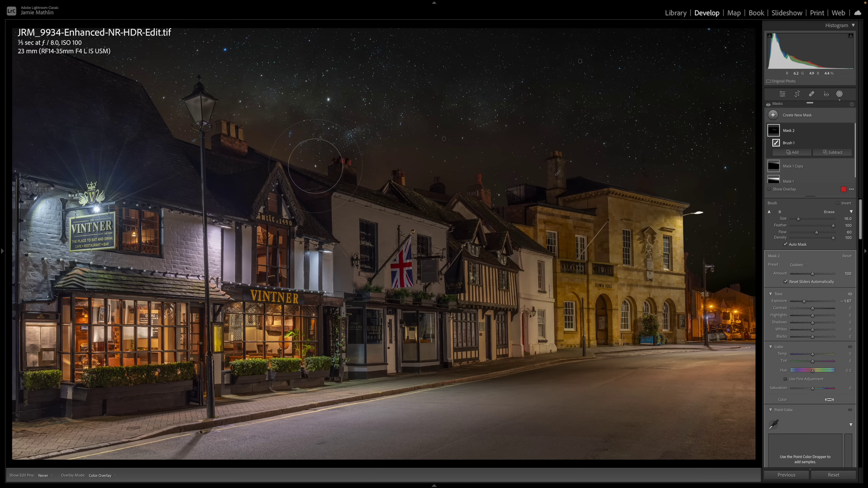
key("h")
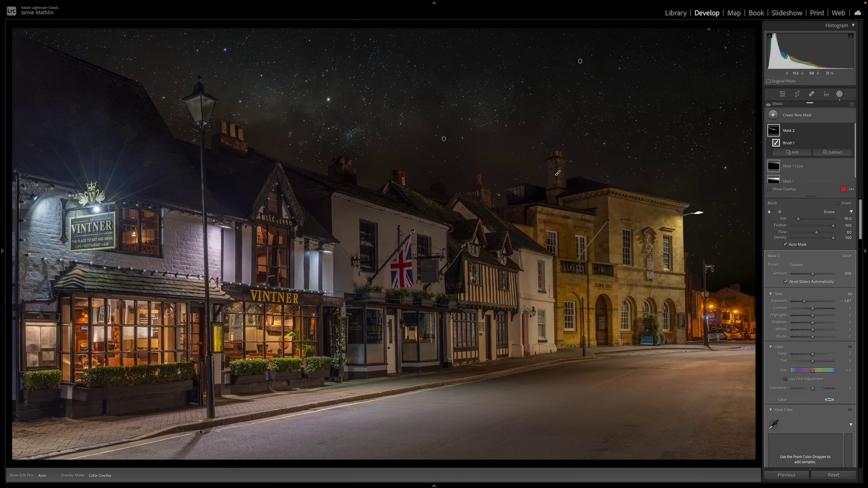
- Reduce the brush to size 2, turn off Auto Mask, and darken the small chimneys on the middle roofs
key("h")
key("h")
key("bracketleft")
key("bracketleft")
key("bracketleft")
key("bracketleft")
key("bracketleft")
key("h")
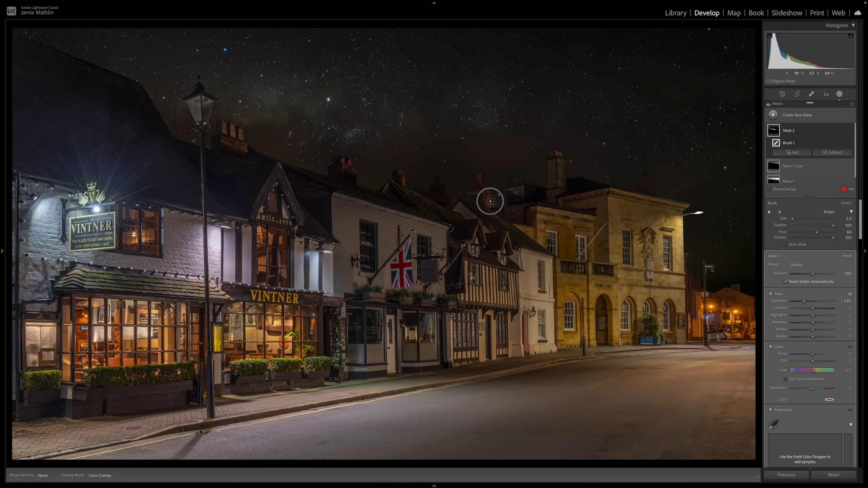
- Touch up the darkening on the town hall's chimney and the chimney stack beside the lamp post
key("h")
key("h")
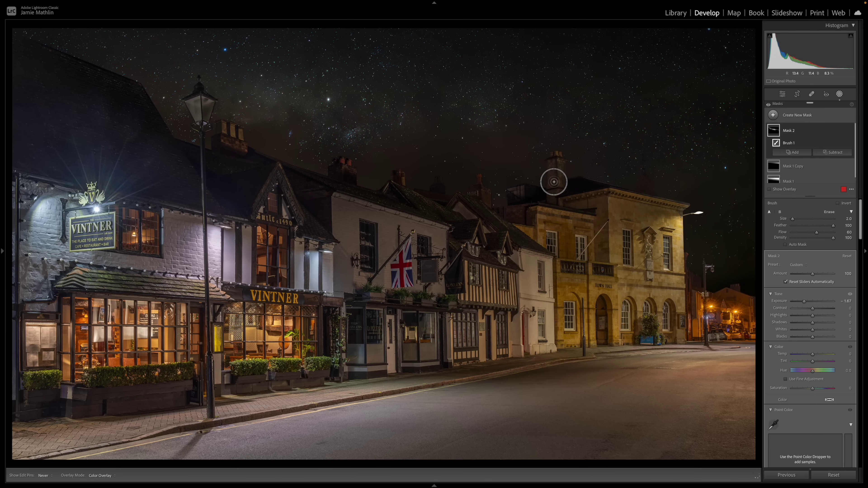
key("h")
key("h")
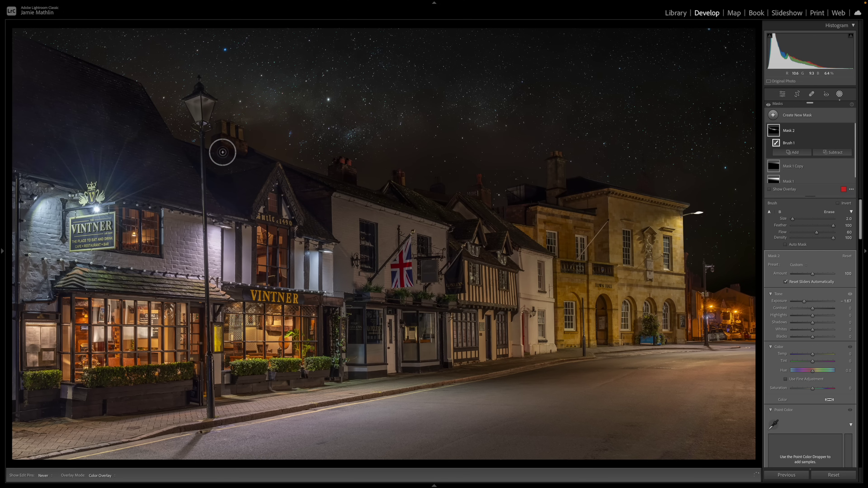
key("h")
- Create a radial gradient mask over the wall lamp beside the white house's red door
left_click(798, 115)
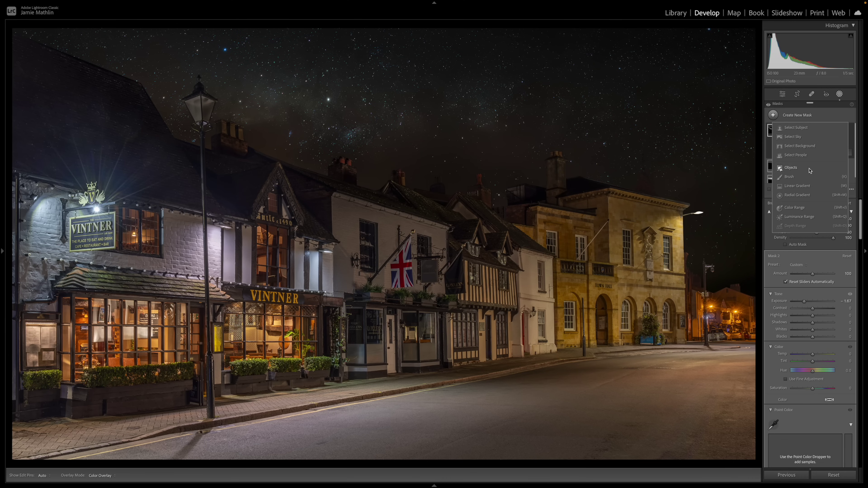
left_click(794, 196)
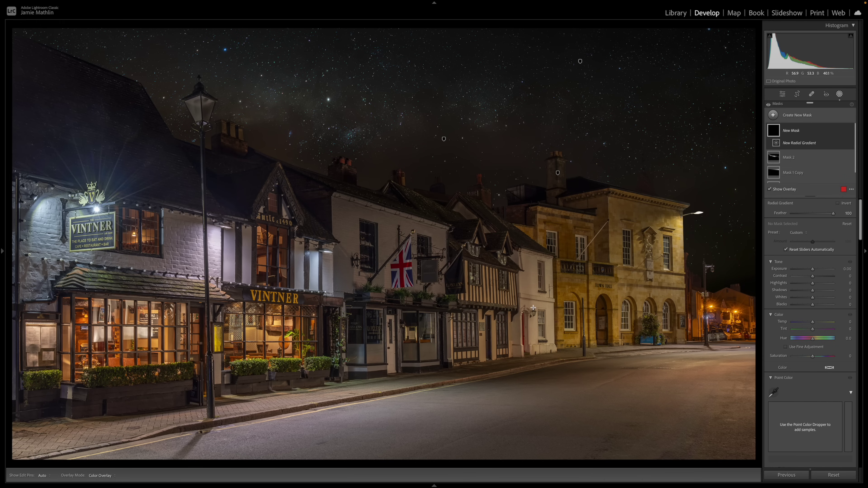
left_click_drag(533, 308, 536, 312)
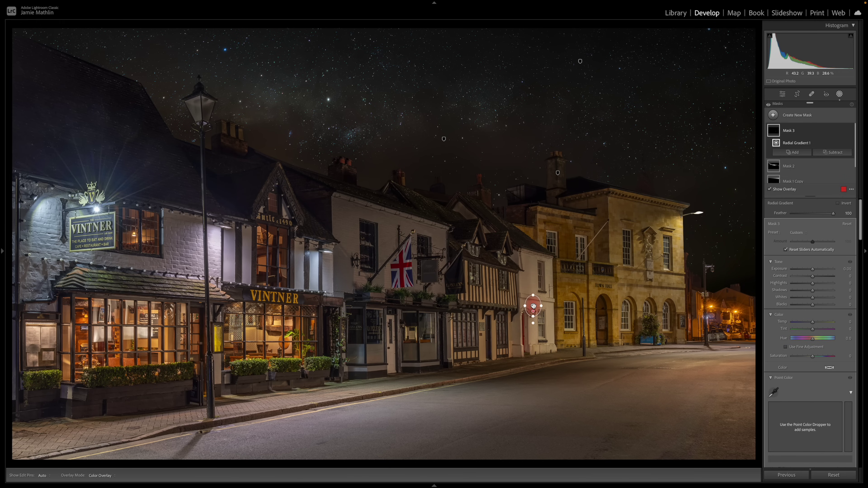
- Resize and centre the radial gradient to fit closely around the wall lamp's lantern, and set its exposure to 3.21
key("z")
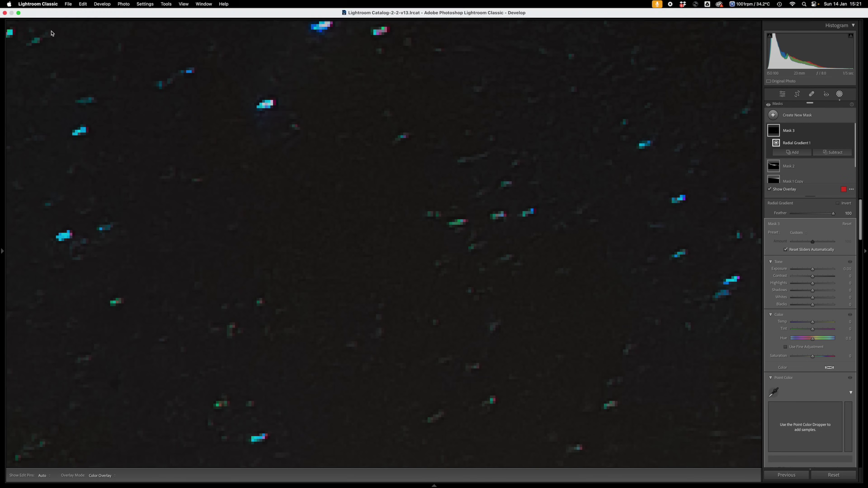
left_click_drag(479, 339, 193, 66)
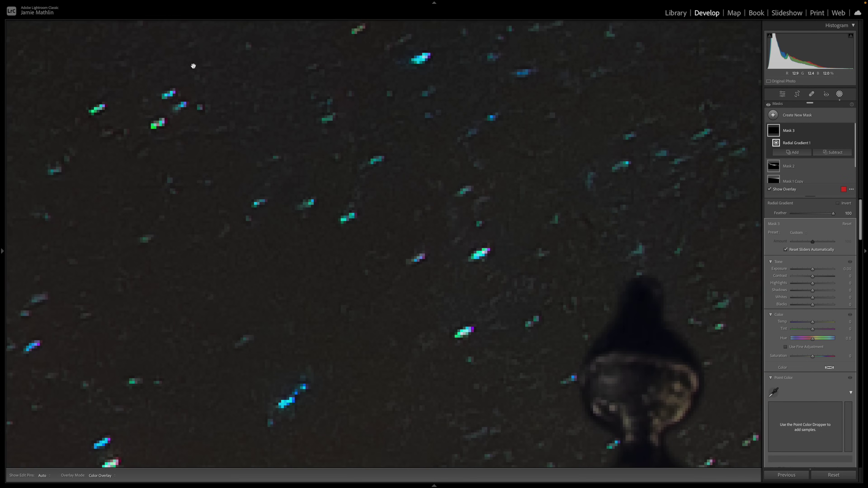
left_click(193, 68)
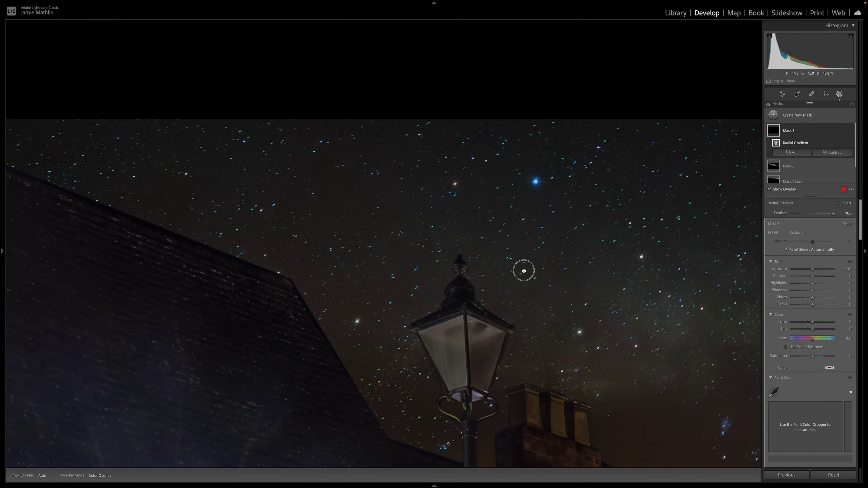
left_click(521, 270)
left_click(153, 124)
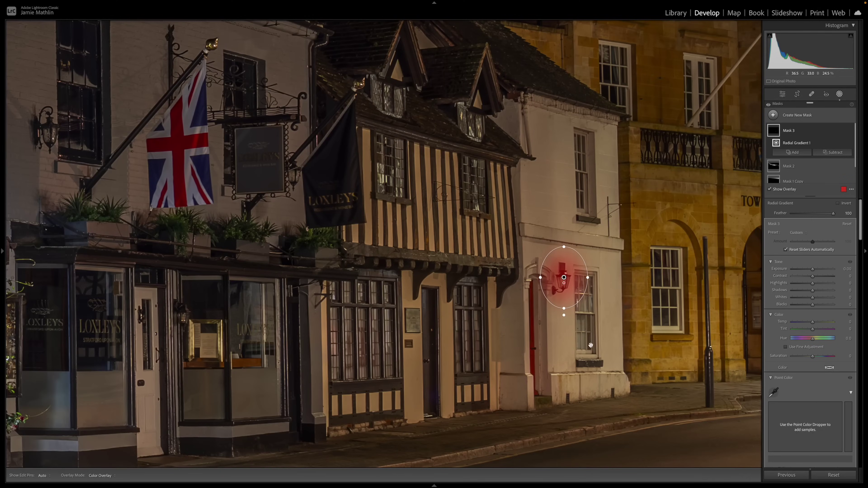
left_click(388, 334)
left_click_drag(388, 335, 366, 299)
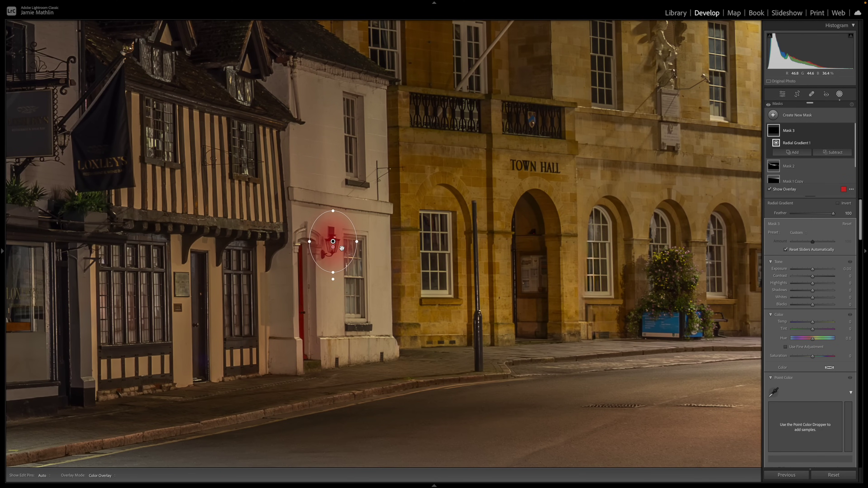
key("ctrl+equal")
key("ctrl+equal")
key("ctrl+equal")
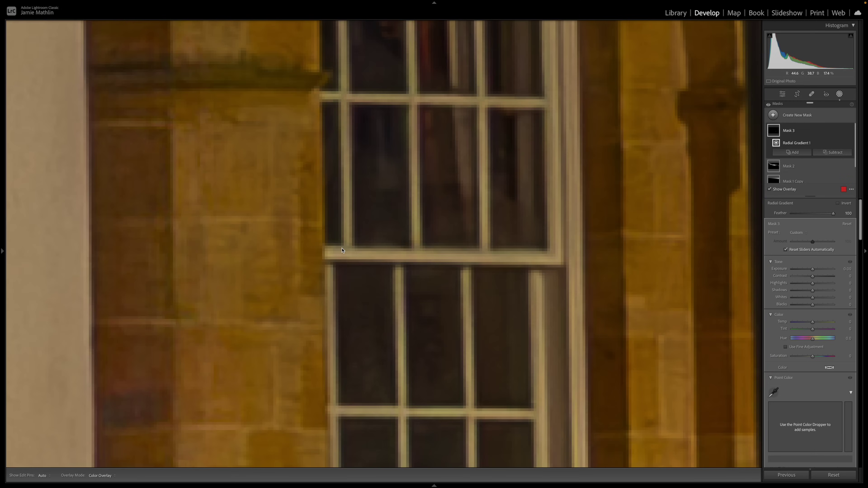
key("ctrl+minus")
key("ctrl+minus")
left_click_drag(473, 207, 645, 261)
left_click_drag(576, 211, 507, 209)
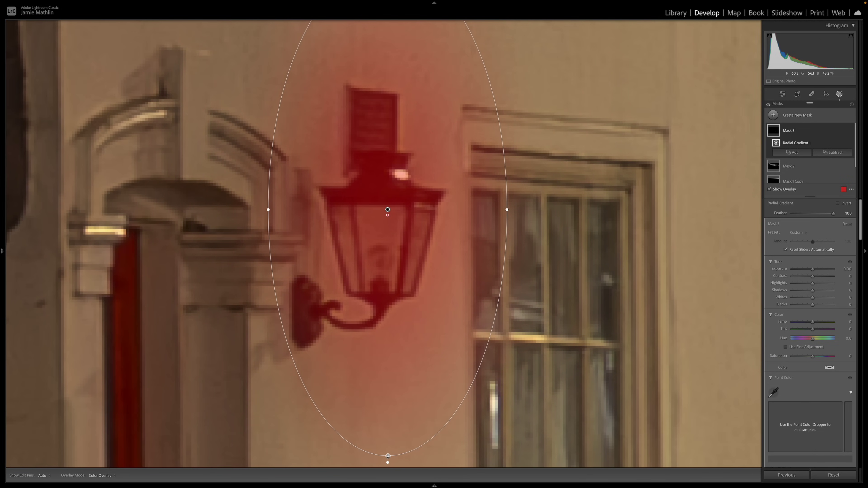
left_click_drag(387, 456, 377, 360)
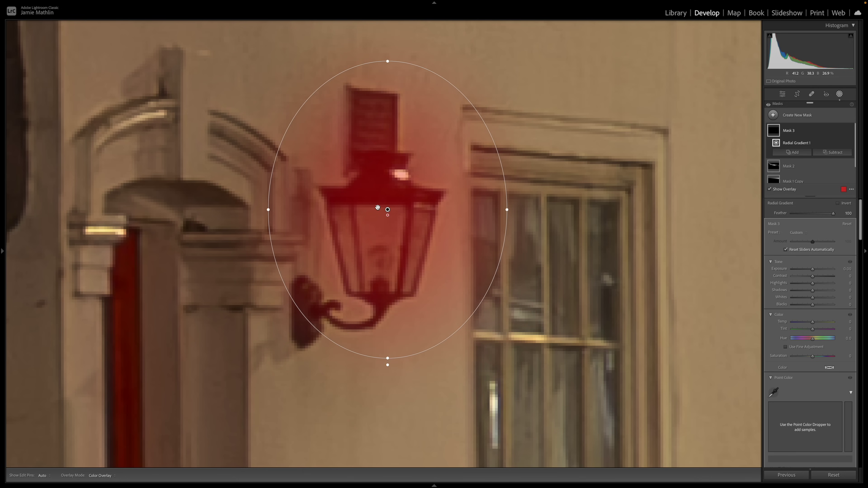
left_click_drag(388, 211, 380, 259)
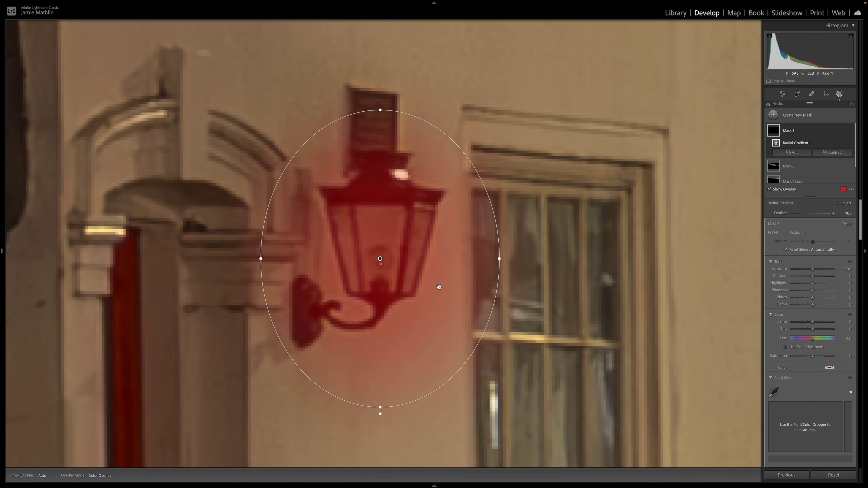
left_click_drag(499, 263, 486, 259)
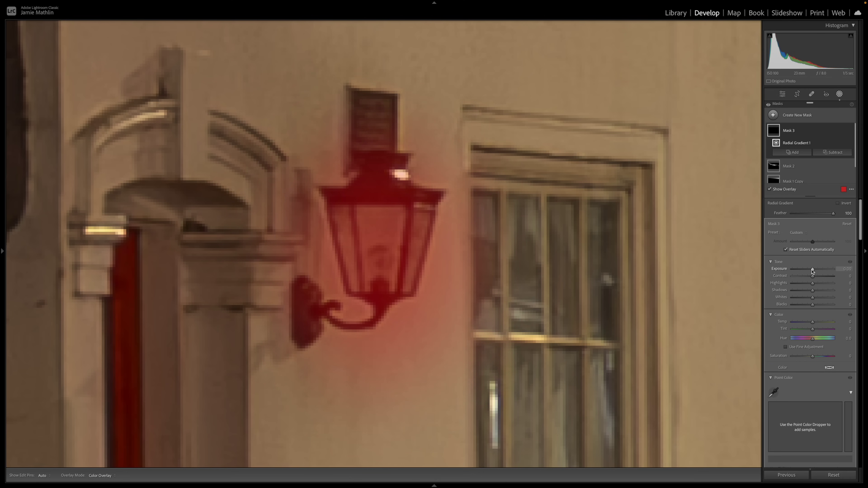
left_click_drag(813, 269, 828, 271)
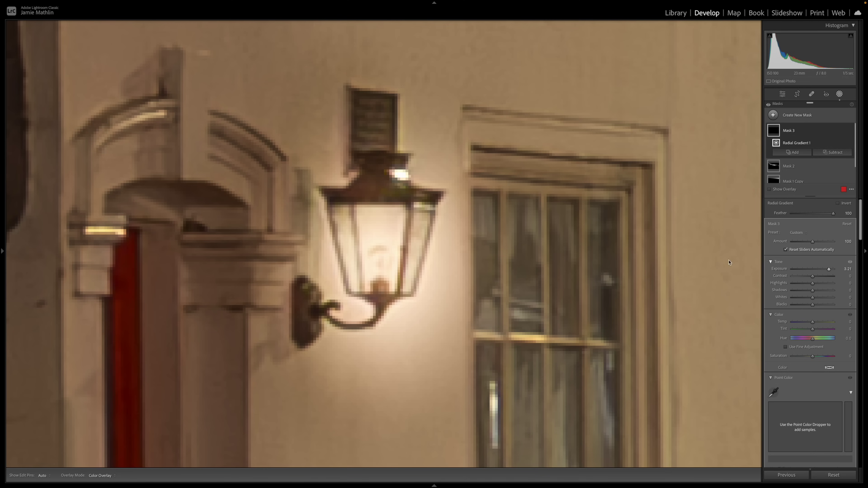
- Subtract a brush with feather 0 and flow 100 from the lamp mask, starting with a short diagonal stroke on the wall beside the lantern
left_click(826, 154)
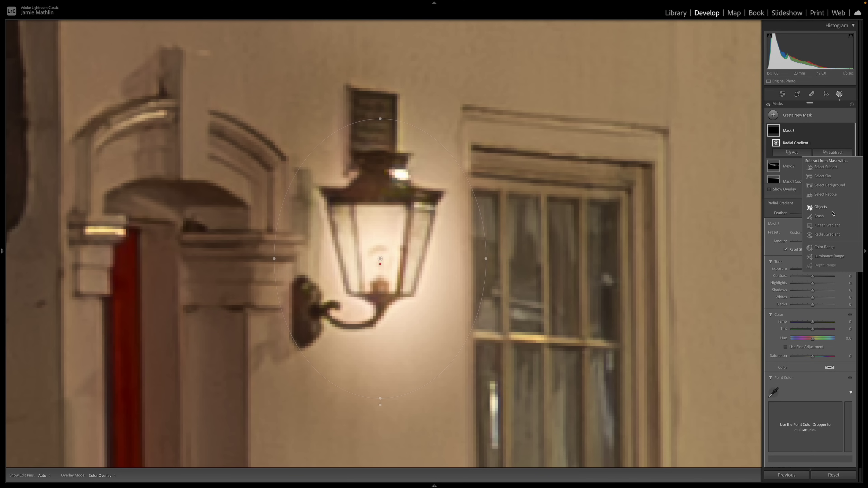
left_click(819, 215)
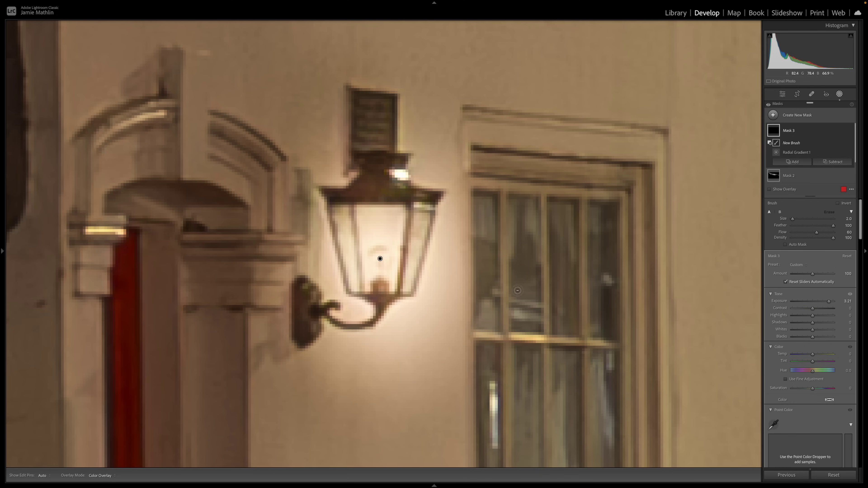
mouse_move(833, 225)
left_mouse_down()
mouse_move(792, 225)
mouse_move(835, 232)
left_mouse_up()
left_click_drag(453, 288, 419, 334)
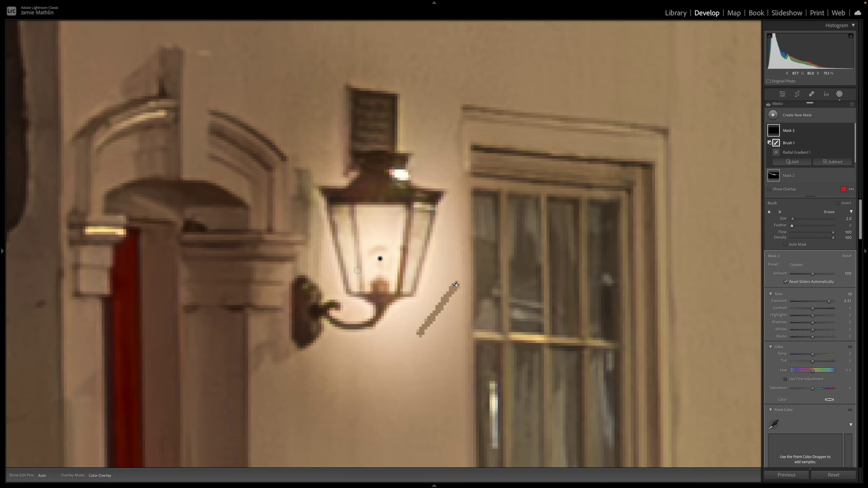
- Set the subtracting brush to size 6 and outline the lantern's sides, roof edge and base just outside the glass
scroll(417, 297, "up", 3)
left_click(420, 300)
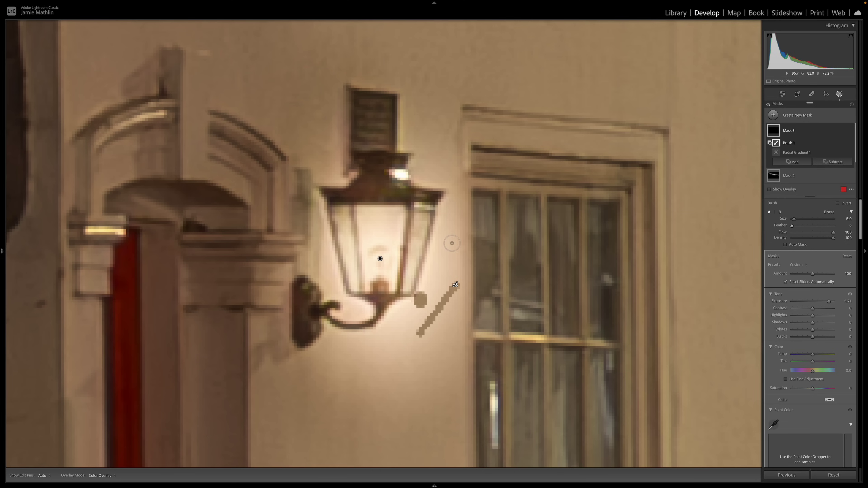
left_click(444, 208, "shift")
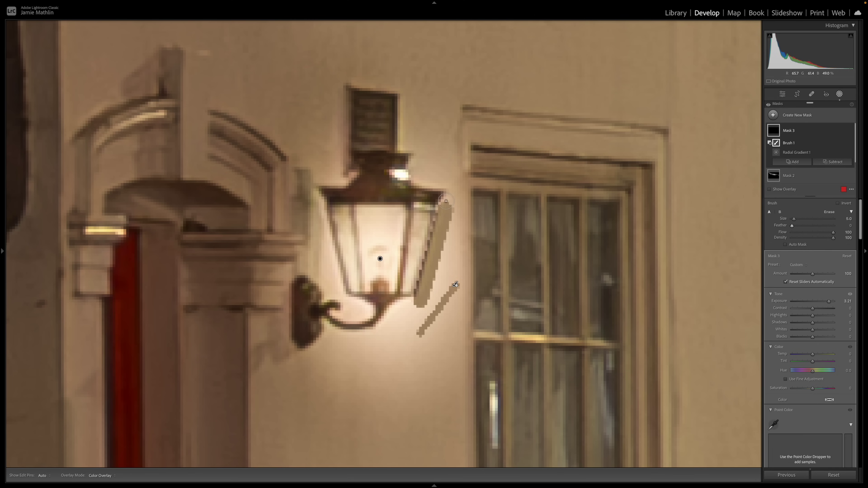
left_click_drag(446, 205, 447, 190)
key("h")
key("h")
left_click(320, 189, "shift")
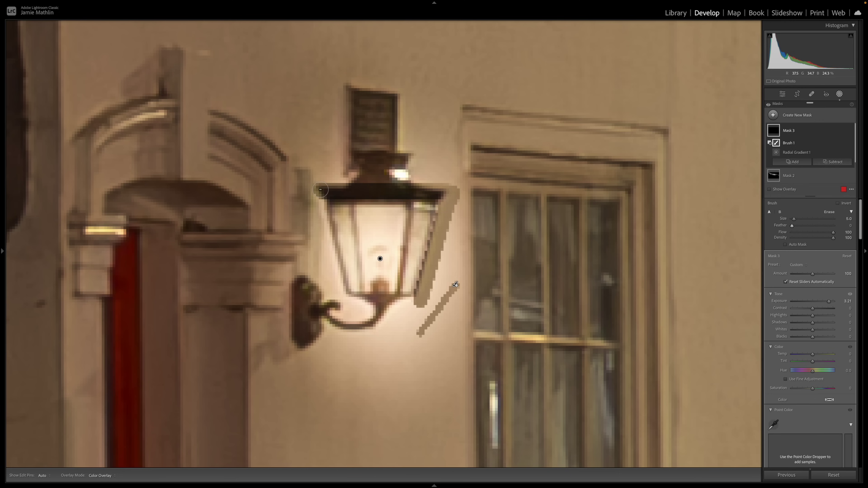
mouse_move(321, 202)
left_mouse_down()
mouse_move(333, 273)
mouse_move(361, 301)
left_mouse_up()
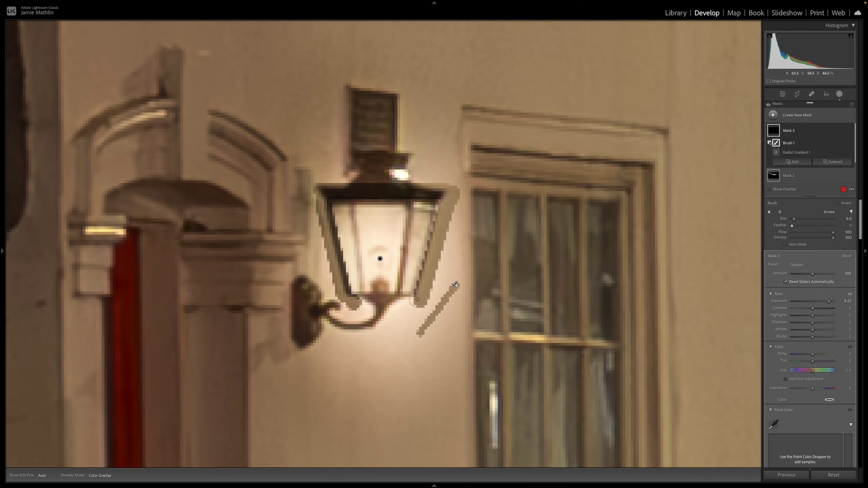
left_click_drag(417, 300, 417, 305)
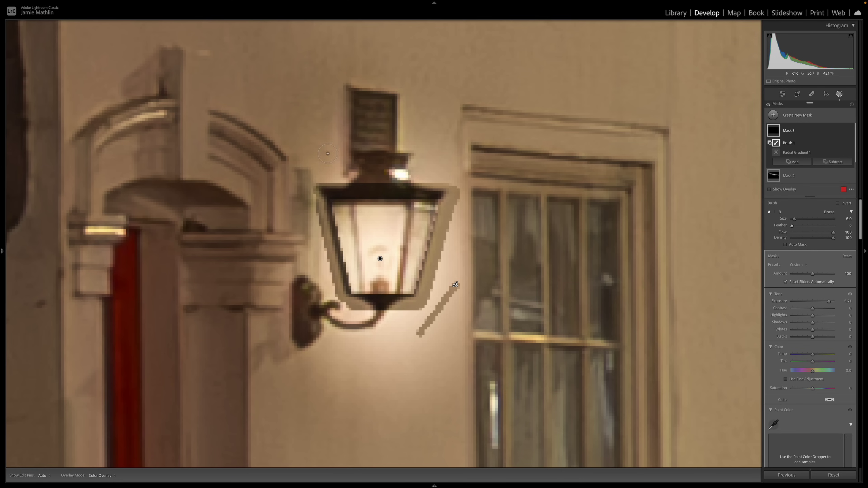
- Enlarge the subtracting brush to size 18 and remove the glow from the wall and metalwork immediately around the lantern
scroll(312, 167, "up", 2)
key("h")
mouse_move(311, 167)
left_mouse_down()
mouse_move(484, 166)
mouse_move(289, 151)
mouse_move(282, 164)
mouse_move(300, 214)
left_mouse_up()
key("h")
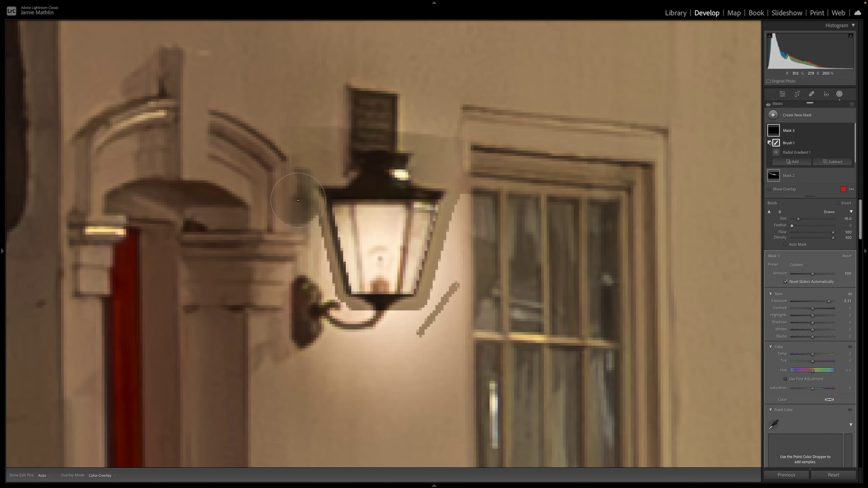
mouse_move(321, 320)
left_mouse_down()
mouse_move(356, 320)
mouse_move(372, 337)
mouse_move(452, 328)
mouse_move(454, 260)
mouse_move(479, 212)
mouse_move(479, 281)
mouse_move(446, 307)
left_mouse_up()
key("h")
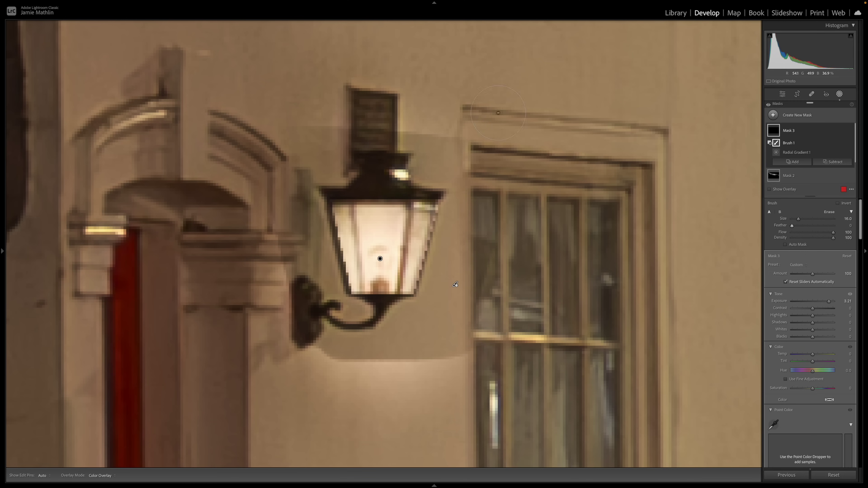
- Enlarge the subtracting brush to size 33 and clear the outer glow on the wall around the lamp
scroll(487, 112, "up", 3)
scroll(490, 105, "up", 1)
key("h")
mouse_move(294, 342)
left_mouse_down()
mouse_move(311, 361)
mouse_move(413, 390)
left_mouse_up()
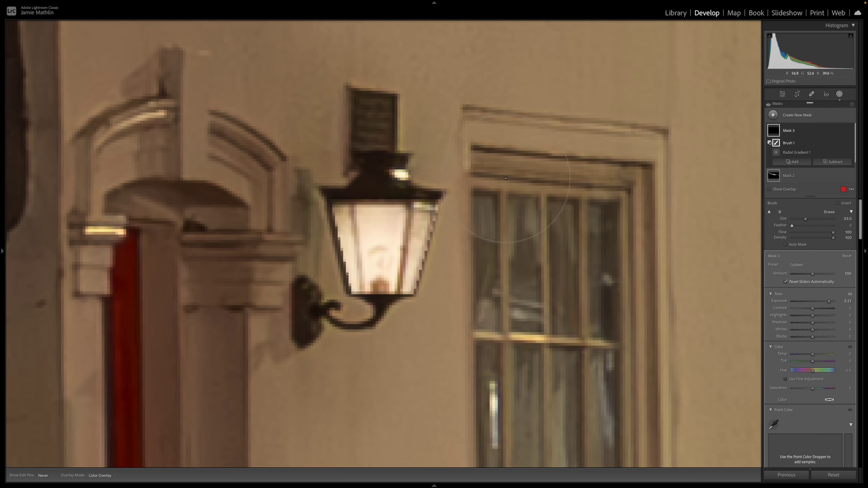
- Try a subtracting stroke across the lantern's glass and undo the most recent brush strokes
mouse_move(429, 202)
left_mouse_down()
mouse_move(397, 226)
mouse_move(413, 264)
left_mouse_up()
key("h")
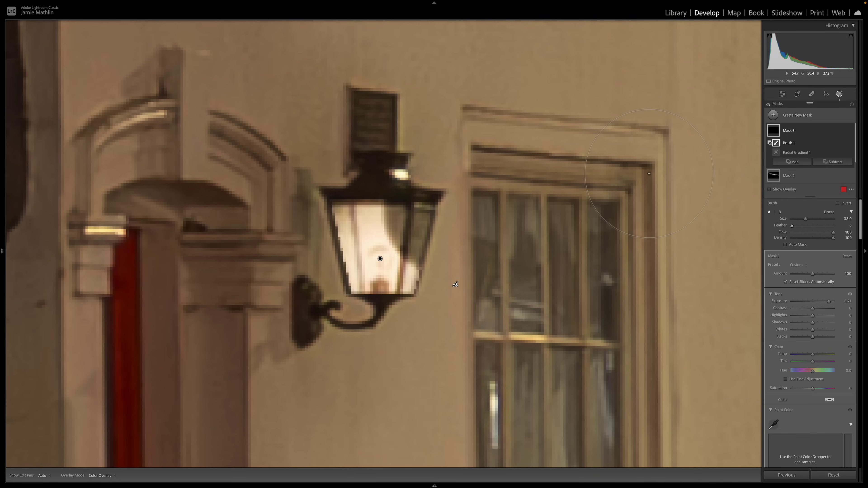
key("ctrl+z")
key("ctrl+z")
key("ctrl+z")
key("h")
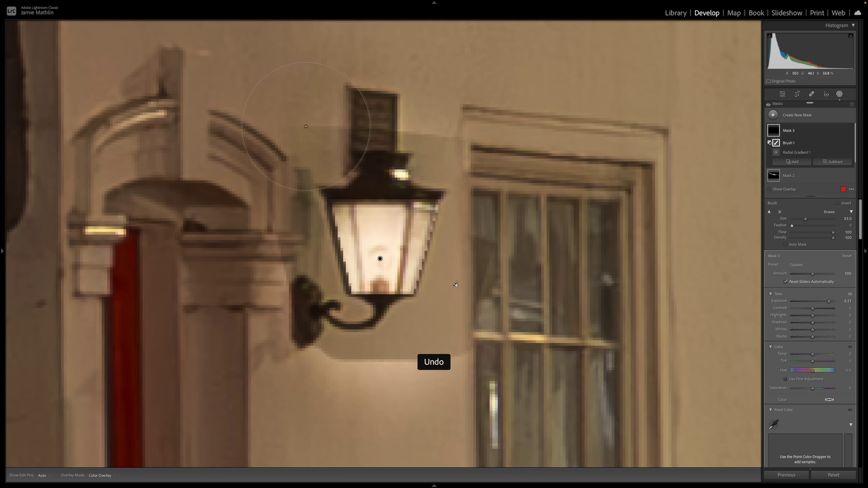
- Clear the remaining glow around the lamp and, with brush size 1, subtract the vertical bar between the lantern's glass panes
mouse_move(427, 379)
left_mouse_down()
mouse_move(376, 386)
mouse_move(279, 366)
left_mouse_up()
key("h")
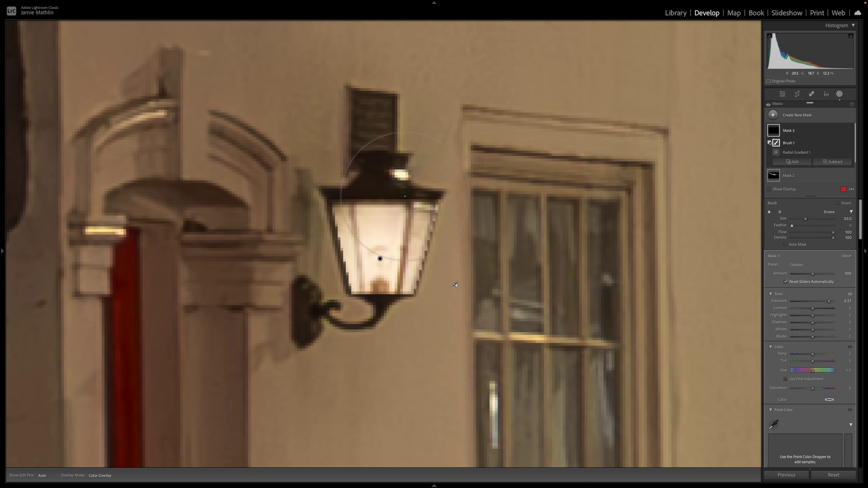
scroll(414, 217, "down", 5)
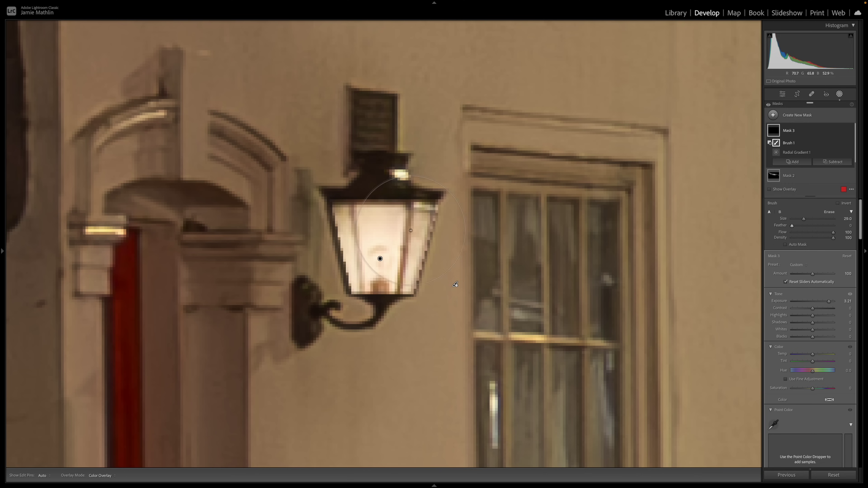
scroll(413, 217, "down", 9)
left_click(399, 294, "shift")
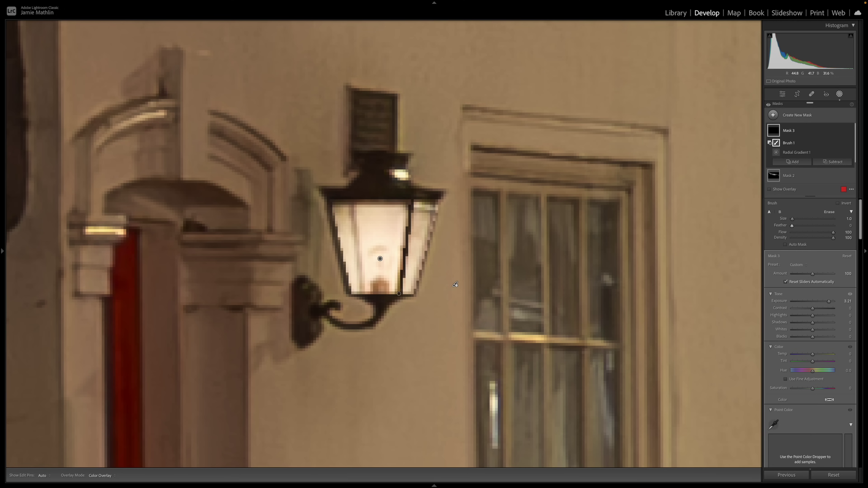
- Duplicate the lamp mask and shrink the copy's radial gradient to a small circle around the bulb
left_click(380, 259)
right_click(380, 259)
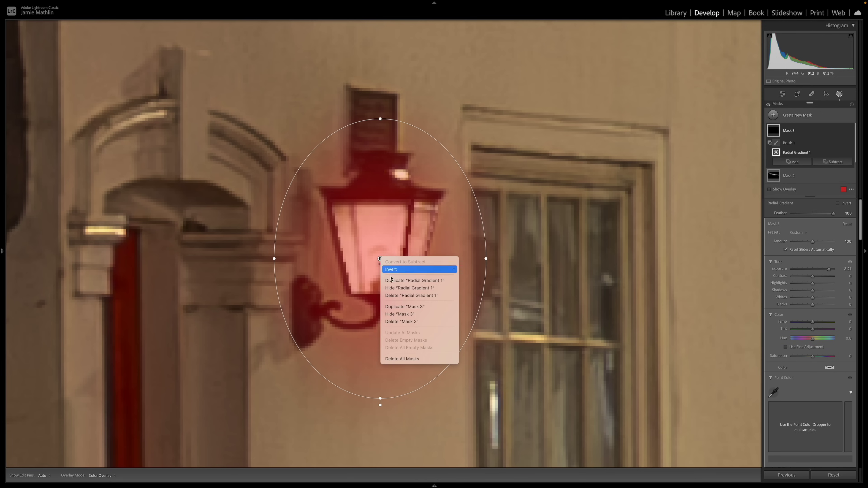
left_click(401, 307)
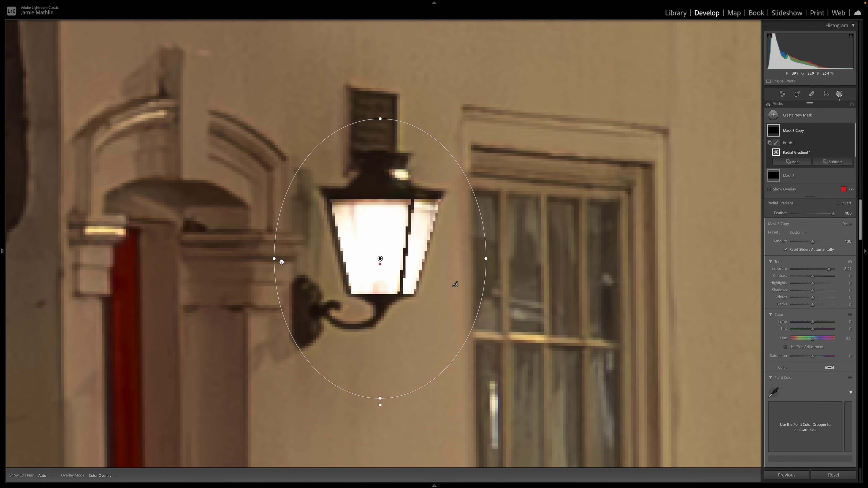
left_click_drag(274, 258, 368, 265)
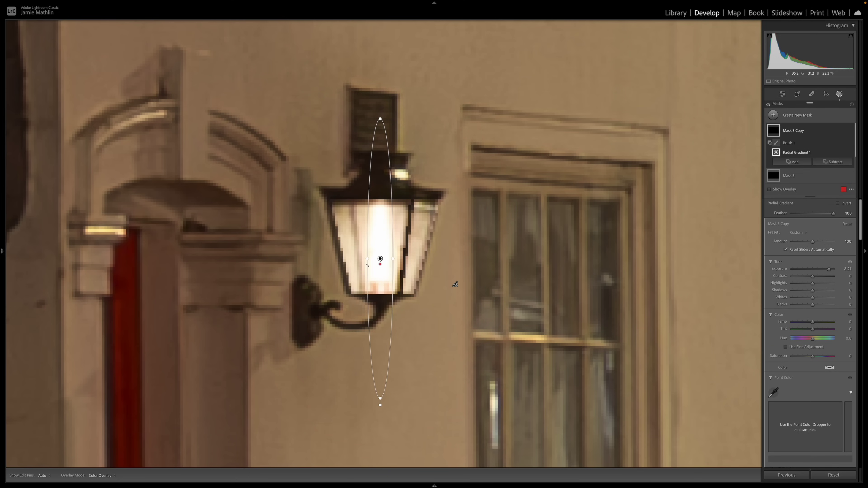
left_click_drag(380, 120, 384, 246)
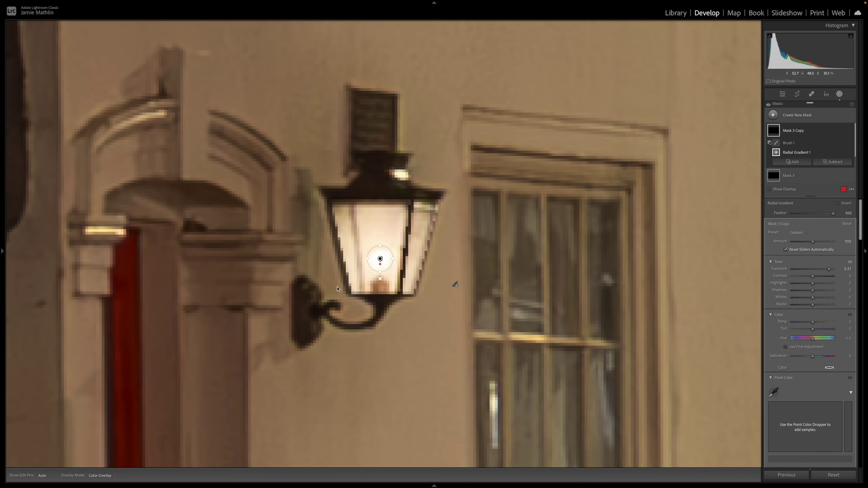
key("z")
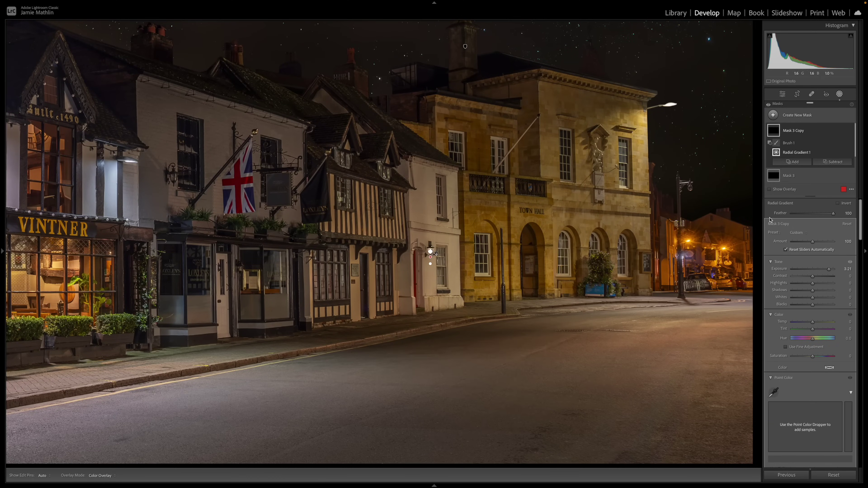
- Create a radial gradient mask around the wall lamp, set its exposure to 1.57 and make the ellipse taller
left_click(803, 116)
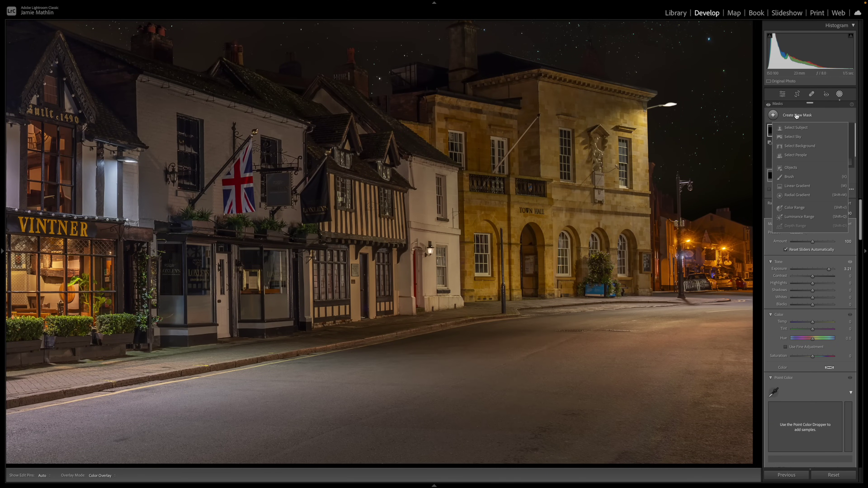
left_click(840, 94)
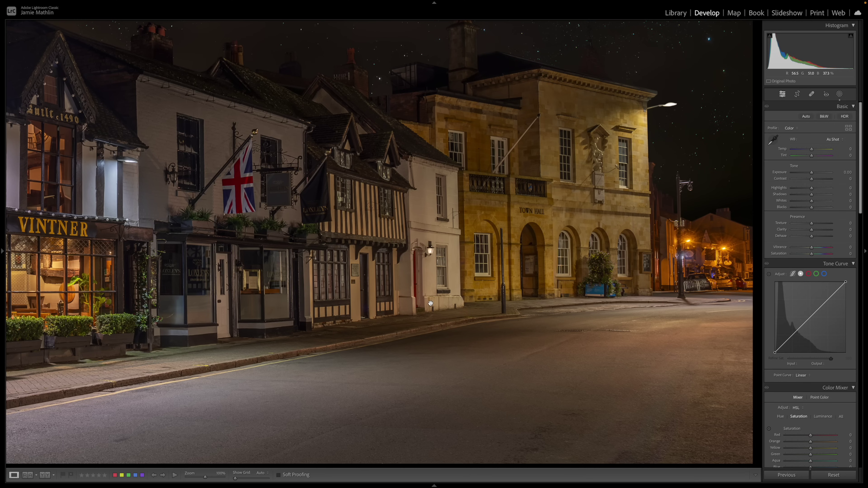
left_click(840, 95)
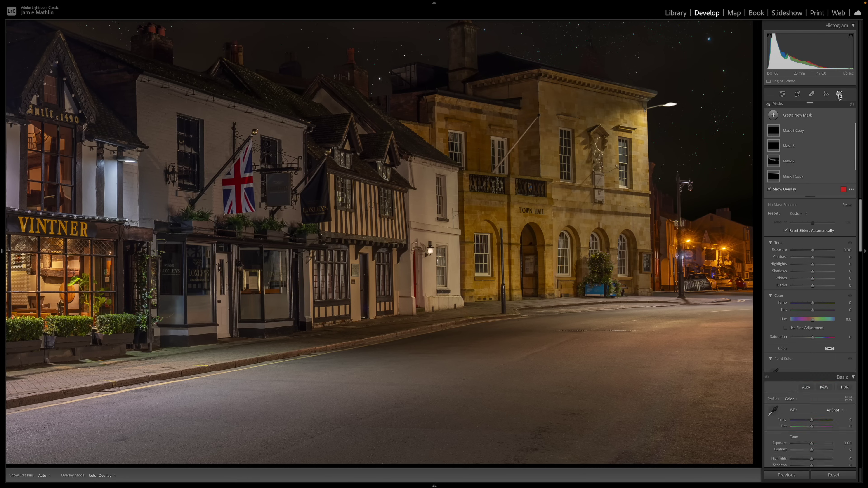
left_click(790, 120)
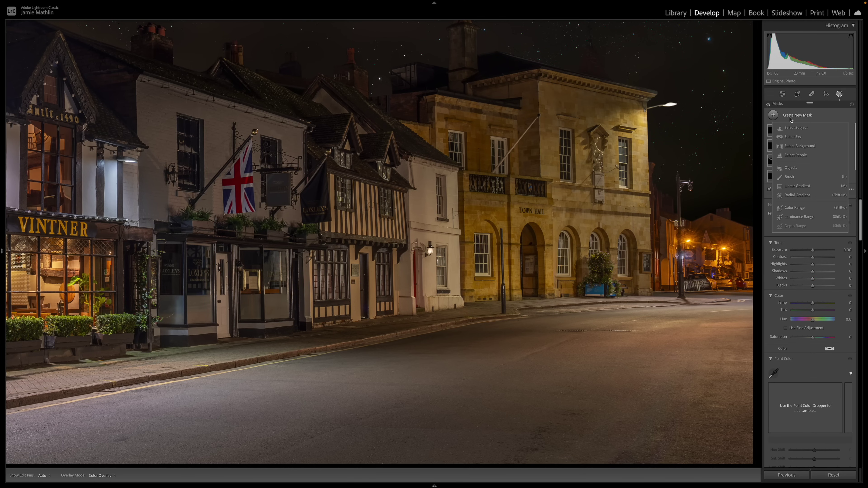
left_click(790, 196)
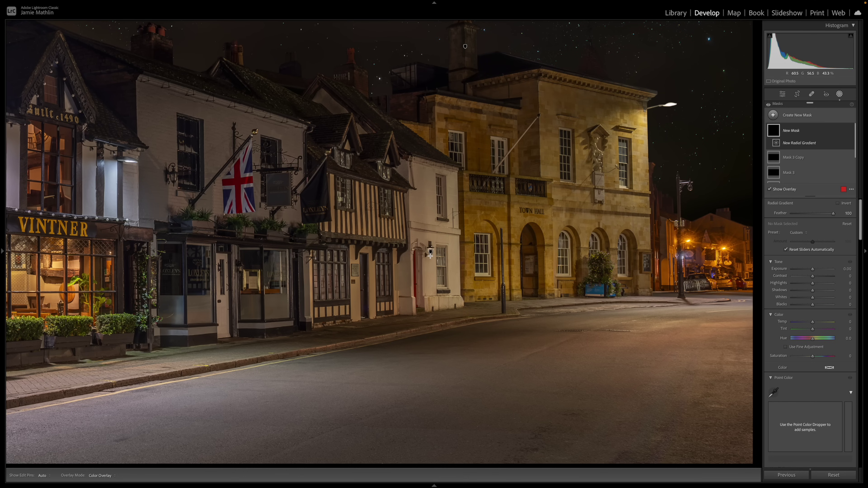
mouse_move(421, 246)
left_mouse_down()
mouse_move(450, 250)
mouse_move(423, 252)
left_mouse_up()
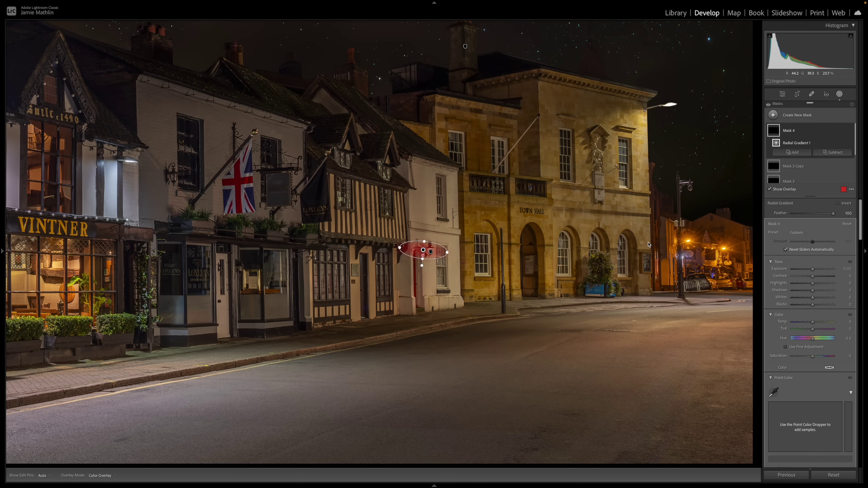
left_click_drag(813, 269, 820, 270)
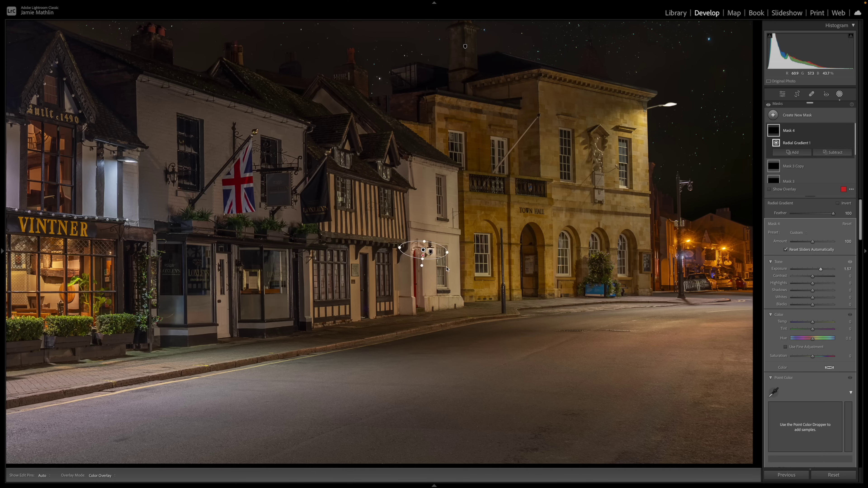
mouse_move(423, 260)
left_mouse_down()
mouse_move(424, 268)
mouse_move(424, 253)
left_mouse_up()
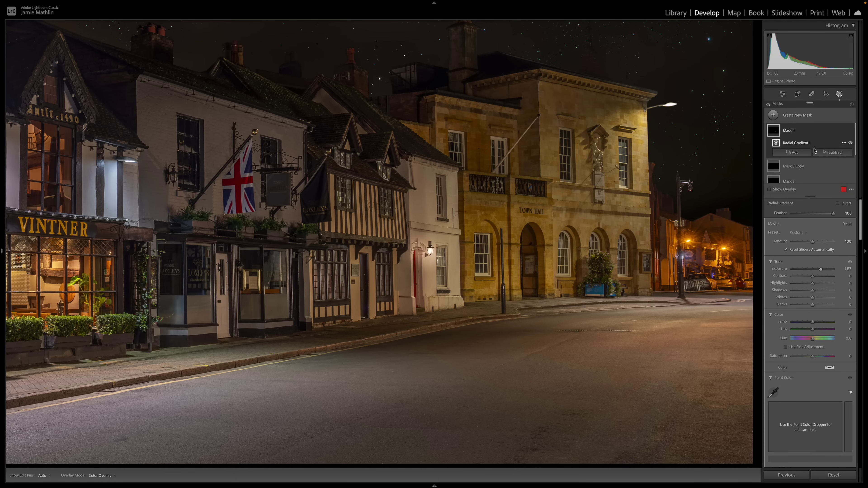
- Lower the exposure of Mask 3 on the wall lamp's lantern to 1.75 and return to the wider photo view
left_click(792, 180)
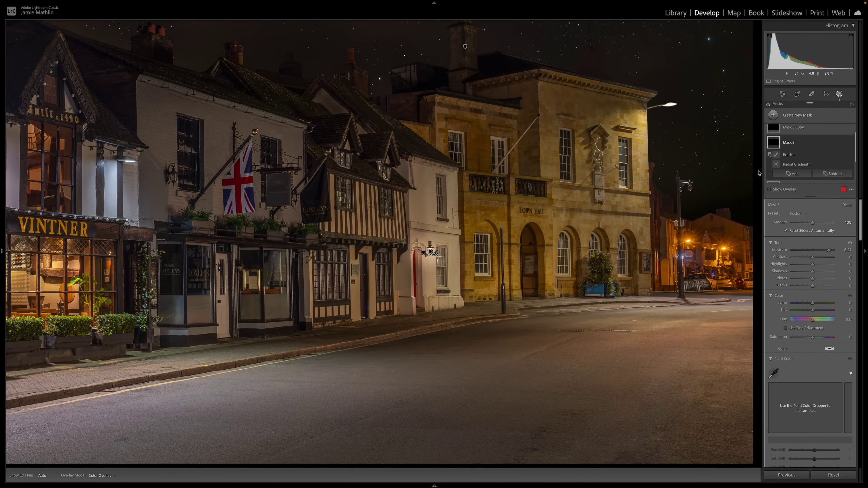
scroll(778, 156, "up", 1)
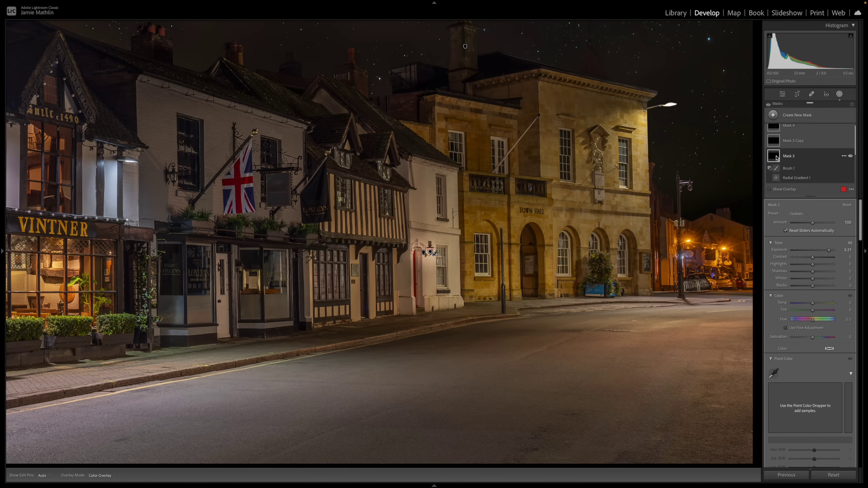
left_click(777, 158)
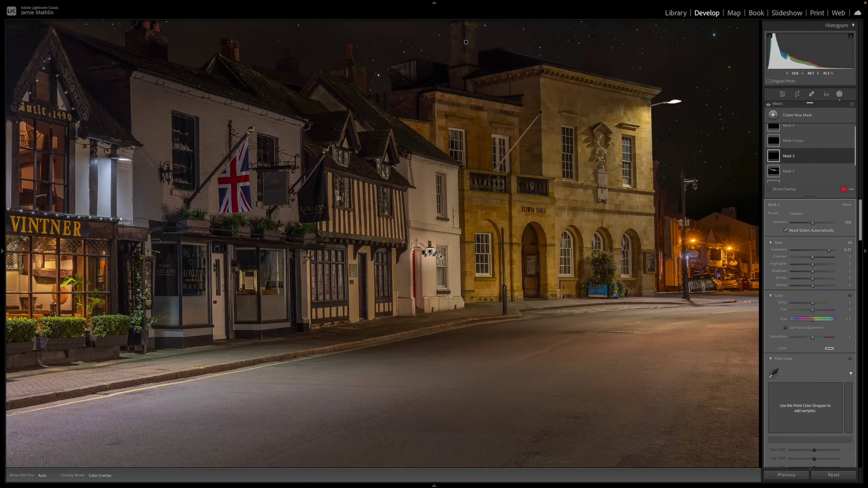
key("z")
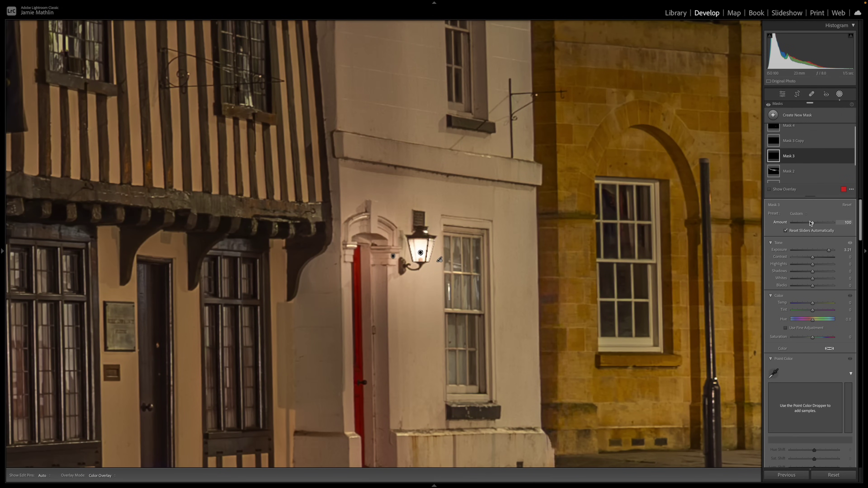
left_click(824, 250)
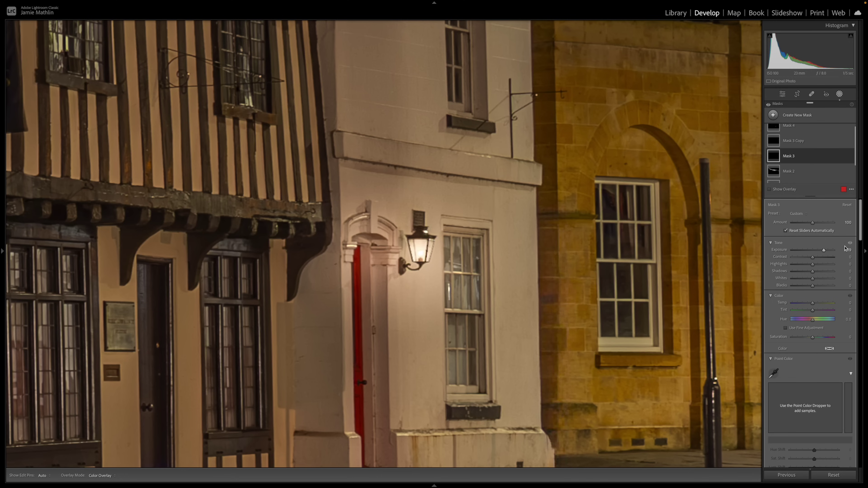
mouse_move(824, 252)
left_mouse_down()
mouse_move(810, 252)
mouse_move(821, 252)
left_mouse_up()
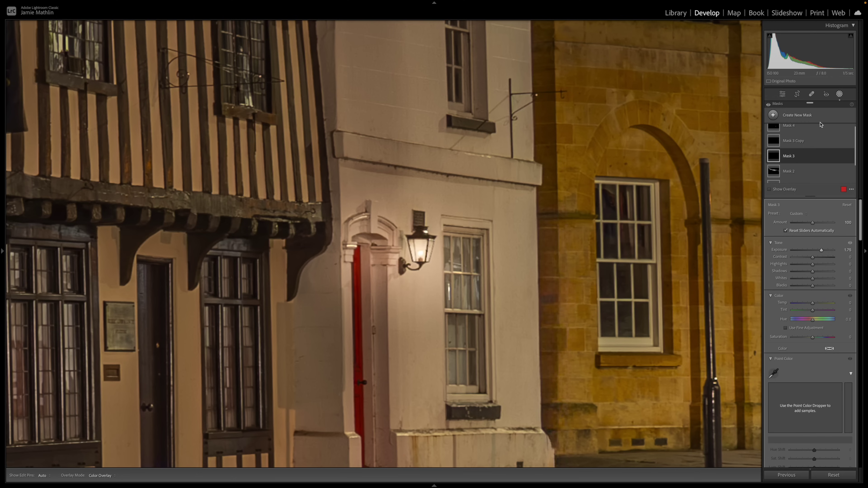
left_click(838, 96)
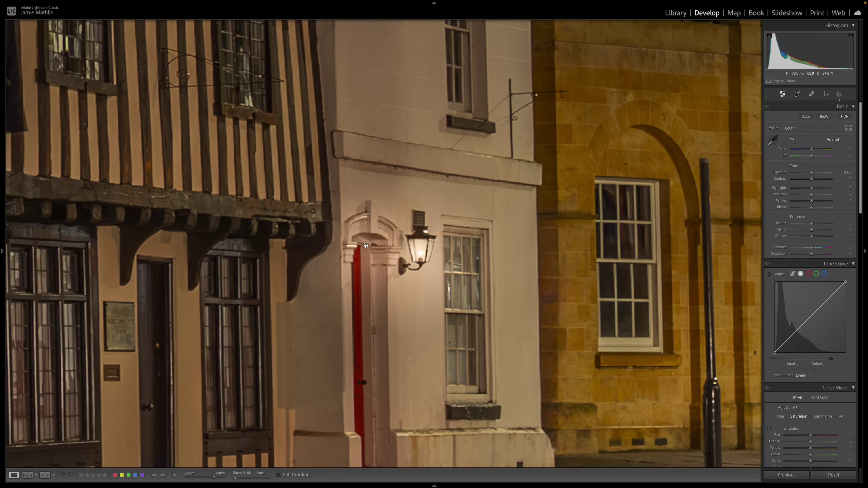
left_click(380, 247)
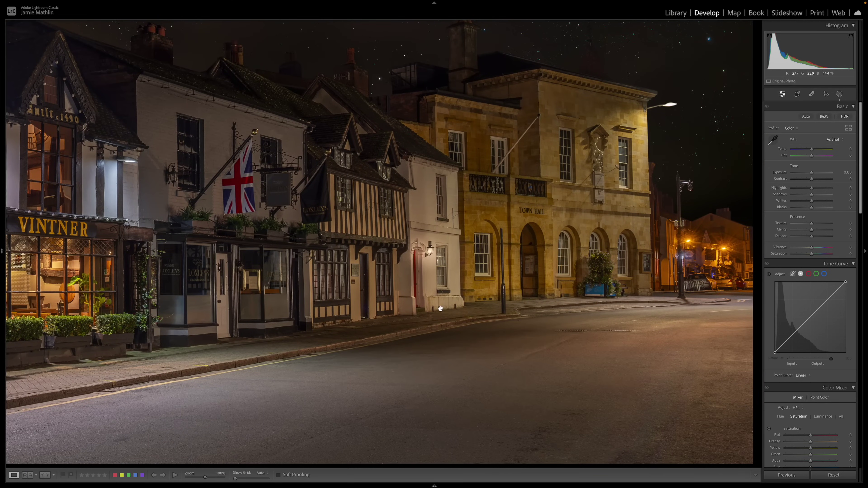
- Duplicate Mask 4 and move the copy onto the pavement below the wall lamp, reshaping it into a wide, flat ellipse
left_click(841, 95)
left_click(424, 253)
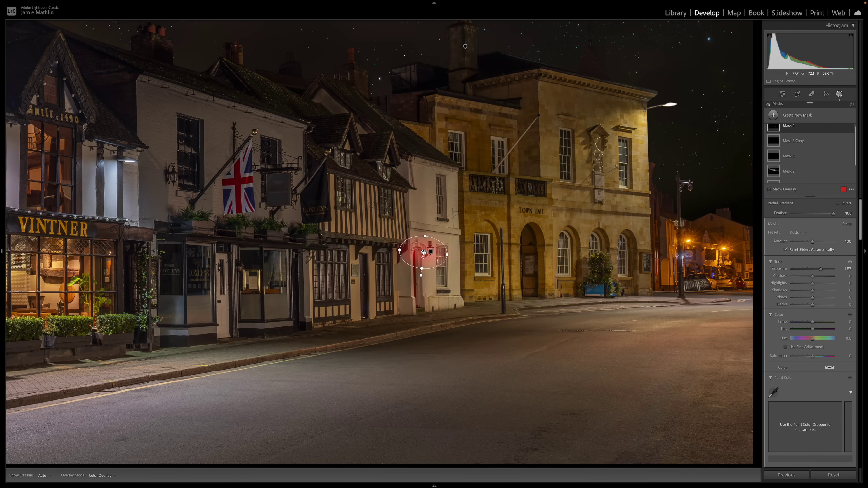
right_click(423, 253)
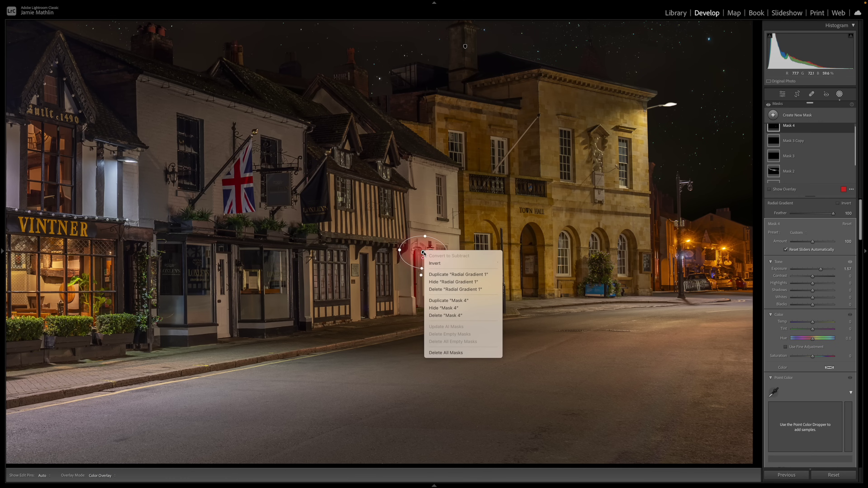
left_click(438, 301)
left_click_drag(424, 253, 425, 325)
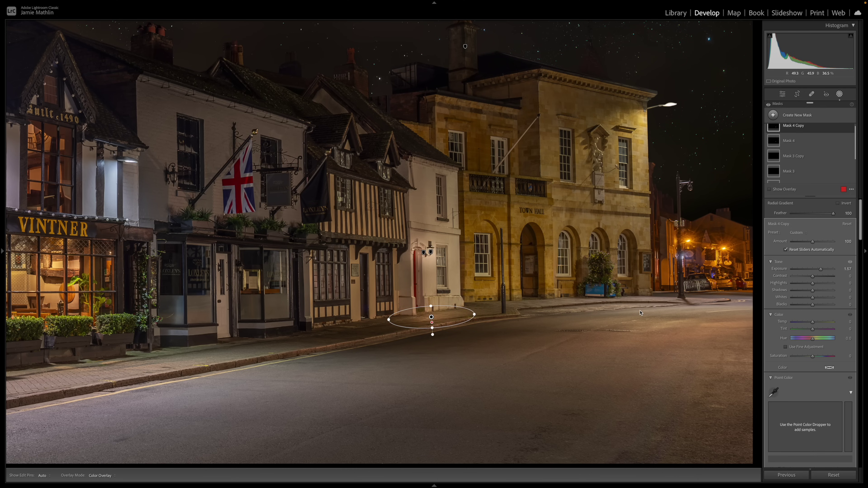
left_click(840, 94)
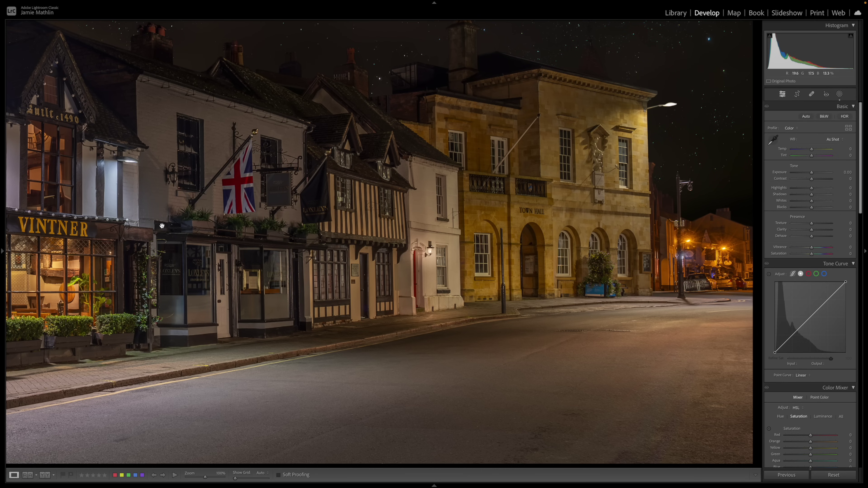
- Create a radial gradient mask centred on the tall street lamp's lantern and raise its exposure to 4.00
key("Right")
key("Right")
key("Right")
key("Right")
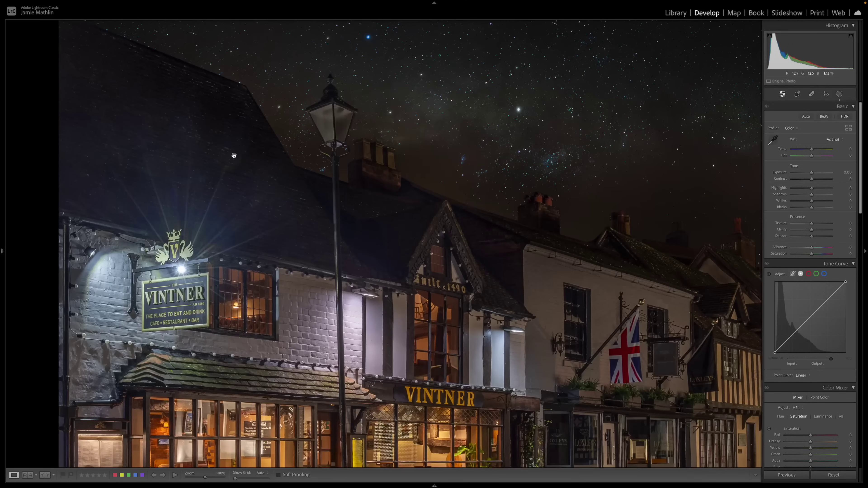
key("Right")
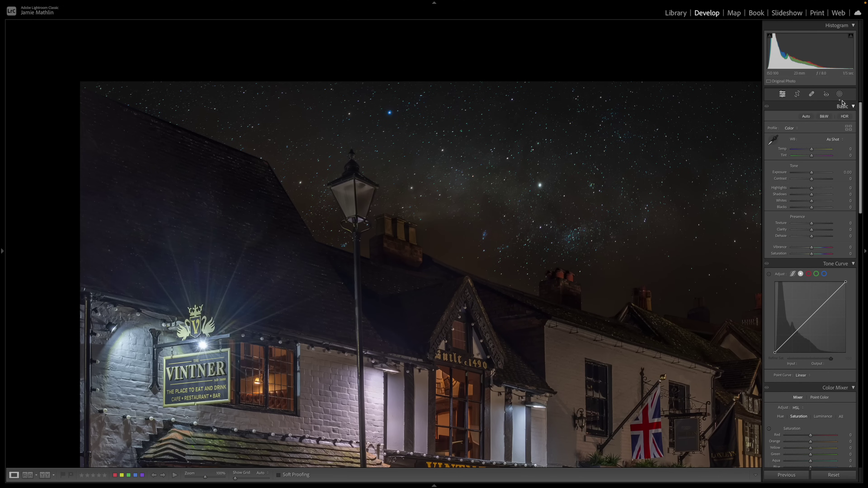
left_click(840, 95)
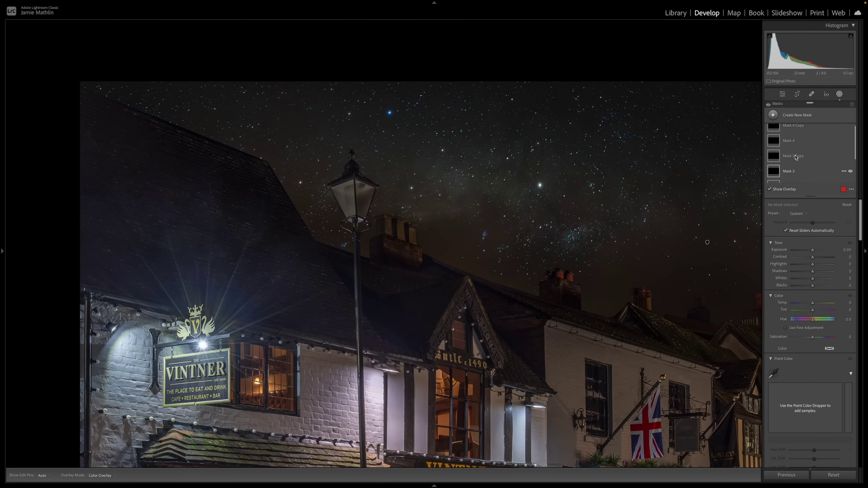
left_click(787, 120)
left_click(797, 194)
left_click_drag(340, 169, 373, 211)
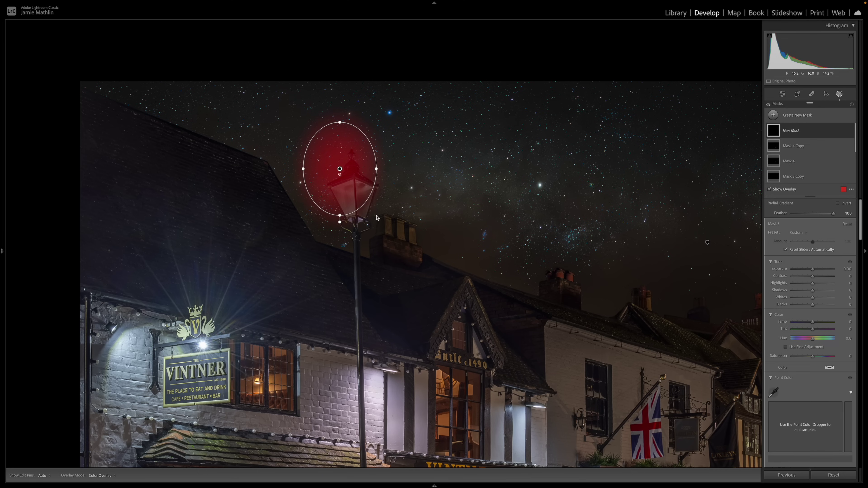
left_click_drag(340, 172, 313, 197)
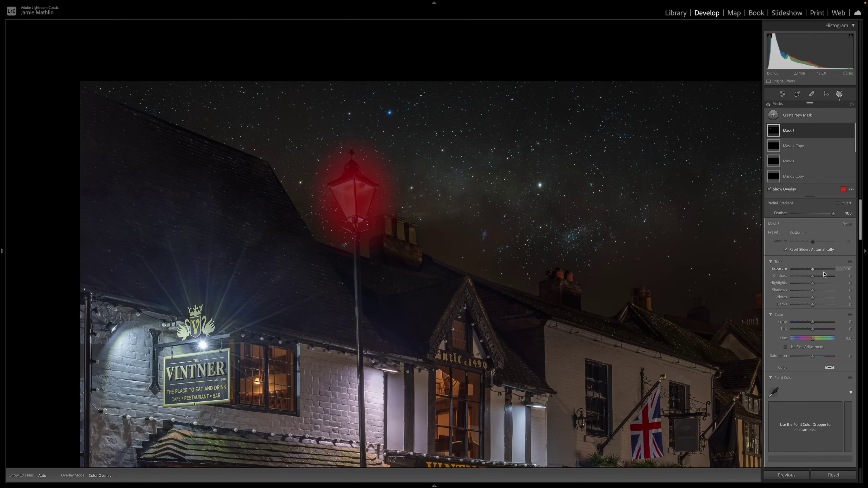
left_click_drag(812, 269, 859, 270)
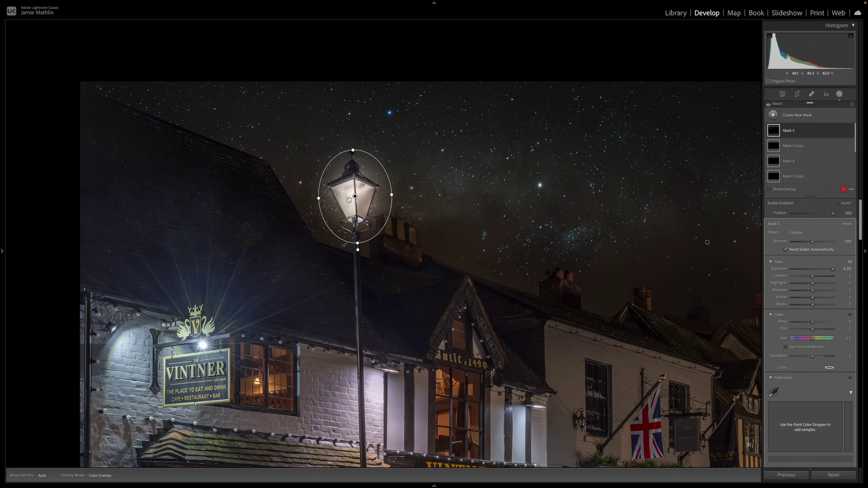
- Subtract the glow along the right side of the street lamp's lantern from Mask 5 with a size 6 brush
key("ctrl+equal")
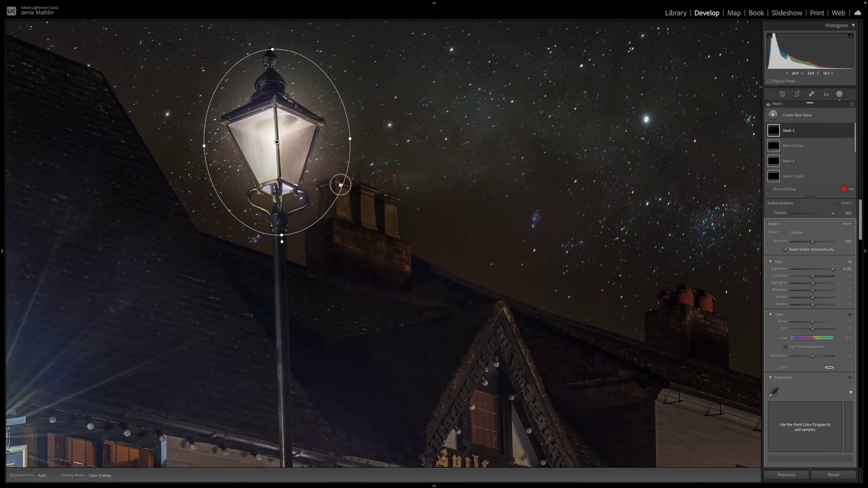
left_click_drag(341, 185, 389, 270)
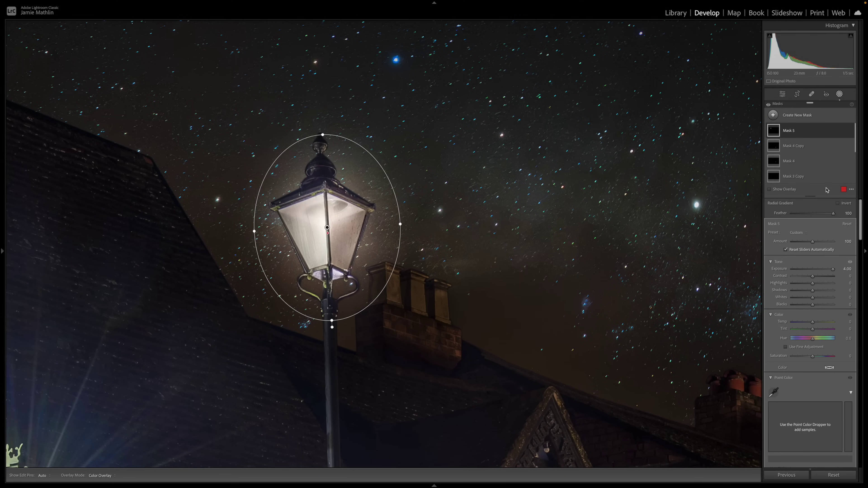
left_click(790, 130)
left_click(830, 152)
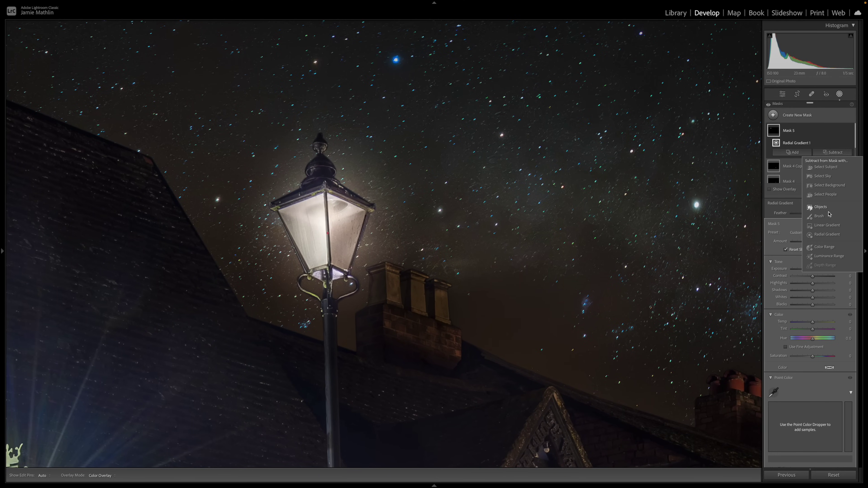
left_click(819, 216)
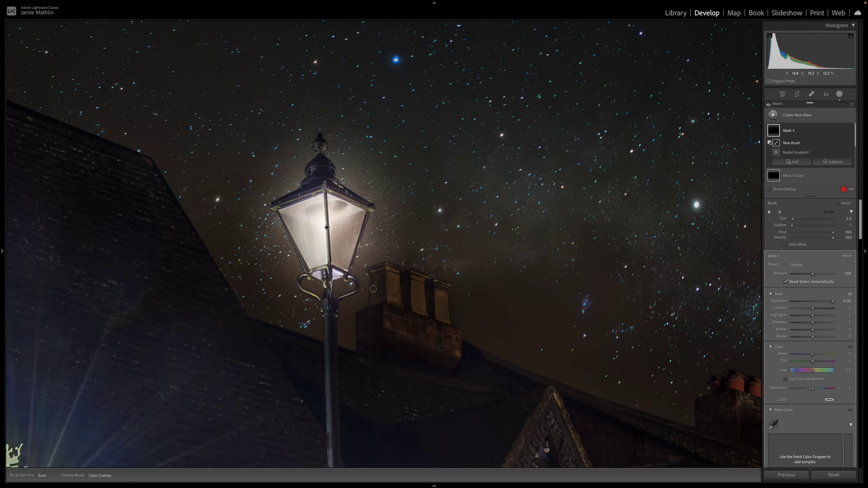
scroll(372, 289, "up", 4)
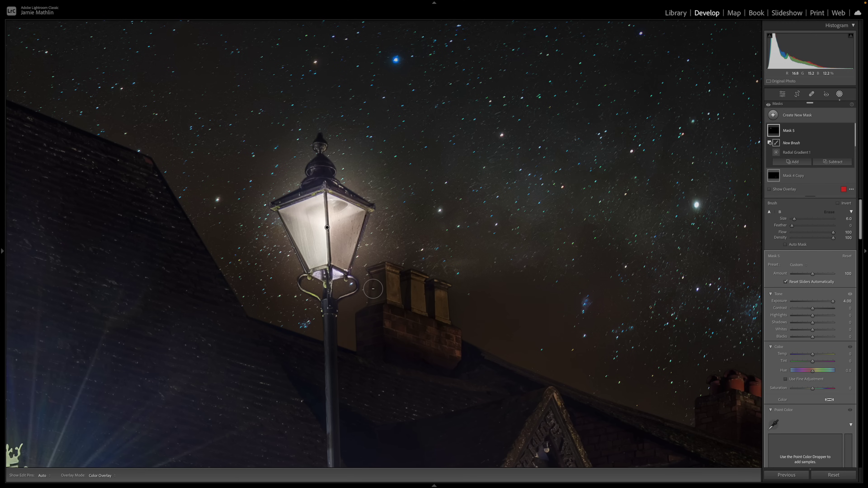
left_click(357, 278)
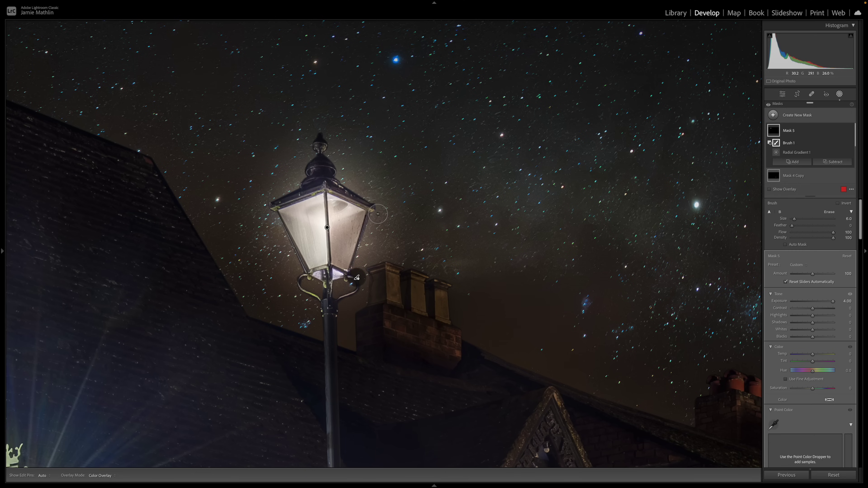
left_click_drag(378, 214, 377, 209)
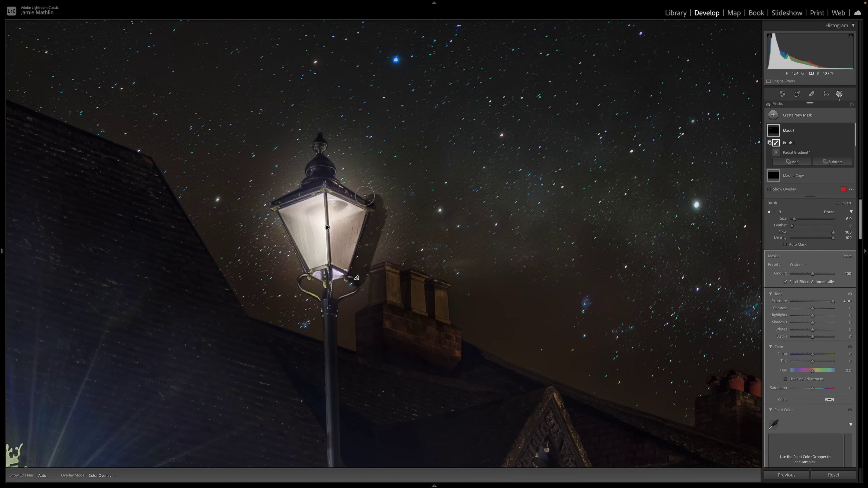
- Subtract the lantern's roof, its left edge and the area by the left bracket from the street lamp mask
key("h")
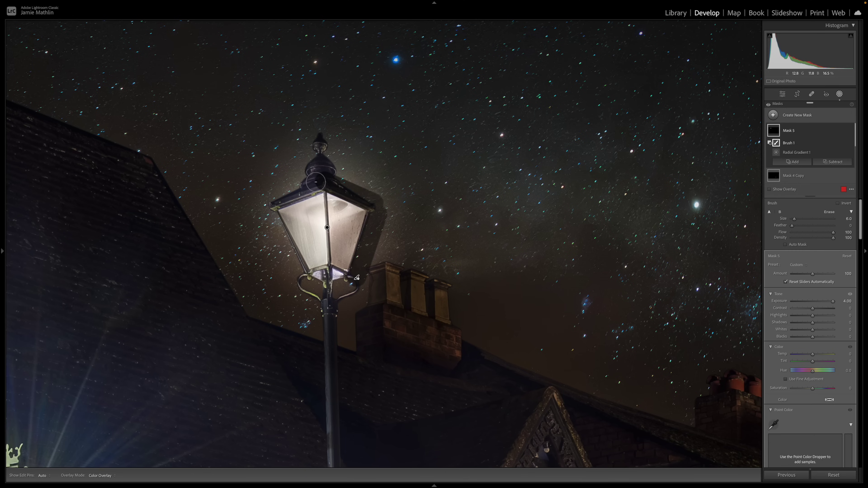
mouse_move(320, 182)
left_mouse_down()
mouse_move(268, 203)
mouse_move(270, 219)
left_mouse_up()
key("h")
left_click_drag(296, 278, 301, 278)
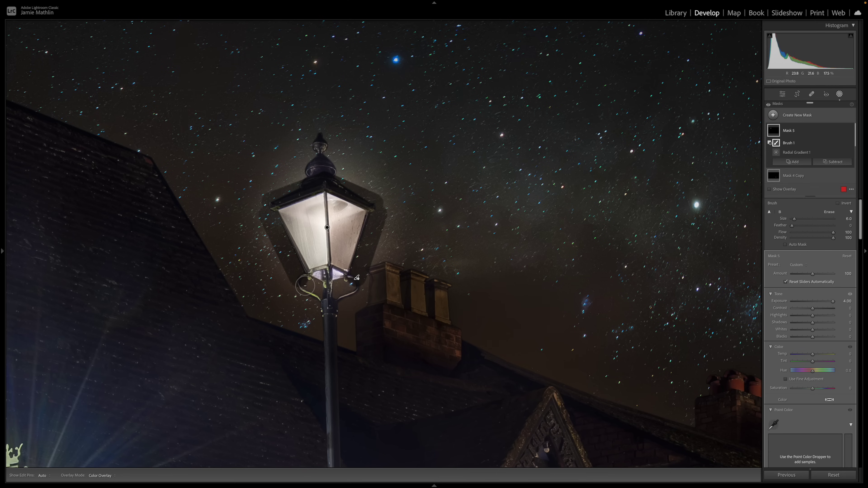
- Subtract the lamp's curved brackets from Mask 5, then the remaining halo around the lantern with the brush enlarged to size 22
mouse_move(305, 284)
left_mouse_down()
mouse_move(333, 297)
mouse_move(349, 287)
left_mouse_up()
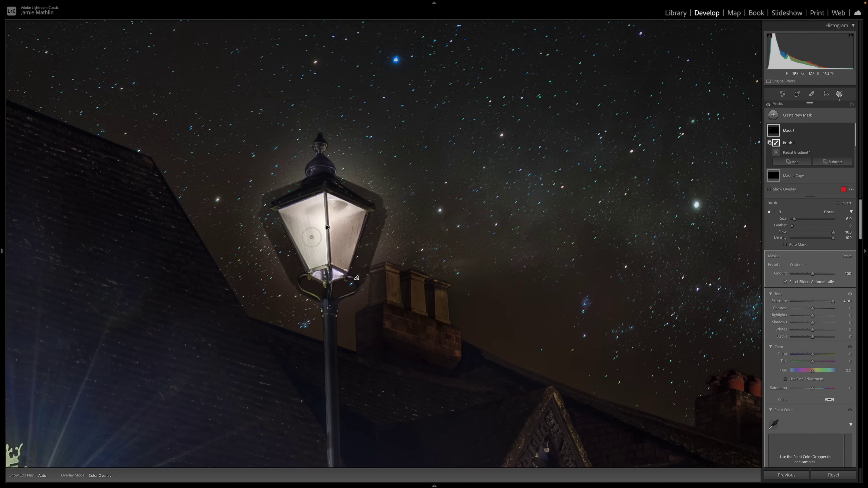
scroll(258, 170, "up", 4)
scroll(260, 165, "up", 1)
key("h")
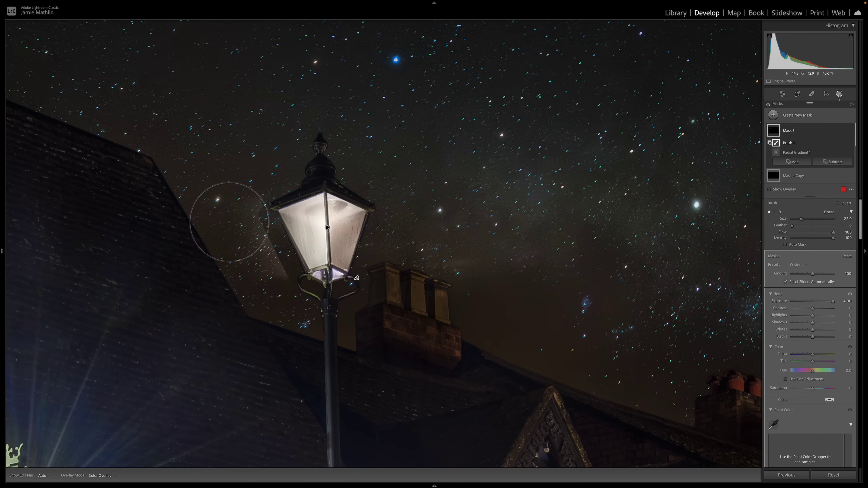
key("h")
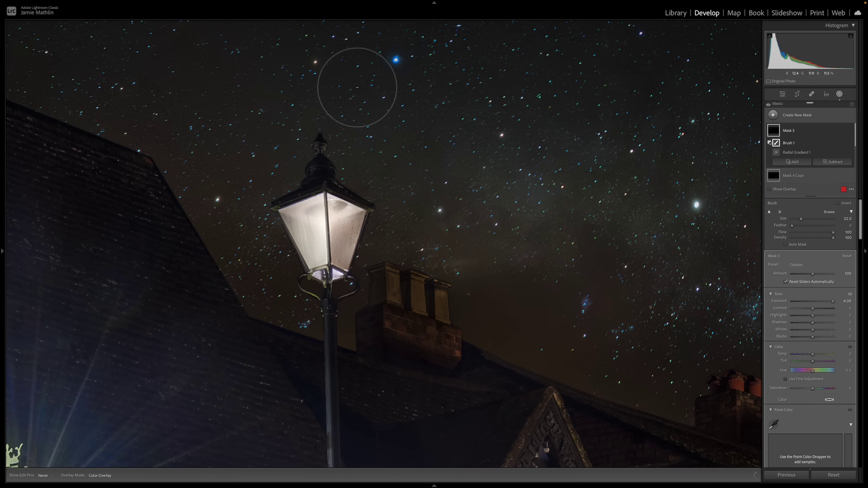
key("h")
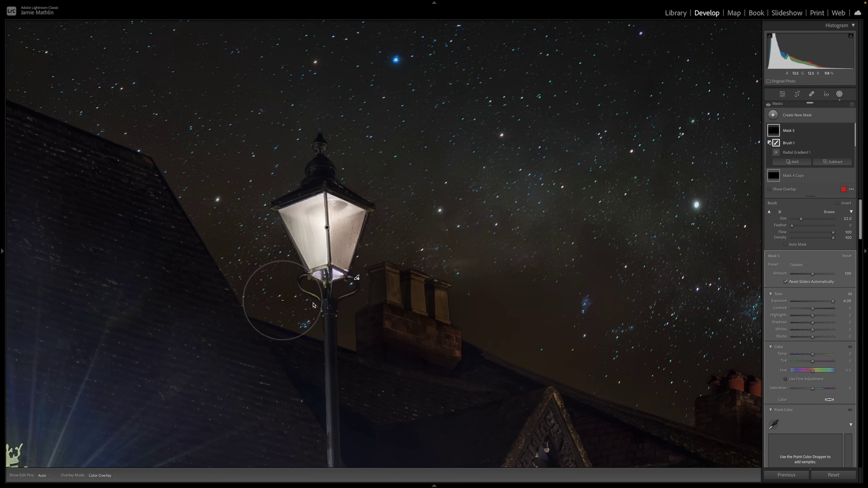
mouse_move(774, 136)
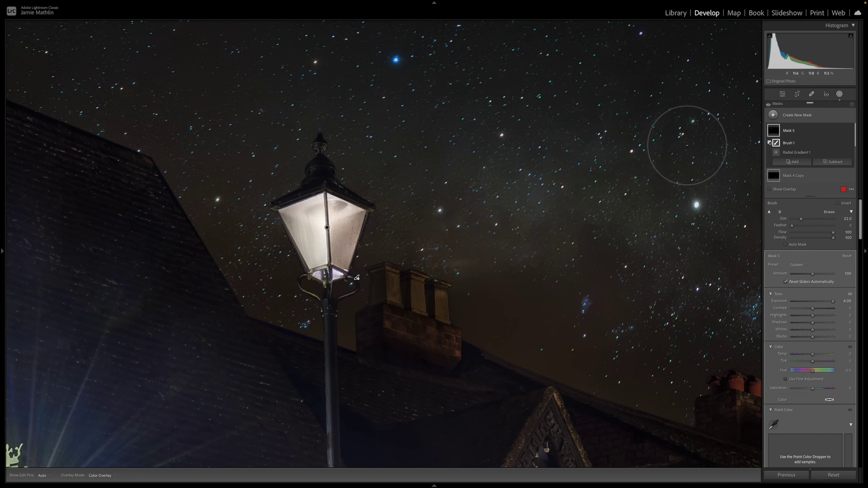
- Subtract the lantern's lower frame bars from the street lamp mask with a size 1 brush
scroll(393, 174, "down", 10)
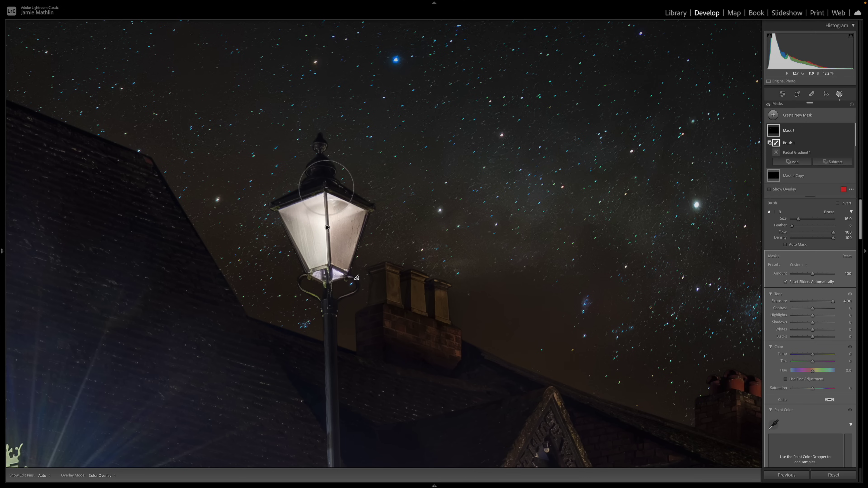
scroll(324, 190, "down", 5)
left_click(329, 266, "shift")
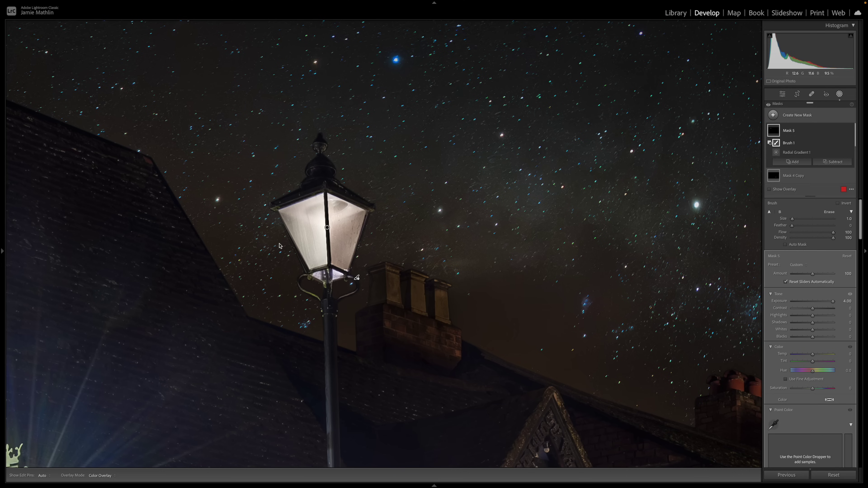
- Duplicate Mask 5 and shrink the copy's radial gradient to a small, narrow ellipse at the lantern's centre
left_click(327, 228)
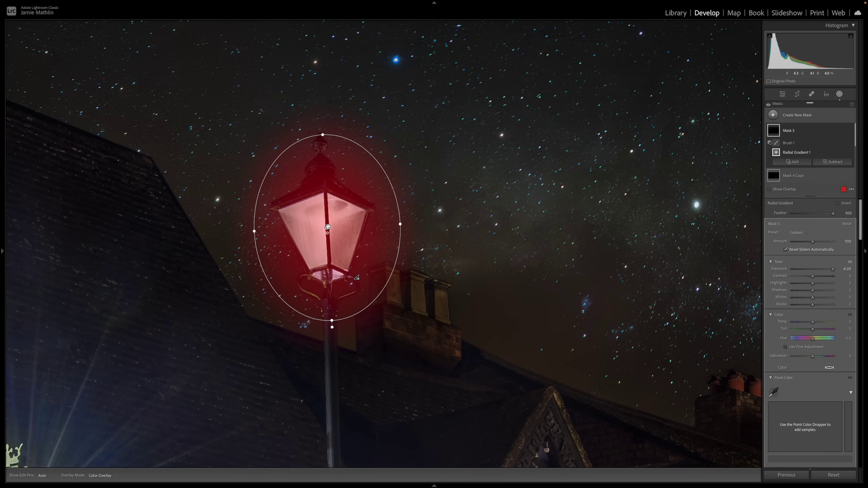
right_click(328, 227)
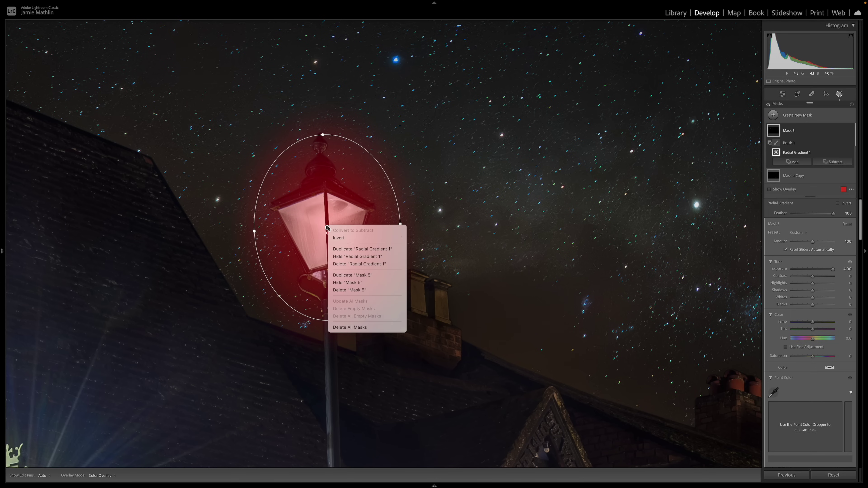
left_click(346, 276)
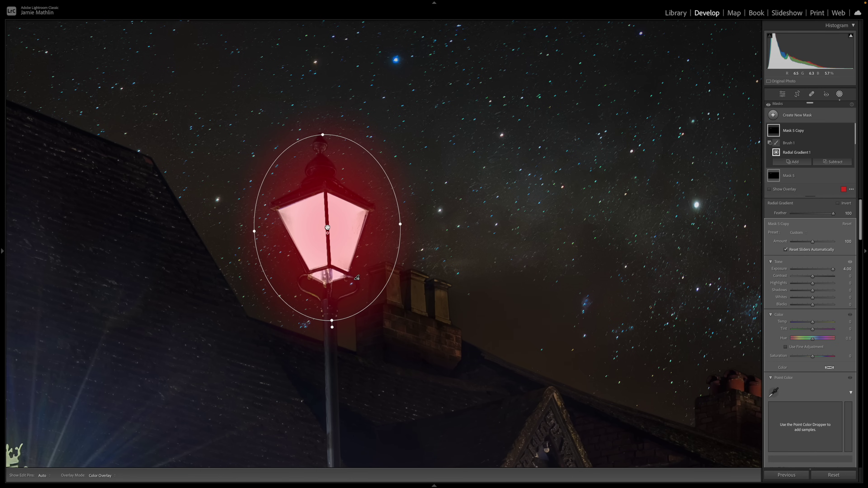
left_click_drag(400, 224, 337, 228)
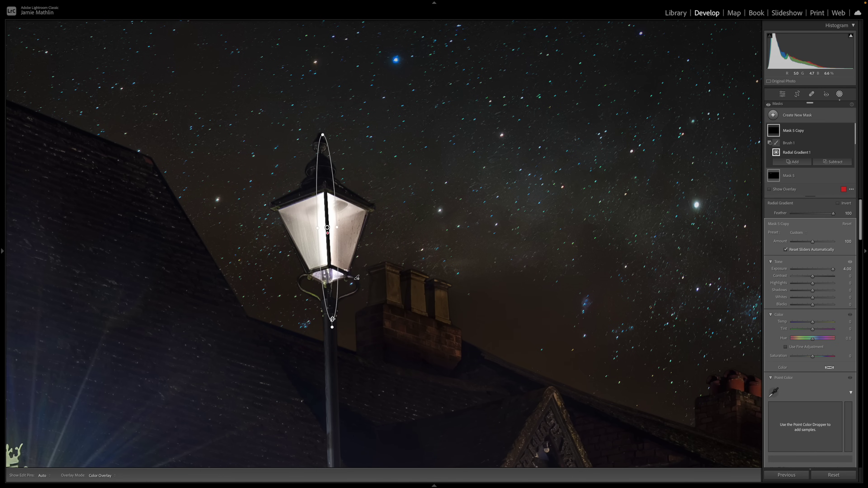
left_click_drag(332, 319, 330, 244)
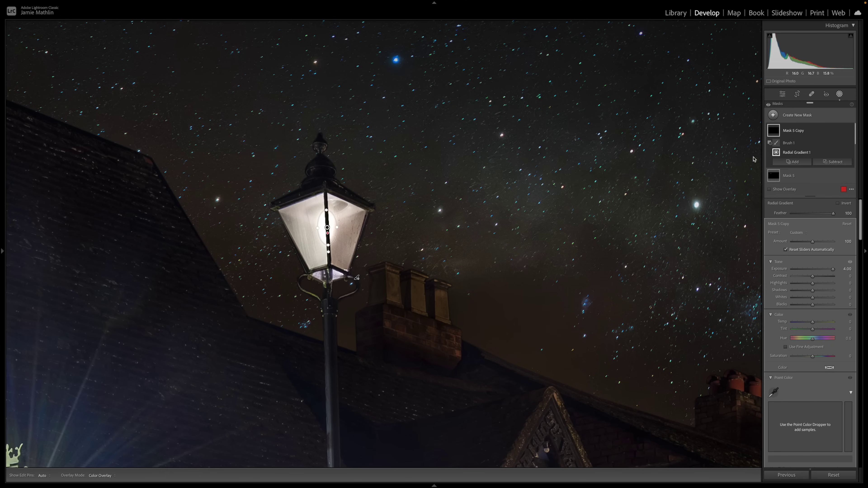
- Adjust the small ellipse of Mask 5 Copy around the lantern's centre bar, then close masking and view the whole photo
left_click(840, 96)
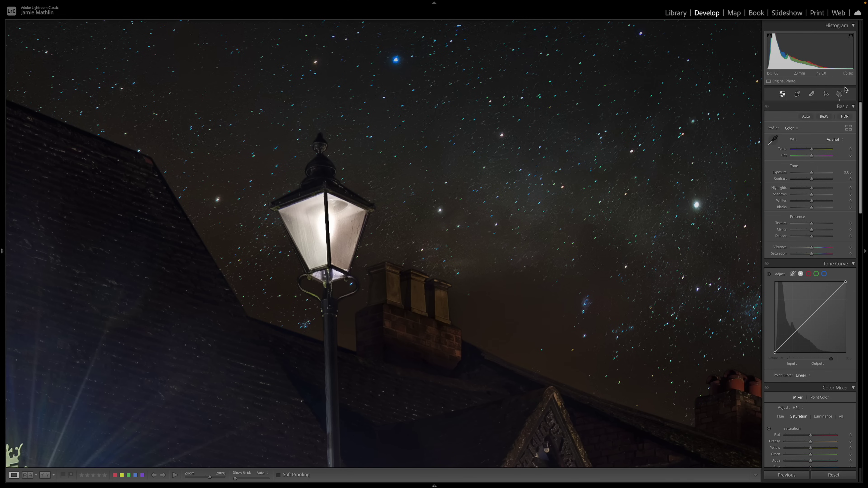
left_click(840, 94)
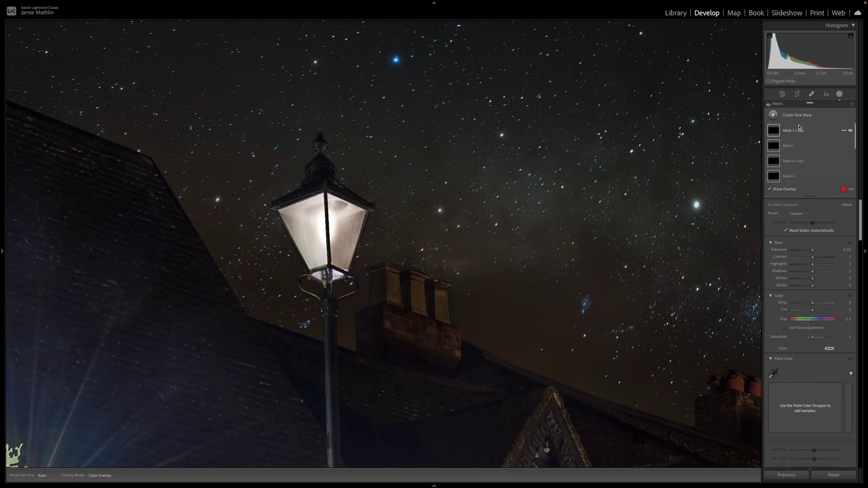
left_click(327, 228)
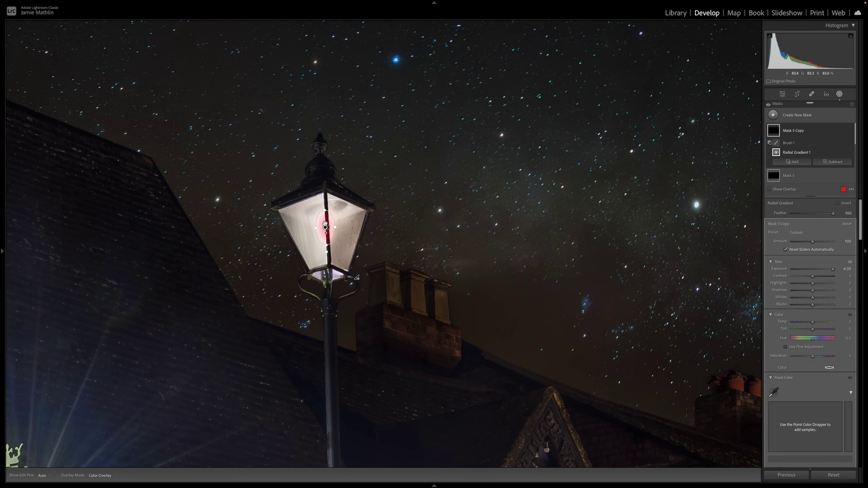
left_click_drag(325, 211, 313, 228)
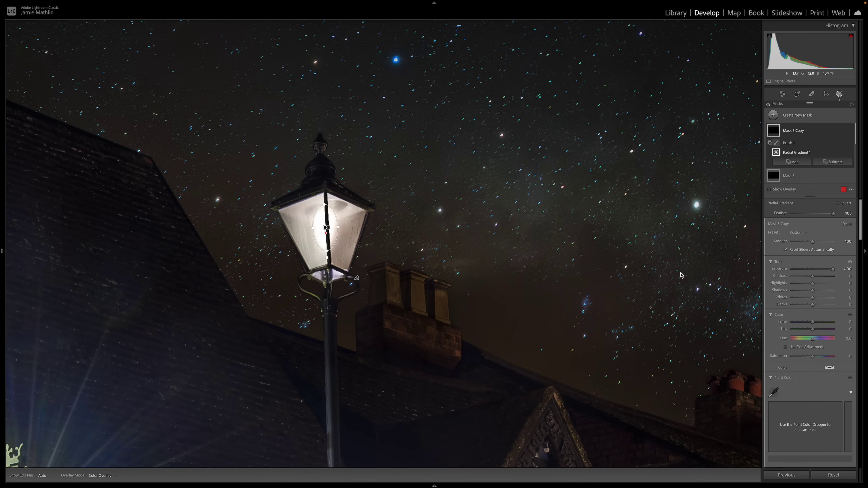
left_click(839, 95)
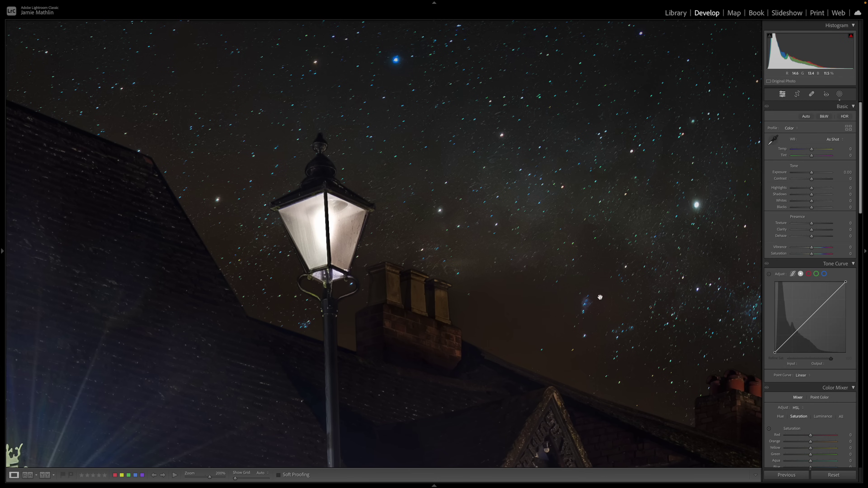
left_click(465, 292)
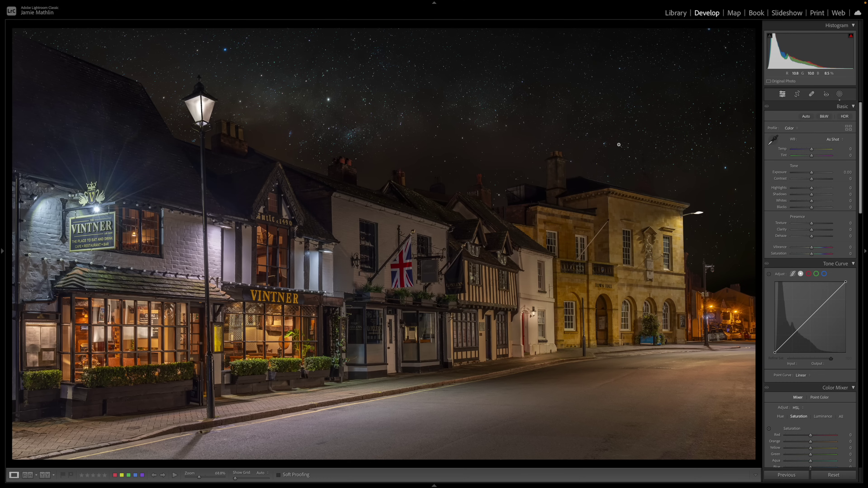
- Reopen masking and select Mask 5 for the tall street lamp
left_click(839, 94)
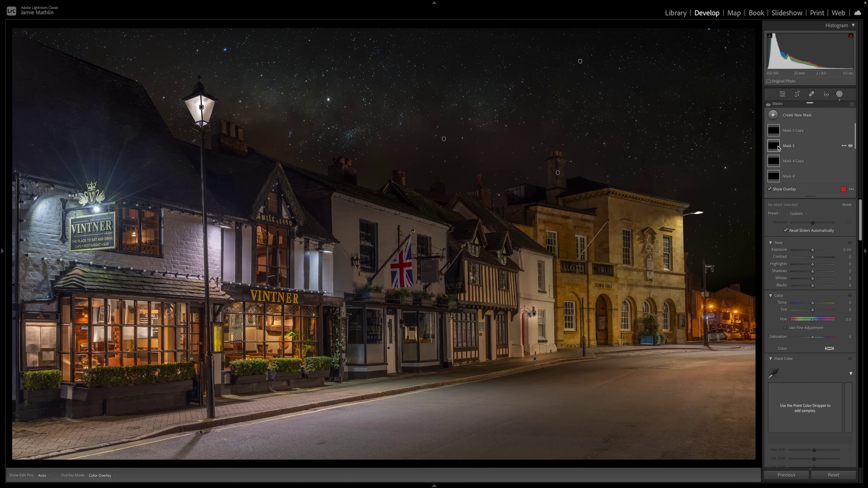
left_click(778, 148)
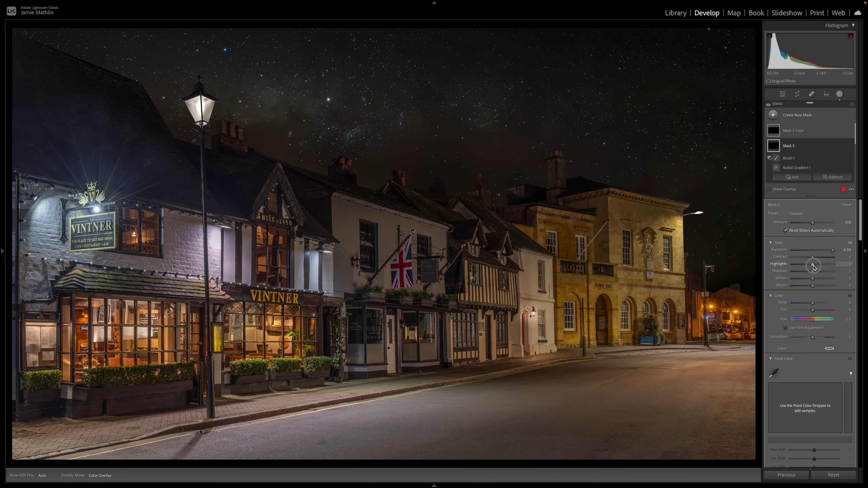
mouse_move(813, 267)
left_mouse_down()
mouse_move(839, 267)
mouse_move(835, 280)
mouse_move(813, 281)
left_mouse_up()
left_click(788, 145)
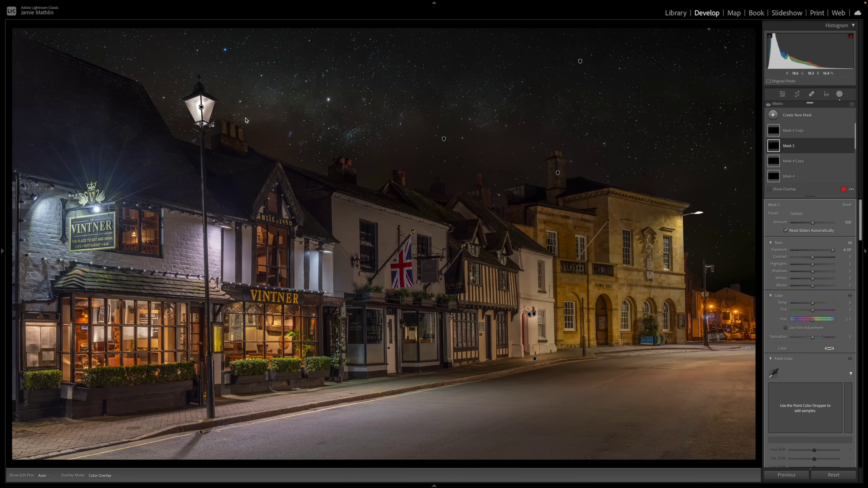
- Duplicate Mask 5 Copy, enlarge the duplicate's radial gradient around the whole lantern, and set its exposure to 0.69
right_click(201, 109)
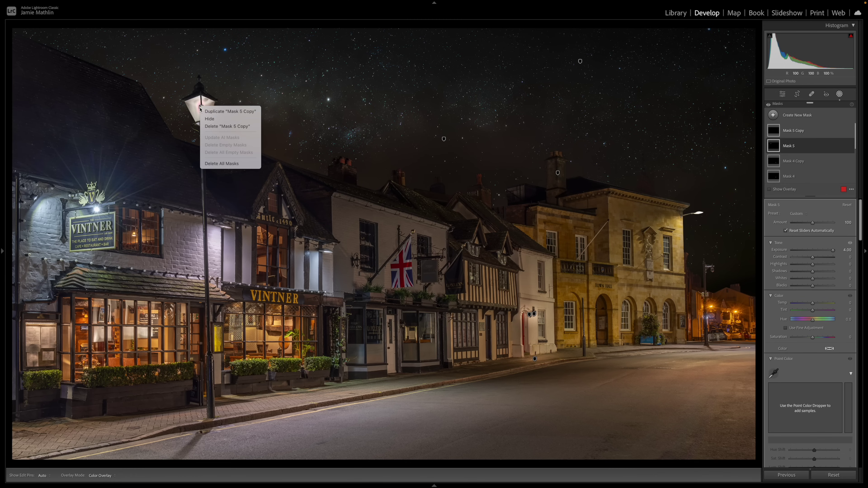
left_click(225, 112)
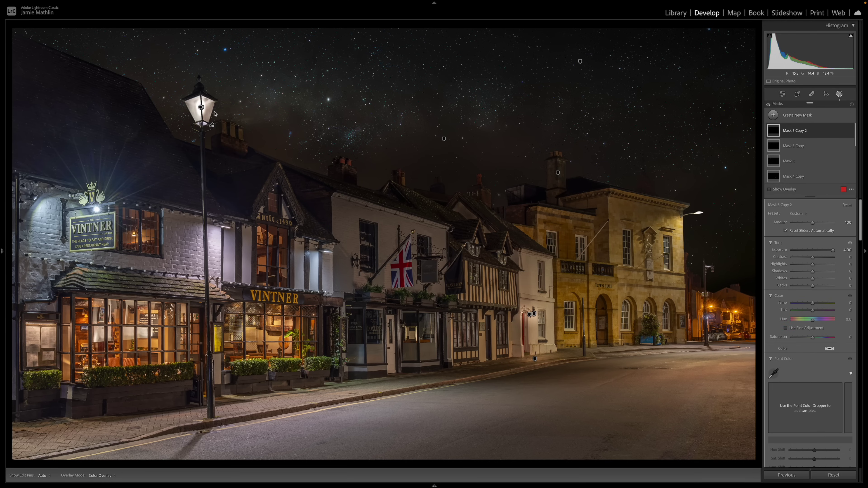
left_click(201, 109)
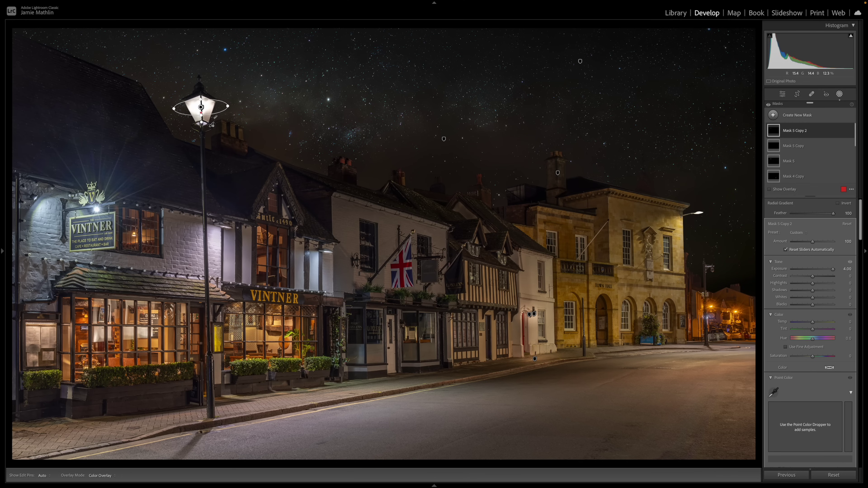
left_click_drag(201, 118, 200, 130)
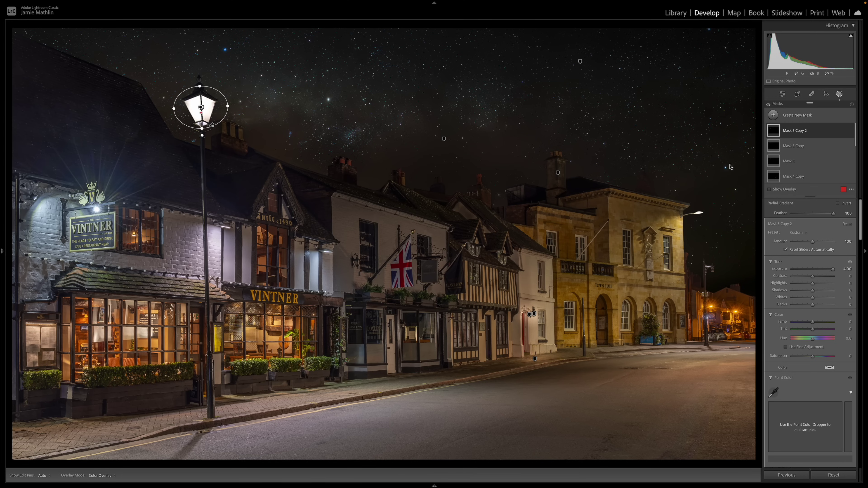
mouse_move(818, 268)
left_mouse_down()
mouse_move(826, 272)
mouse_move(817, 273)
left_mouse_up()
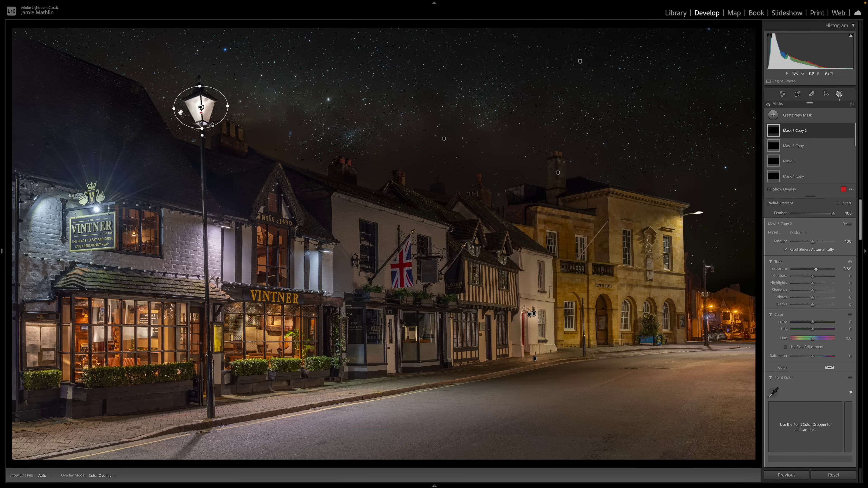
- Create a radial gradient mask as a wide, tilted ellipse on the dark roof above the hanging Vintner sign, reaching the lamp post
left_click(792, 123)
key("shift+m")
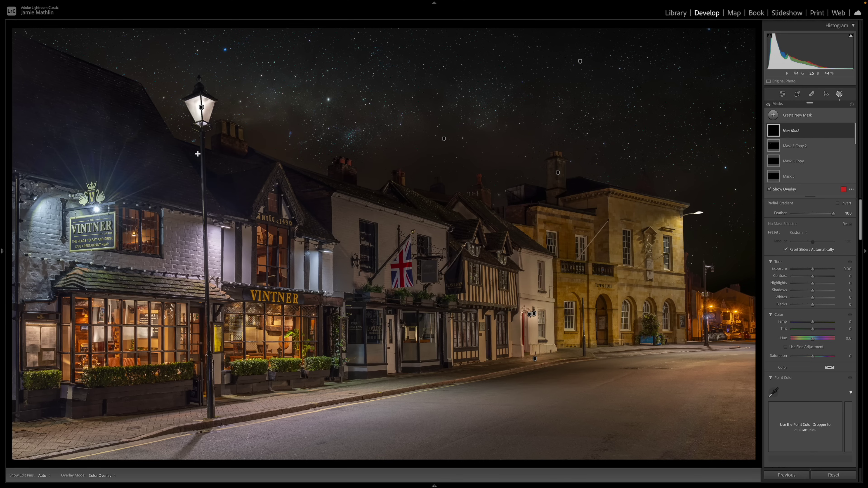
left_click_drag(89, 149, 195, 172)
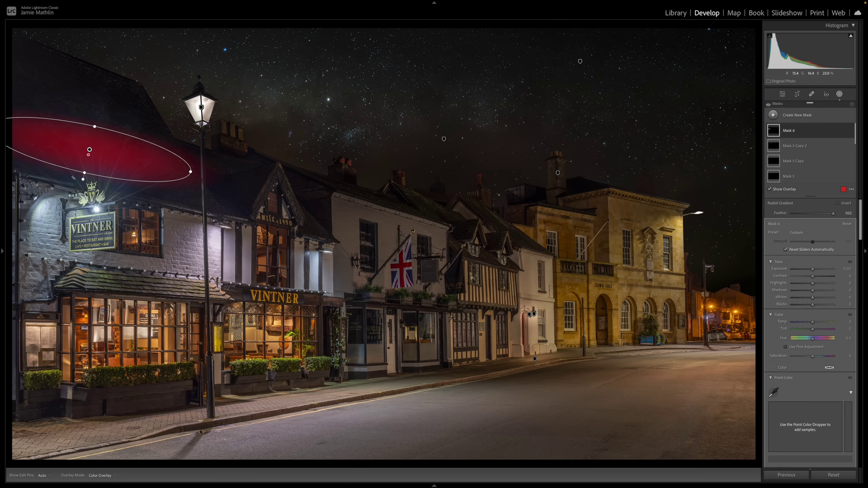
left_click_drag(85, 173, 83, 178)
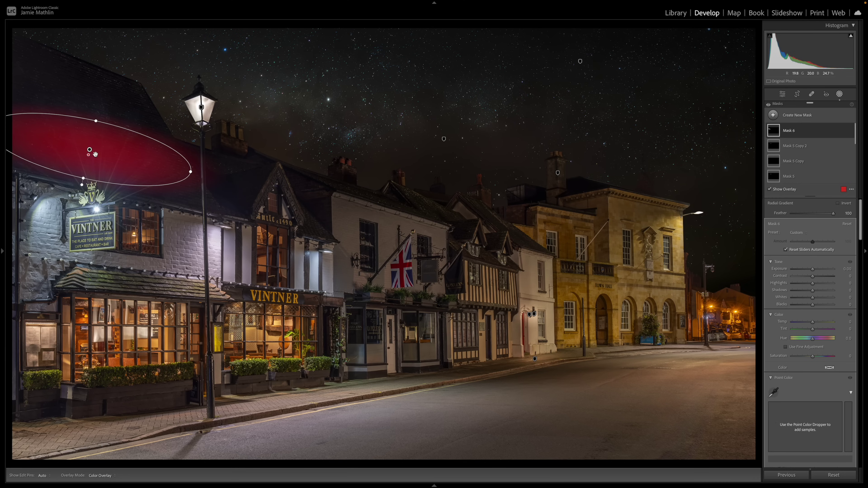
left_click_drag(93, 150, 164, 174)
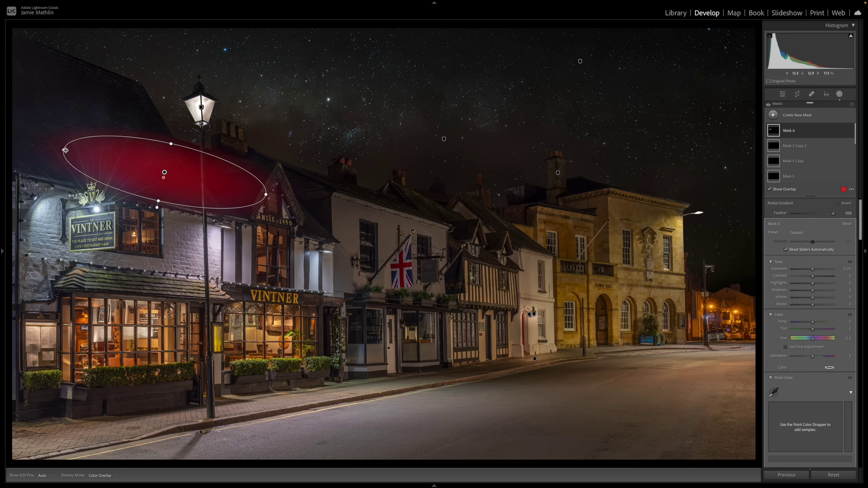
left_click_drag(165, 172, 76, 153)
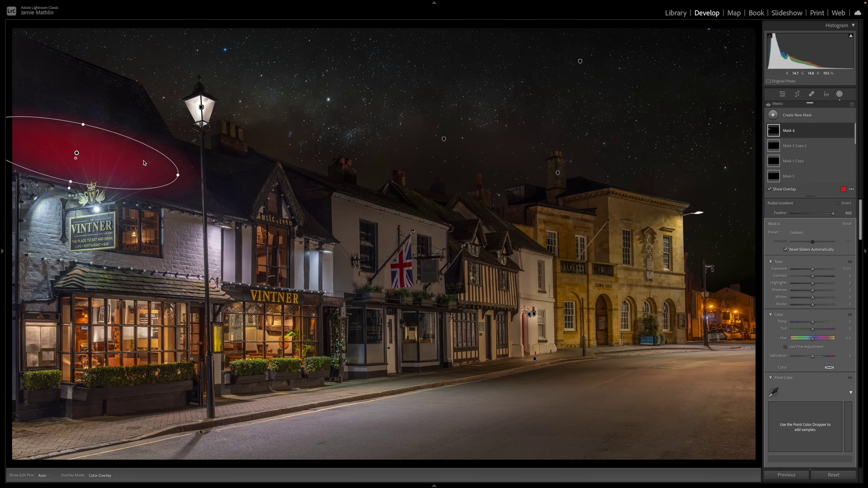
left_click_drag(178, 175, 201, 180)
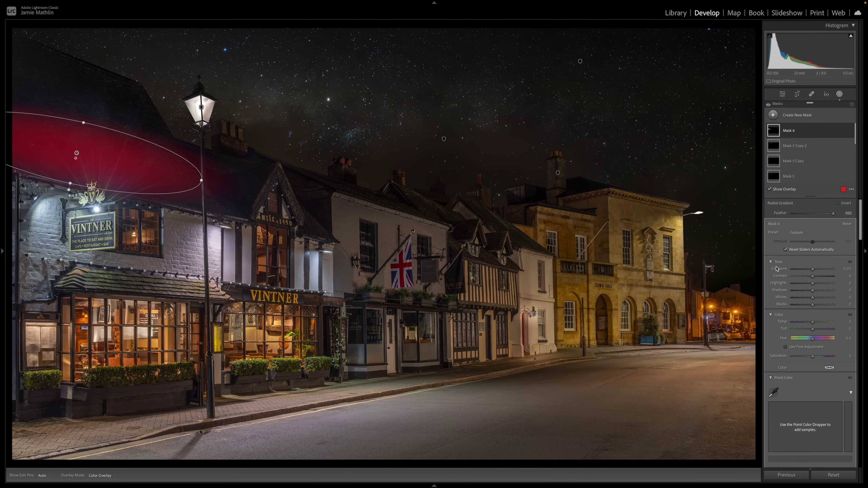
- Set the roof gradient's exposure to 0.90, temperature to 72 and contrast to 26
left_click_drag(808, 269, 819, 271)
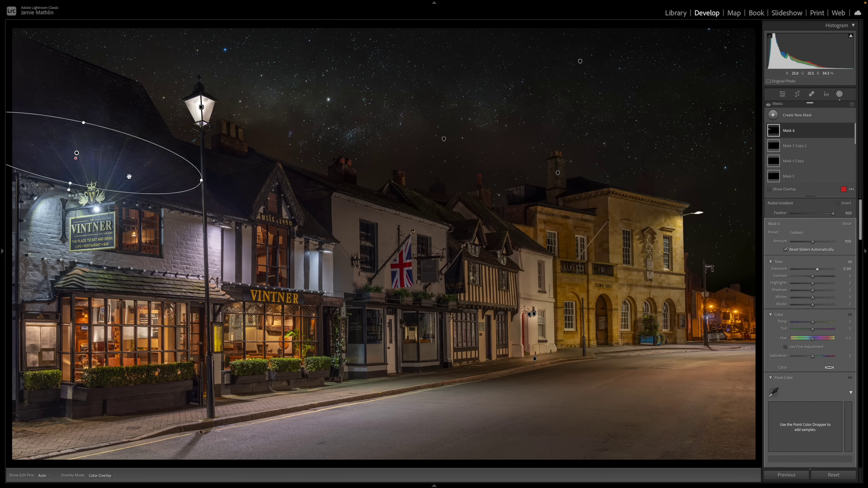
left_click(820, 322)
left_click_drag(820, 323, 828, 325)
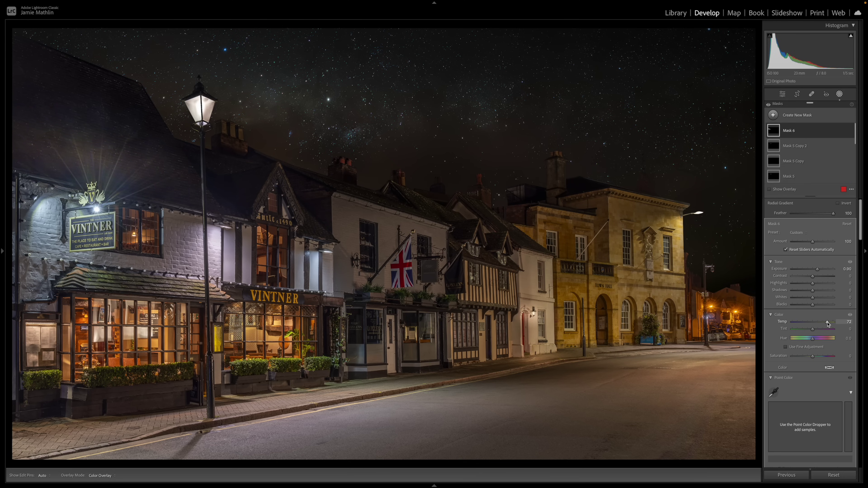
left_click(817, 276)
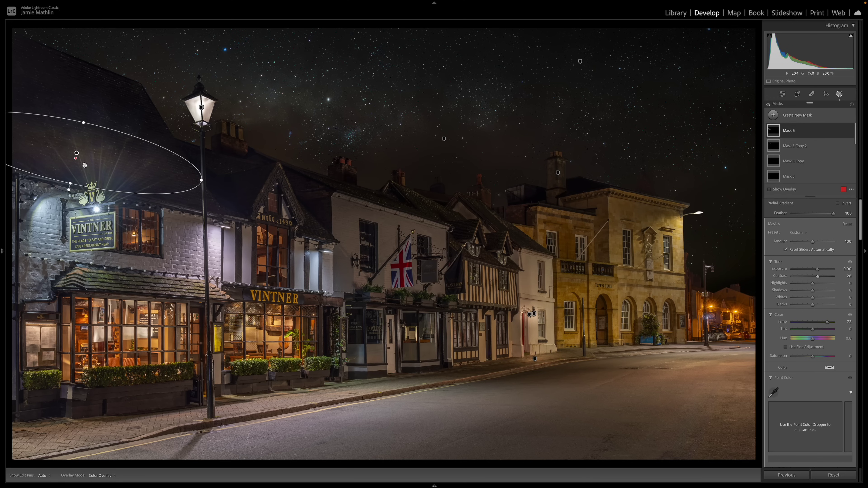
- Fine-tune the roof gradient's ellipse, set its exposure to 0.65, and lower the photo's overall exposure to -0.35
left_click_drag(69, 185, 70, 187)
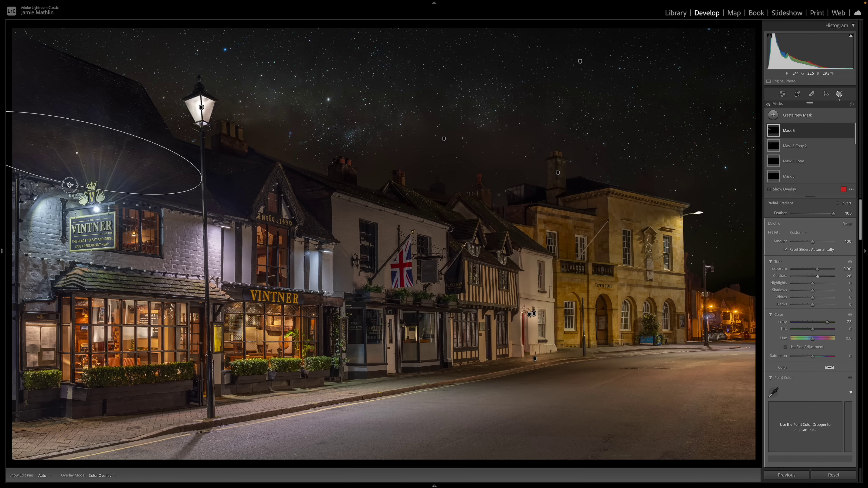
left_click_drag(819, 270, 816, 271)
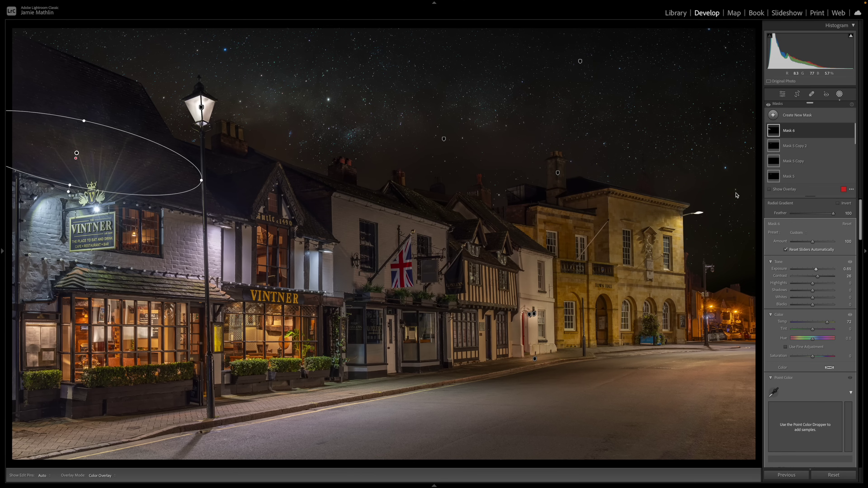
left_click(840, 94)
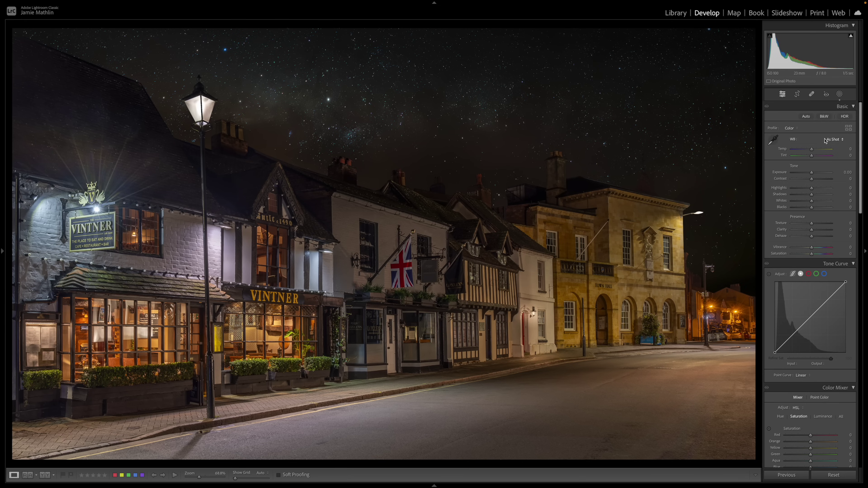
left_click_drag(812, 174, 811, 174)
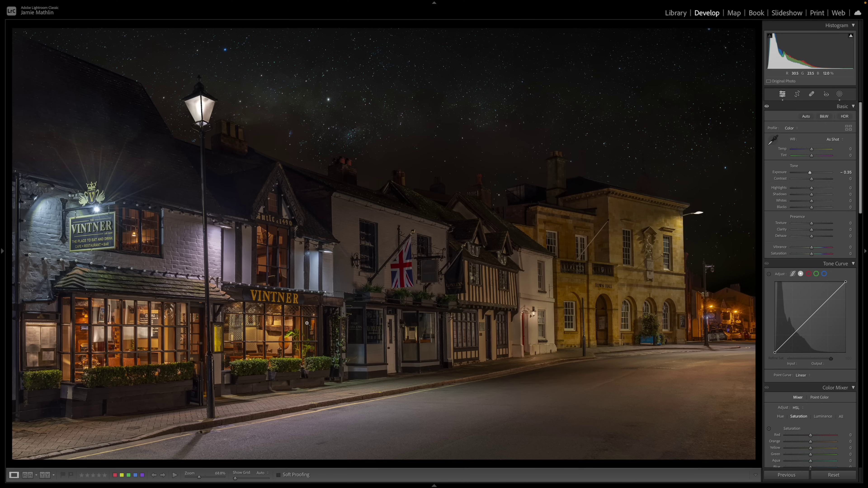
- Create a radial gradient mask as a wide ellipse centred on the large lit shop window below the hanging Vintner sign
left_click(839, 94)
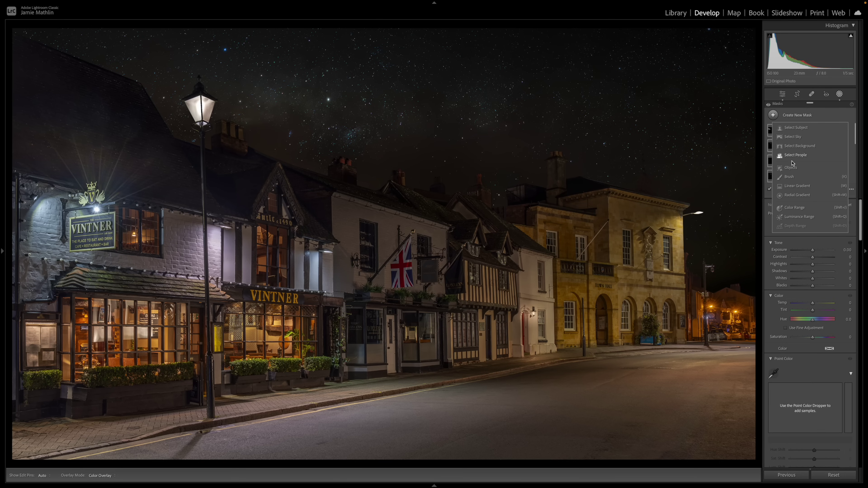
key("shift+m")
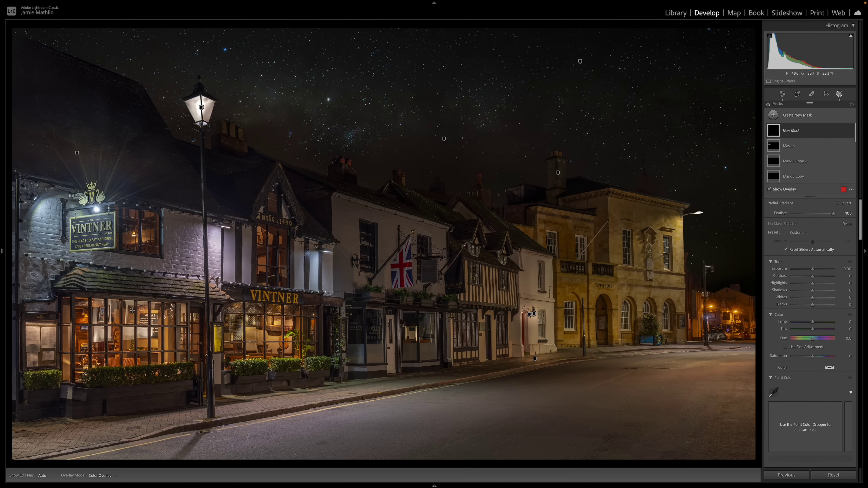
left_click_drag(115, 311, 242, 378)
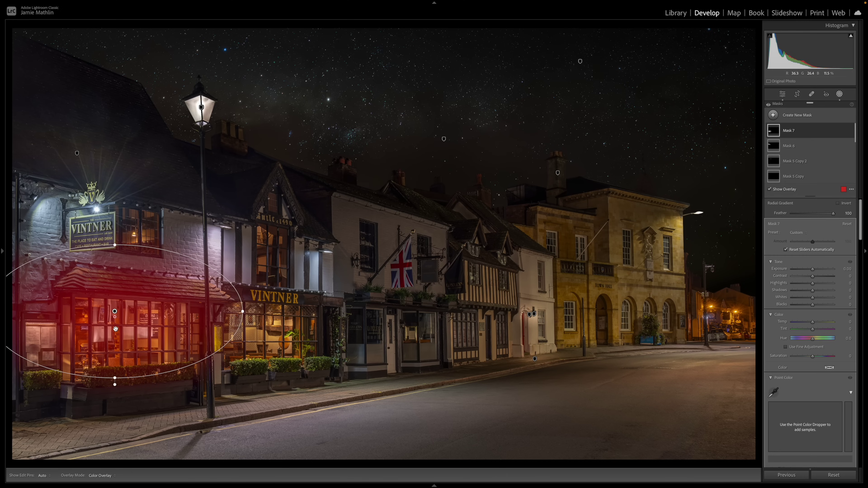
left_click_drag(115, 312, 129, 337)
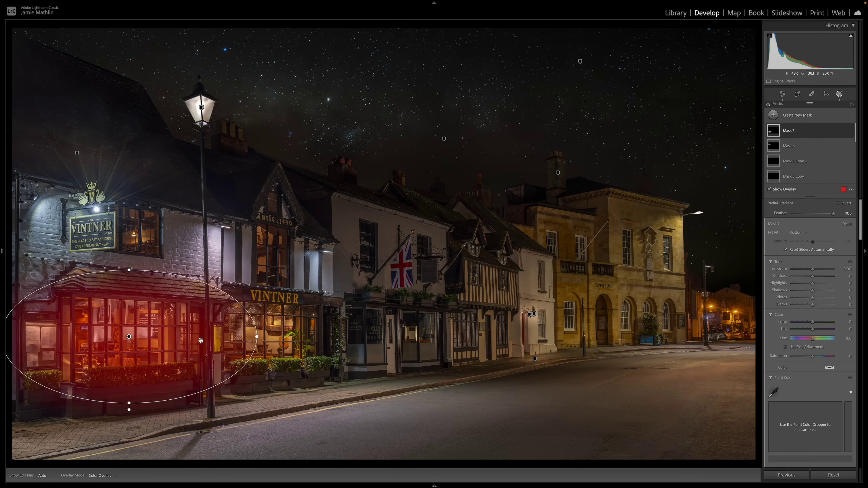
left_click_drag(259, 338, 259, 344)
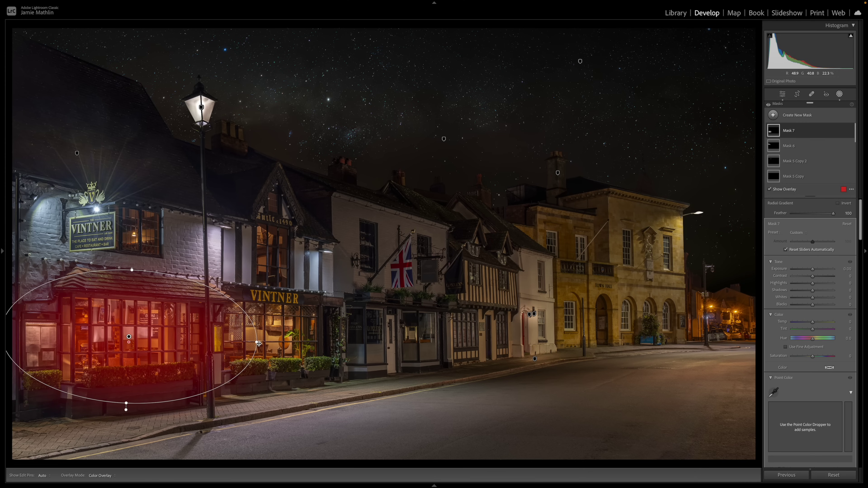
key("o")
- Set the shop window gradient's exposure to 0.78, highlights to -23, saturation to -15, shadows to 24 and clarity to 28
left_click(816, 270)
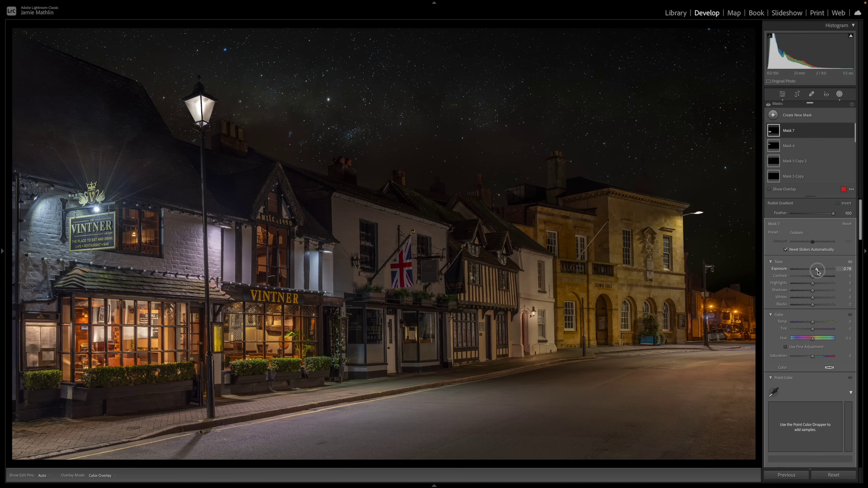
left_click(808, 283)
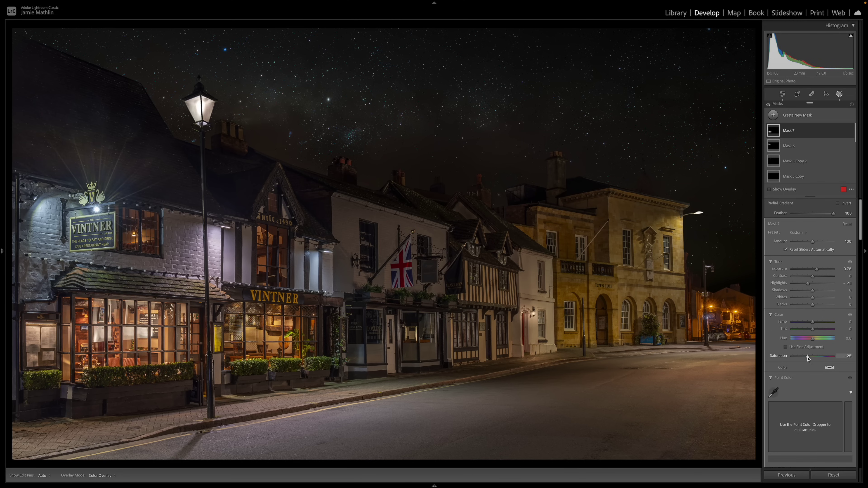
left_click_drag(808, 358, 810, 357)
scroll(804, 290, "down", 1)
left_click_drag(813, 286, 818, 288)
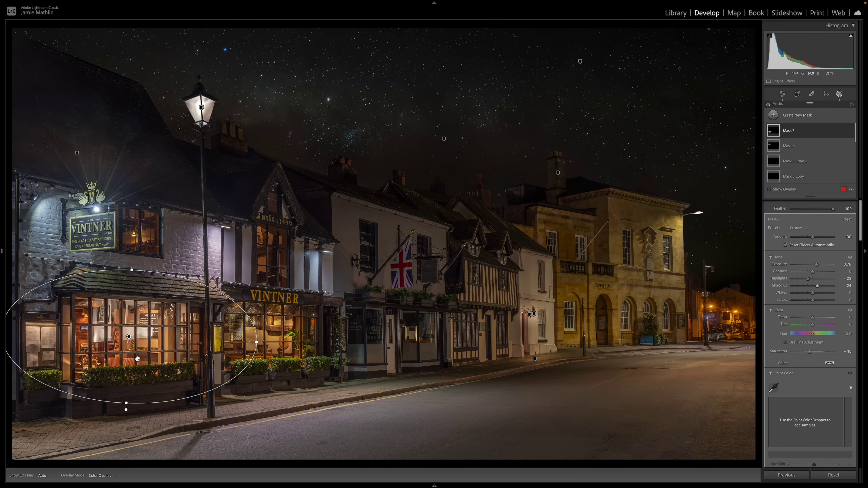
scroll(813, 309, "down", 8)
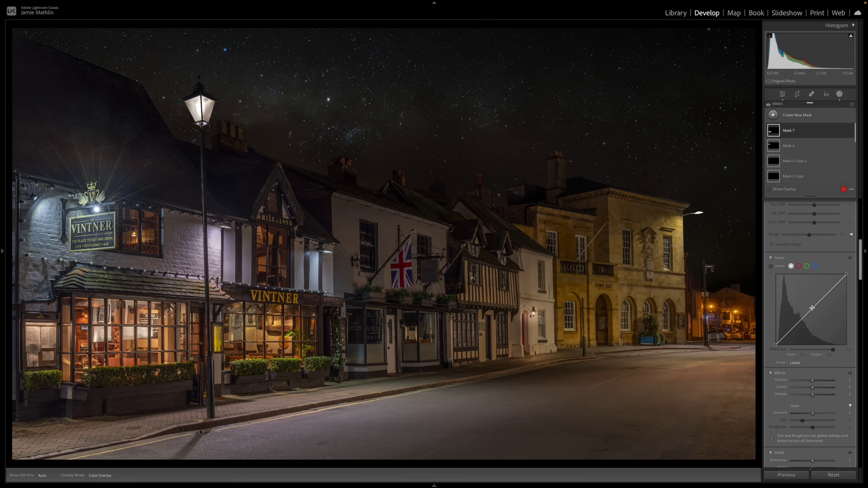
scroll(812, 308, "down", 2)
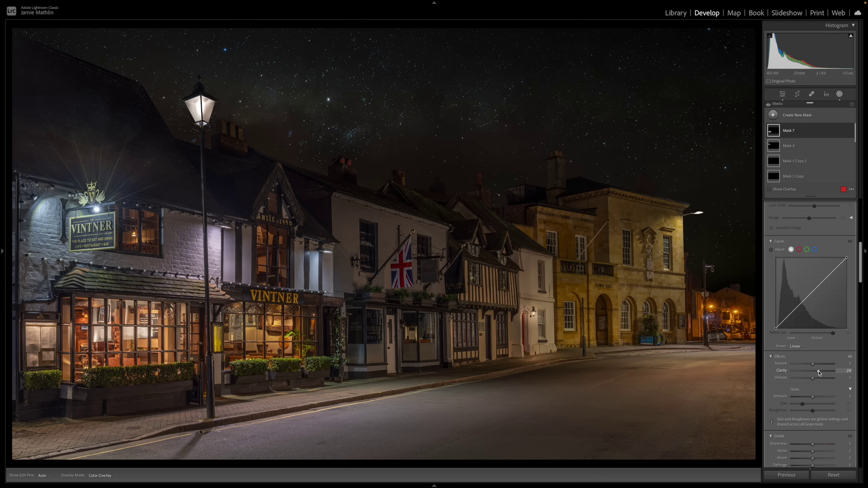
- Duplicate Mask 7, fit the copy around the lit window beneath the VINTNER fascia, and set its exposure to 0.52
right_click(128, 338)
left_click(139, 374)
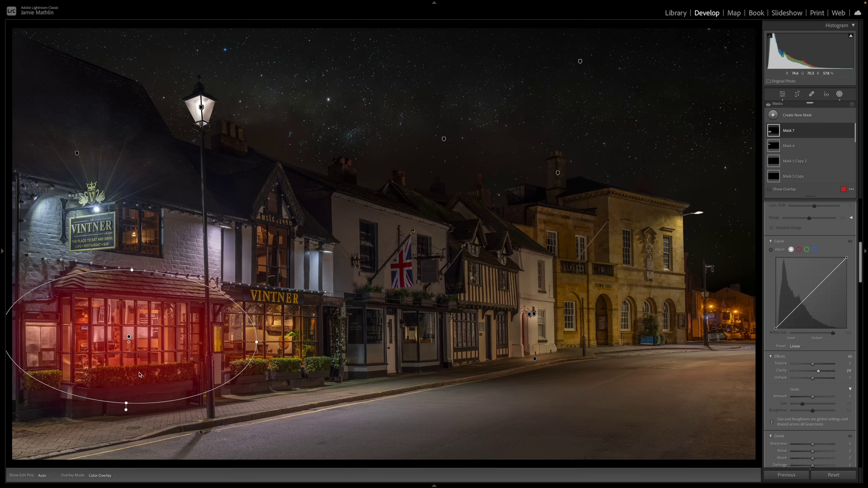
left_click_drag(129, 337, 268, 335)
left_click_drag(271, 270, 269, 289)
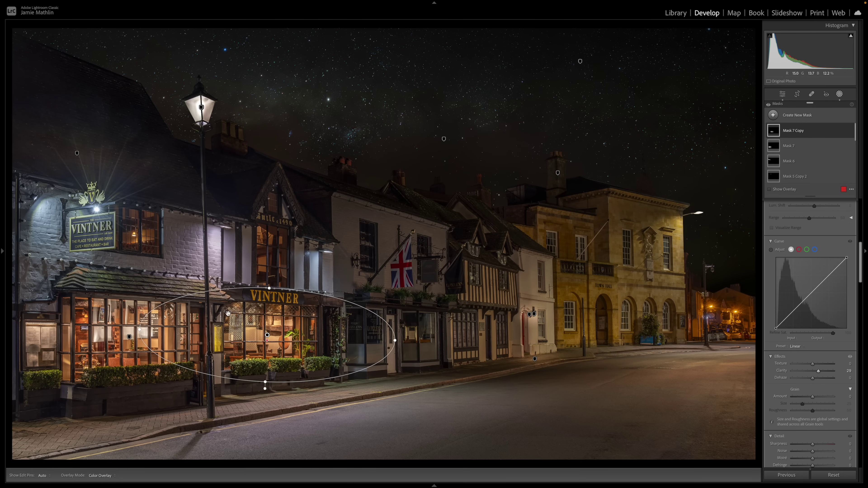
left_click_drag(140, 330, 199, 332)
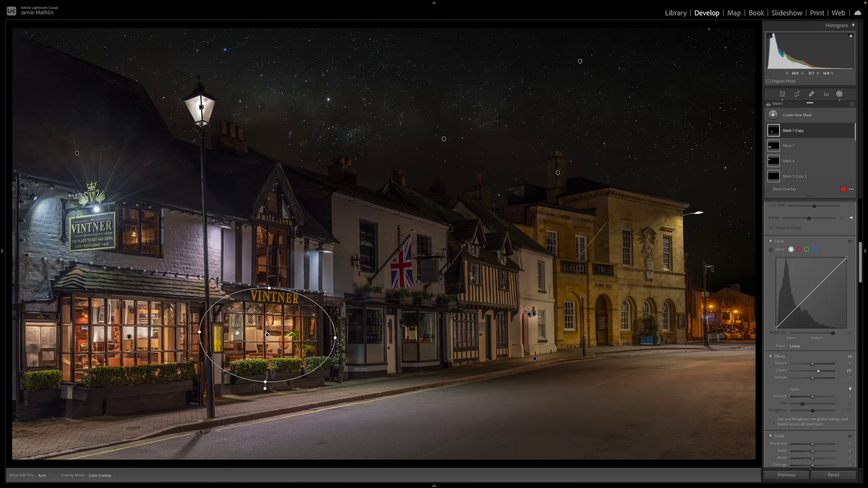
scroll(816, 273, "up", 10)
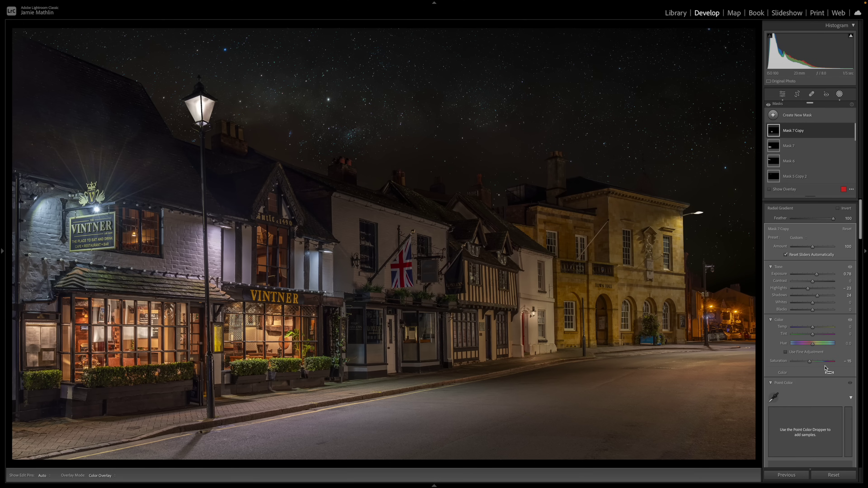
left_click_drag(819, 271, 815, 271)
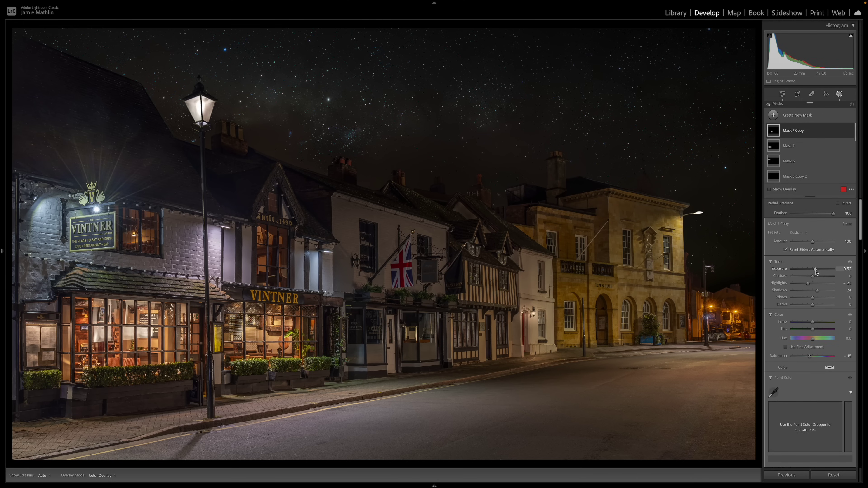
- Duplicate Mask 7 Copy, reshape it into a tall narrow ellipse over the gabled upper window, and set exposure 0.65 and shadows 56
right_click(267, 337)
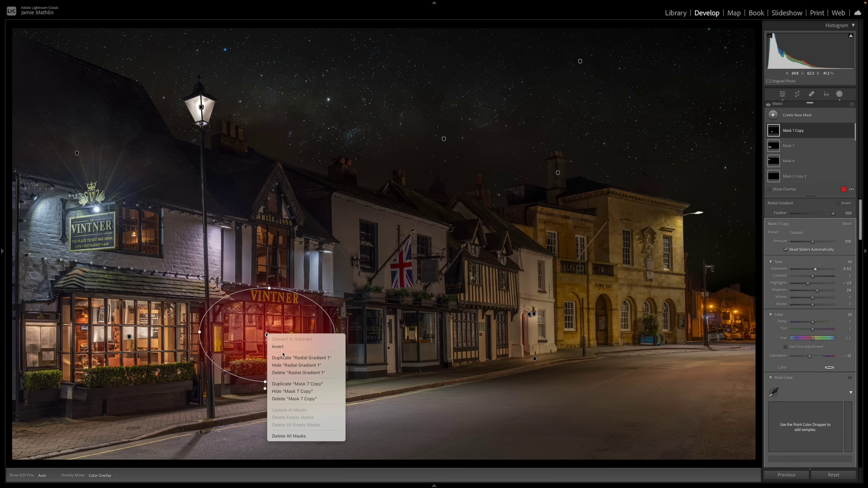
key("Escape")
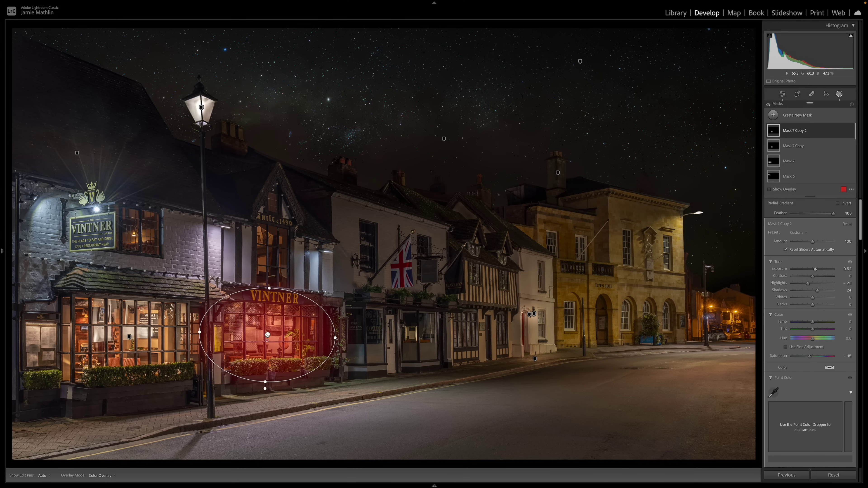
left_click_drag(267, 335, 273, 255)
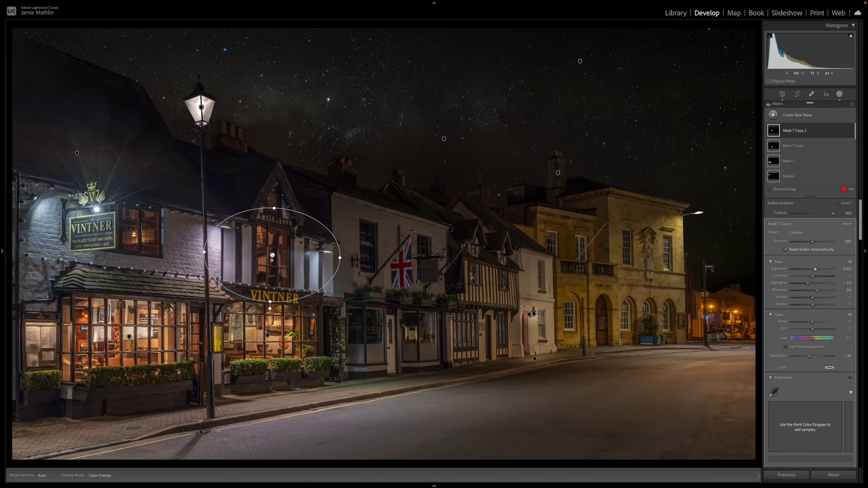
left_click_drag(206, 254, 249, 254)
left_click_drag(273, 208, 276, 170)
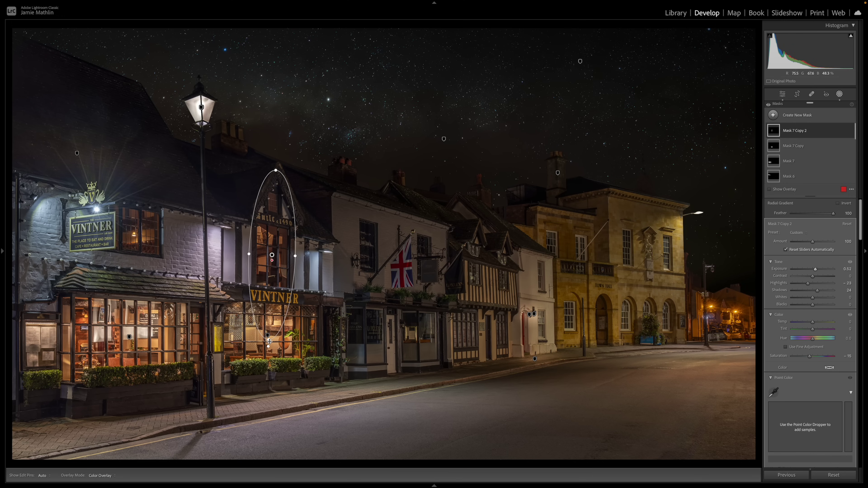
left_click_drag(276, 170, 272, 170)
left_click_drag(271, 256, 269, 239)
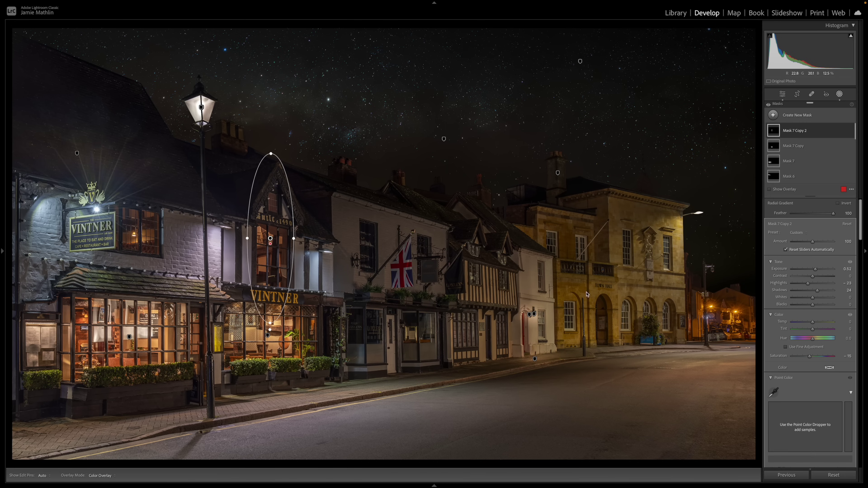
left_click_drag(817, 290, 816, 271)
- Subtract the area over the VINTNER fascia and the shop window below it from the gable mask with a brush
left_click(792, 131)
left_click(833, 152)
left_click(819, 216)
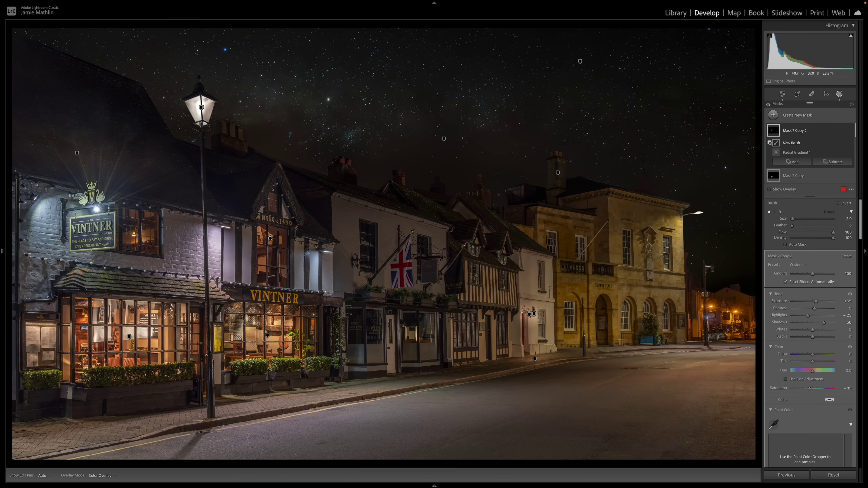
left_click_drag(234, 309, 239, 289)
key("bracketright")
key("bracketright")
key("bracketright")
- Duplicate Mask 7 Copy 2 and fit the copy's radial gradient to the upper-floor window beside the hanging Vintner sign
left_click(270, 238)
right_click(270, 239)
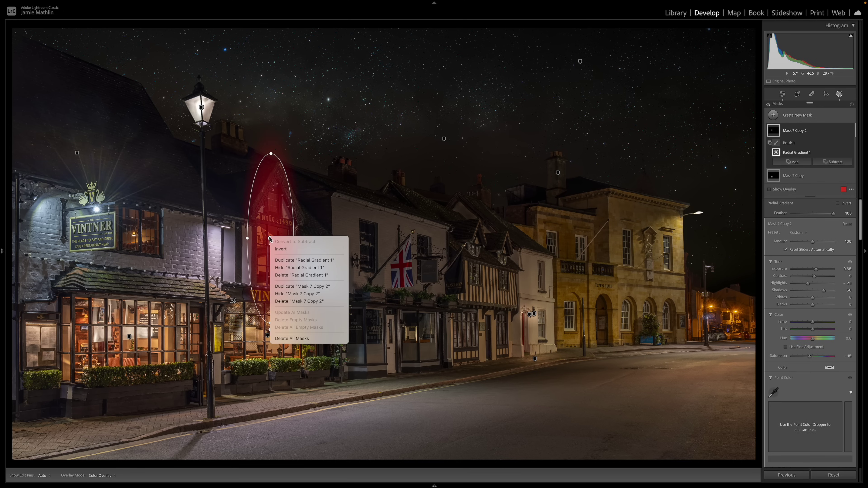
left_click(286, 286)
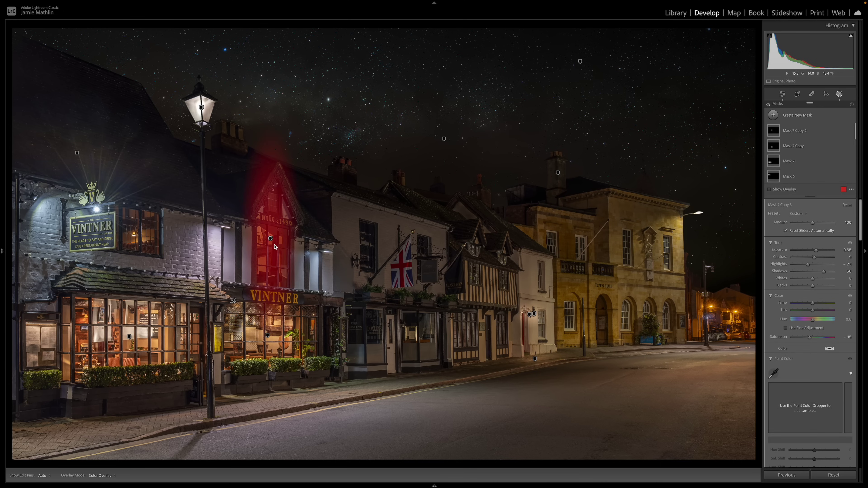
left_click(270, 239)
left_click_drag(270, 239, 134, 230)
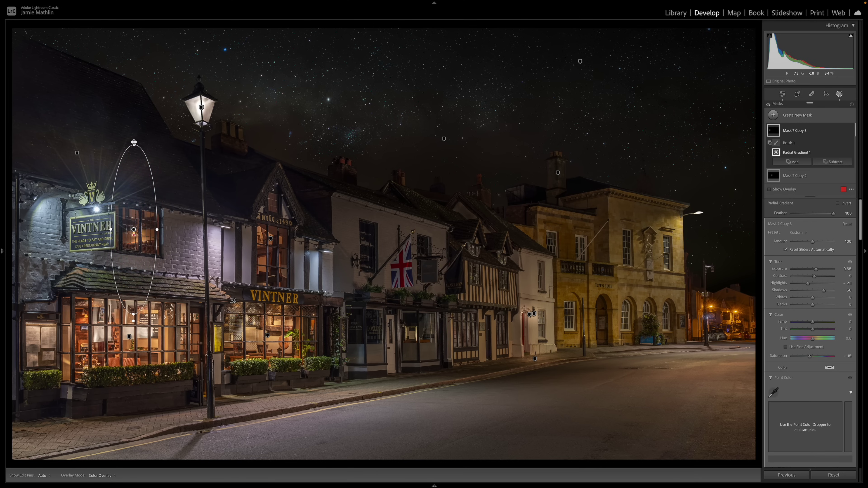
left_click_drag(134, 142, 158, 229)
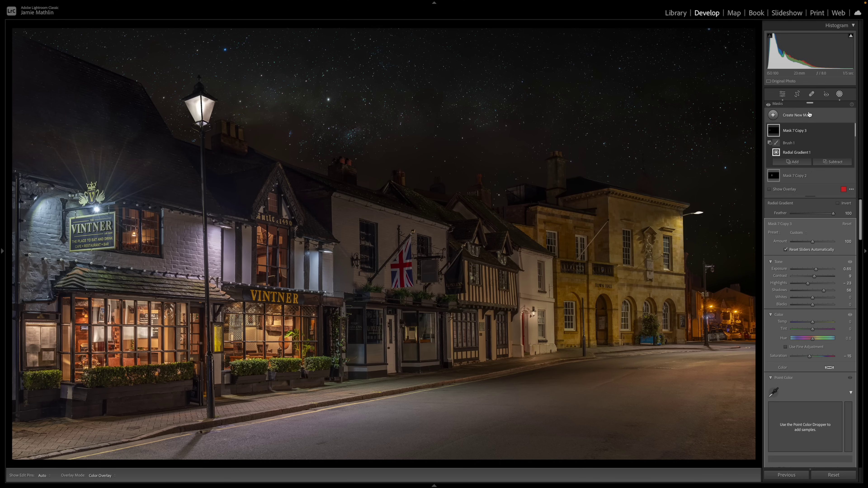
- Start a new brush mask with feather 100 and flow 53, raise its contrast and shadows, and set clarity to 21
key("k")
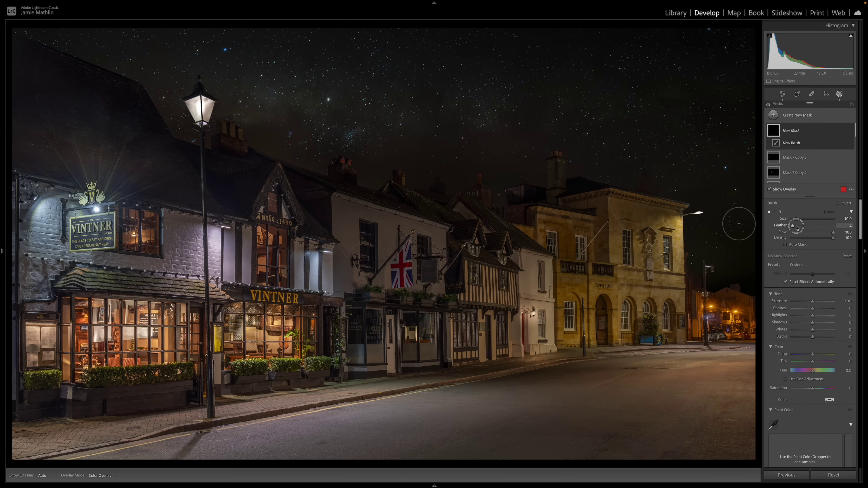
mouse_move(792, 225)
left_mouse_down()
mouse_move(863, 229)
mouse_move(814, 233)
left_mouse_up()
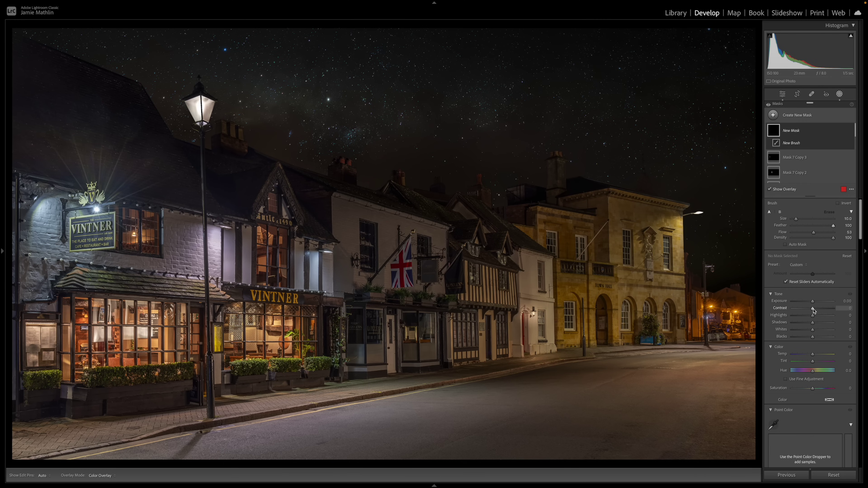
left_click_drag(813, 309, 815, 310)
left_click_drag(814, 324, 816, 324)
scroll(816, 324, "down", 3)
scroll(816, 324, "down", 8)
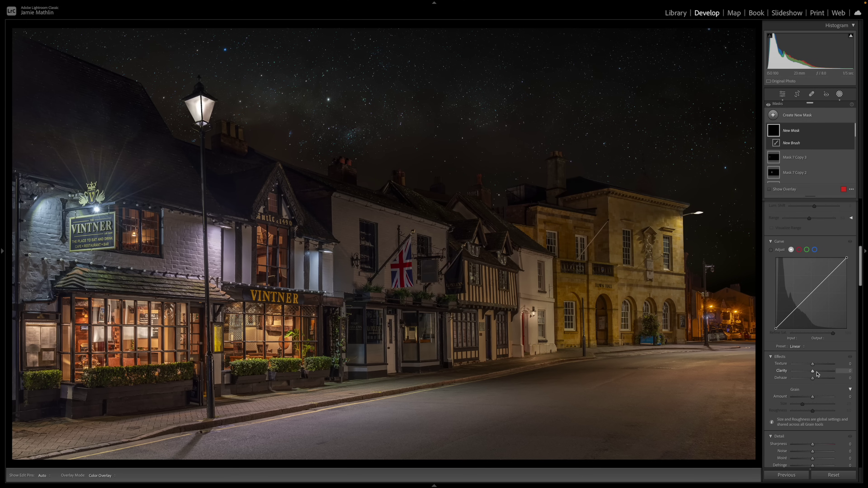
left_click(817, 372)
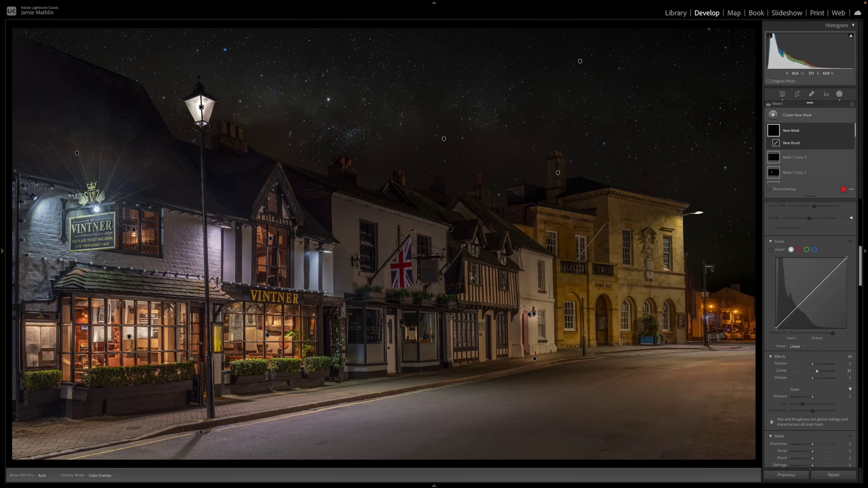
- Paint the new brush mask over the VINTNER fascia lettering above the shop window
key("h")
key("h")
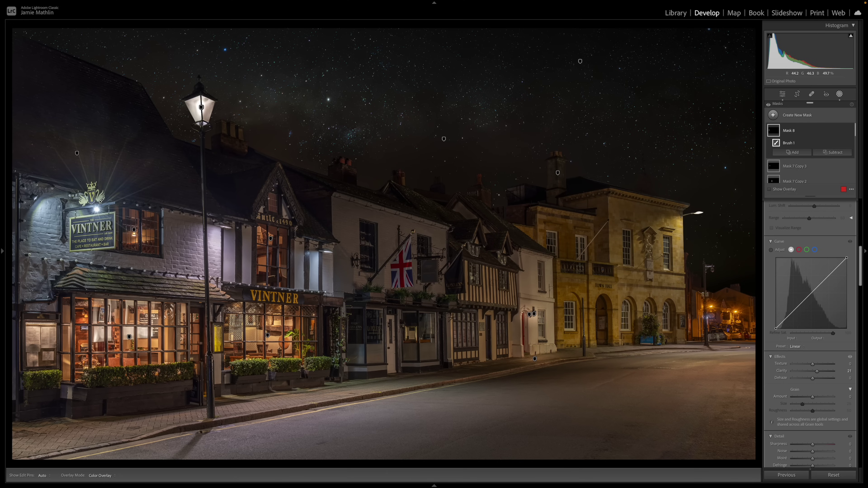
key("h")
left_click_drag(255, 300, 249, 298)
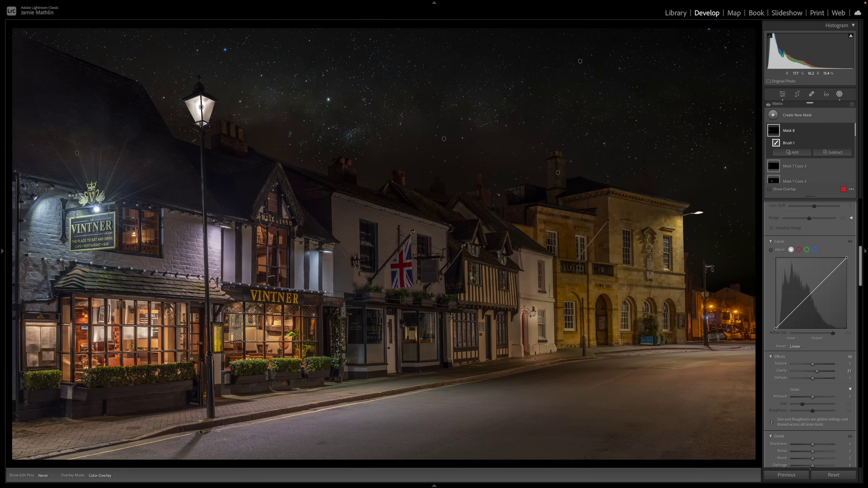
key("h")
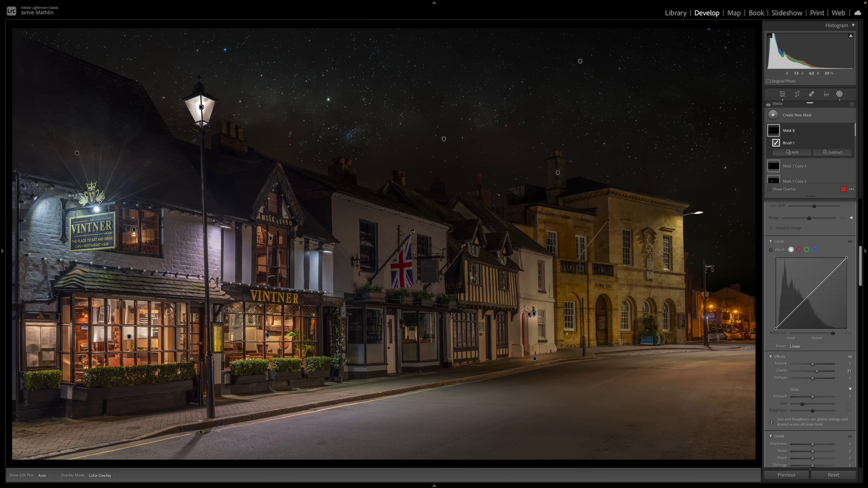
- Add a wide radial gradient mask over the middle shopfronts and pavement, tilted to follow the street and slightly taller
left_click(808, 116)
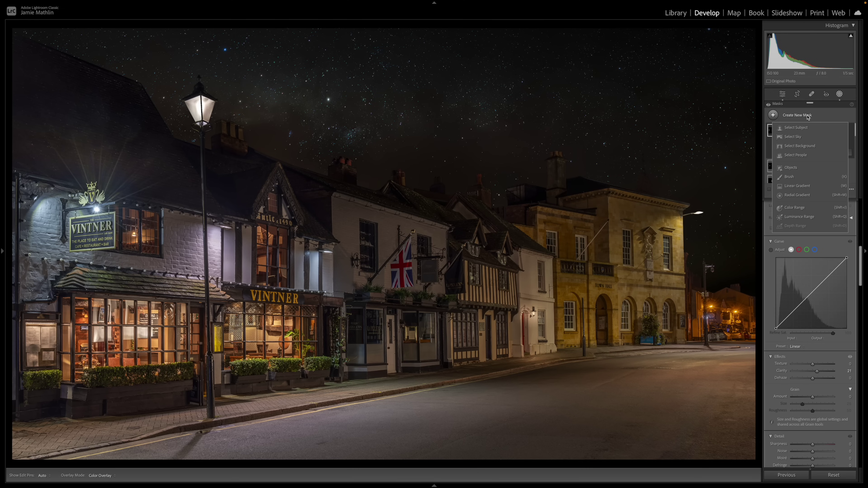
left_click(797, 195)
mouse_move(445, 268)
left_mouse_down()
mouse_move(498, 281)
mouse_move(573, 323)
mouse_move(612, 318)
mouse_move(611, 333)
left_mouse_up()
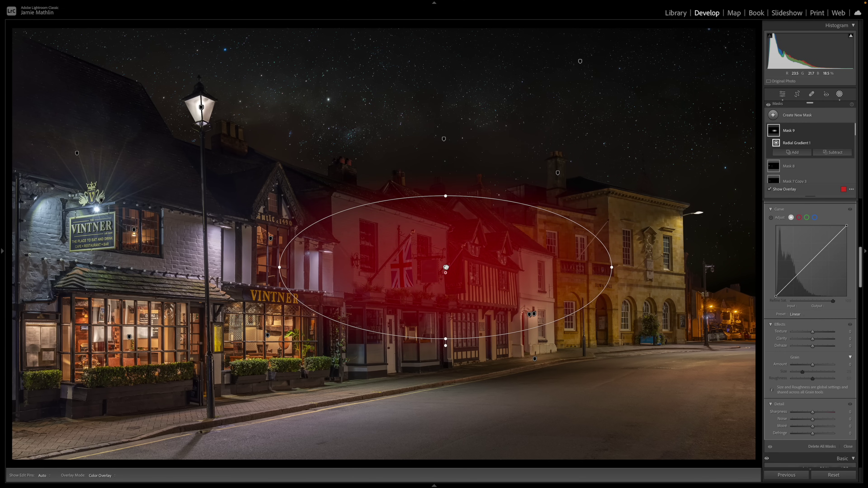
left_click_drag(446, 267, 454, 310)
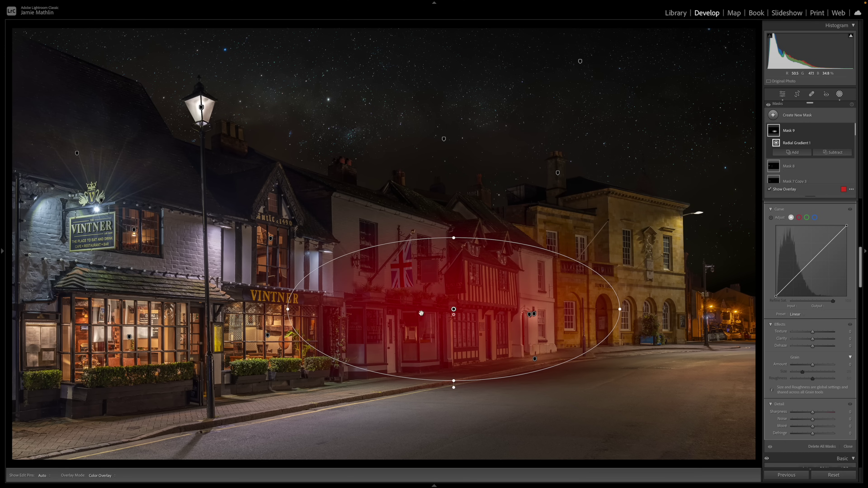
left_click_drag(283, 309, 283, 316)
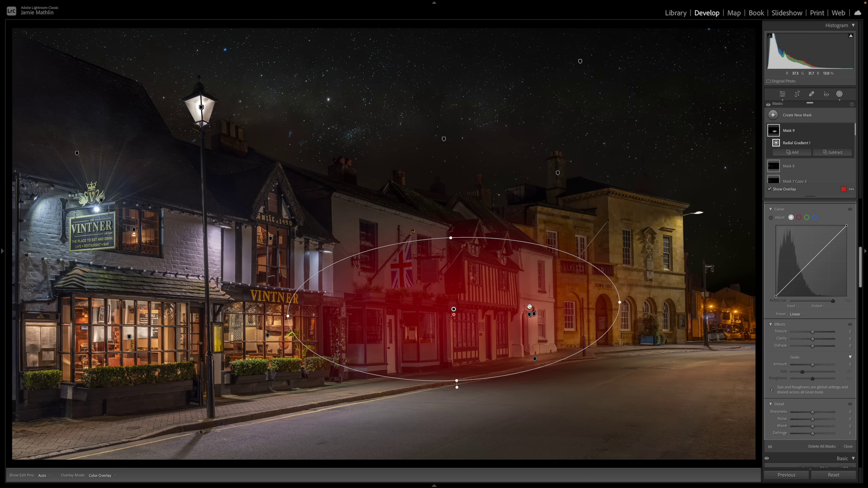
left_click_drag(451, 238, 452, 225)
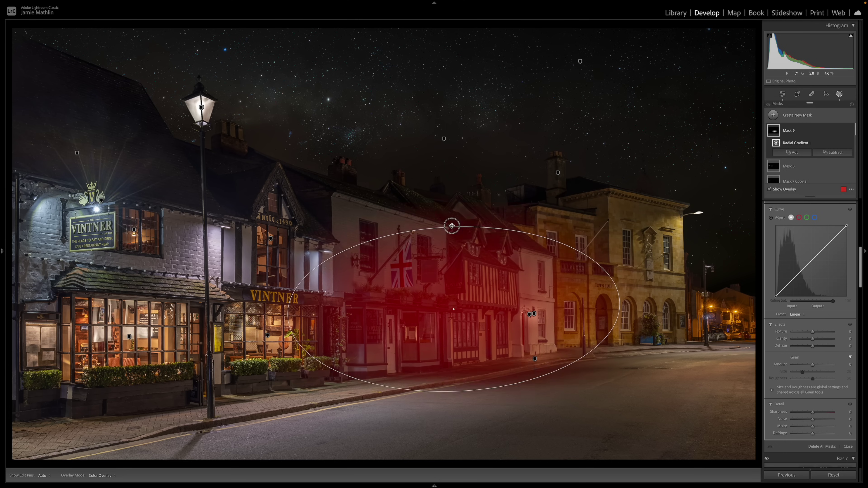
- Set the shopfront gradient's exposure to 1.18, shadows to 18 and clarity to 20, and lower its highlights
scroll(824, 239, "up", 5)
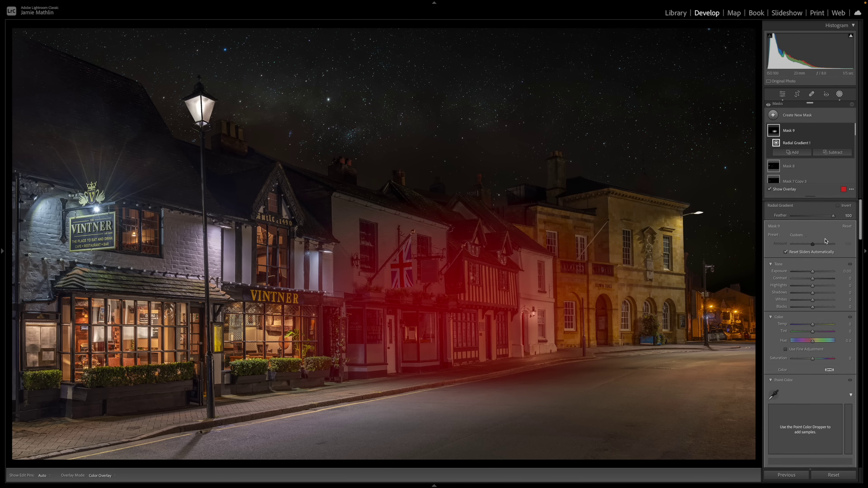
key("o")
left_click_drag(813, 270, 806, 284)
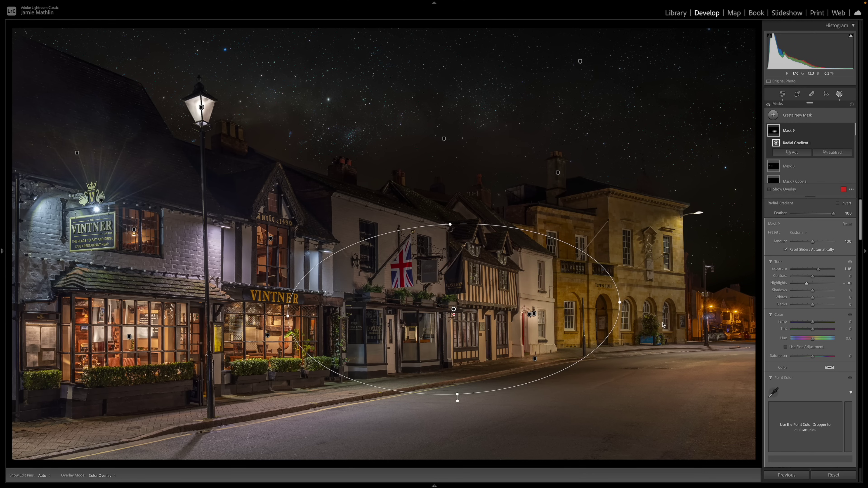
left_click_drag(812, 291, 817, 291)
scroll(815, 284, "down", 10)
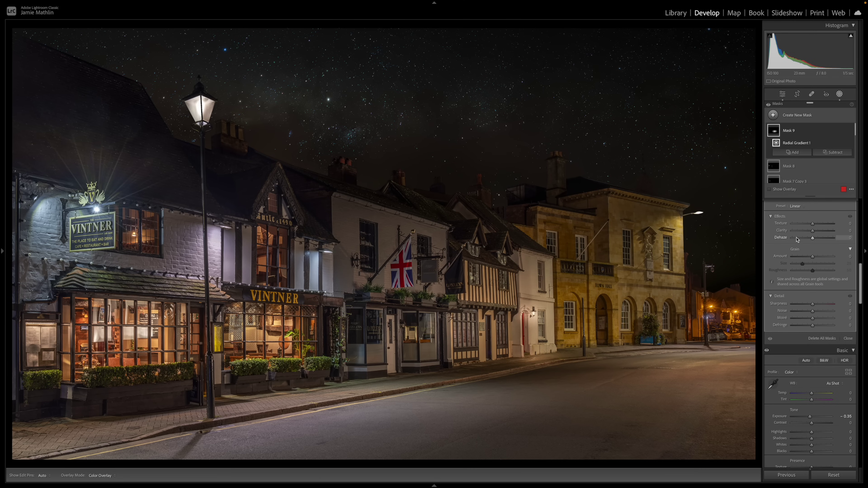
left_click_drag(817, 233, 817, 232)
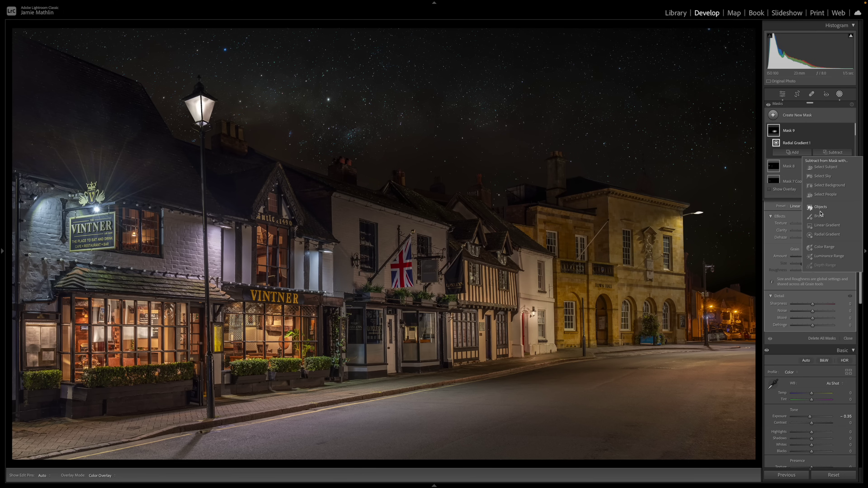
- Subtract the far end of the Vintner shop window from the shopfront gradient mask with a size 7 brush
scroll(819, 217, "down", 1)
scroll(819, 218, "up", 3)
key("shift+k")
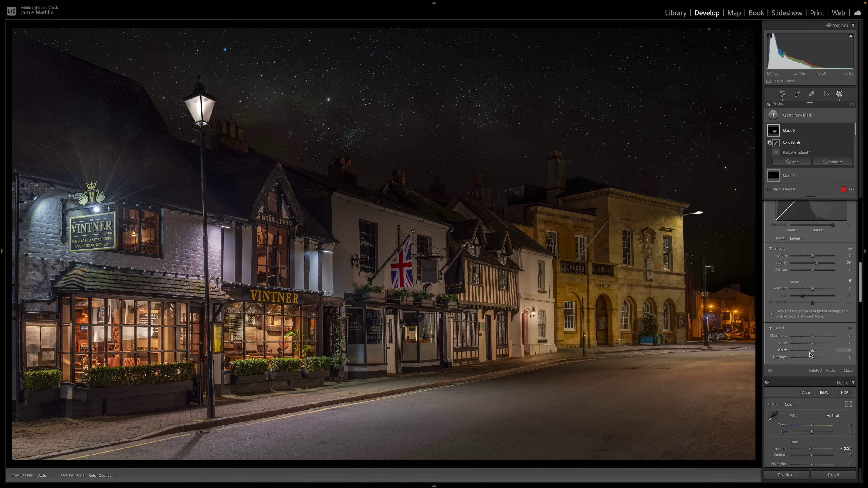
scroll(802, 294, "up", 10)
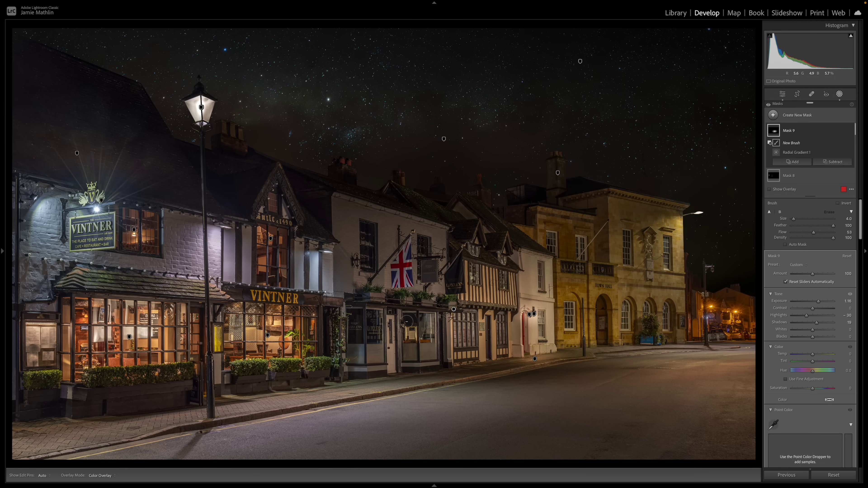
key("bracketright")
key("h")
key("bracketright")
key("bracketright")
mouse_move(341, 337)
left_mouse_down()
mouse_move(322, 392)
mouse_move(296, 337)
mouse_move(311, 323)
left_mouse_up()
key("h")
mouse_move(776, 131)
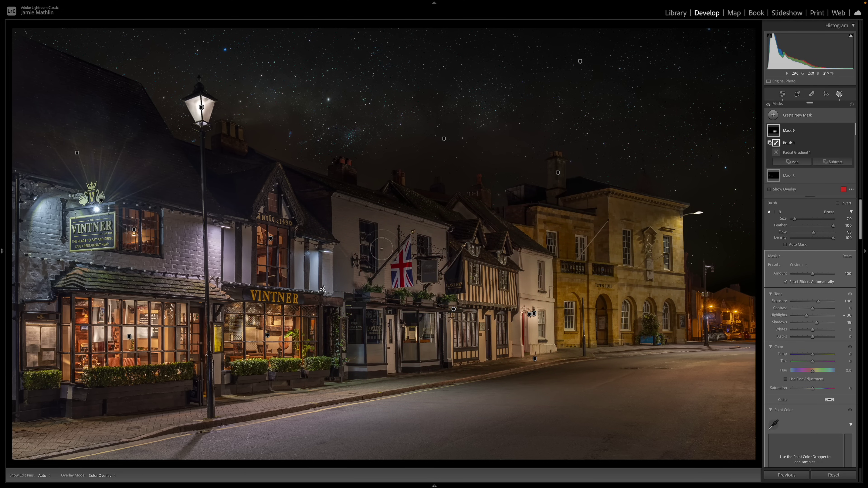
- Add a new radial gradient mask centred on the white upper facade around the Union Jack flag
left_click(806, 116)
left_click(804, 195)
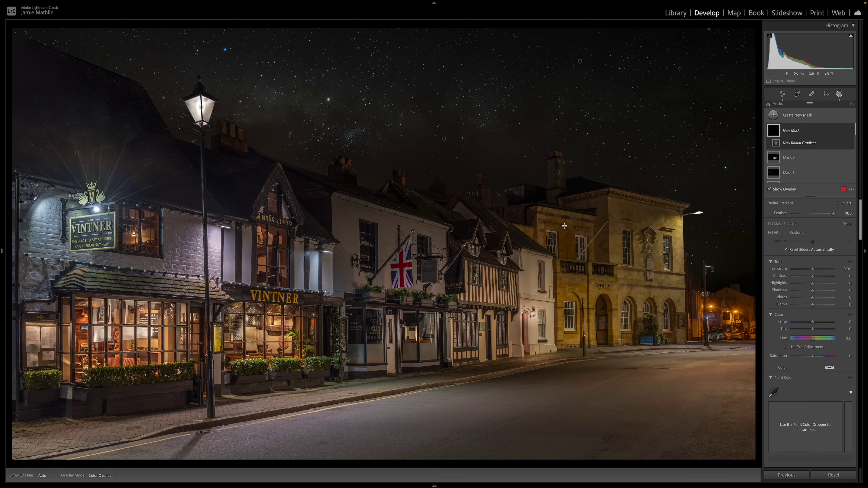
left_click_drag(390, 245, 449, 288)
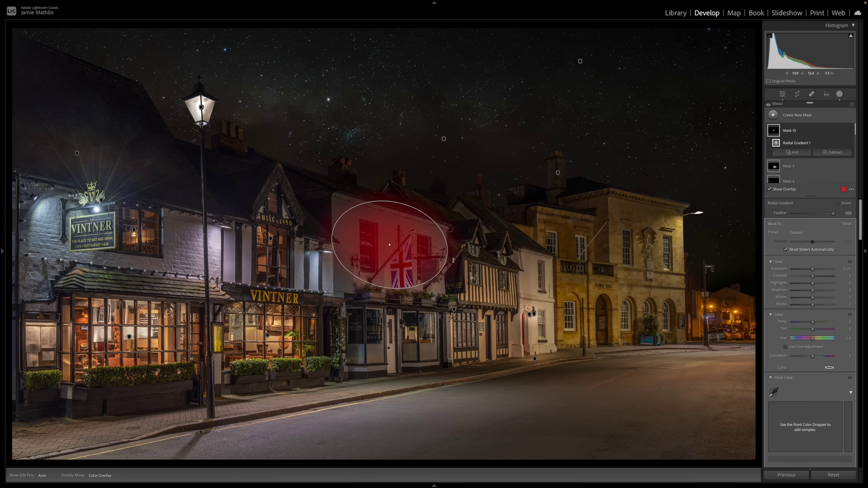
left_click_drag(389, 246, 396, 253)
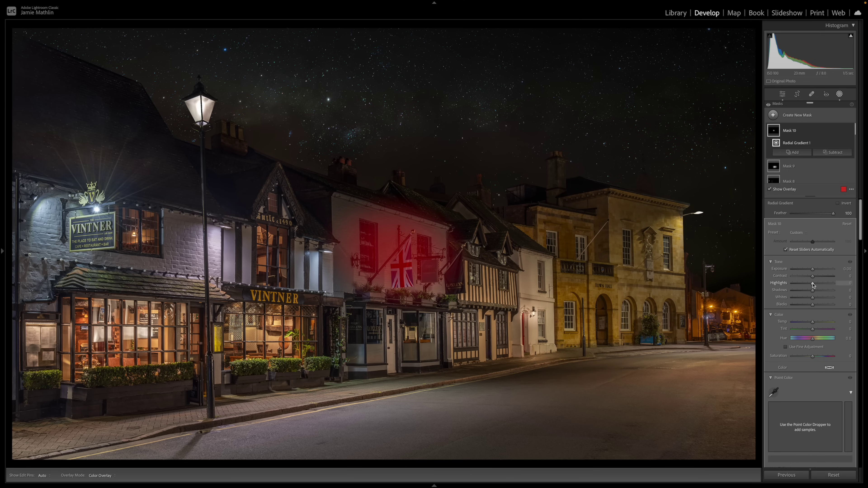
- Set the flag facade mask's exposure to 0.85 and clarity to 24, with shadows raised slightly
left_click_drag(813, 269, 815, 290)
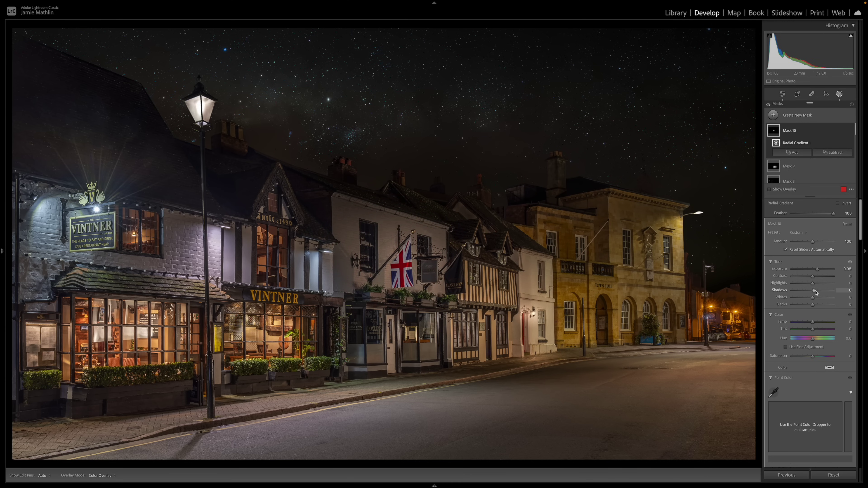
scroll(813, 325, "down", 3)
scroll(813, 325, "down", 10)
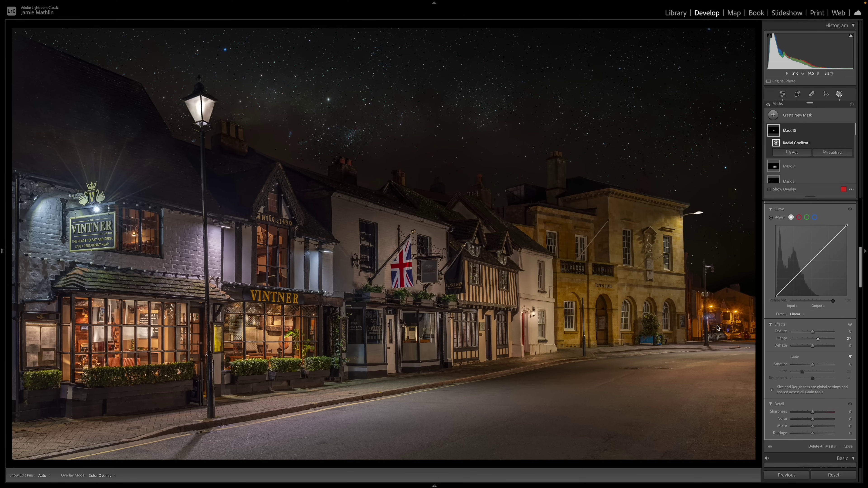
left_click(818, 341)
left_click_drag(819, 341, 817, 341)
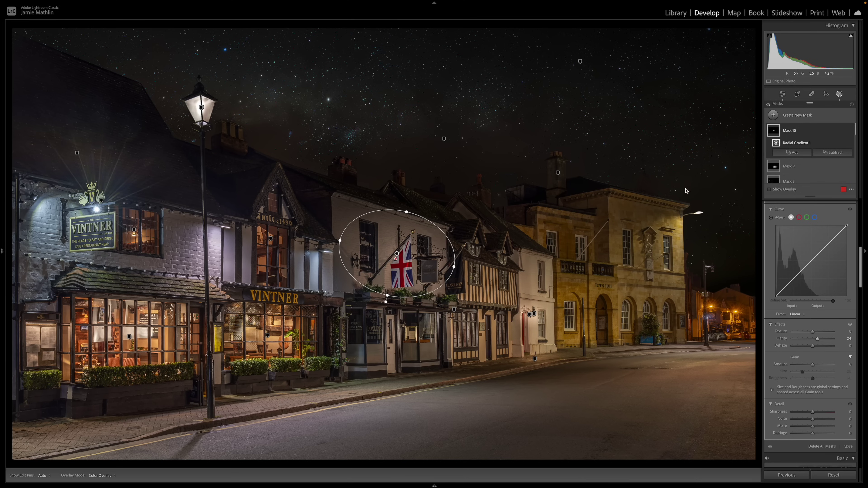
- Duplicate Mask 10, move the copy onto the Town Hall, level it, and enlarge its ellipse to cover the whole building
right_click(396, 253)
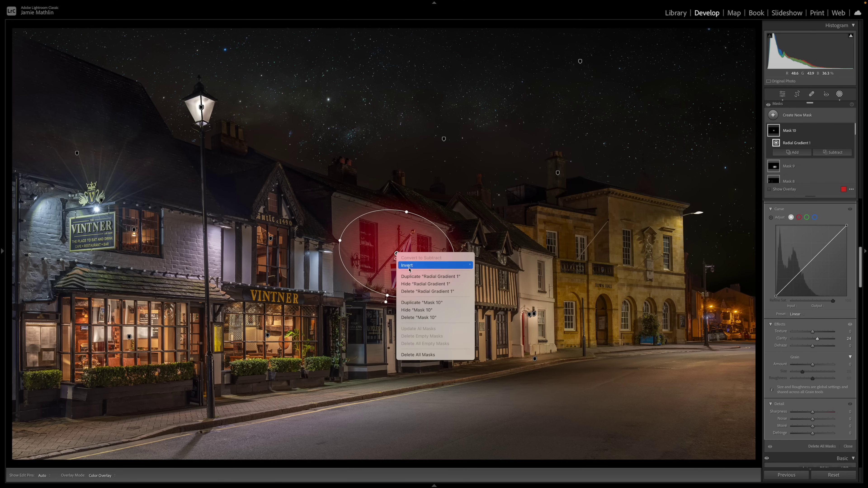
left_click(415, 302)
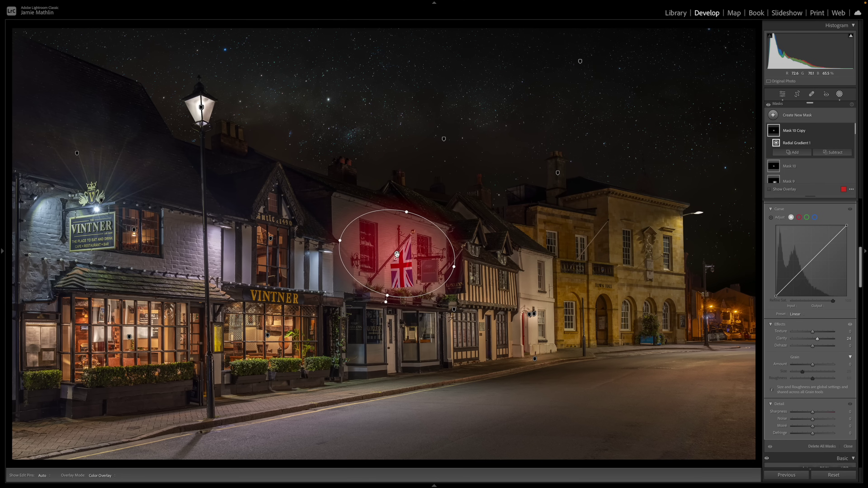
left_click_drag(397, 254, 621, 287)
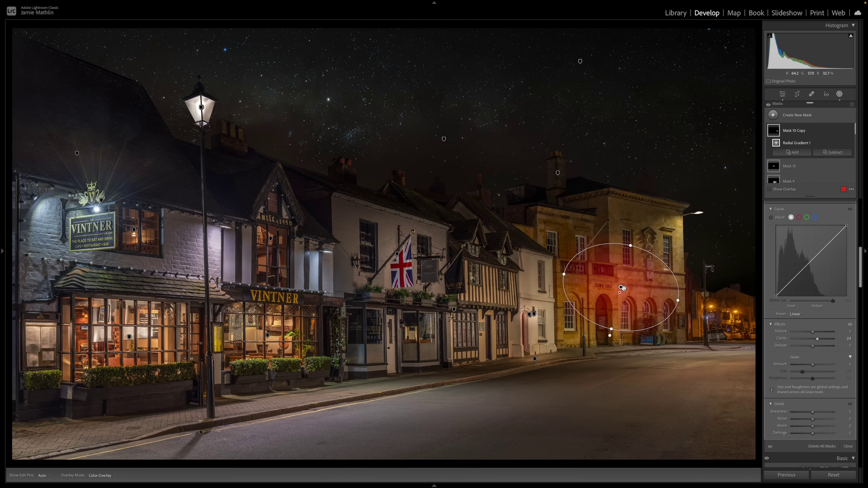
left_click_drag(683, 304, 658, 273)
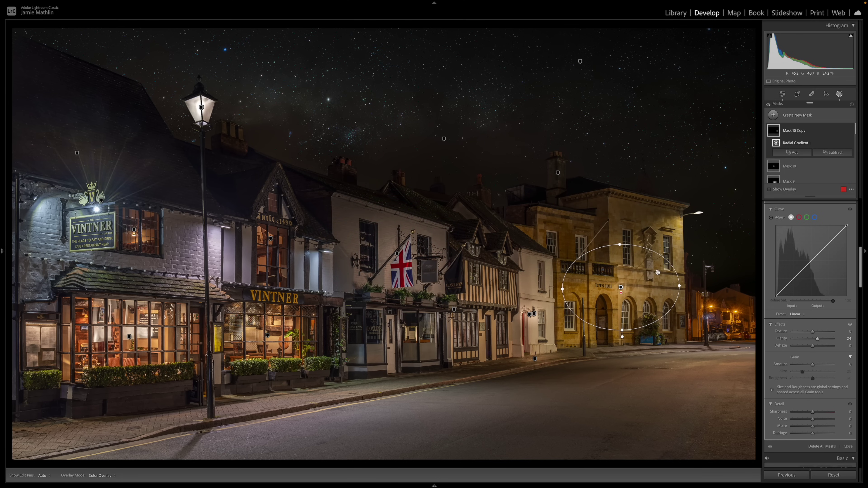
left_click_drag(620, 243, 619, 201)
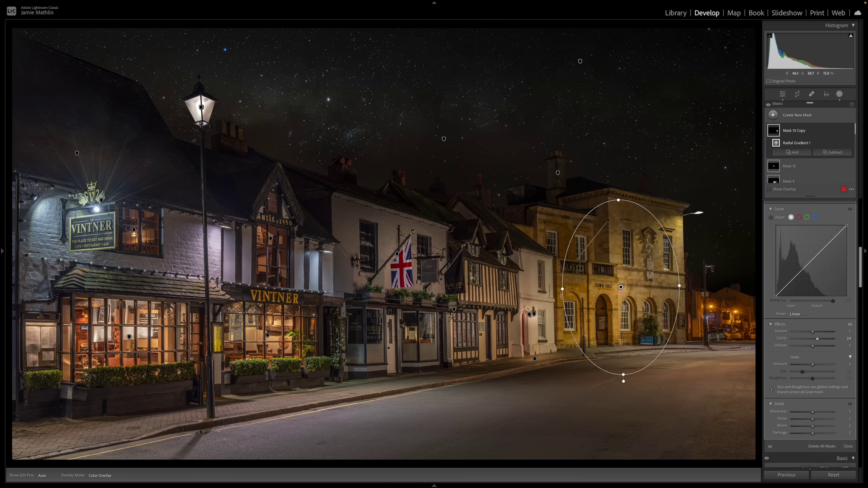
left_click_drag(562, 290, 516, 290)
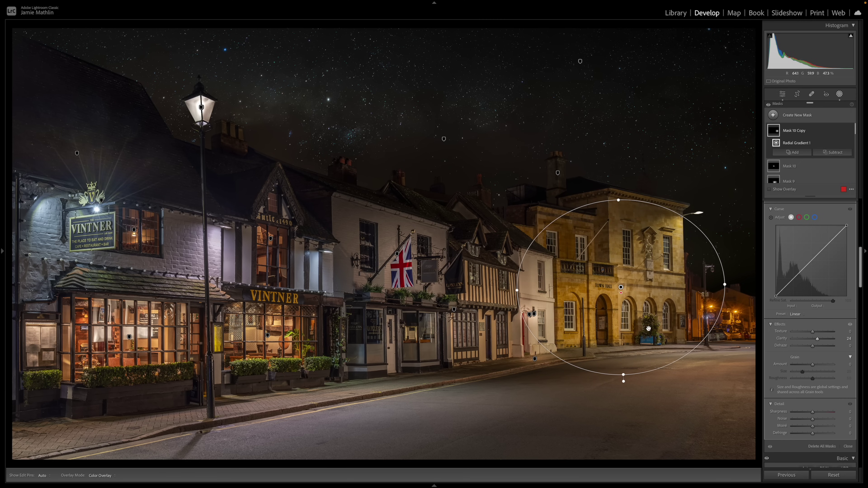
left_click_drag(625, 288, 626, 269)
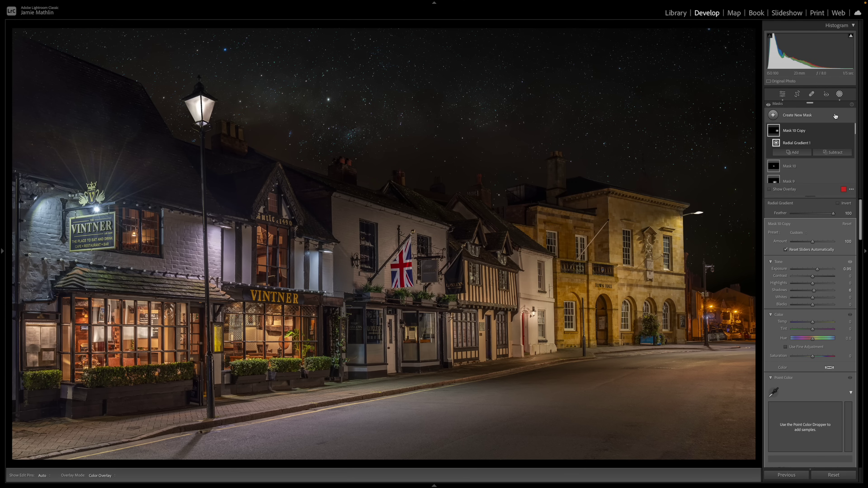
- Leave masking and set the photo's global exposure to -0.15, highlights to -24 and shadows to +50
left_click(839, 95)
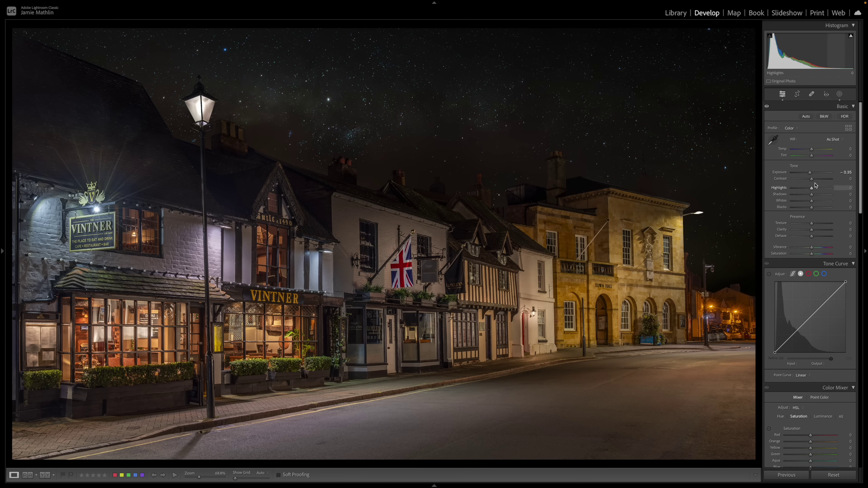
left_click(810, 173)
left_click_drag(810, 174, 807, 190)
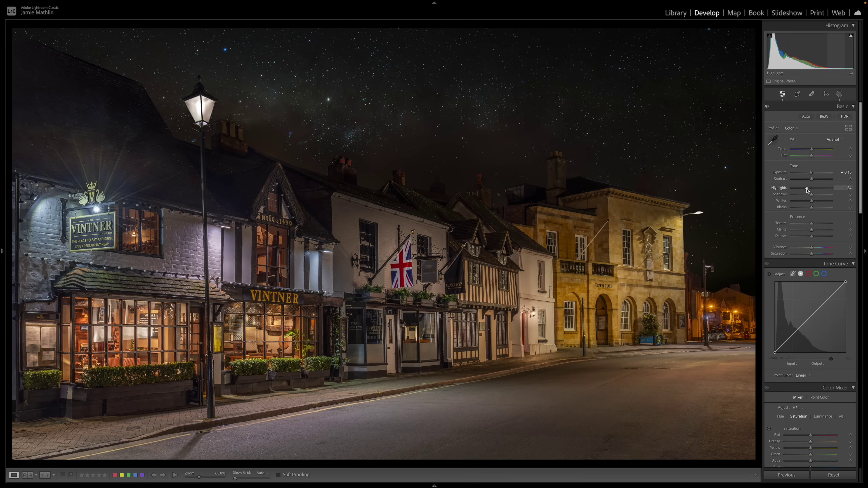
left_click_drag(818, 196, 821, 196)
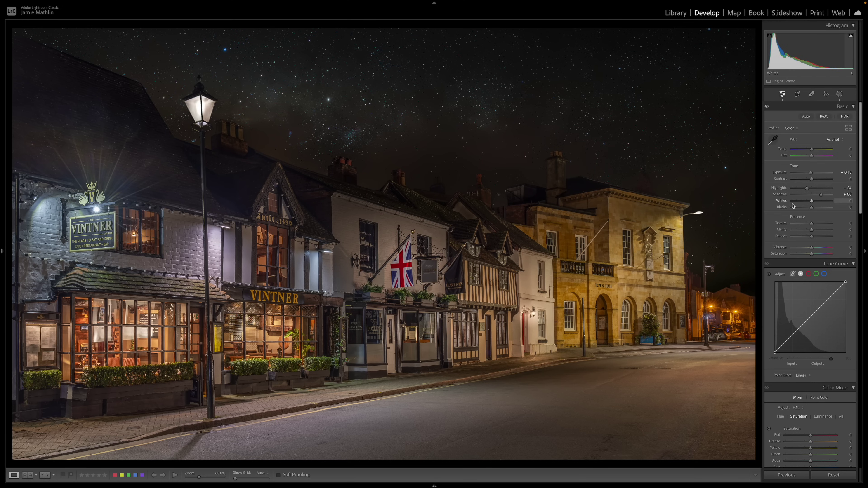
- Set the global whites to -25 and blacks to -7 using clipping previews, and raise shadows to +76
left_click(812, 202, "alt")
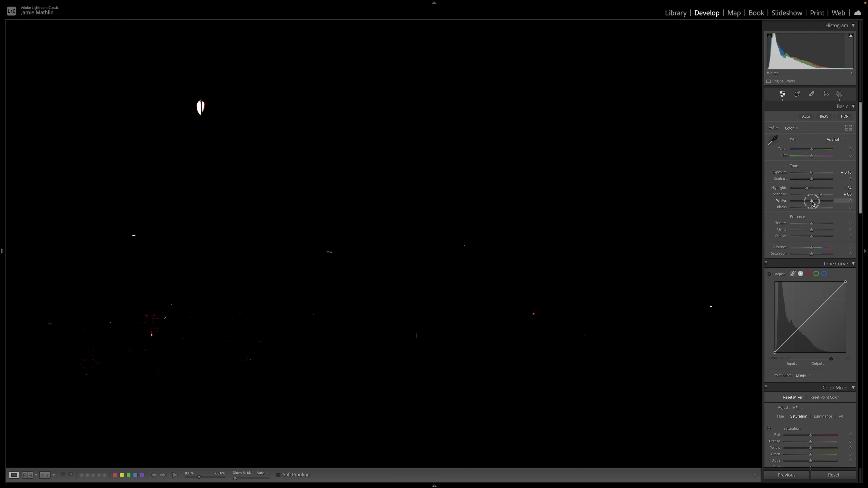
left_click_drag(813, 203, 793, 205)
left_click_drag(794, 205, 812, 211)
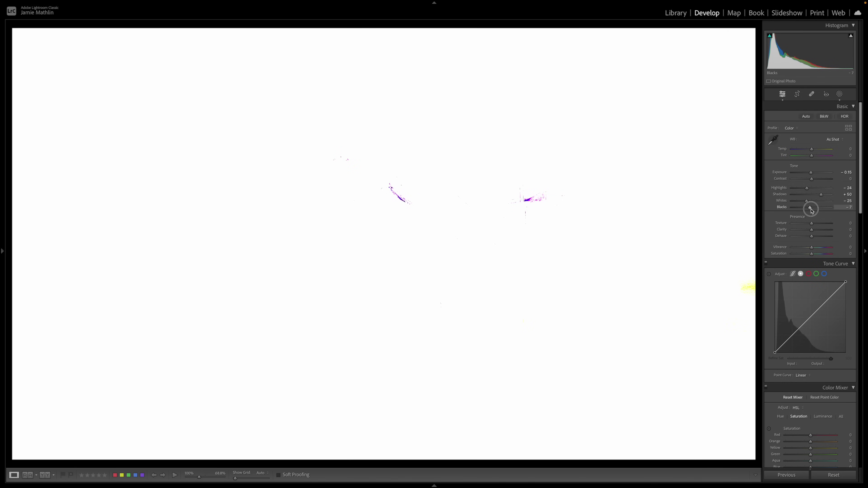
left_click_drag(812, 210, 811, 210)
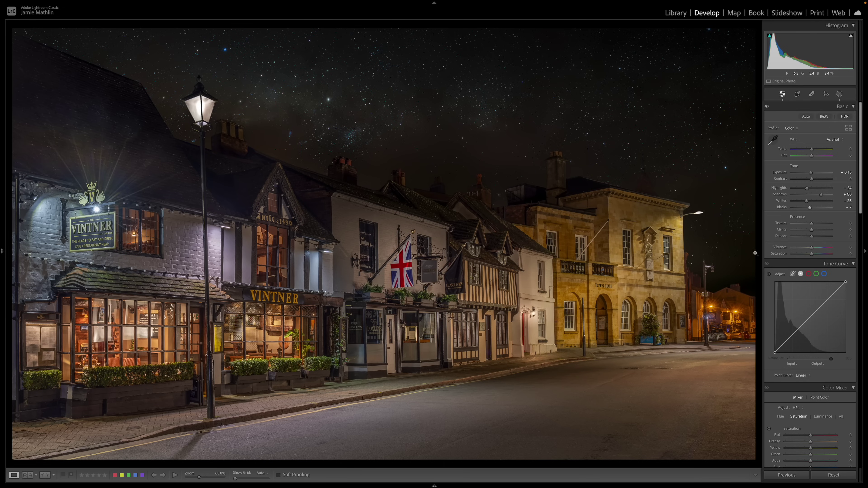
left_click_drag(820, 195, 826, 195)
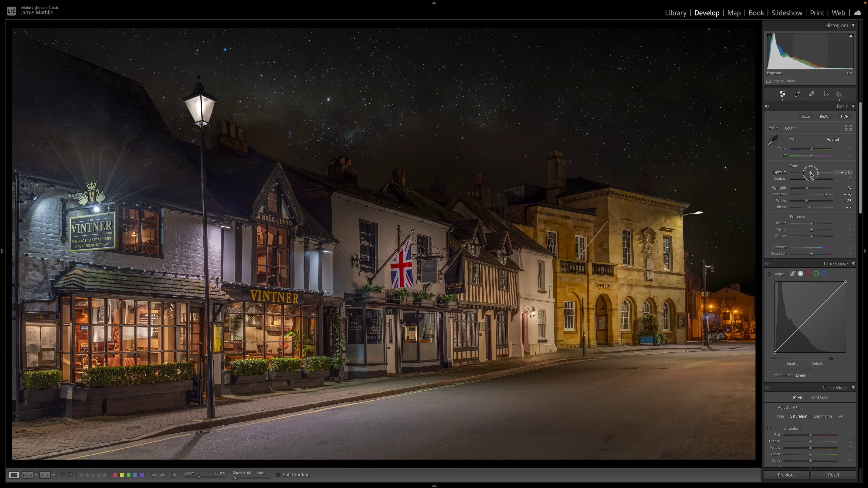
- Set the photo's global exposure to +0.10 and add a post-crop vignette with amount -25 and feather 100
left_click_drag(811, 174, 812, 174)
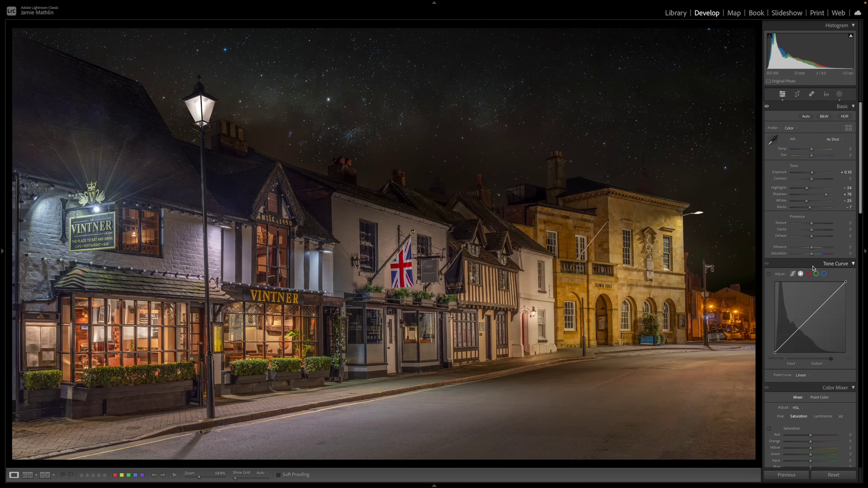
scroll(803, 342, "down", 10)
scroll(803, 342, "down", 8)
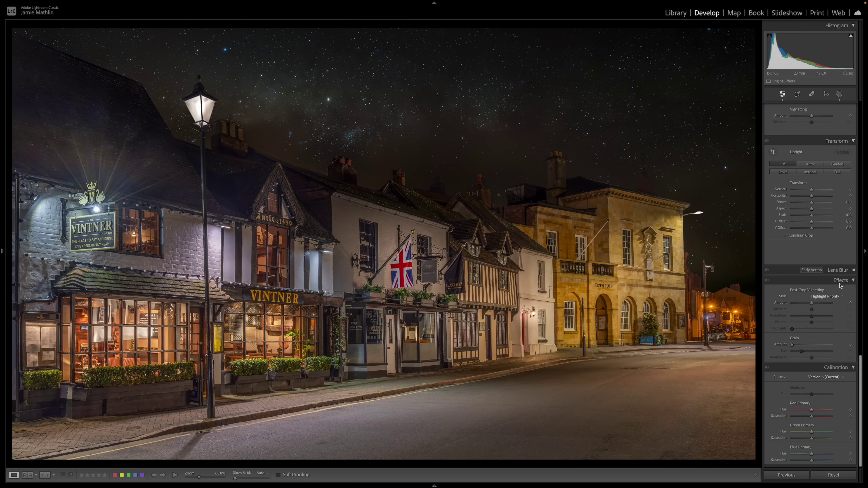
left_click_drag(811, 303, 807, 306)
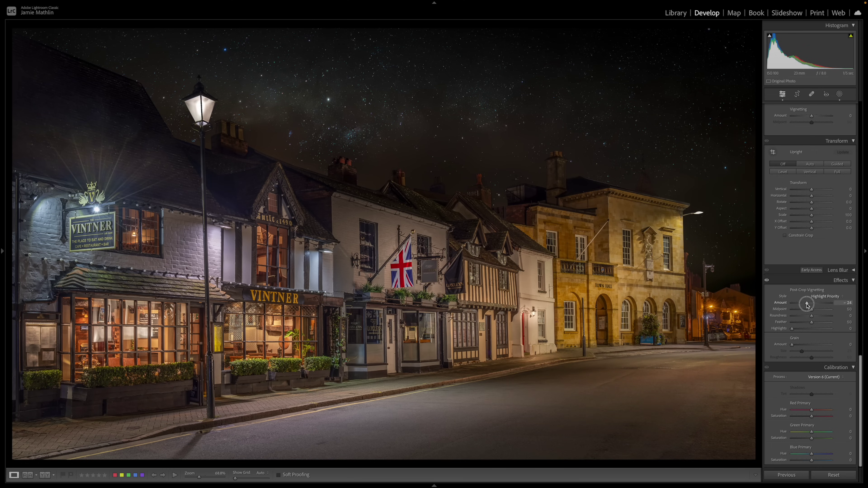
left_click_drag(807, 305, 807, 305)
left_click_drag(812, 322, 831, 323)
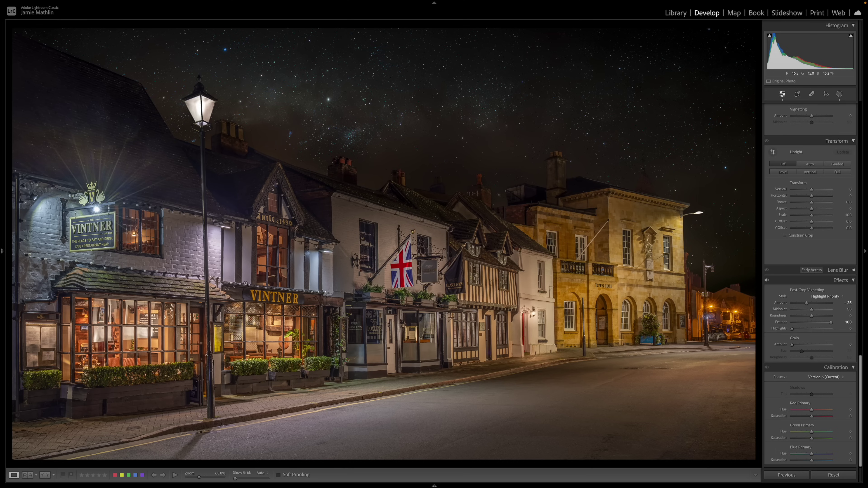
- Add a wide, slightly tilted radial gradient mask over the central row of buildings, with exposure 0.51 and contrast 12
left_click(839, 96)
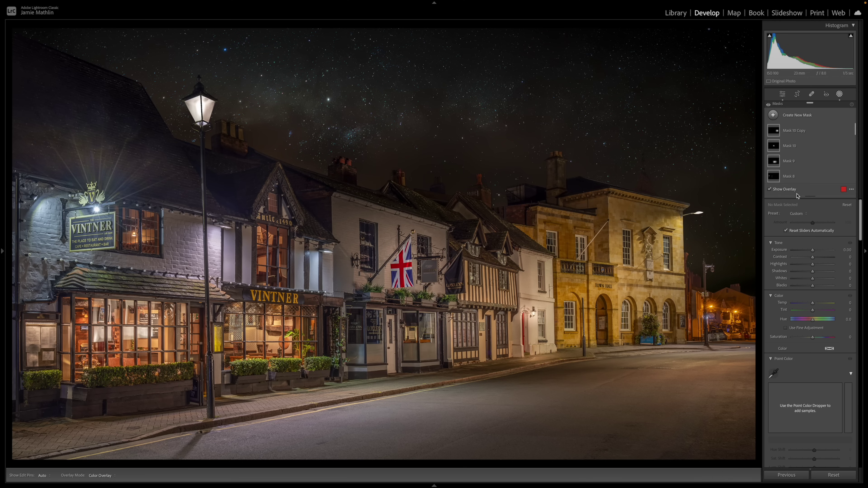
key("shift+m")
mouse_move(374, 243)
left_mouse_down()
mouse_move(542, 303)
mouse_move(581, 338)
left_mouse_up()
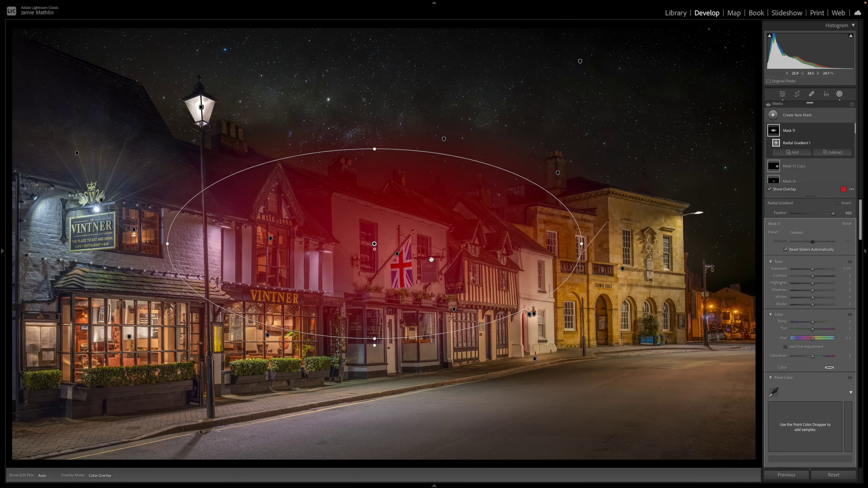
left_click_drag(374, 243, 375, 285)
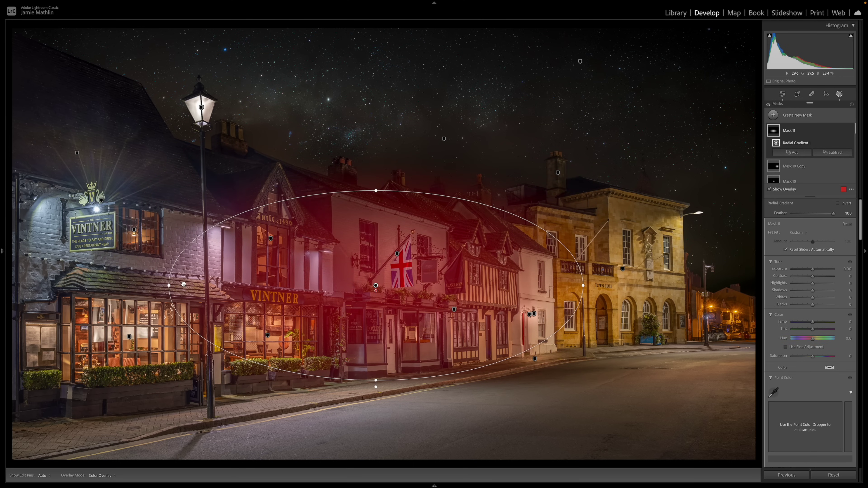
left_click_drag(165, 286, 163, 293)
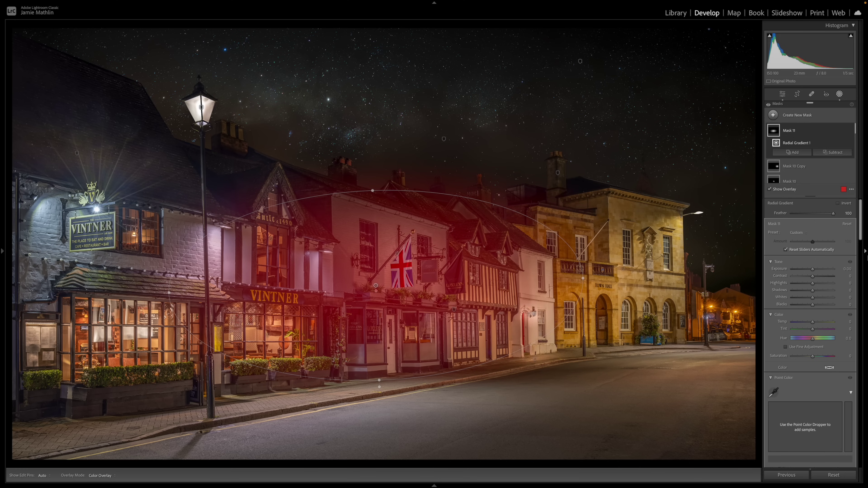
left_click_drag(813, 269, 817, 279)
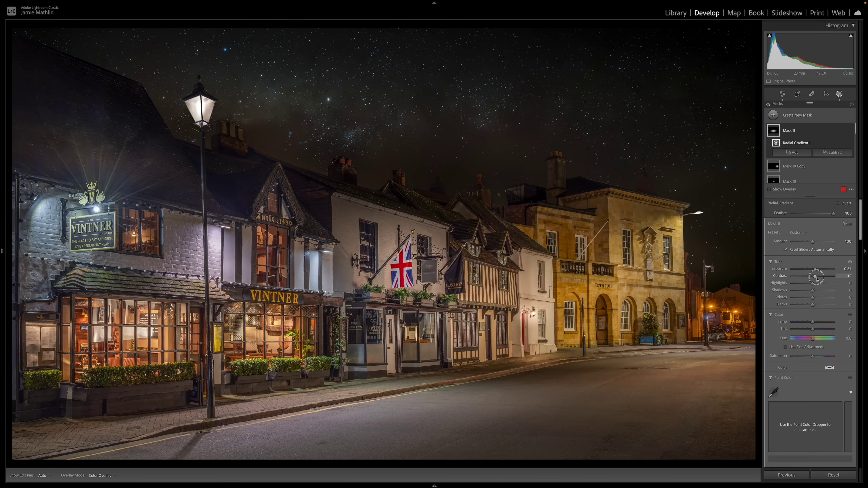
left_click(840, 94)
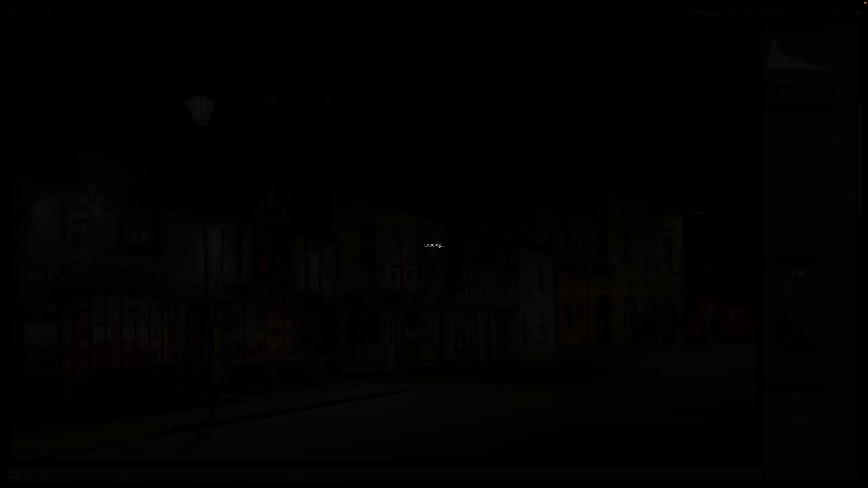